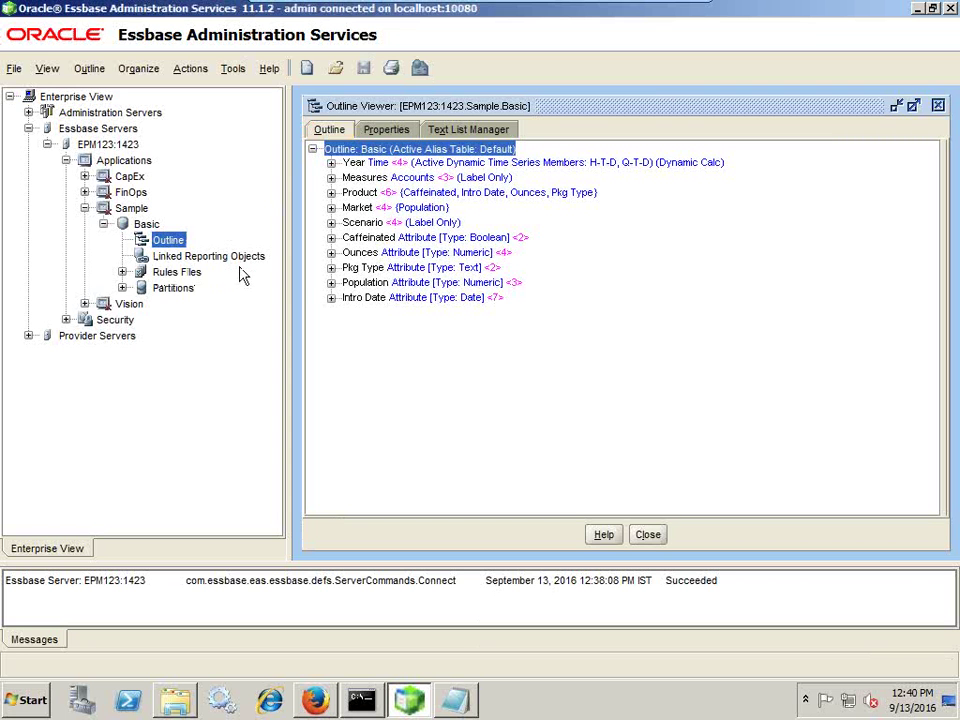
Examine the fields and rows of the Sample_Date1 text file alongside the Sample.Basic outline's dimensions
left_click(455, 700)
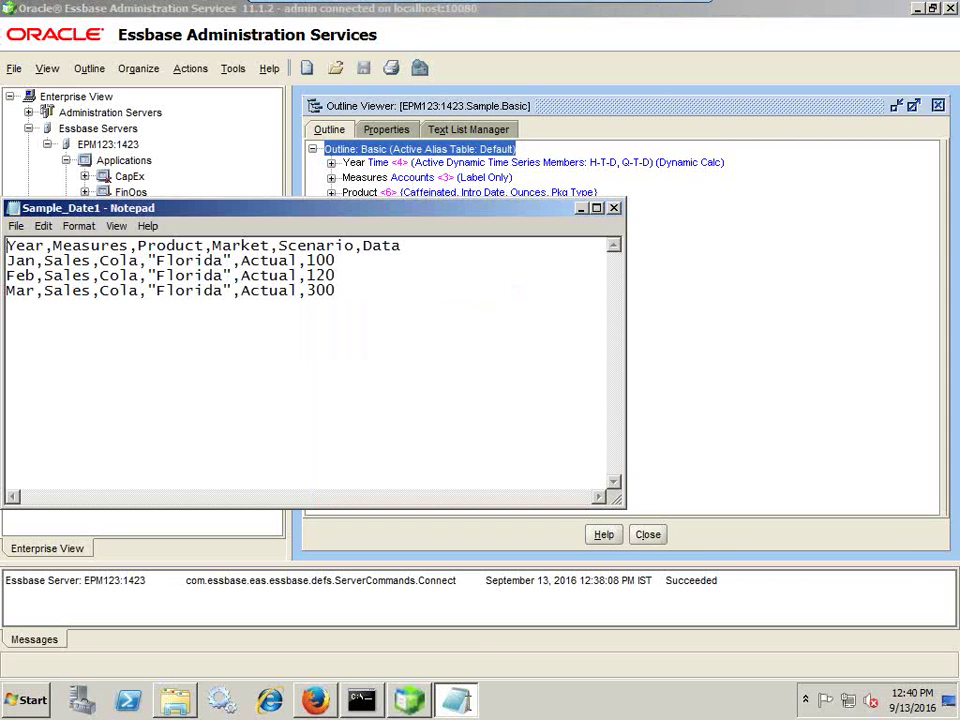
left_click_drag(378, 215, 649, 321)
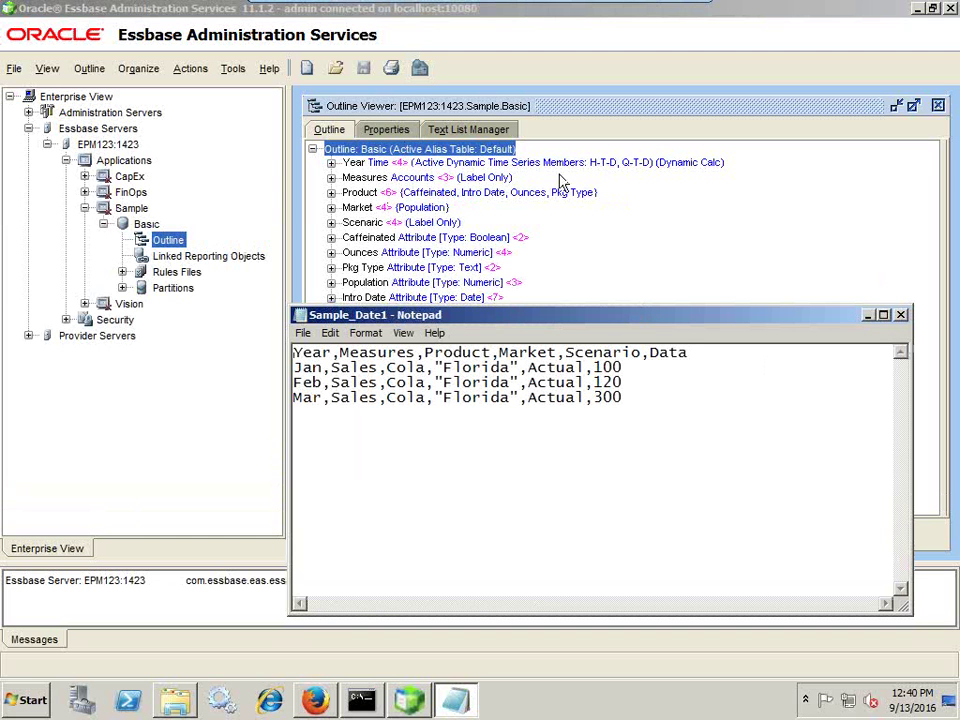
left_click_drag(558, 323, 500, 326)
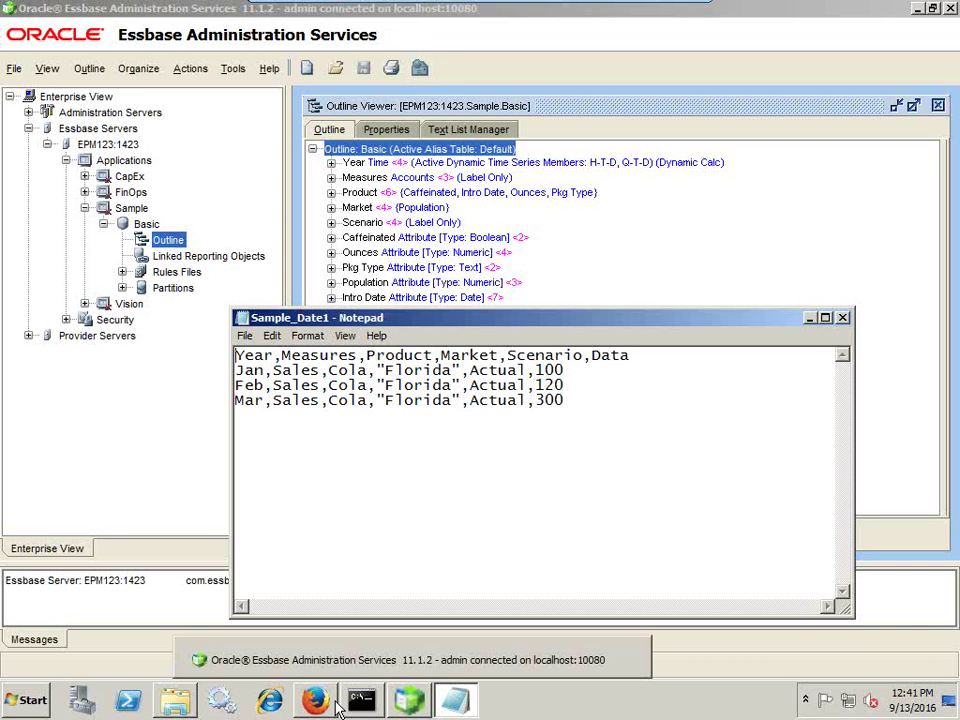
mouse_move(318, 705)
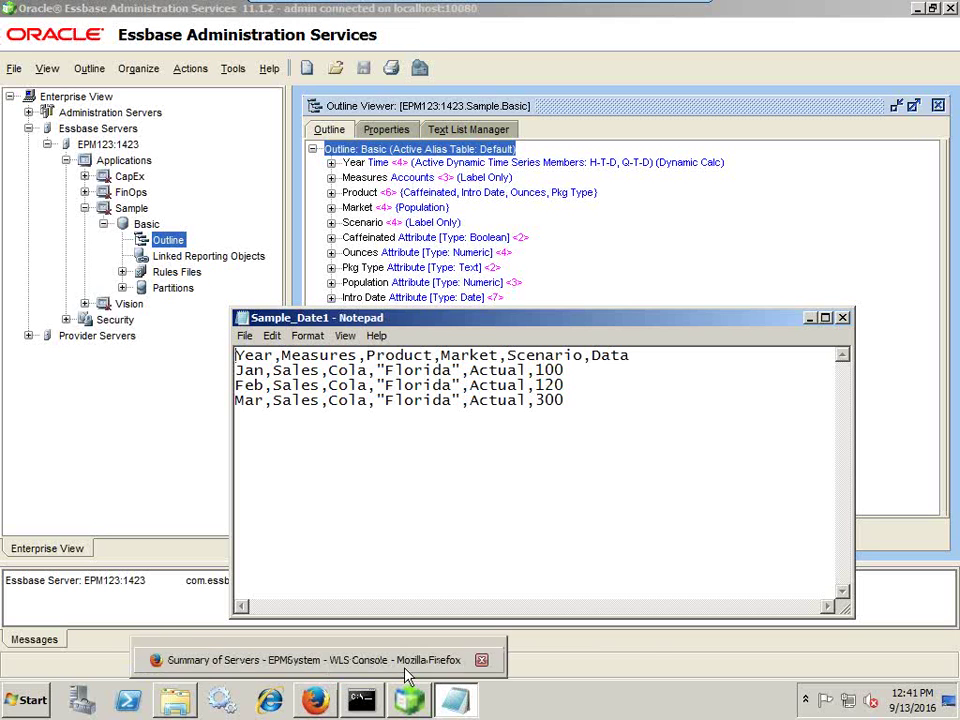
Launch Oracle Data Integrator and connect to the repository with the ODIUser login
left_click(28, 700)
left_click(62, 378)
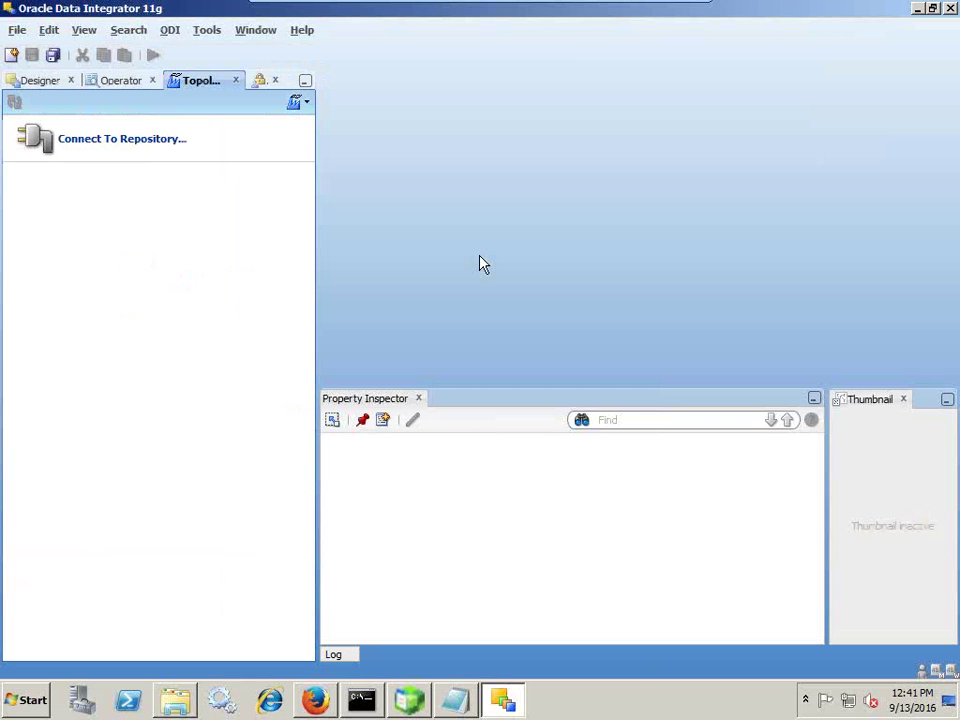
left_click(82, 143)
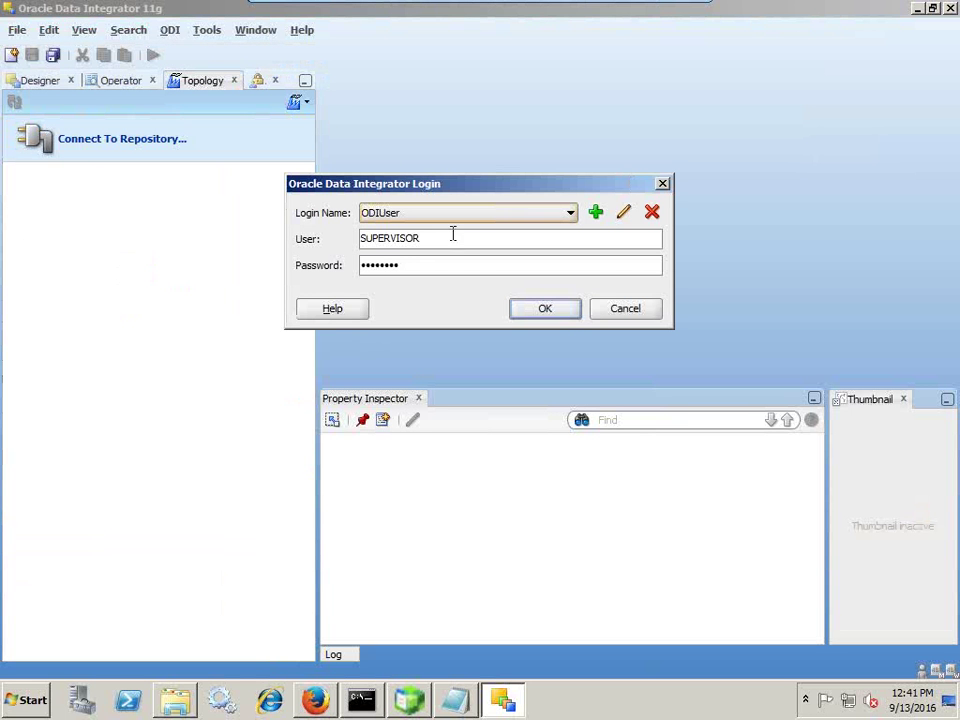
left_click(552, 310)
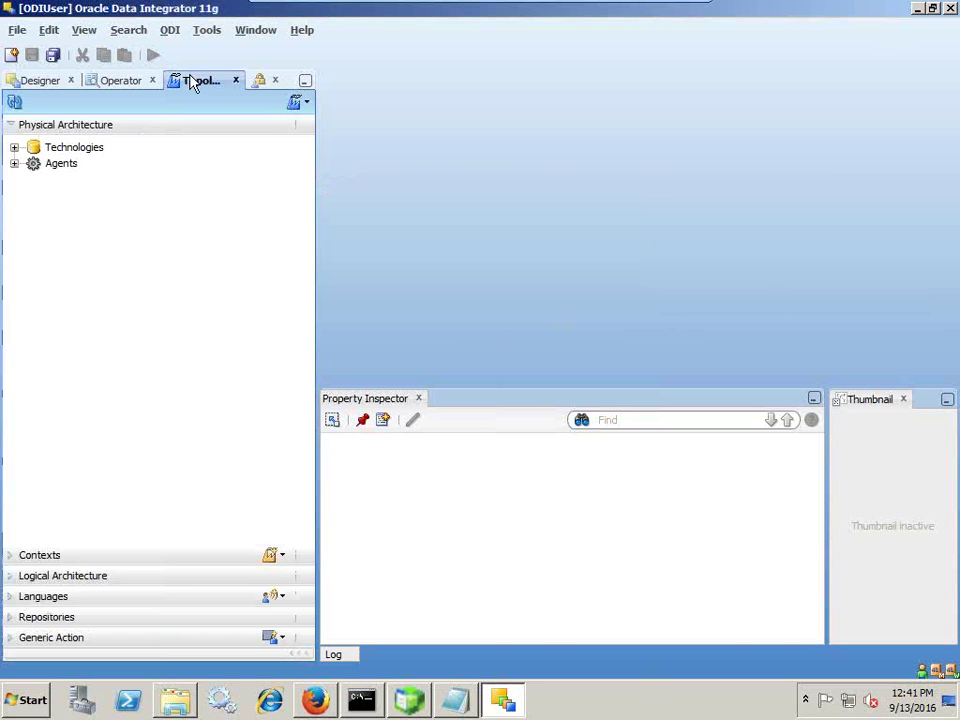
Create a data server named File_Essbase_DataLoad under the File technology in the Physical Architecture
left_click(14, 148)
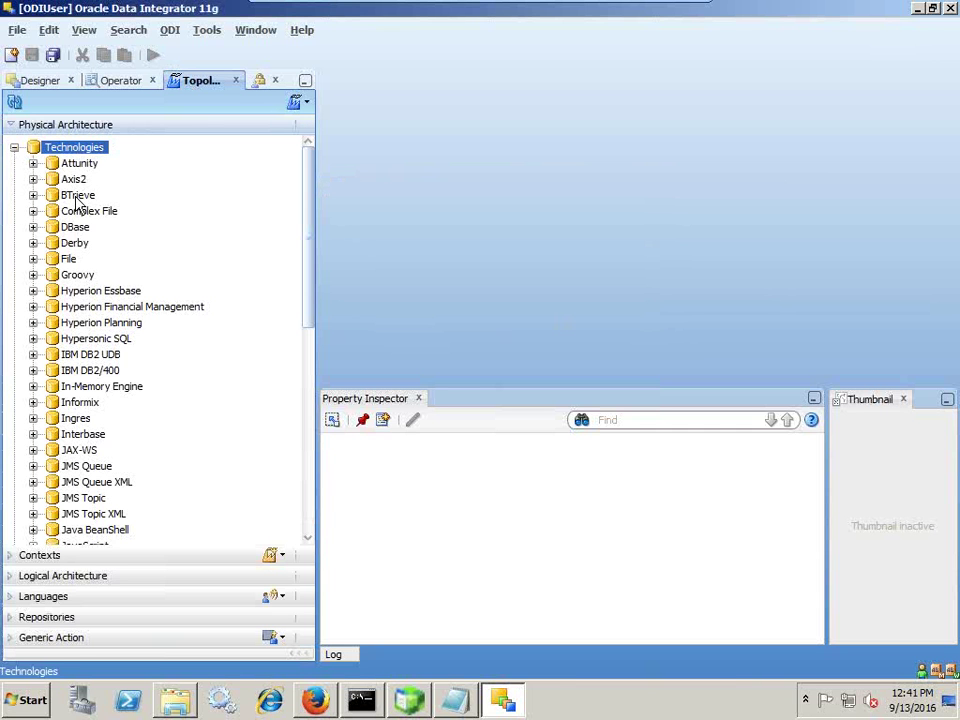
left_click(33, 259)
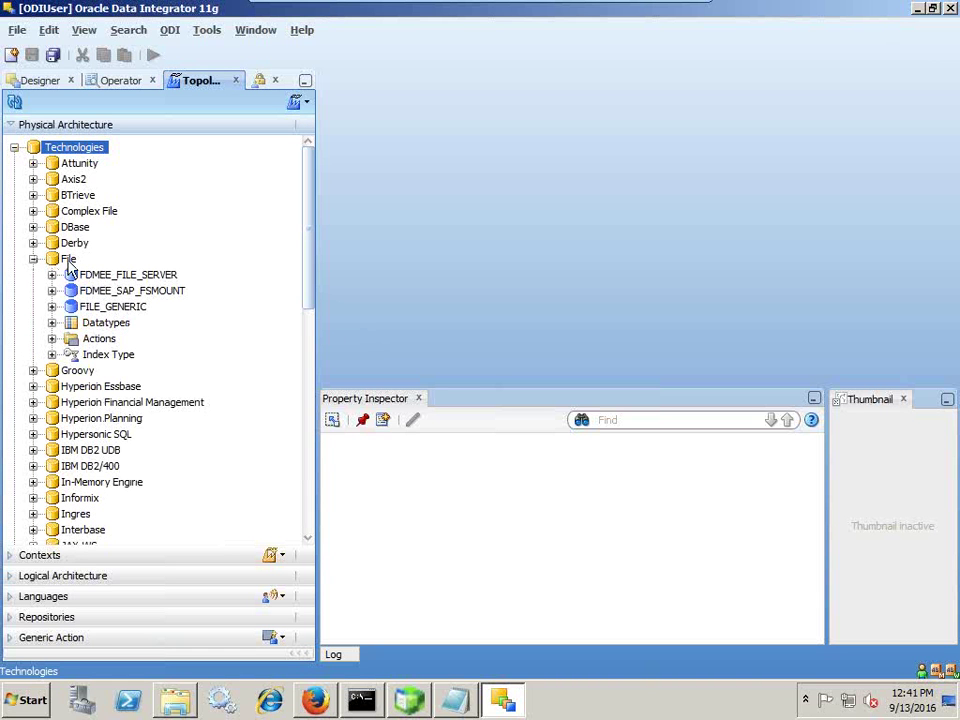
right_click(68, 262)
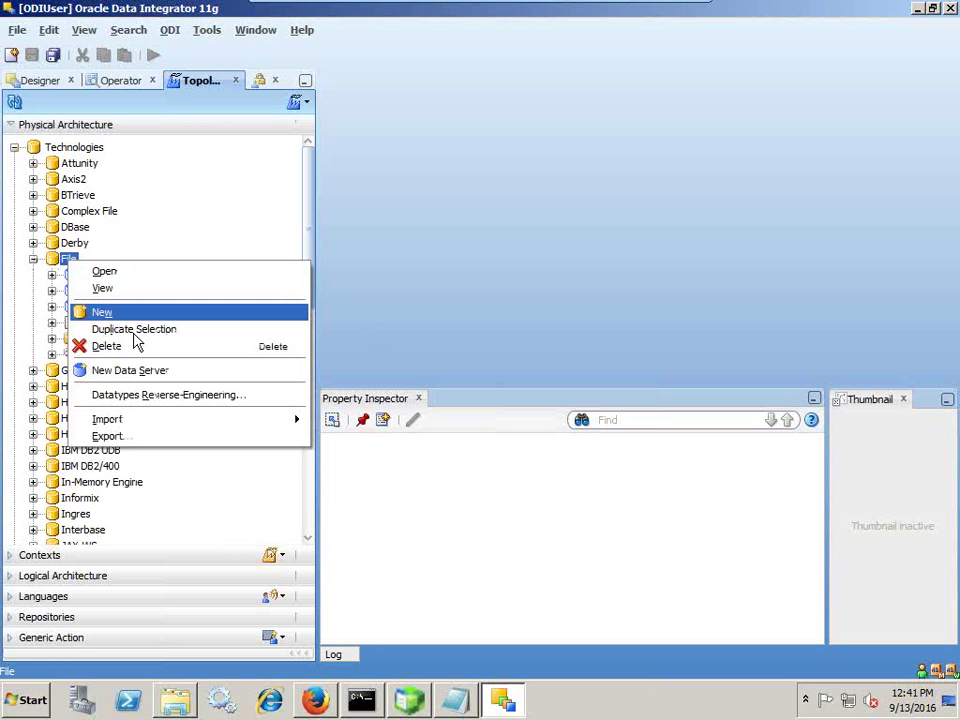
left_click(141, 372)
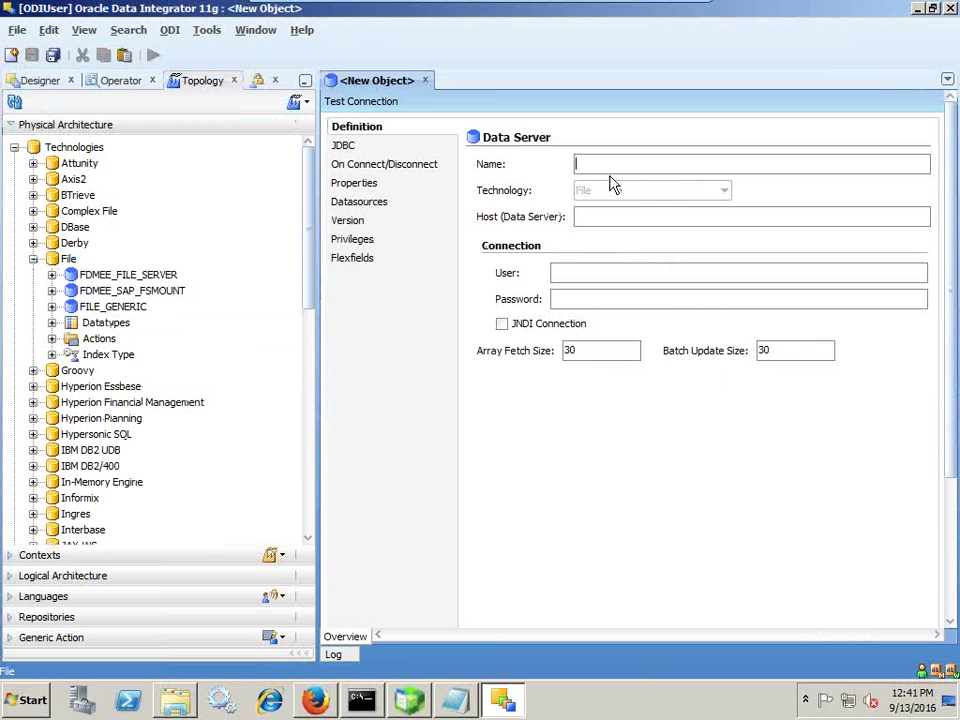
type("File")
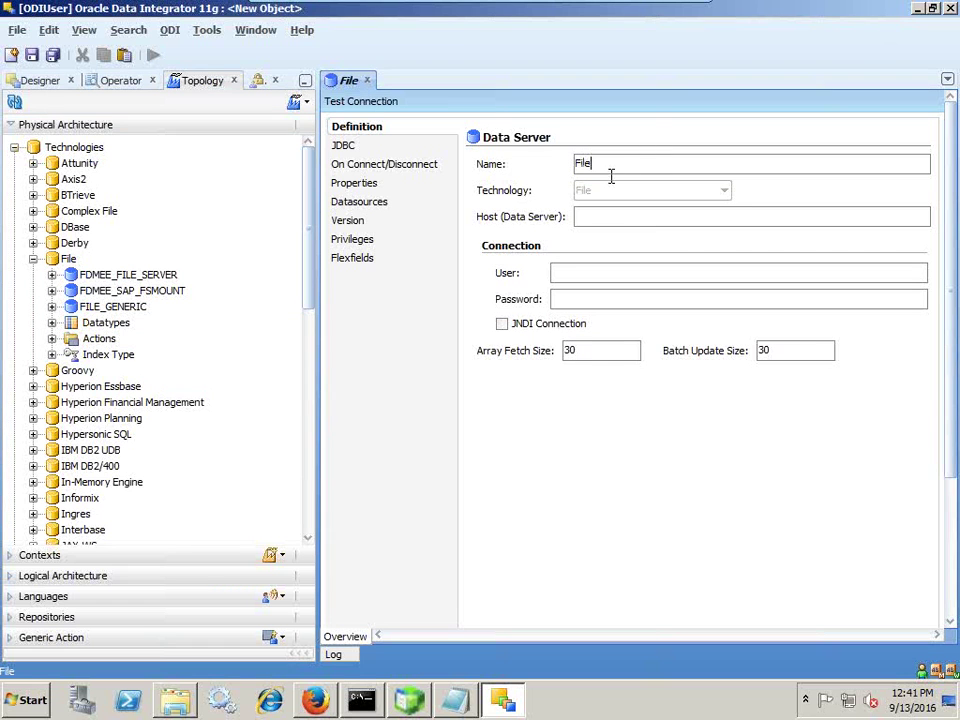
type("_Essbase_")
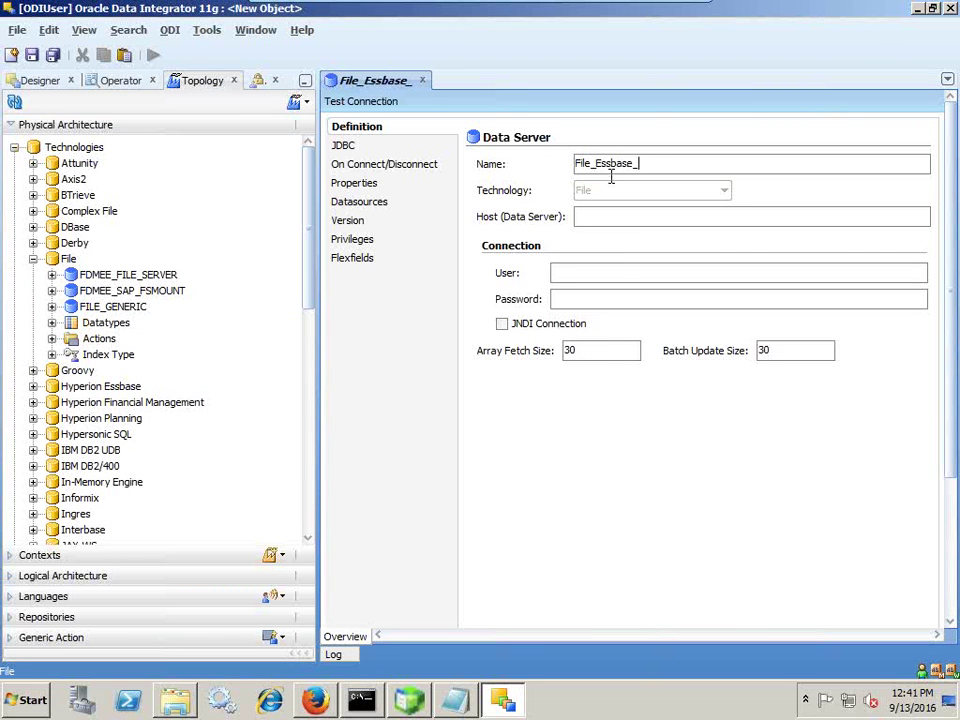
type("DataLoad")
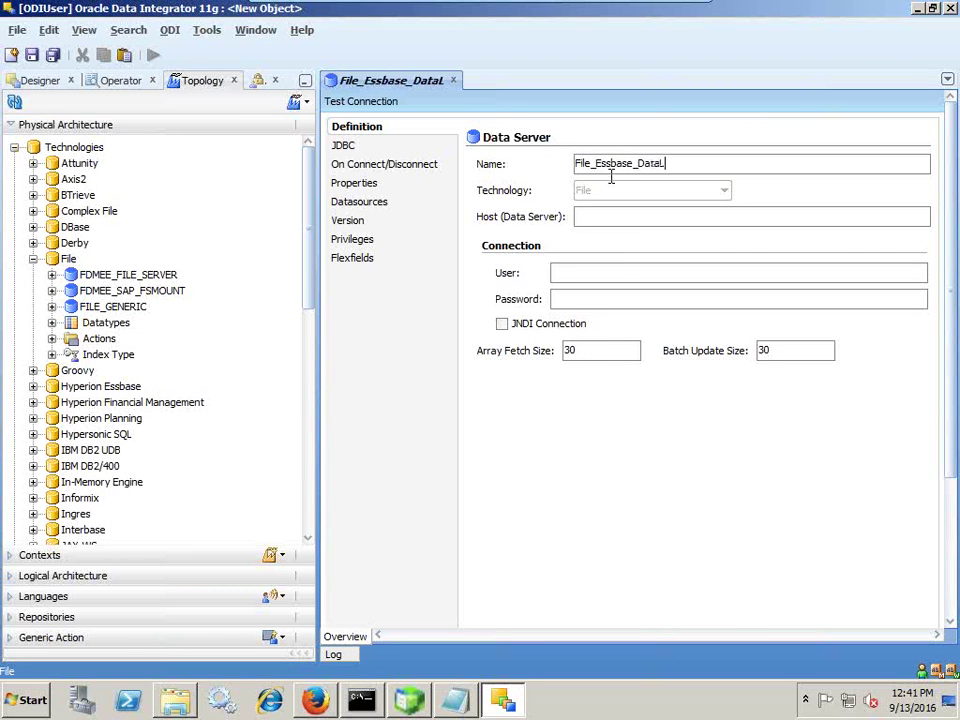
Assign the ODI File JDBC Driver to the File_Essbase_DataLoad data server
left_click(345, 145)
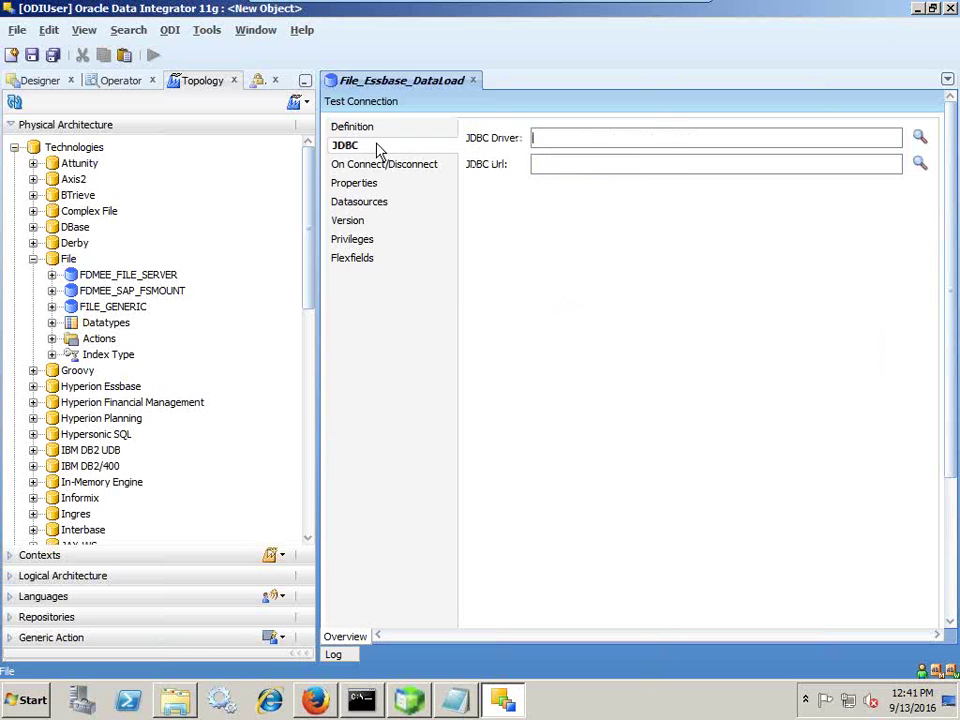
left_click(919, 137)
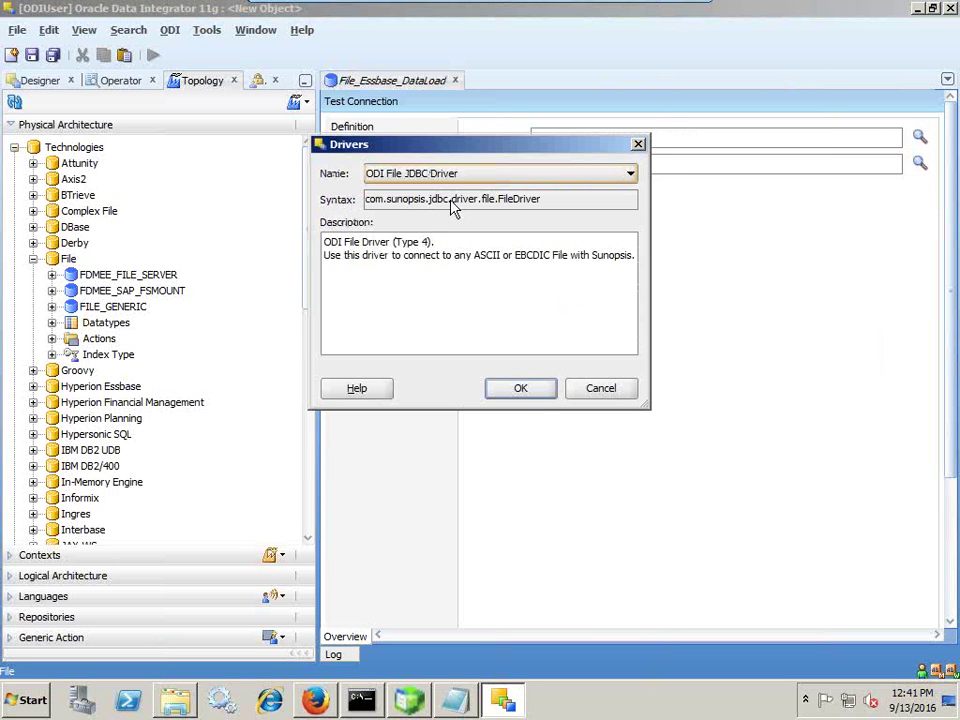
left_click(520, 388)
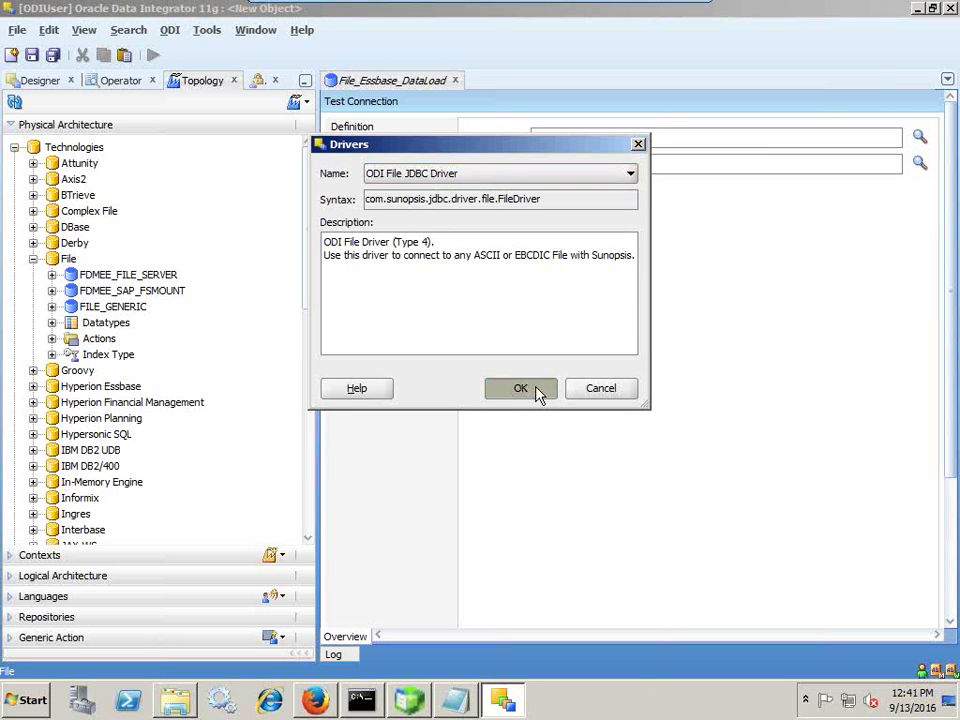
Set the data server's JDBC URL to jdbc:snps:dbfile without the property placeholder, and save and close the data server
left_click(920, 164)
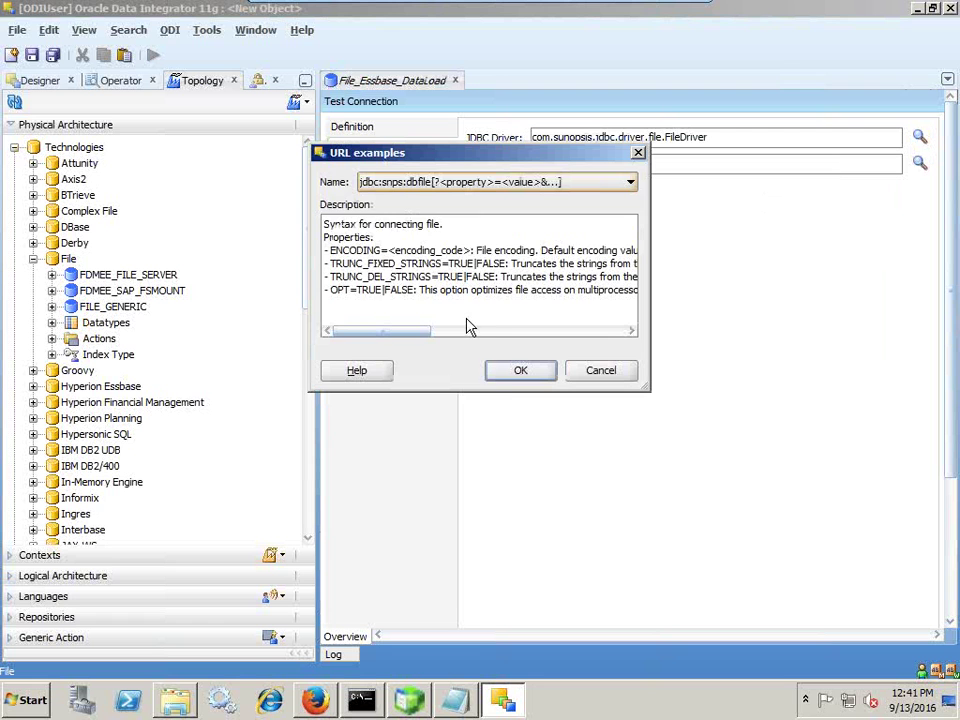
left_click(518, 371)
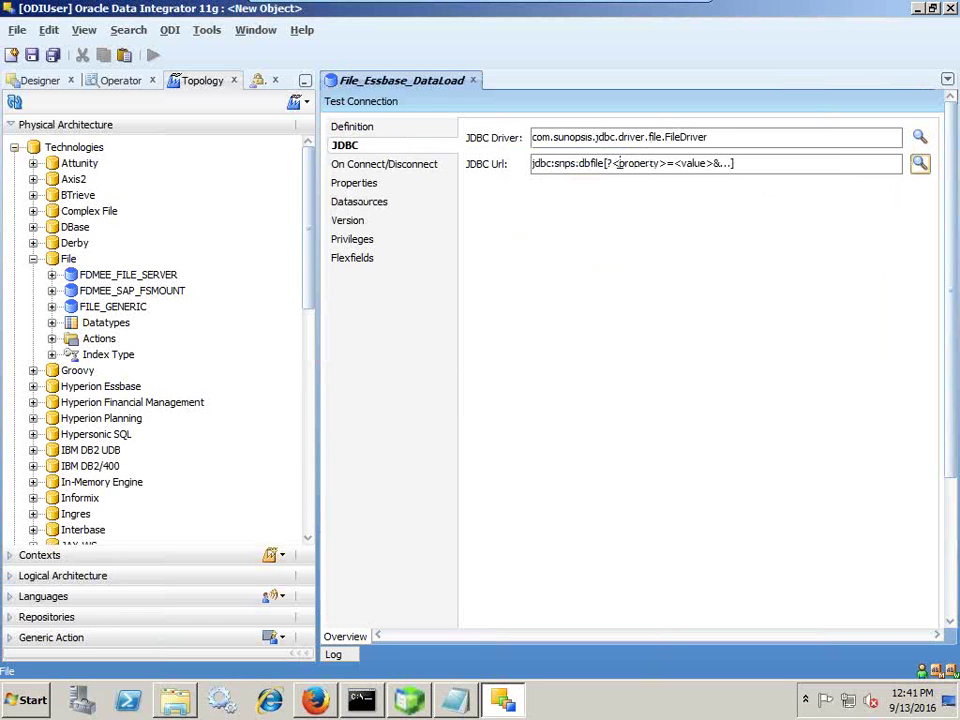
left_click_drag(604, 164, 859, 170)
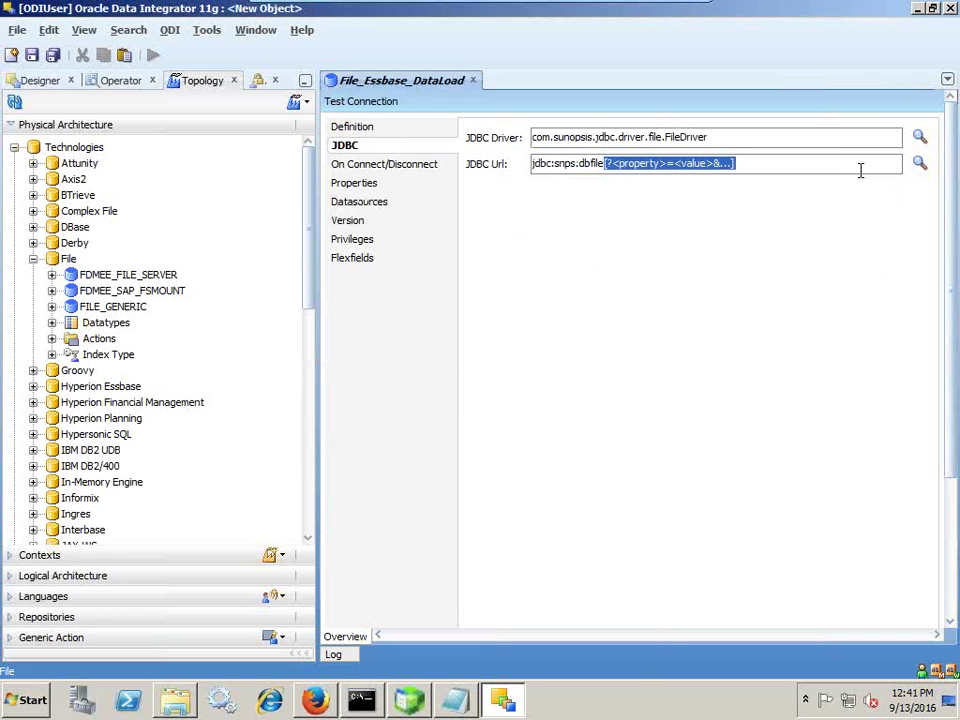
key("Delete")
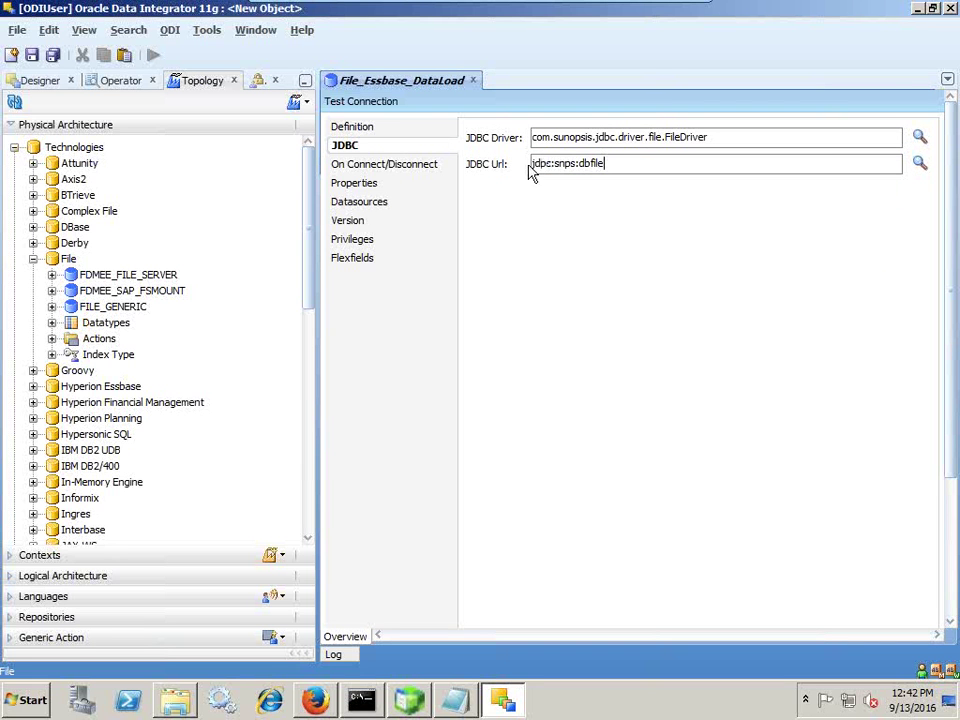
key("ctrl+s")
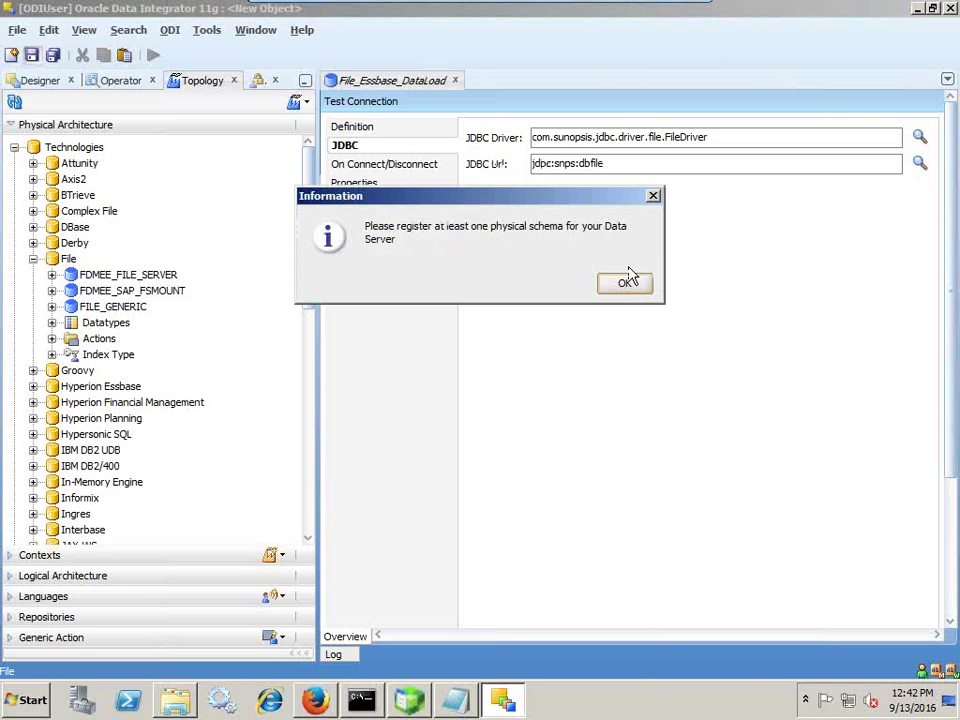
left_click(628, 280)
left_click(473, 80)
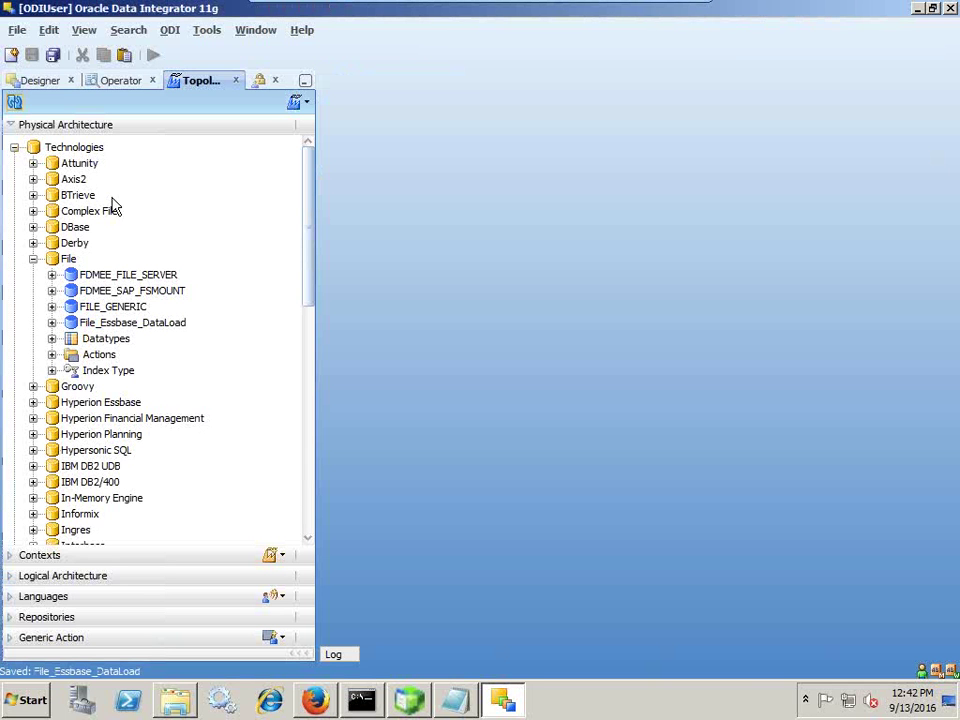
Add a physical schema to File_Essbase_DataLoad with C:\DataSource\Essbase_Cube, copied from the open file folder, as its schema directory
left_click(80, 256)
right_click(128, 322)
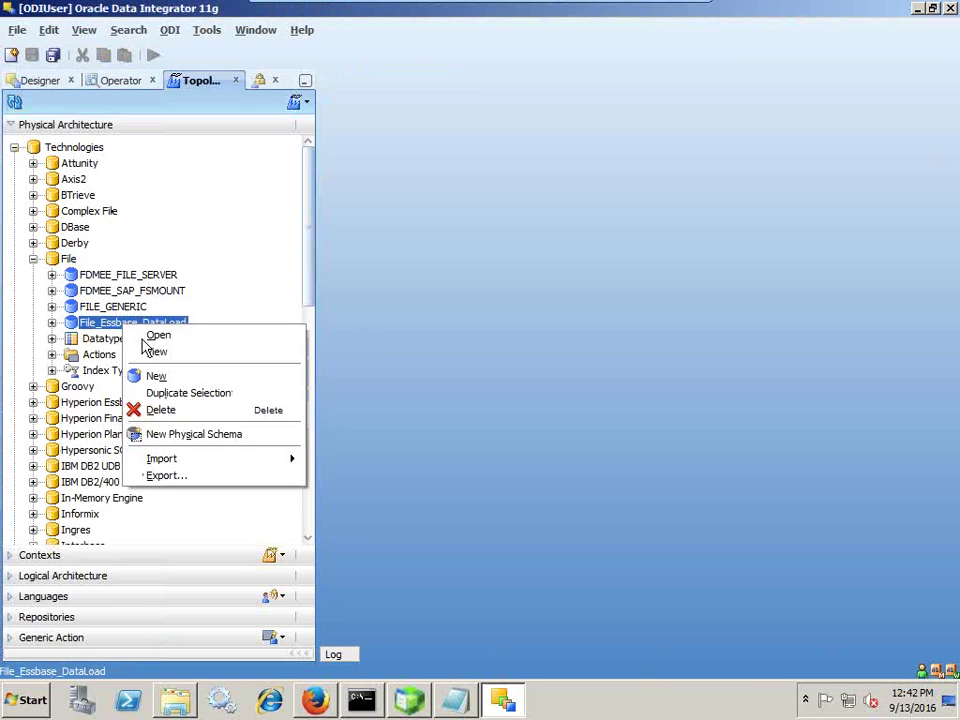
left_click(178, 434)
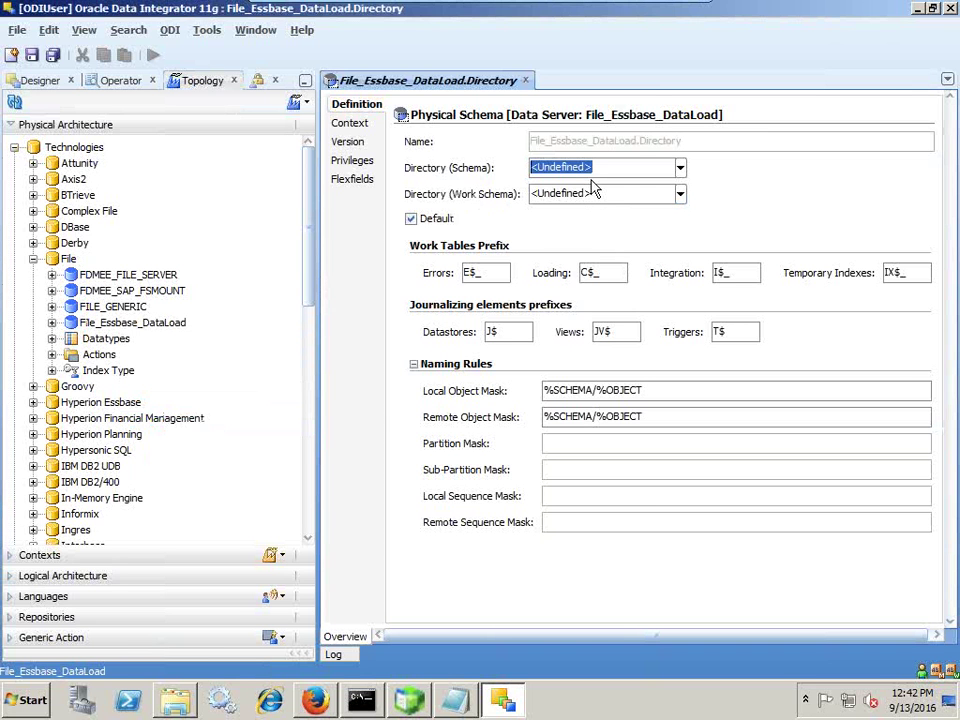
left_click(175, 700)
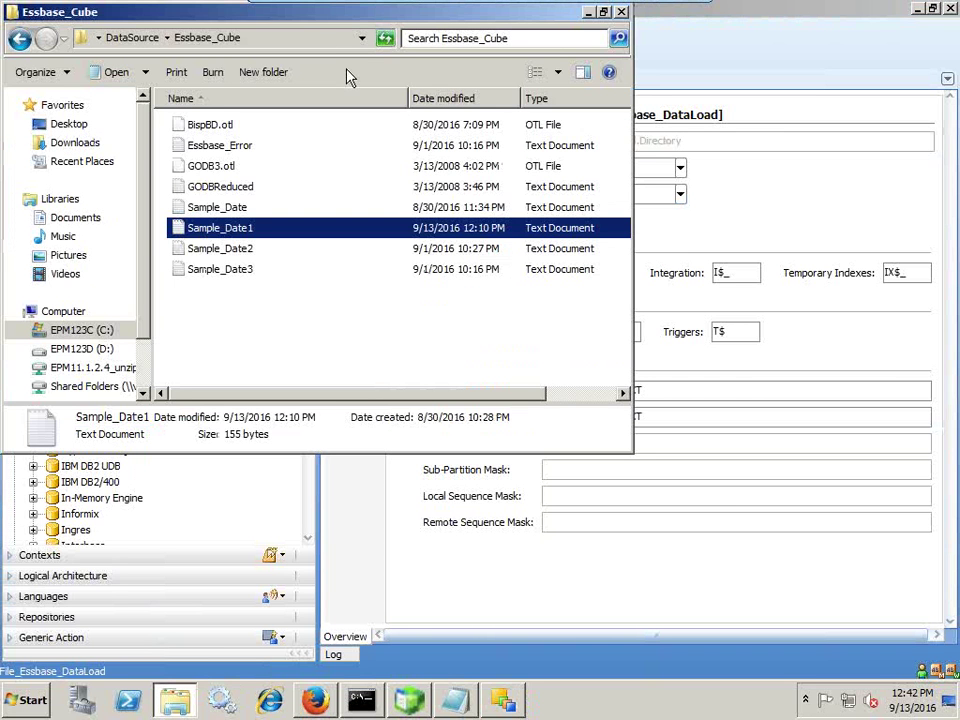
left_click(321, 36)
key("ctrl+c")
key("alt+Tab")
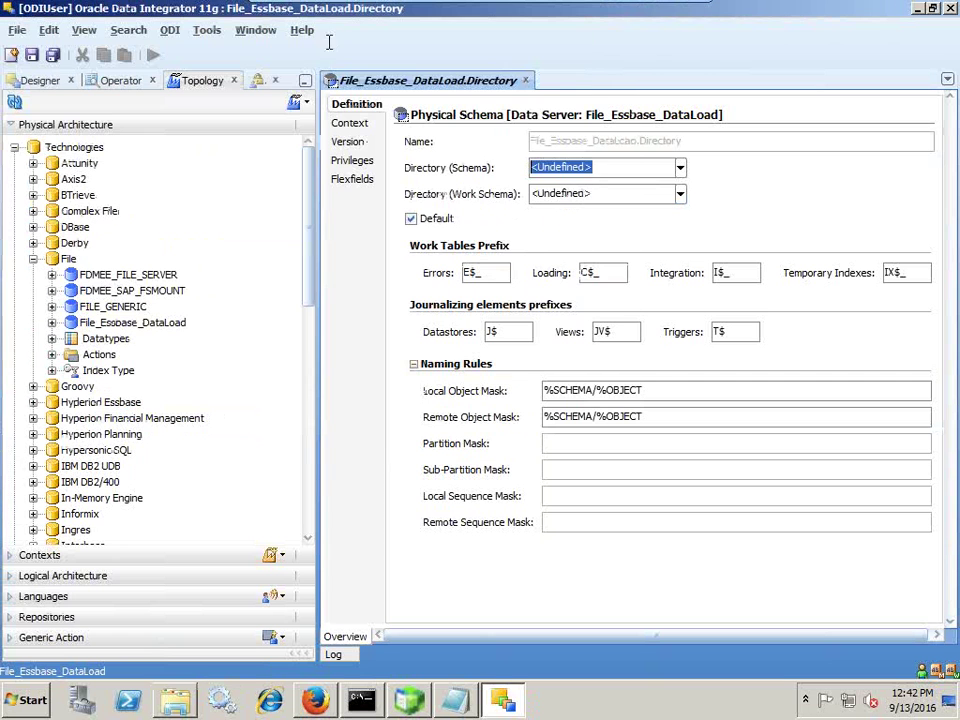
key("ctrl+v")
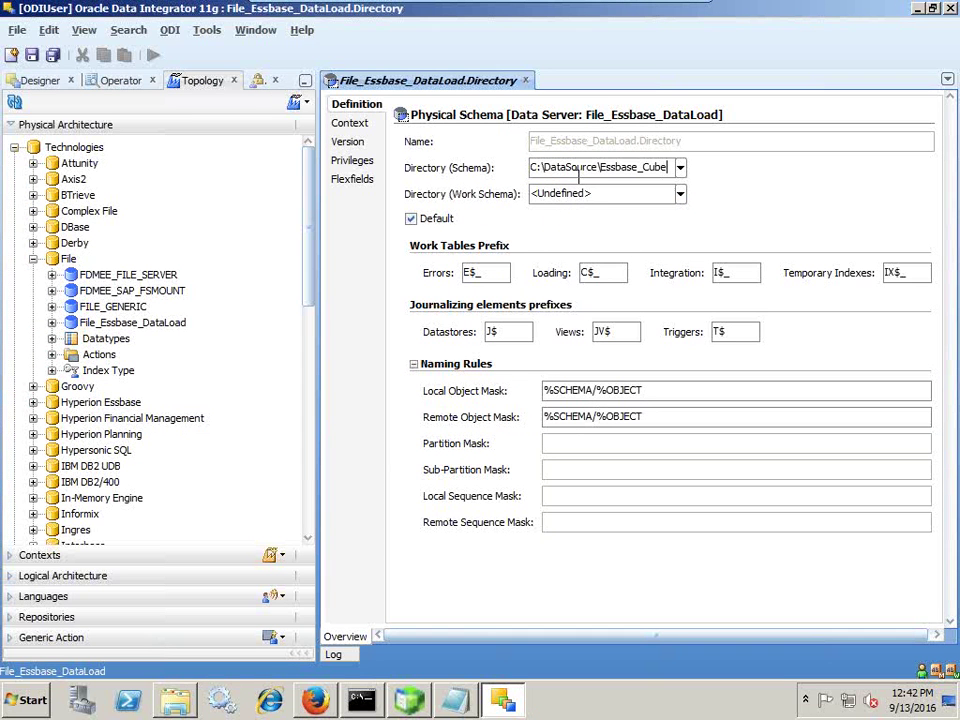
Set the work schema directory to C:\DataSource\Essbase_Cube, and save and close the physical schema
left_click(607, 190)
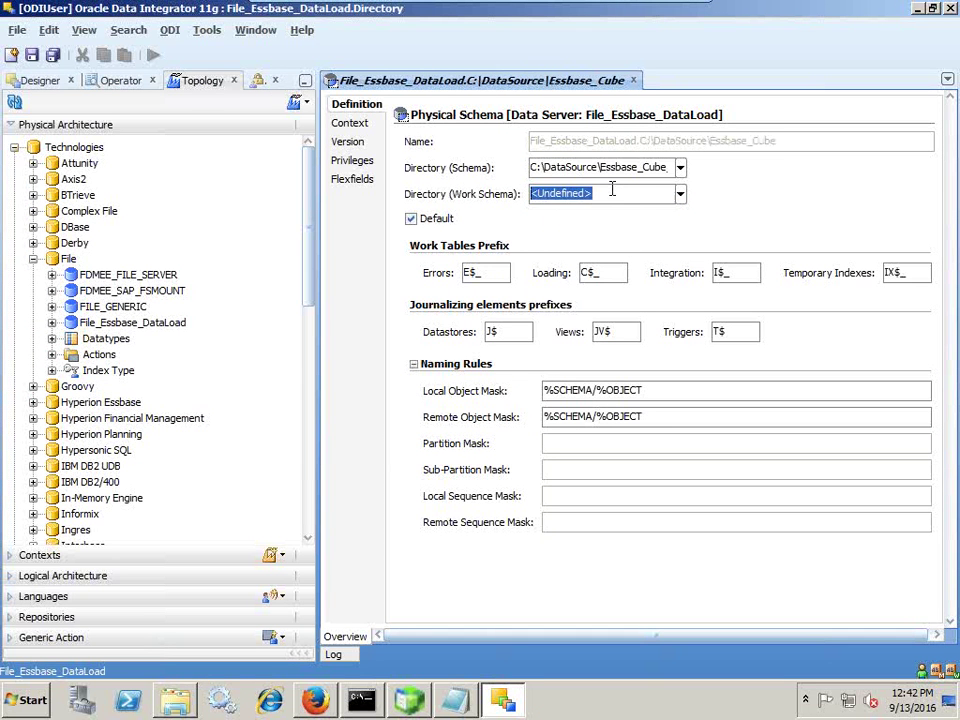
key("ctrl+v")
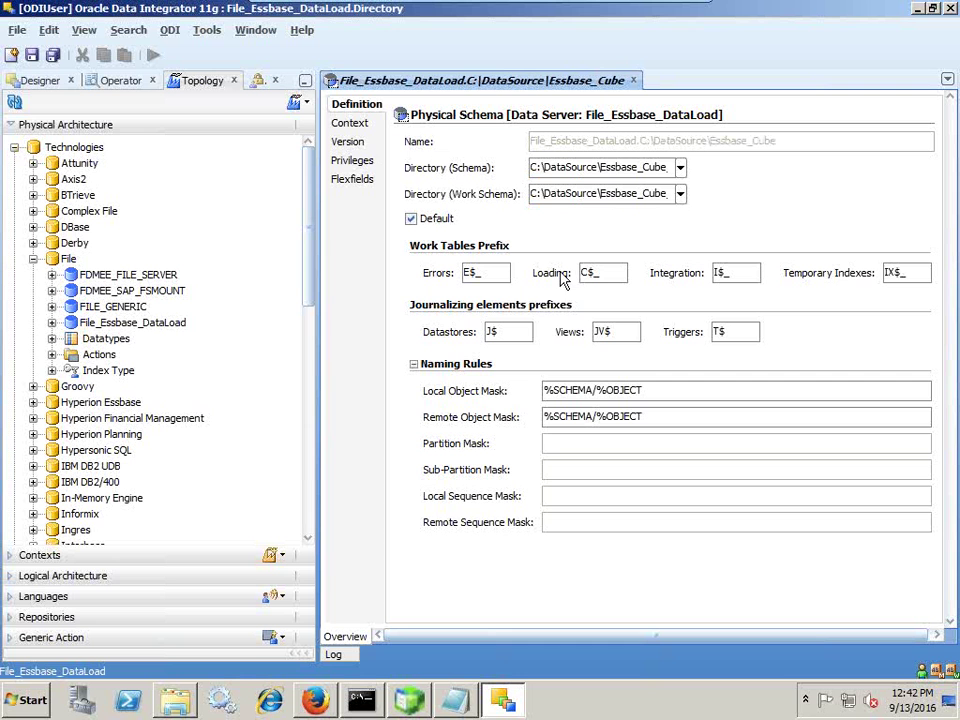
left_click(31, 55)
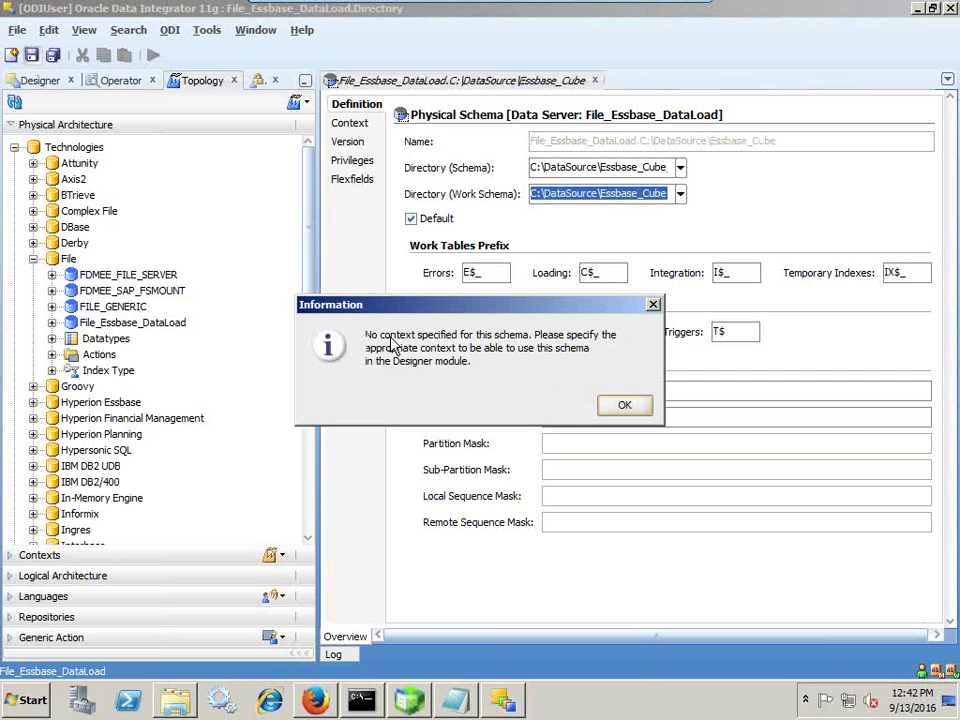
left_click(645, 410)
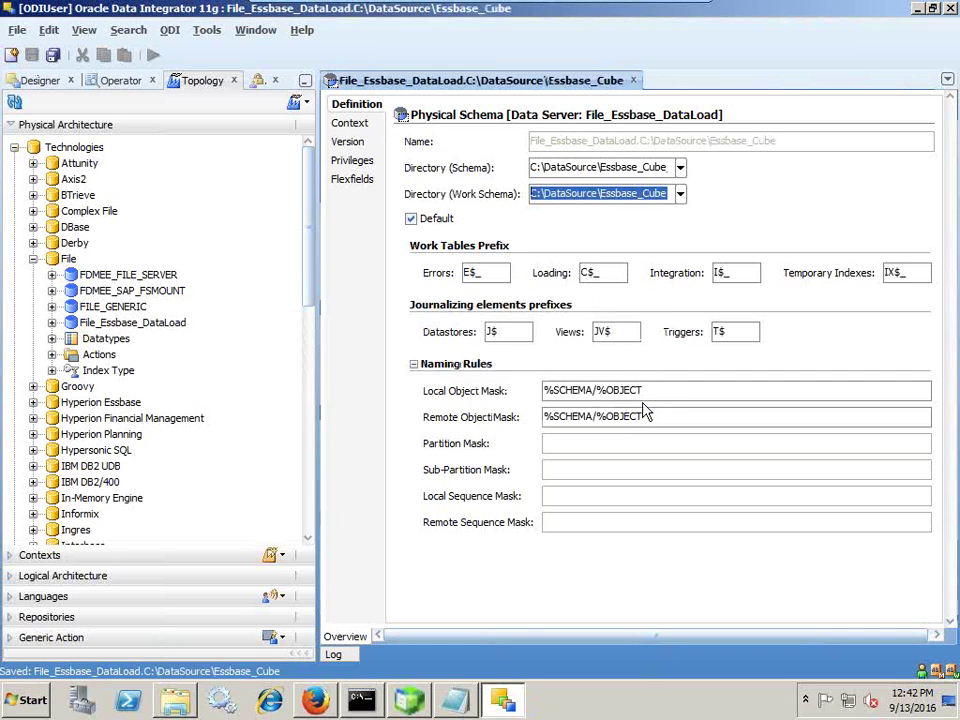
left_click(633, 80)
Start a new logical schema for the File technology in the logical architecture
left_click(14, 147)
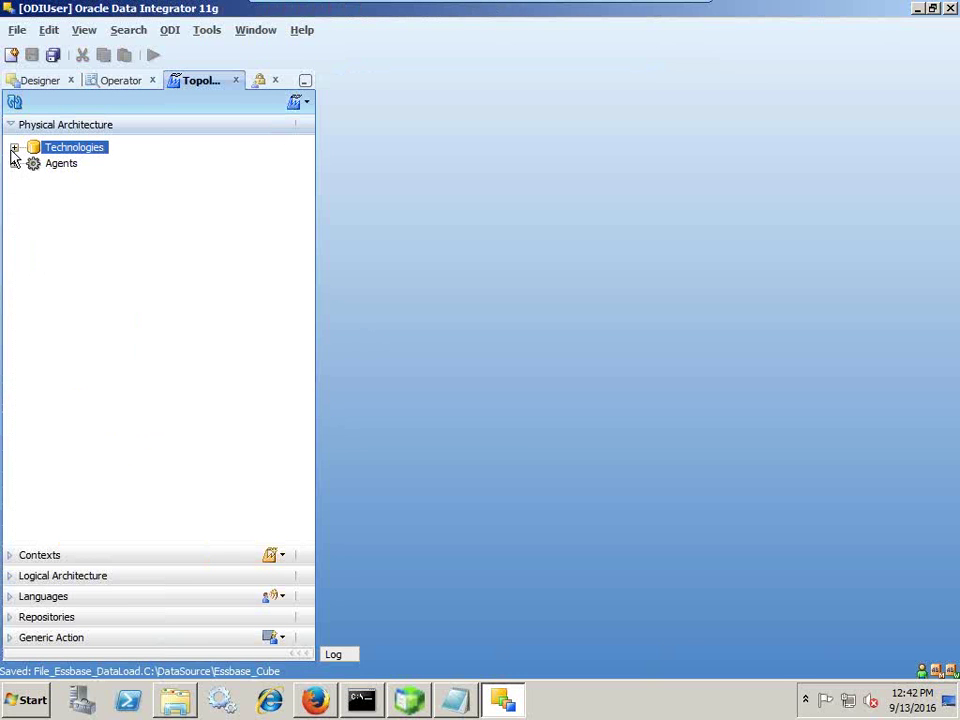
left_click(12, 578)
left_click(14, 398)
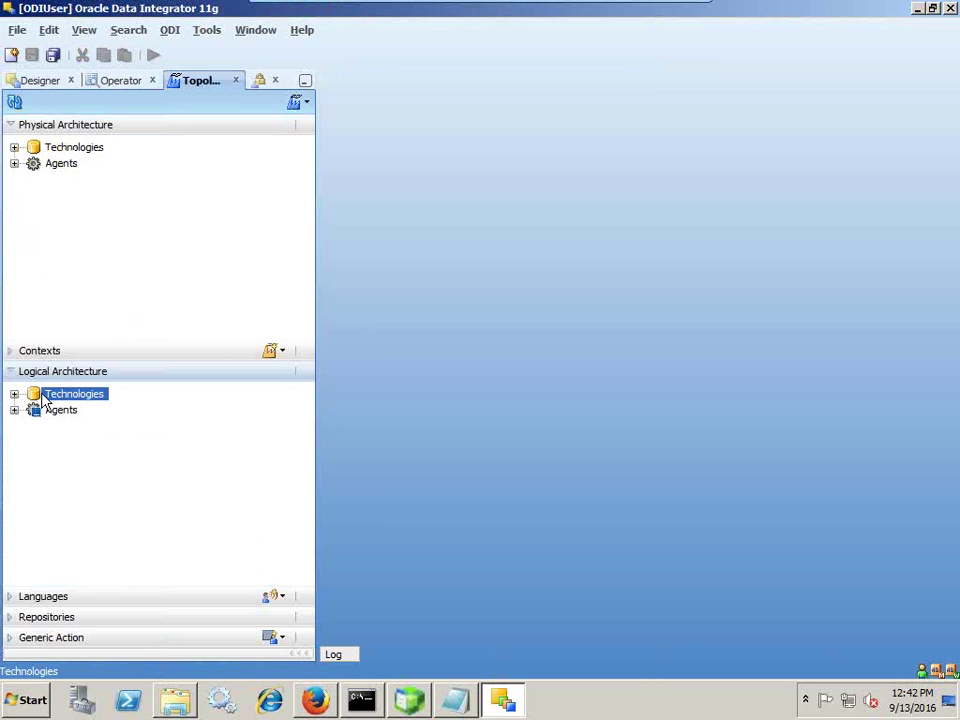
left_click(14, 395)
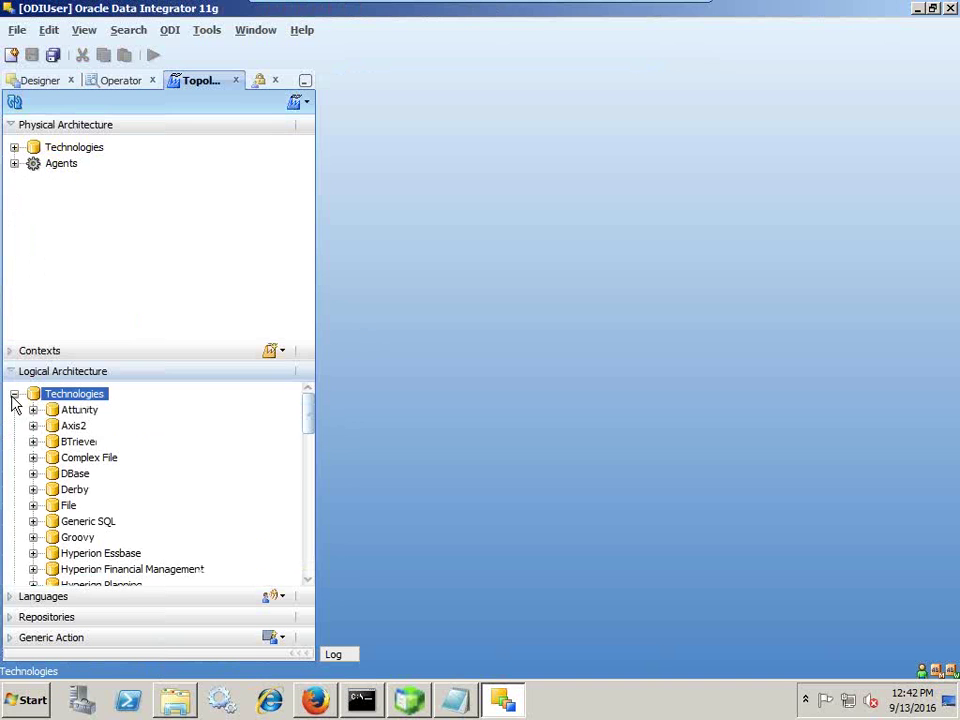
left_click(57, 507)
left_click(33, 506)
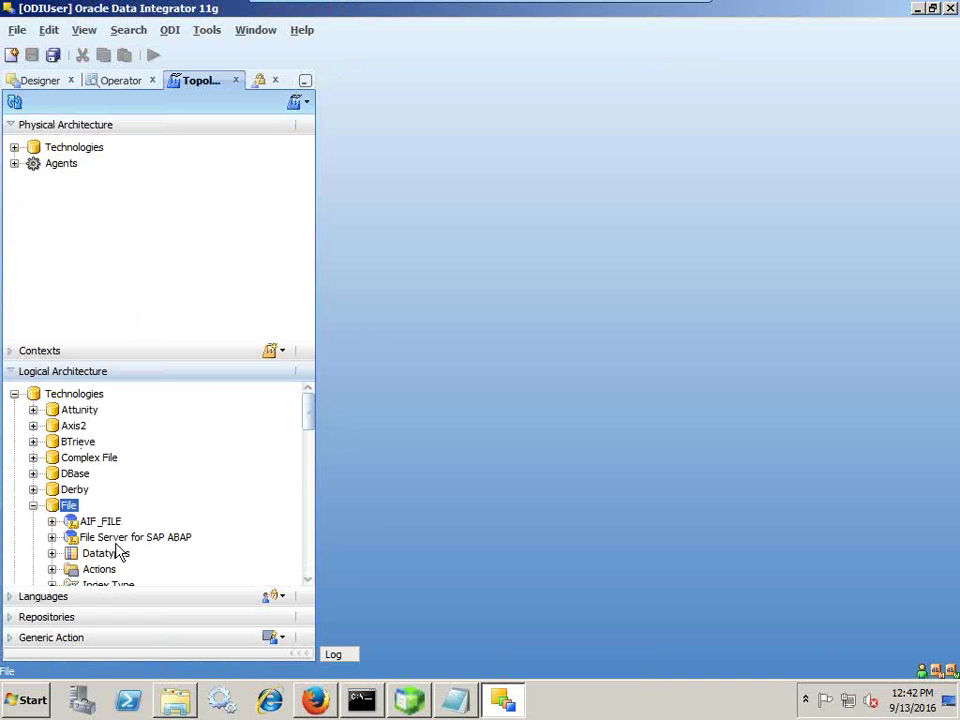
right_click(70, 507)
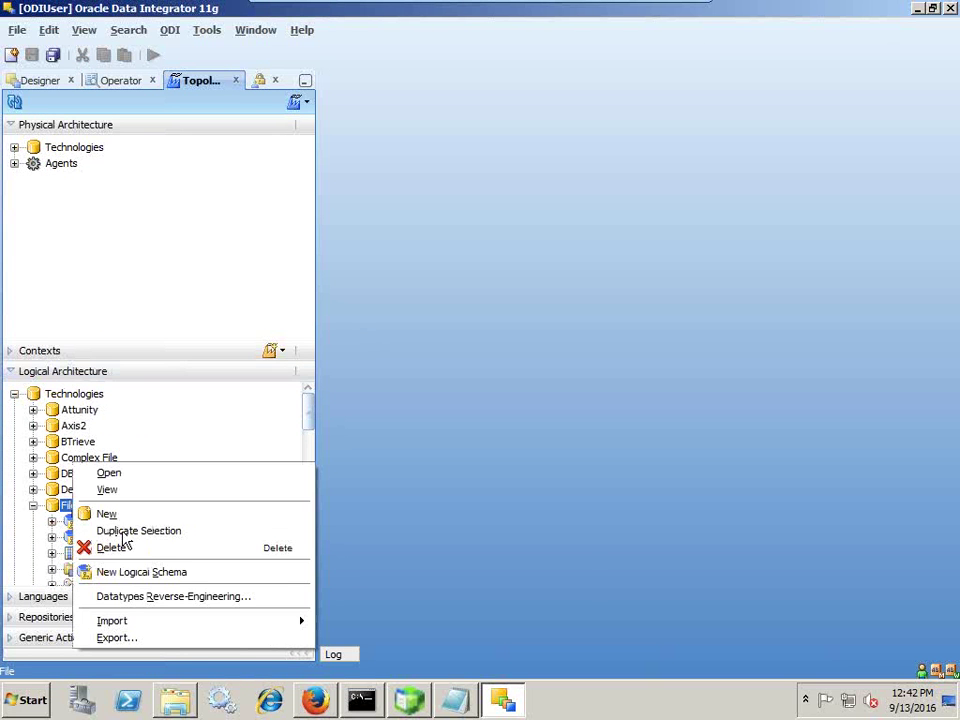
left_click(214, 577)
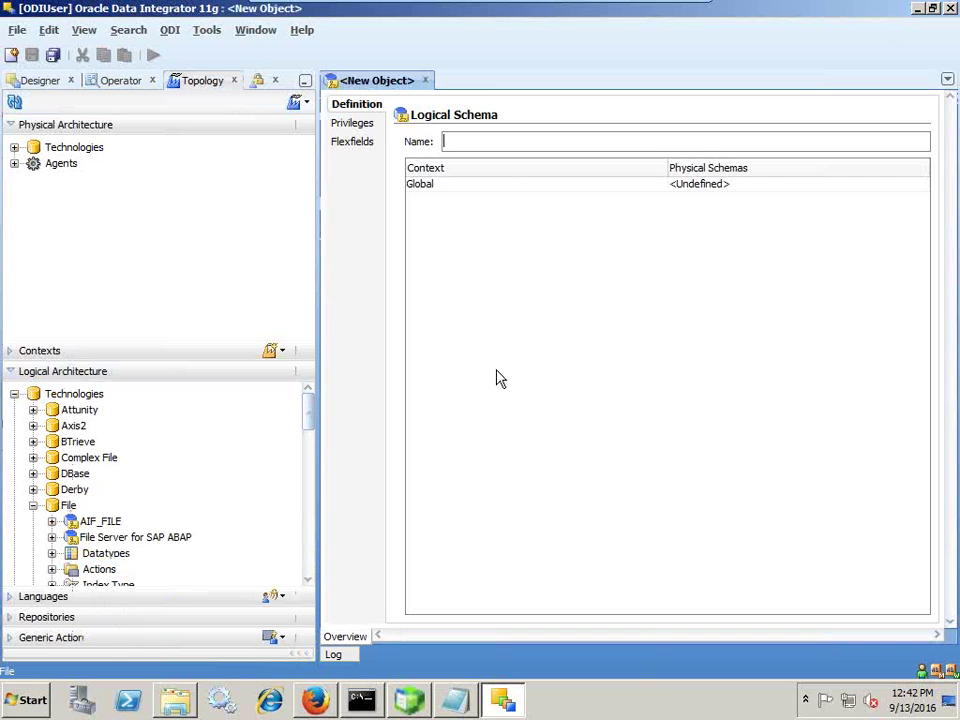
Name the new logical schema File_Essbase_DataLoad
type("File")
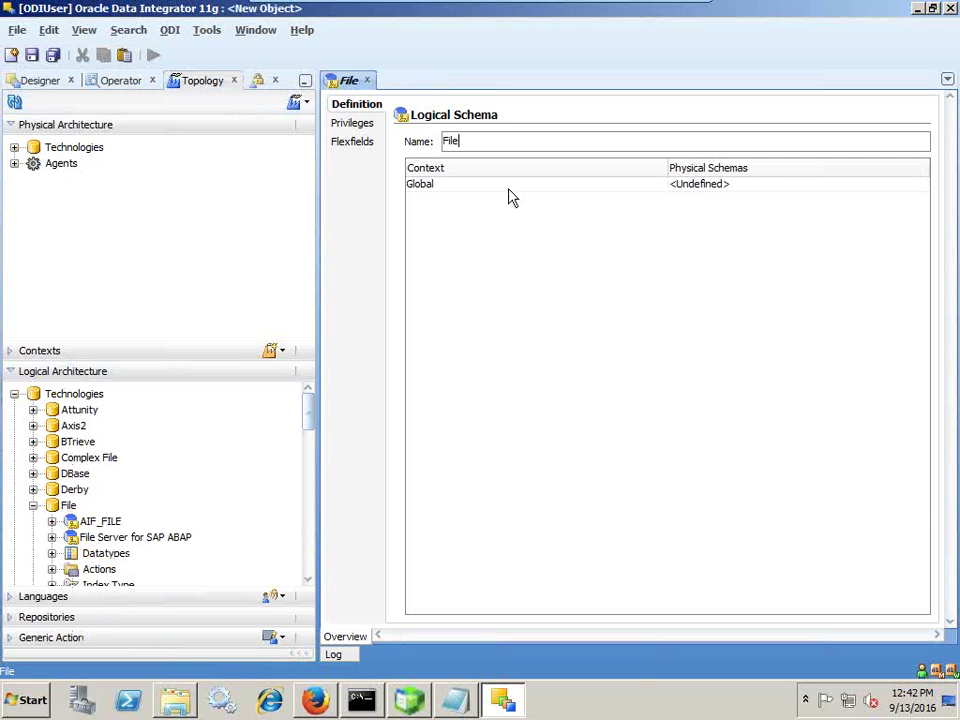
type("_Essbase_Da")
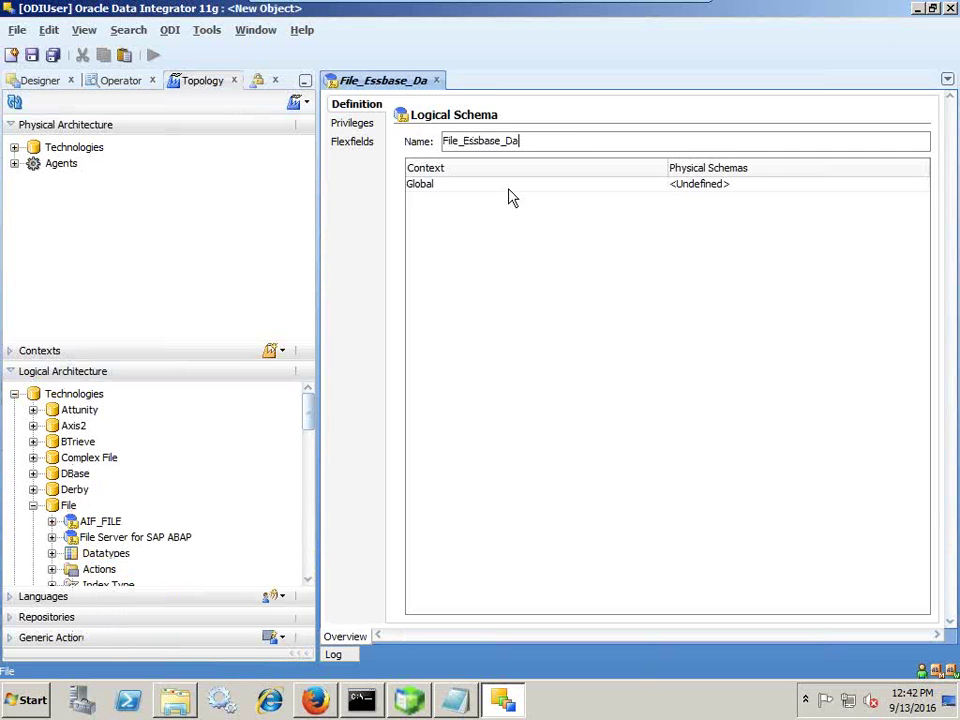
key("BackSpace")
key("BackSpace")
type("Load")
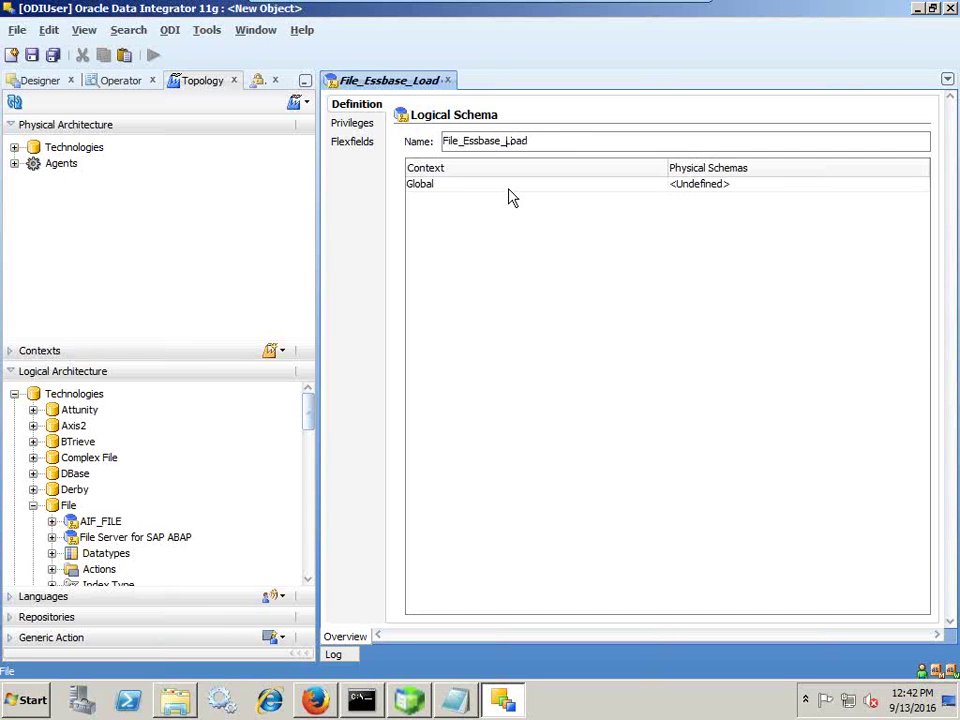
type("DataLo")
key("BackSpace")
key("BackSpace")
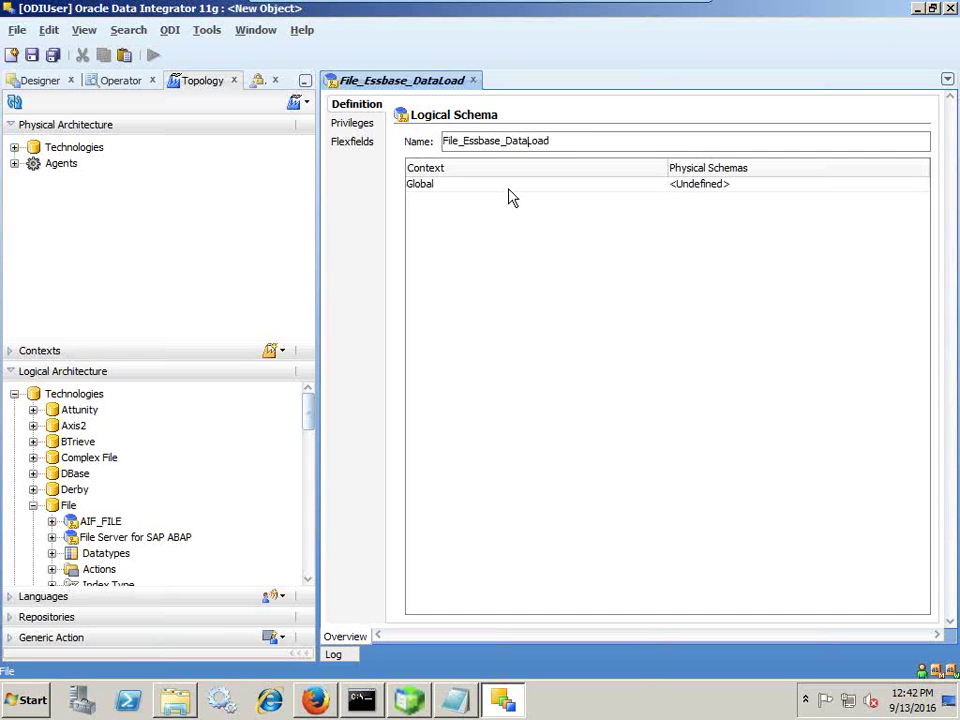
Map the logical schema's Global context to File_Essbase_DataLoad.C:\DataSource\Essbase_Cube, and save and close the schema
left_click(730, 190)
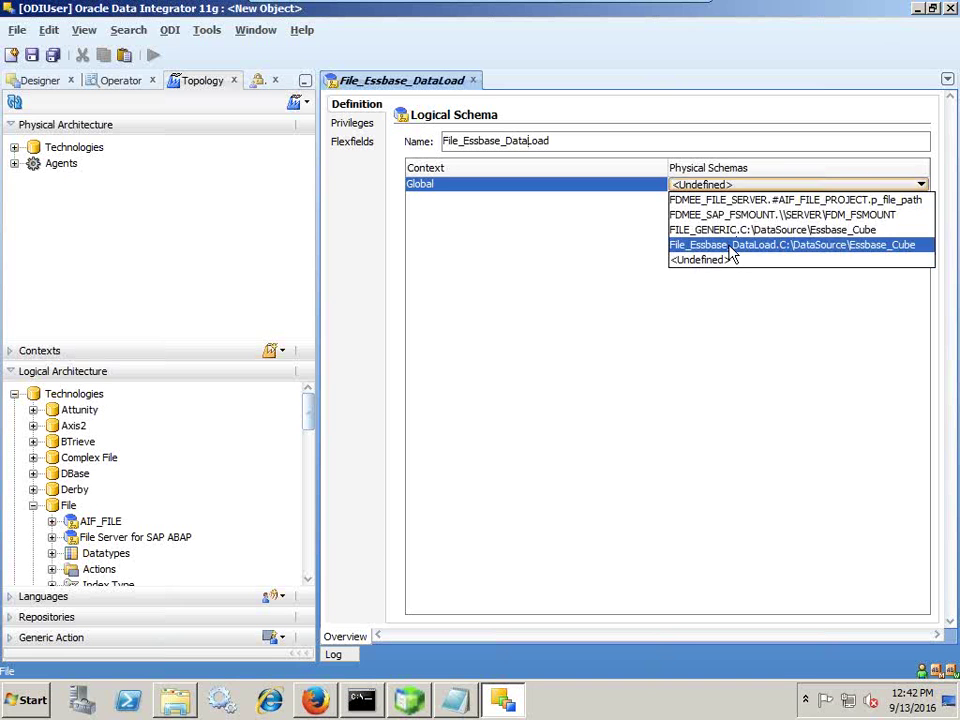
left_click(675, 247)
left_click(31, 55)
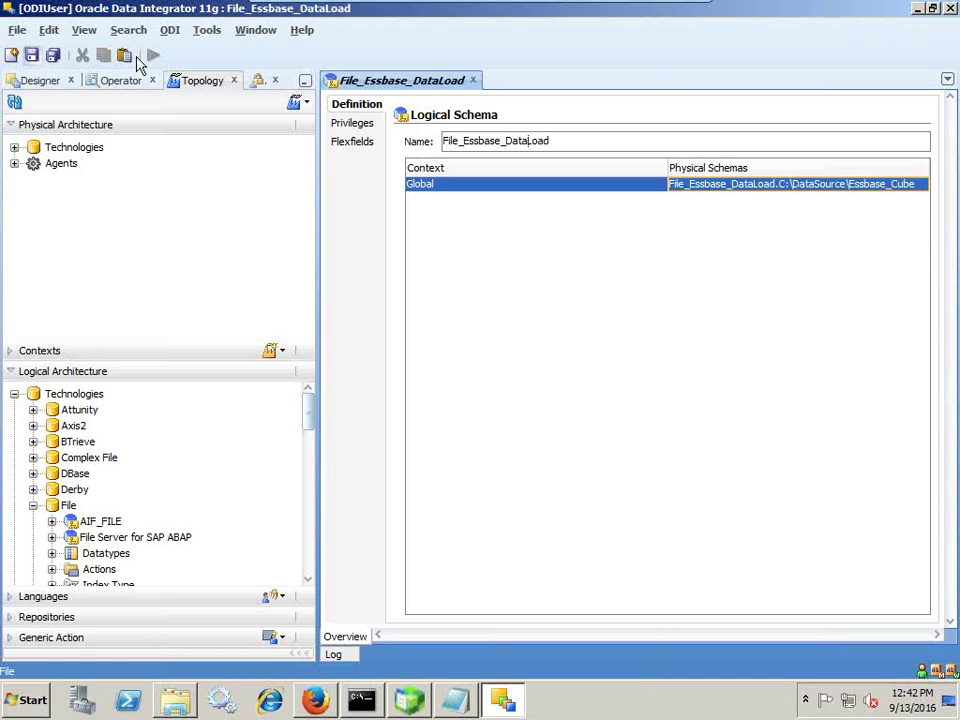
left_click(474, 80)
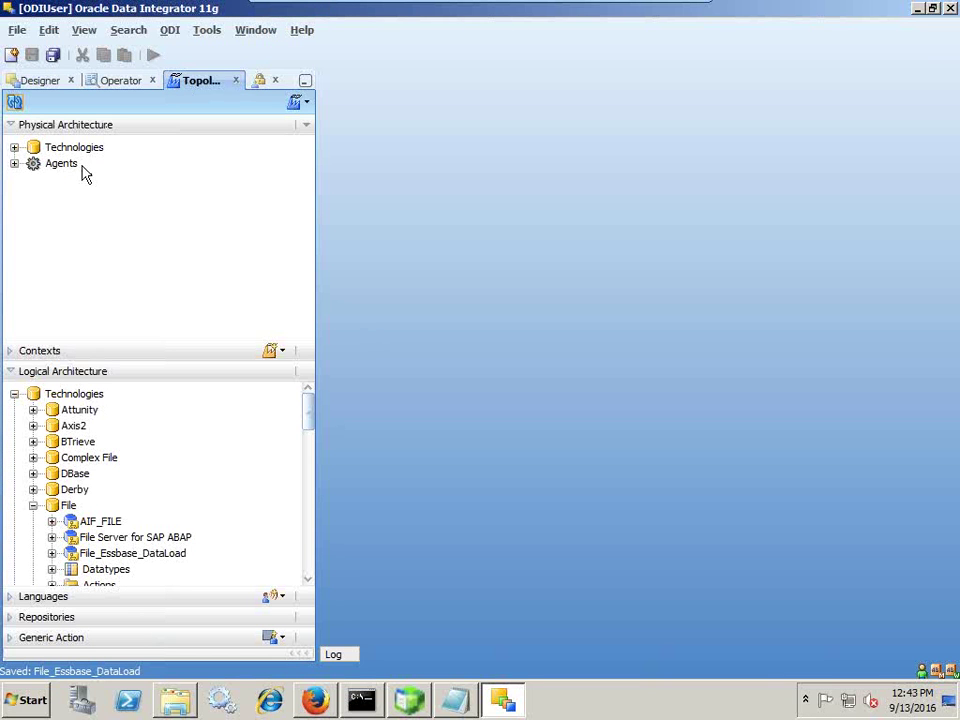
Create a Designer project named File_Essbase_DataLoad, and save and close its definition
left_click(40, 81)
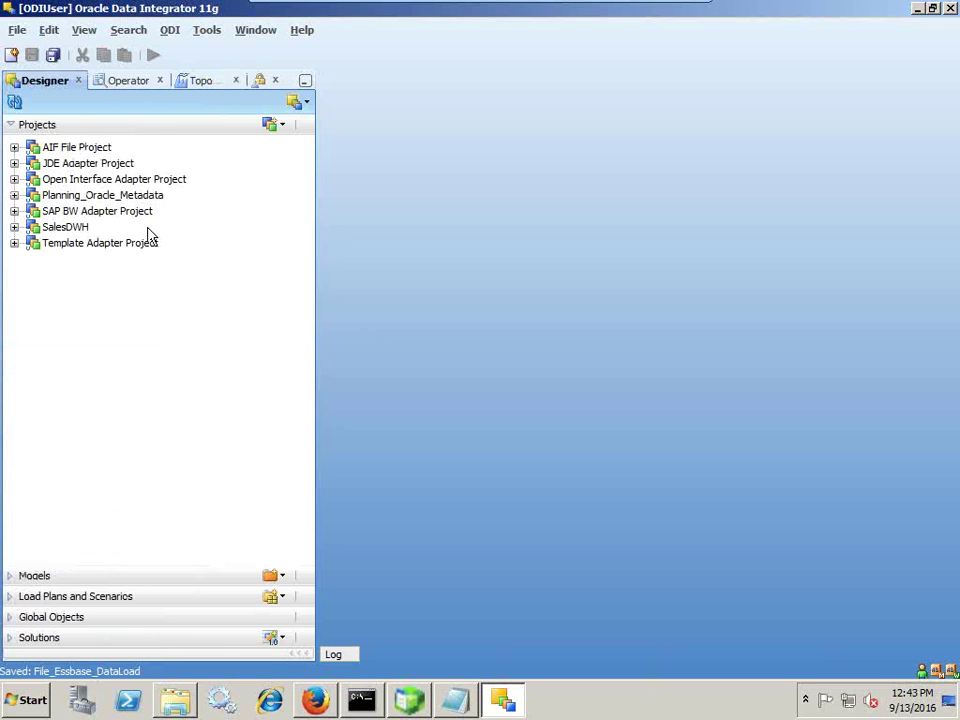
left_click(283, 127)
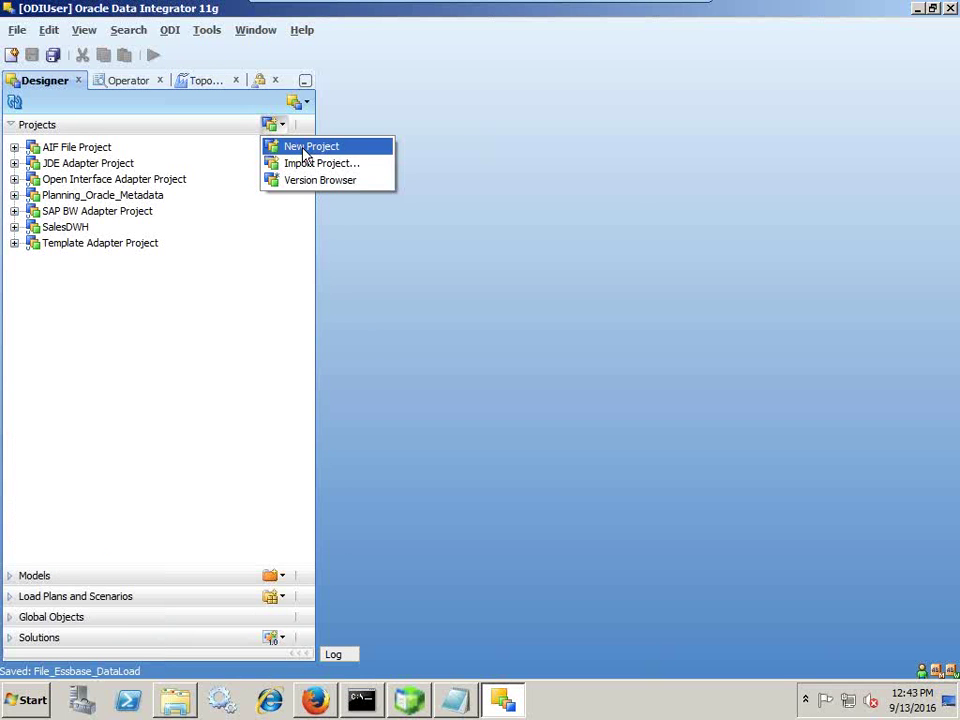
left_click(303, 152)
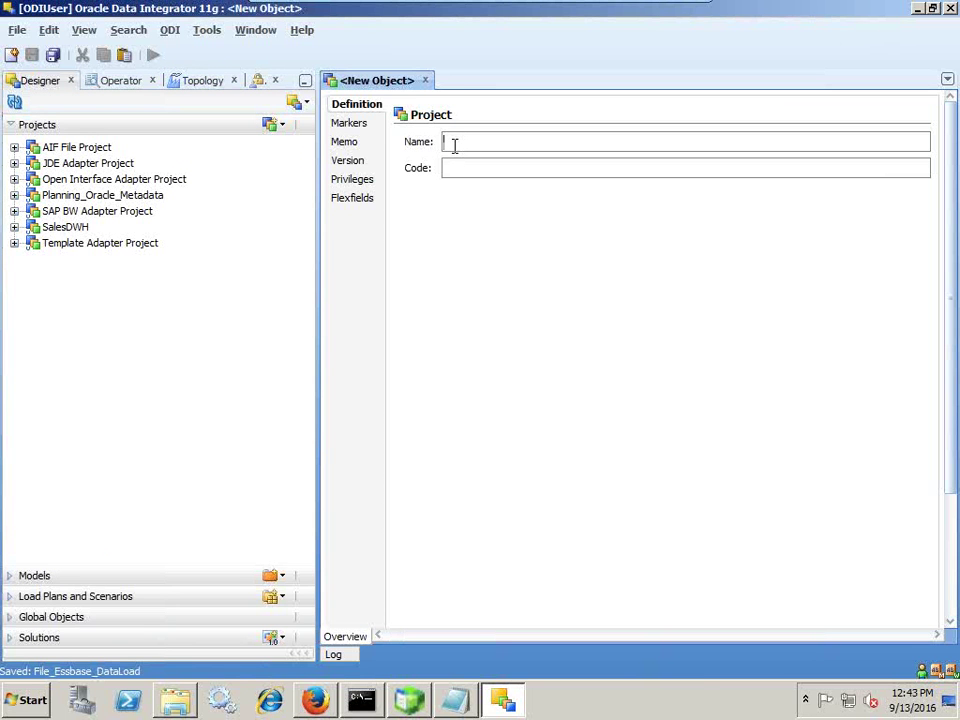
type("File_Es")
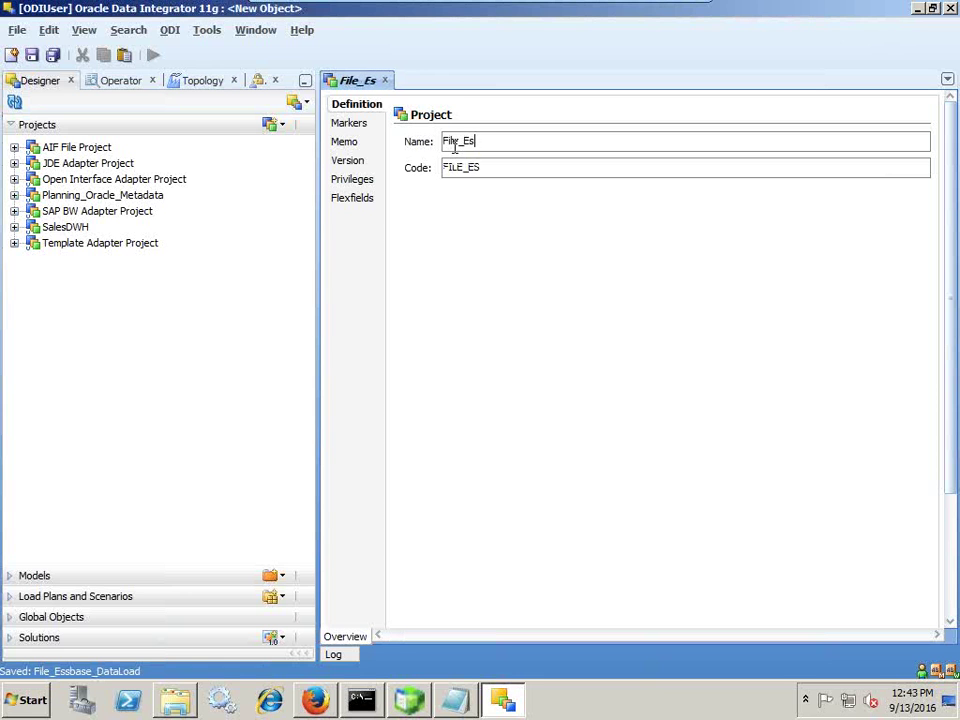
type("sbaseDataLoad")
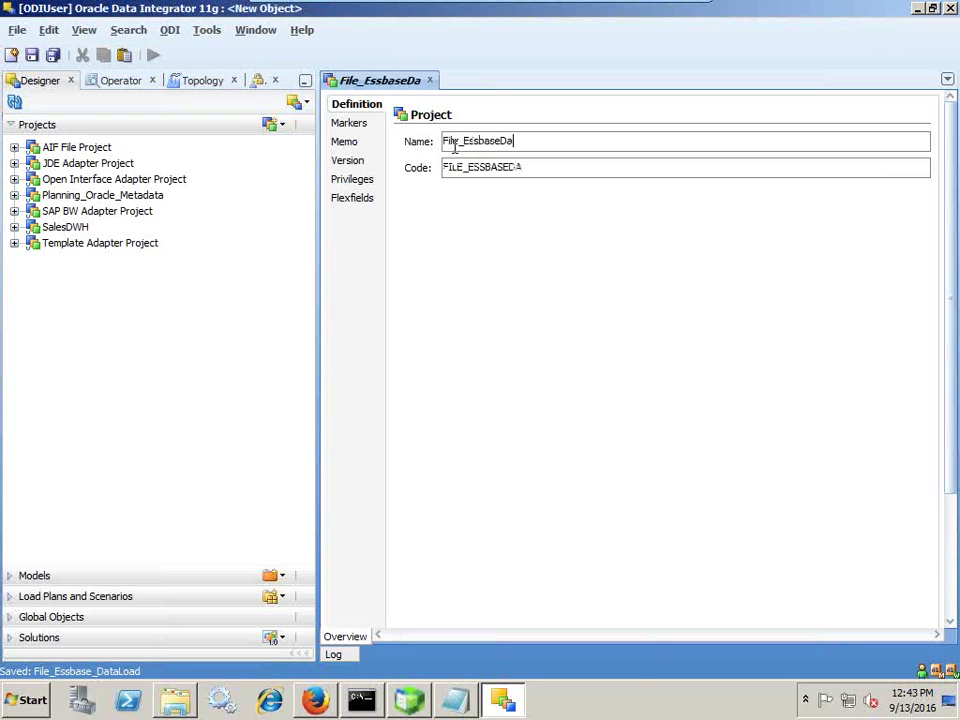
left_click(505, 141)
type("_")
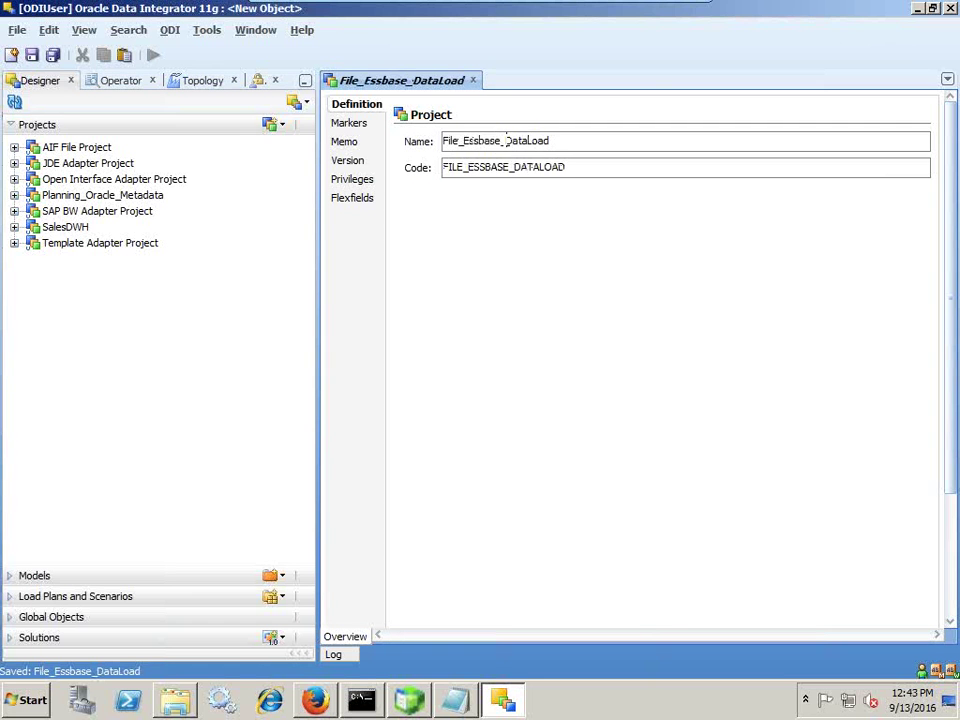
left_click(32, 55)
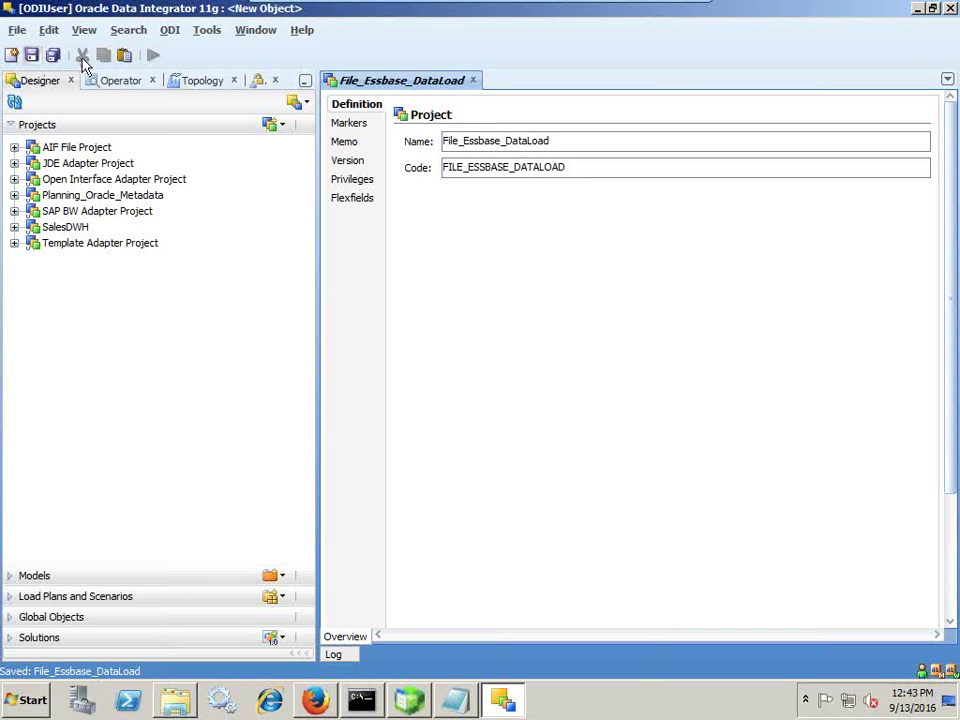
left_click(473, 80)
Start importing knowledge modules into the File_Essbase_DataLoad project and mark LKM File to SQL for import
left_click(14, 163)
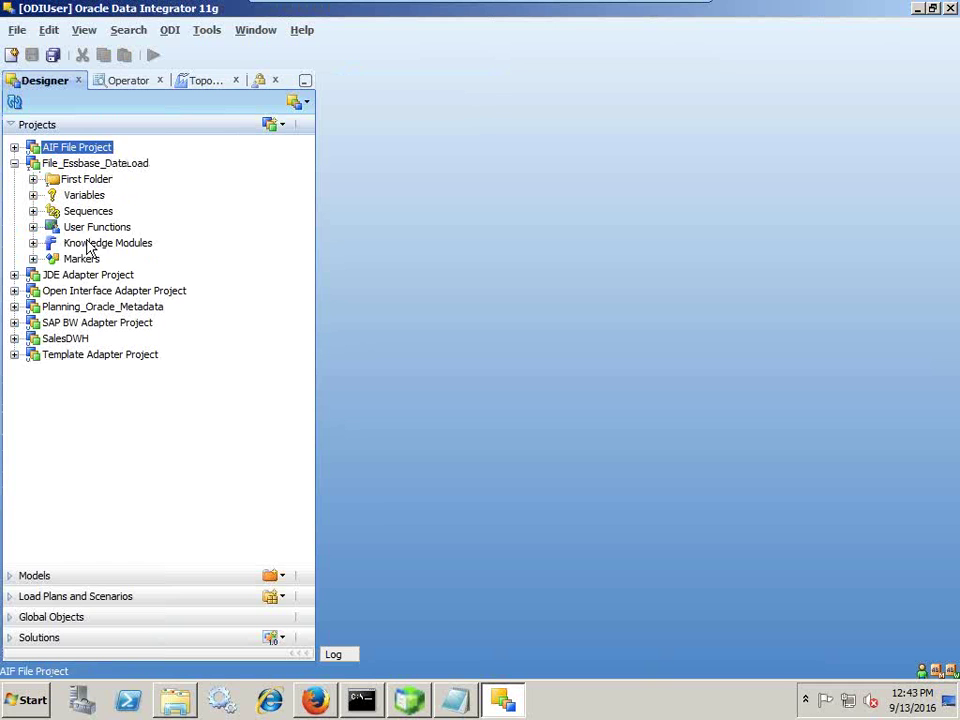
right_click(88, 247)
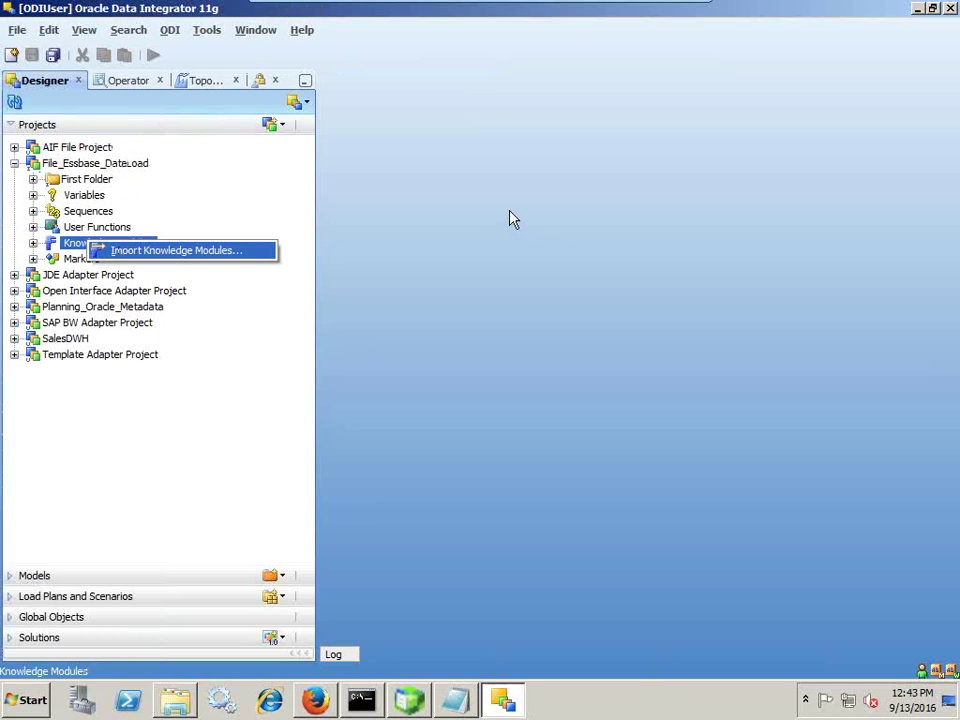
left_click(250, 250)
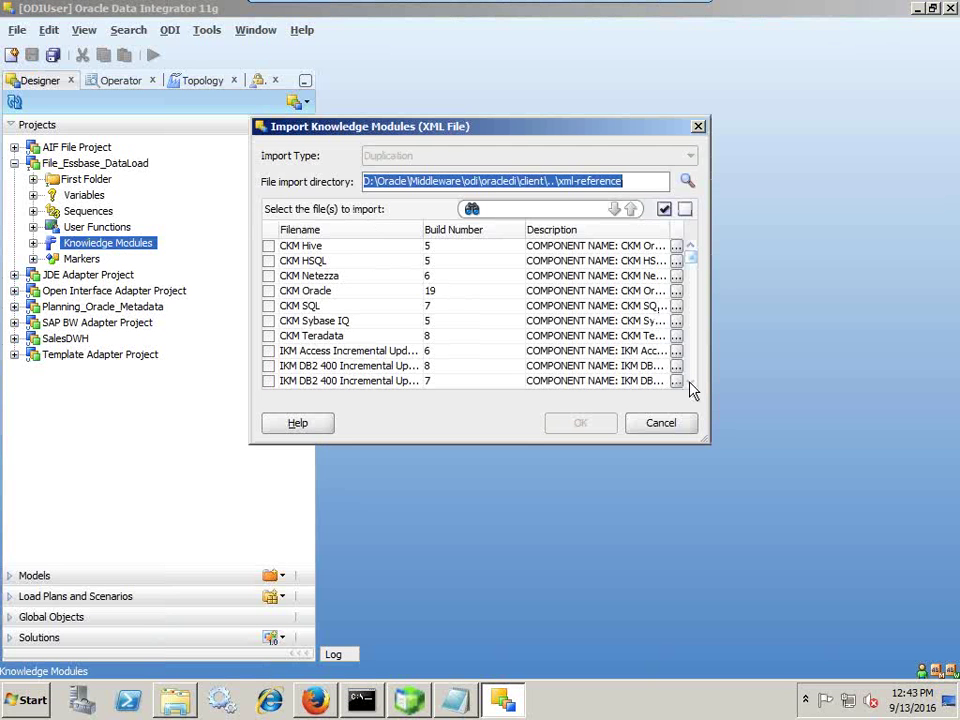
scroll(693, 390, "down", 7)
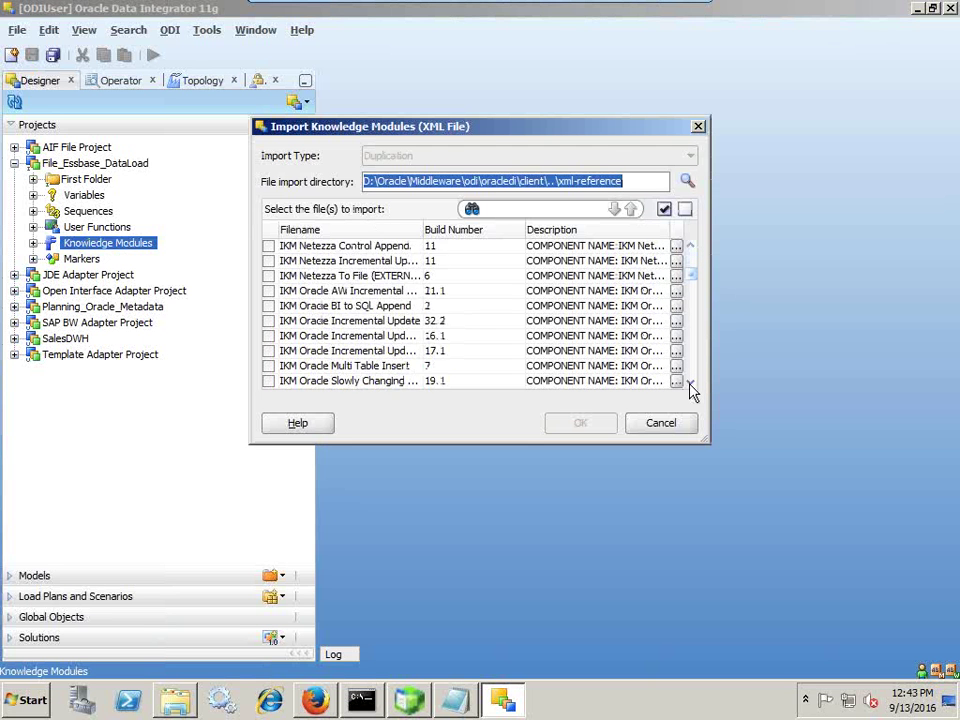
scroll(693, 390, "down", 13)
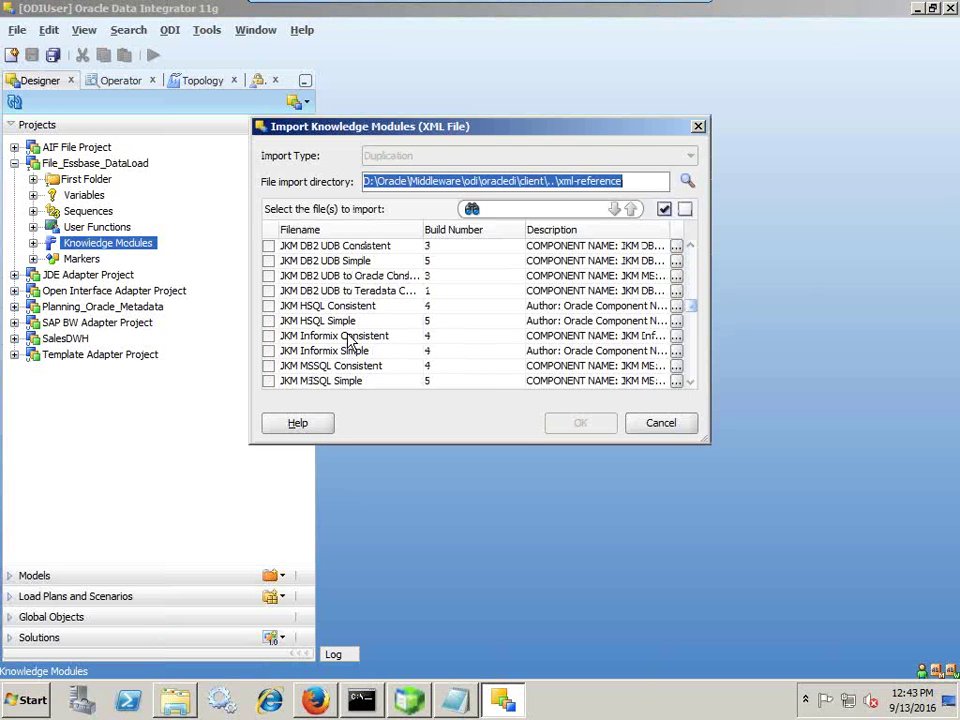
scroll(352, 342, "down", 9)
scroll(290, 370, "down", 2)
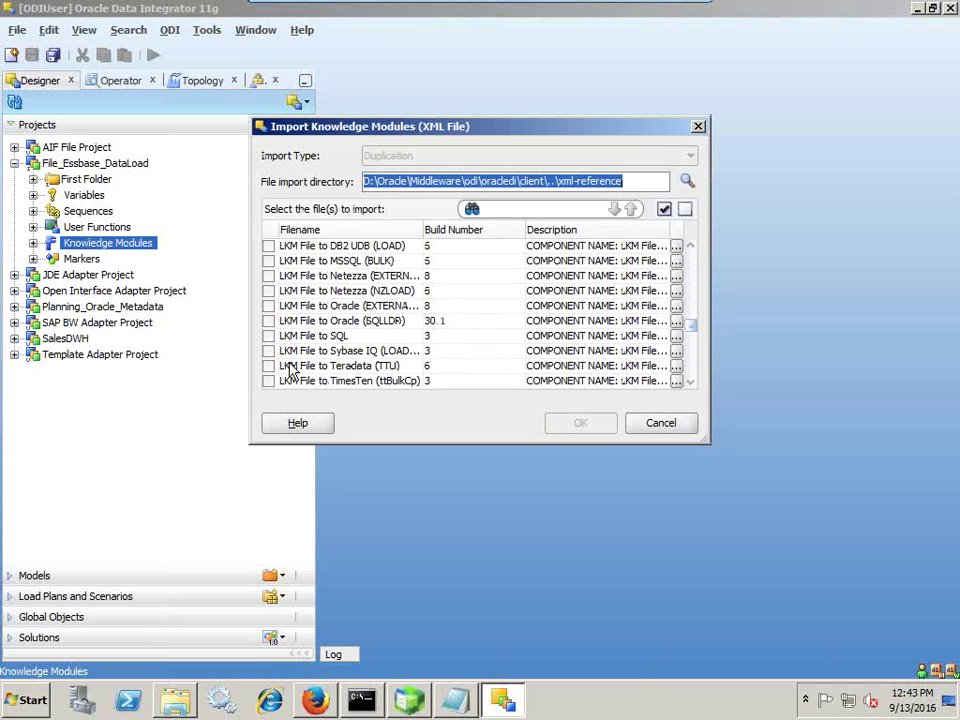
left_click(268, 336)
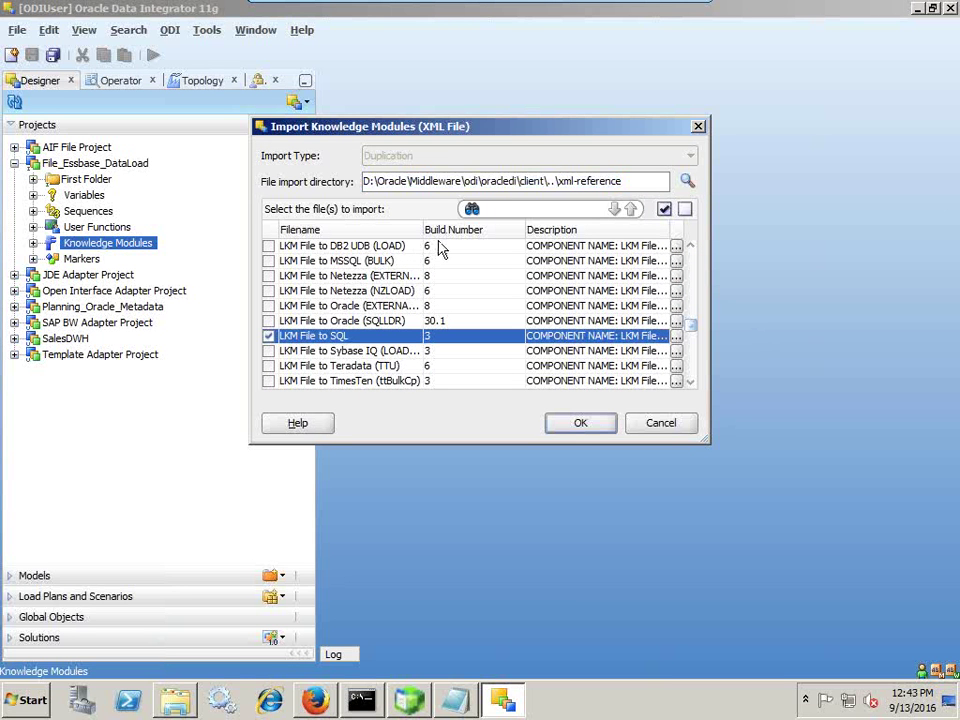
Add LKM Hyperion Essbase DATA to SQL to the selection, import the marked knowledge modules and close the import report
left_click_drag(432, 230, 467, 232)
scroll(460, 306, "down", 3)
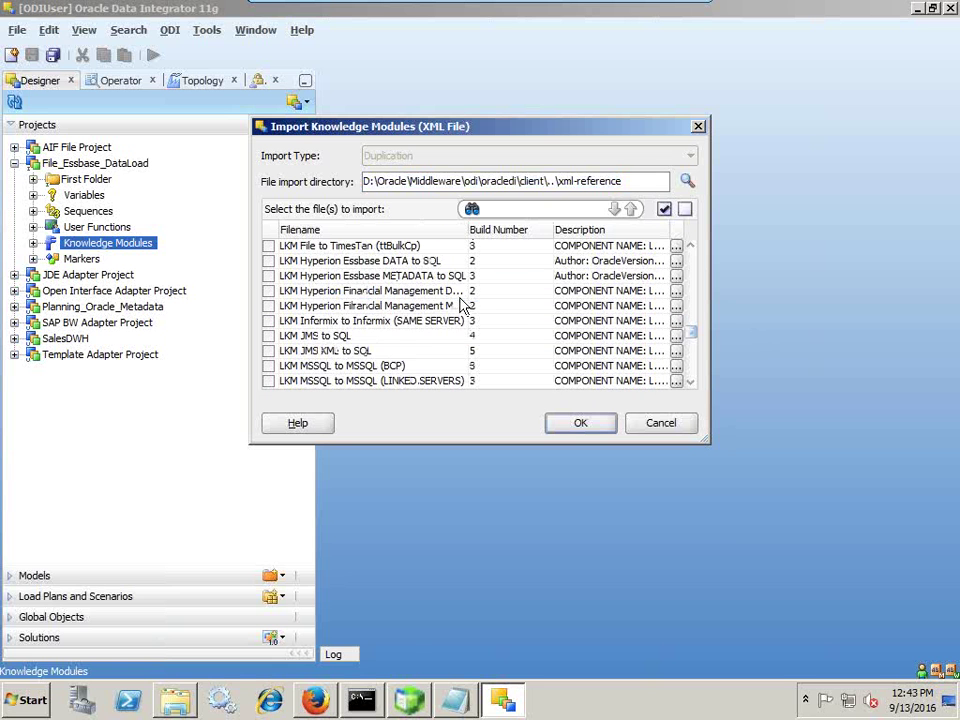
left_click(268, 260)
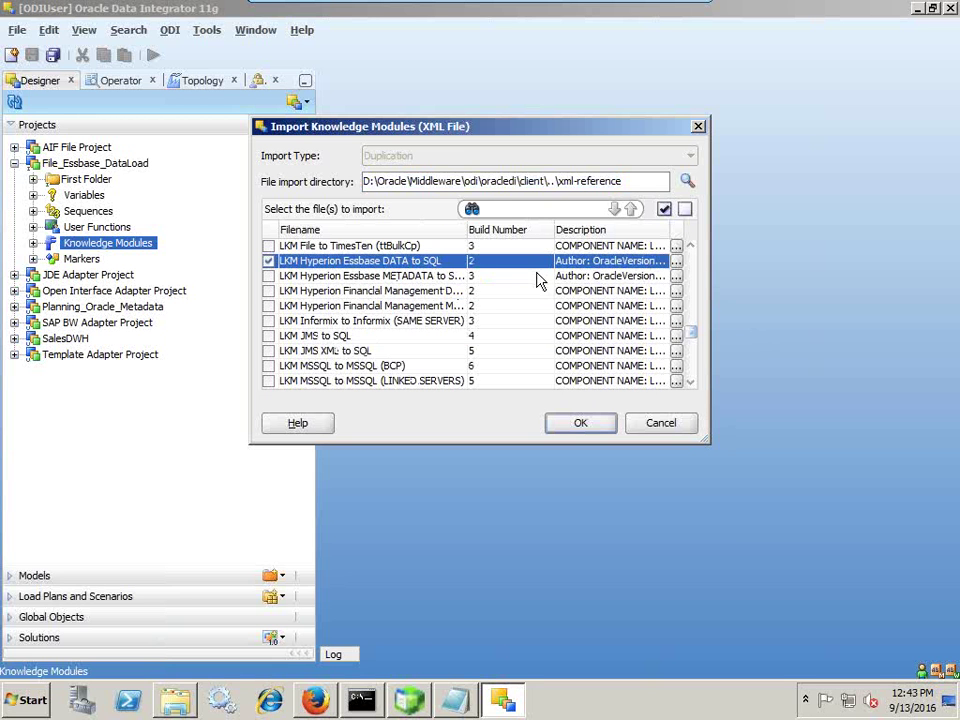
left_click(598, 428)
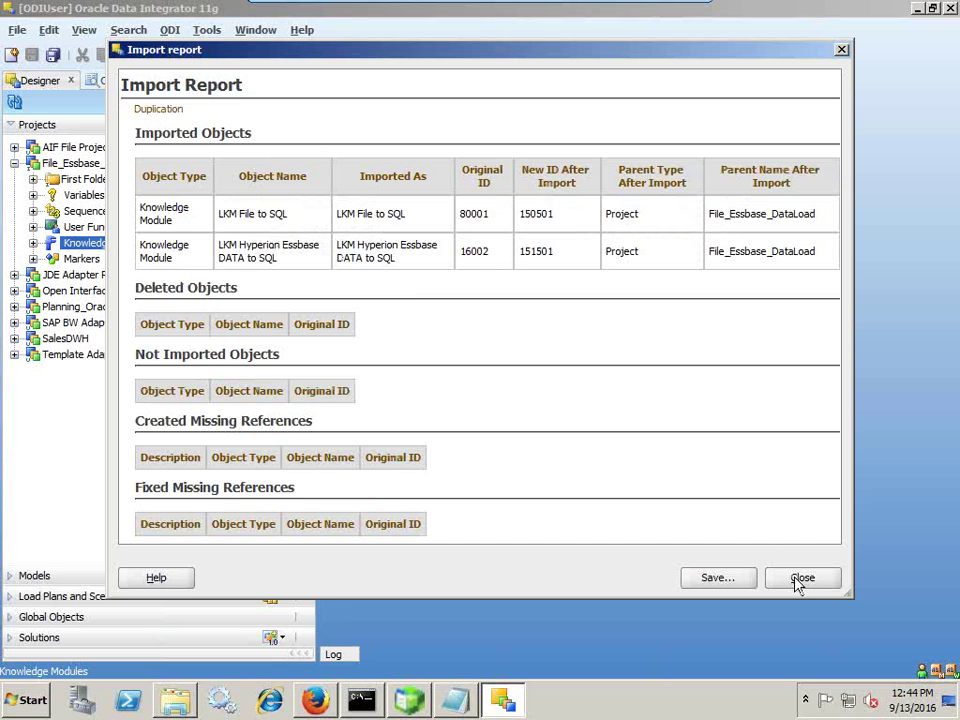
left_click(797, 578)
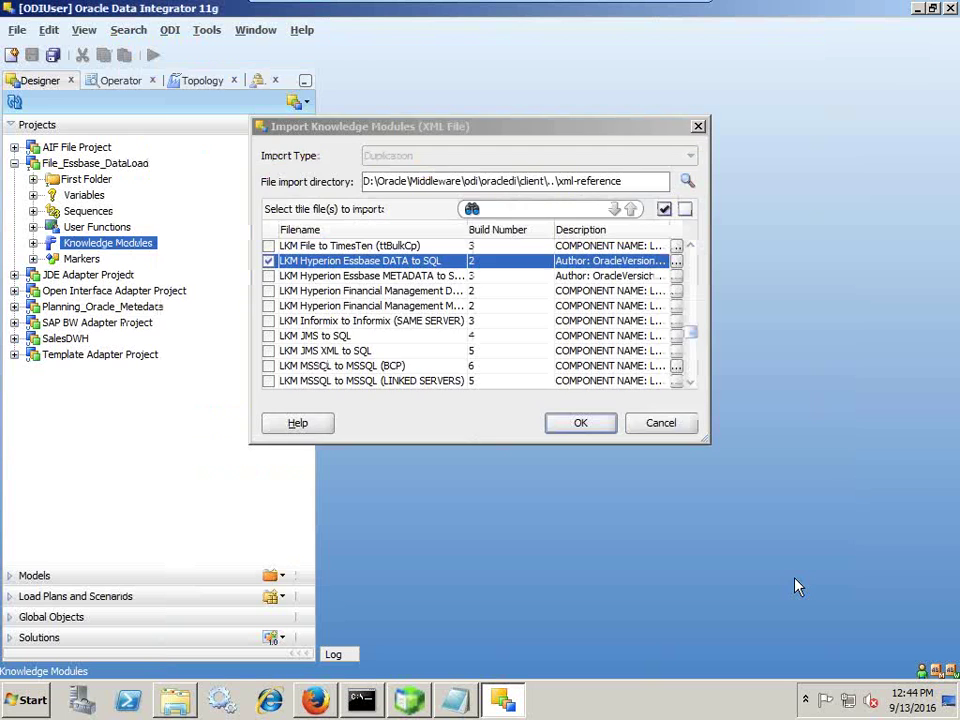
Create a model folder named File_Essbase_DataLoad, and save and close its definition
left_click(14, 147)
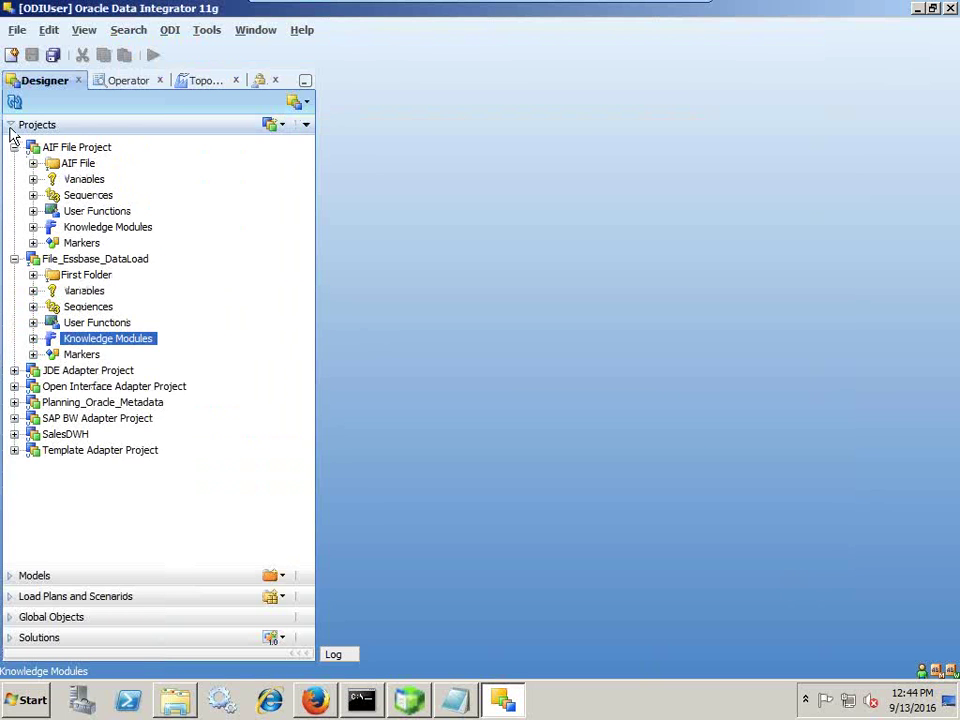
left_click(10, 126)
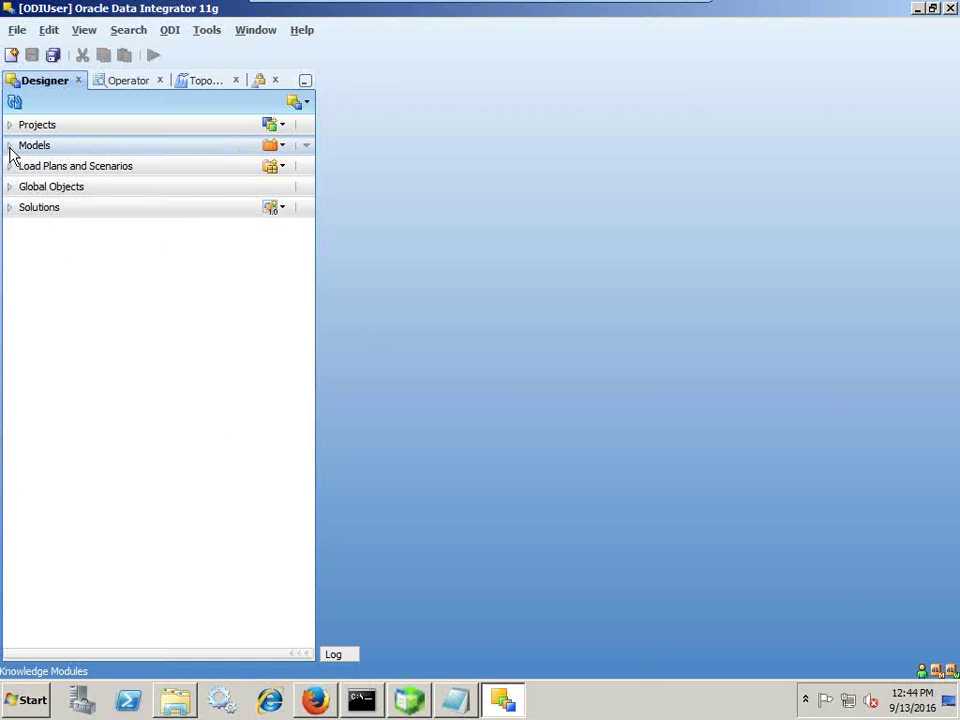
left_click(10, 147)
left_click(282, 148)
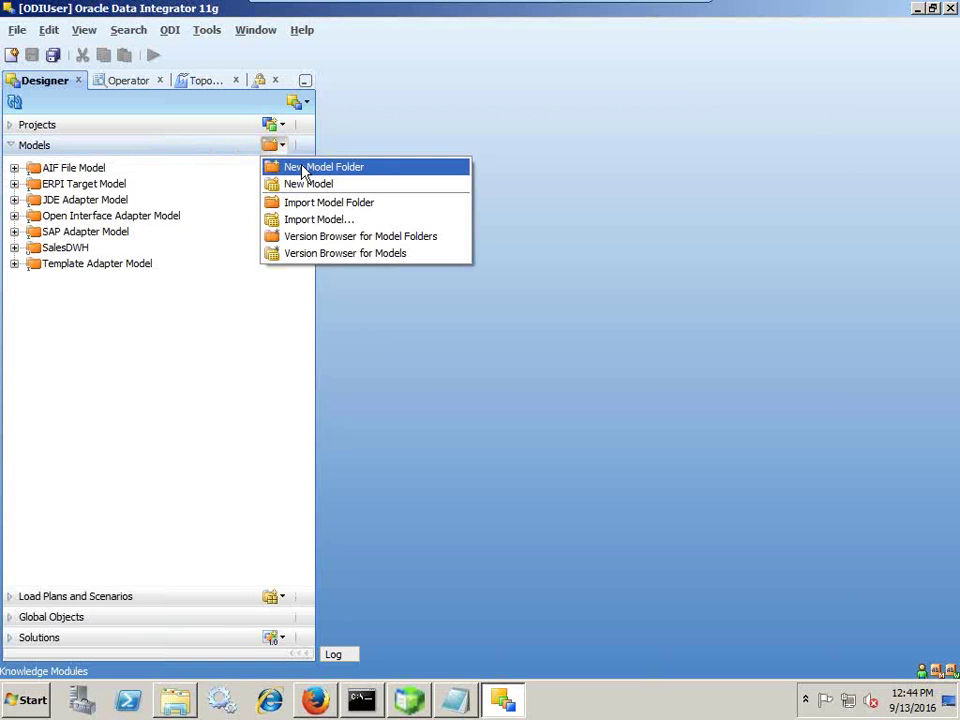
left_click(306, 168)
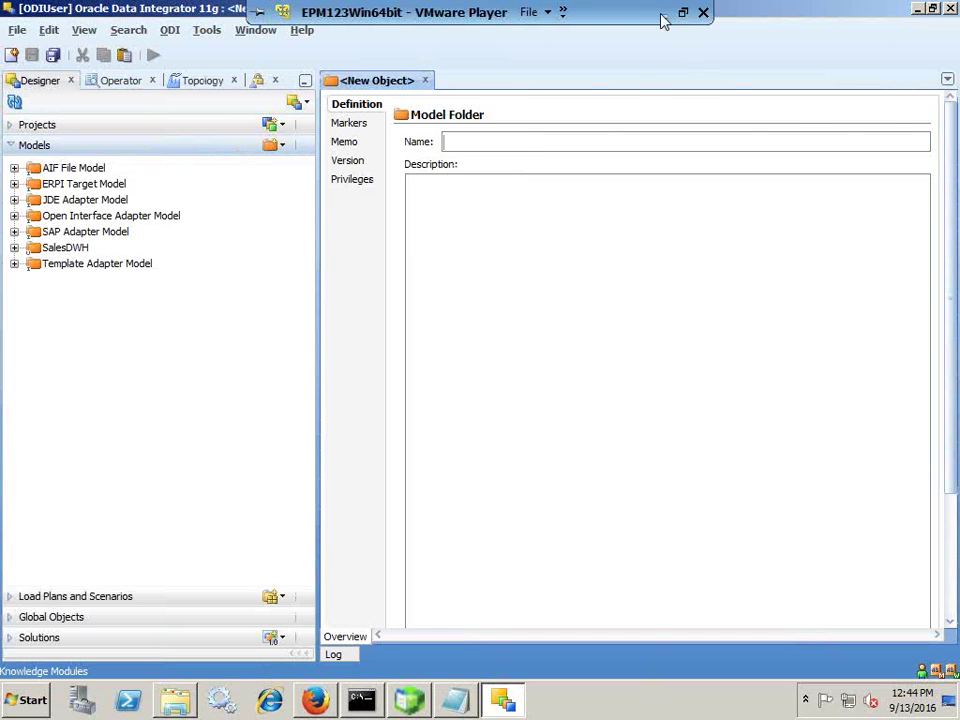
left_click(663, 14)
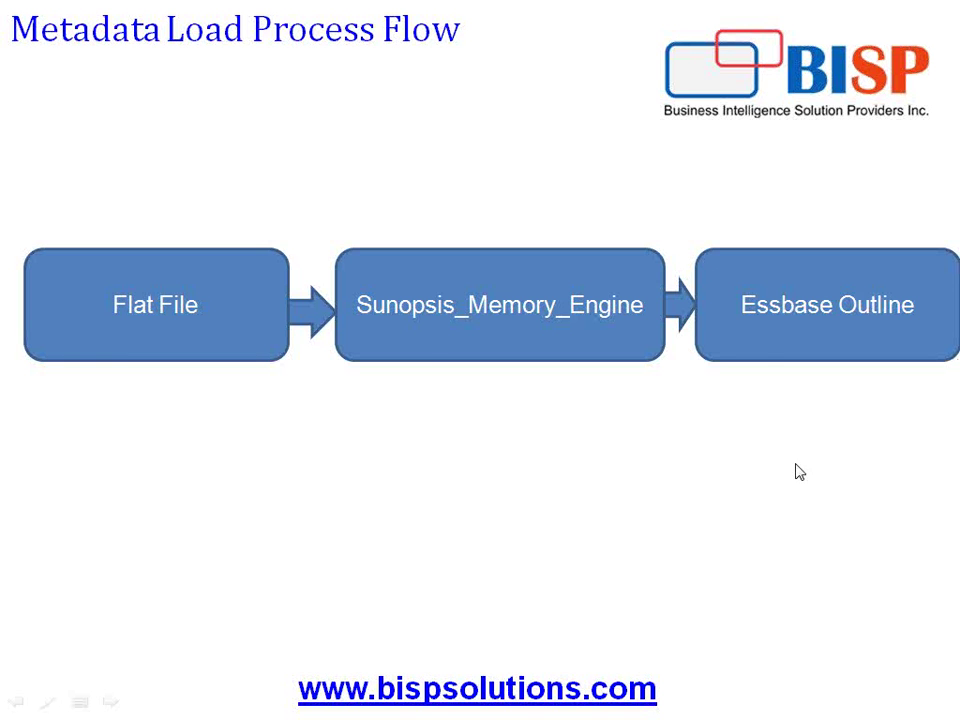
key("alt+Tab")
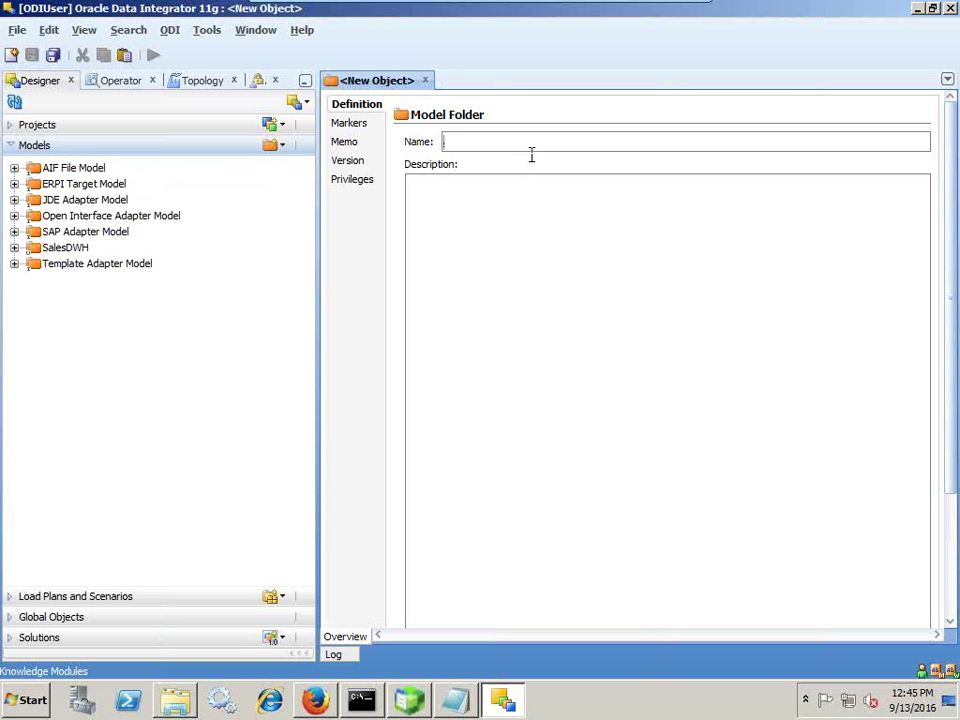
type("File")
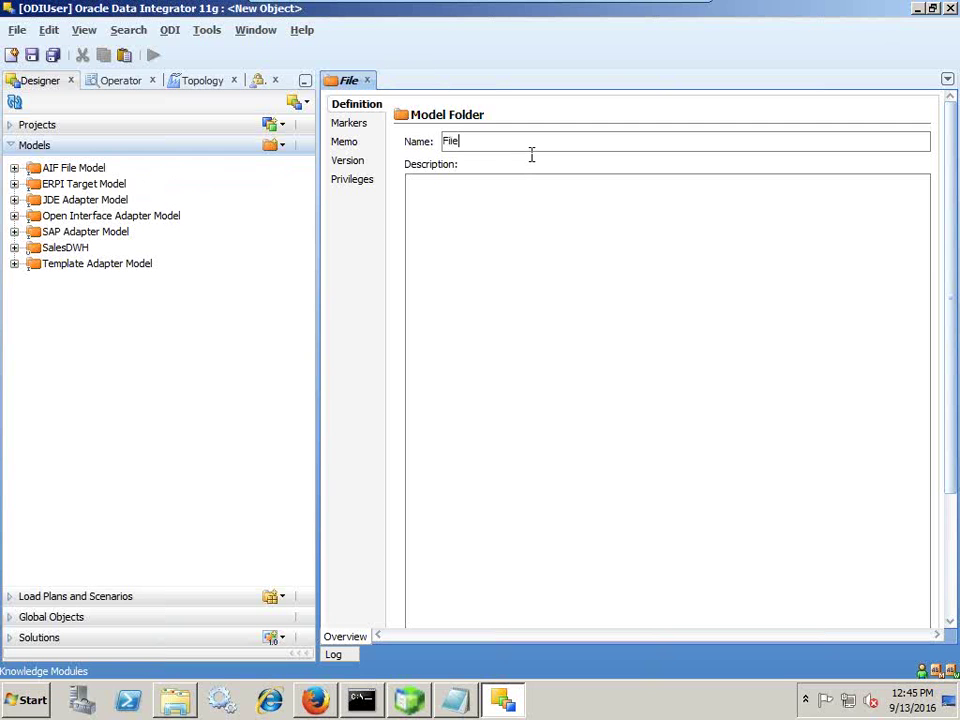
type("_Essbase")
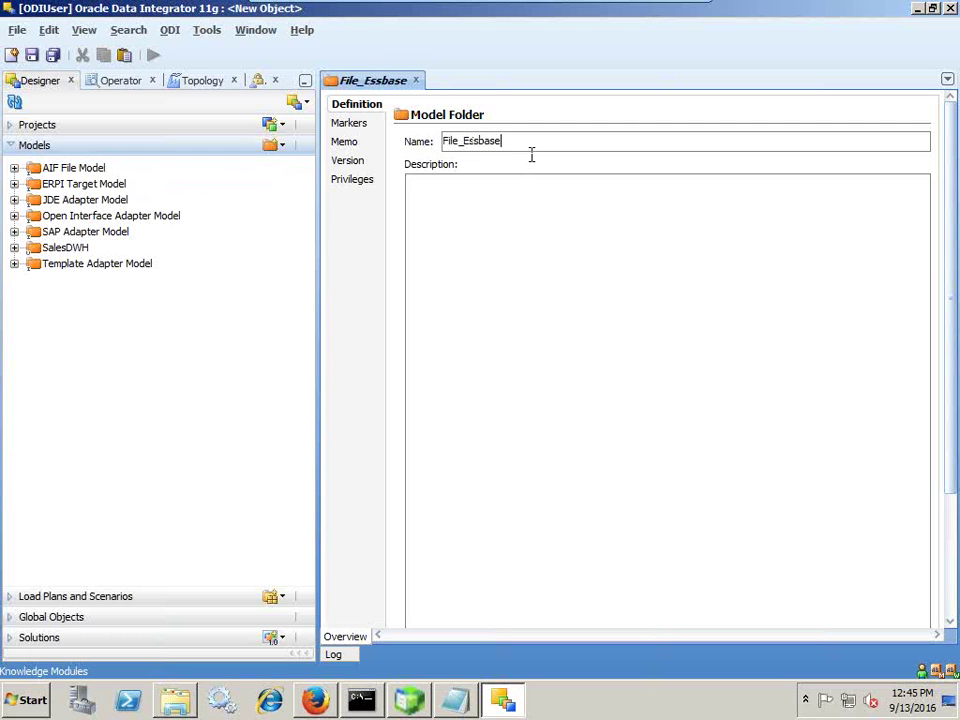
type("_DataLoad")
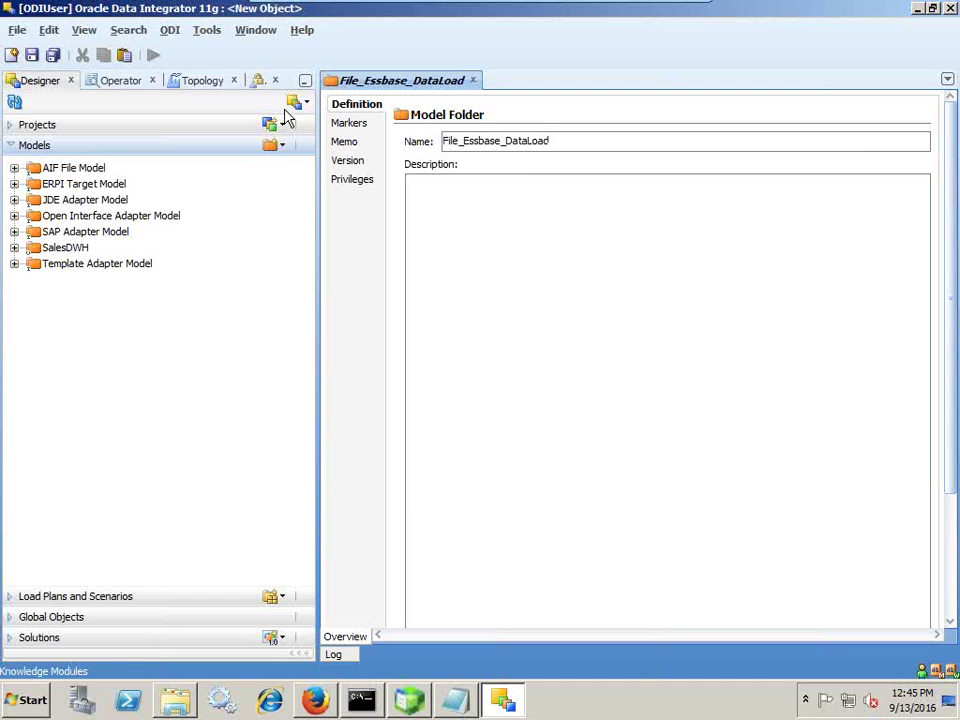
left_click(31, 55)
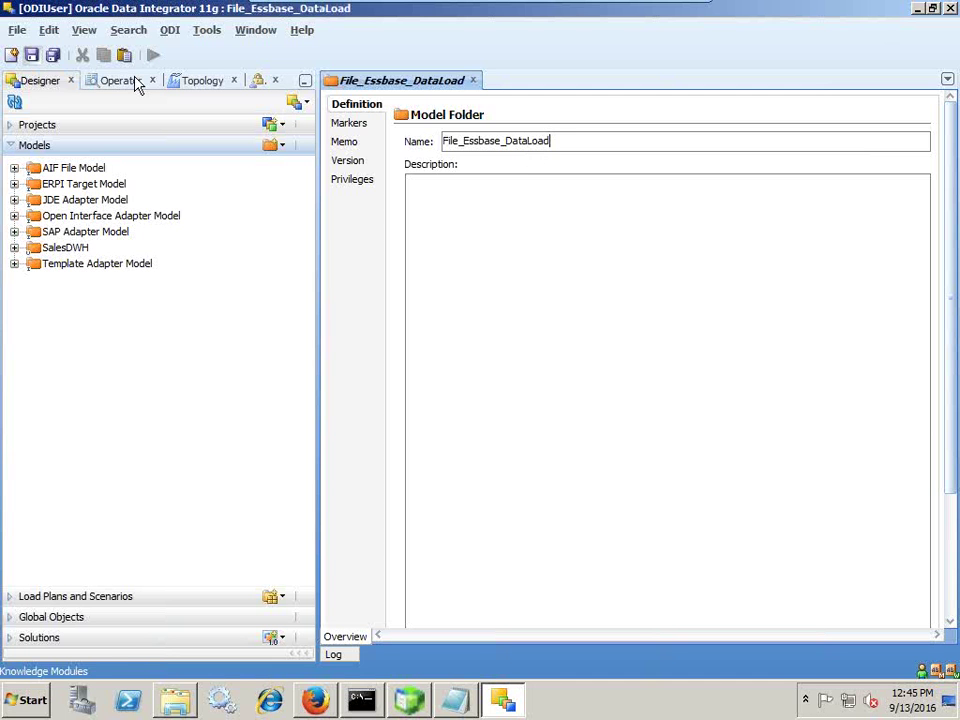
left_click(473, 80)
Start a new model inside the File_Essbase_DataLoad model folder and name it File_Essbase_DataLoad
left_click(14, 200)
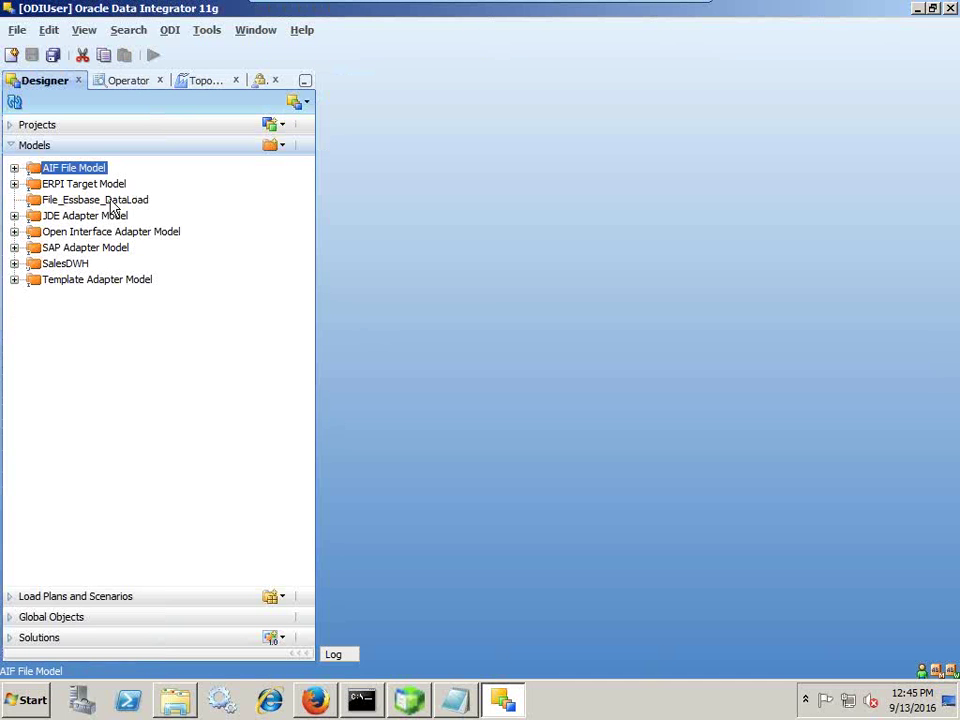
right_click(114, 201)
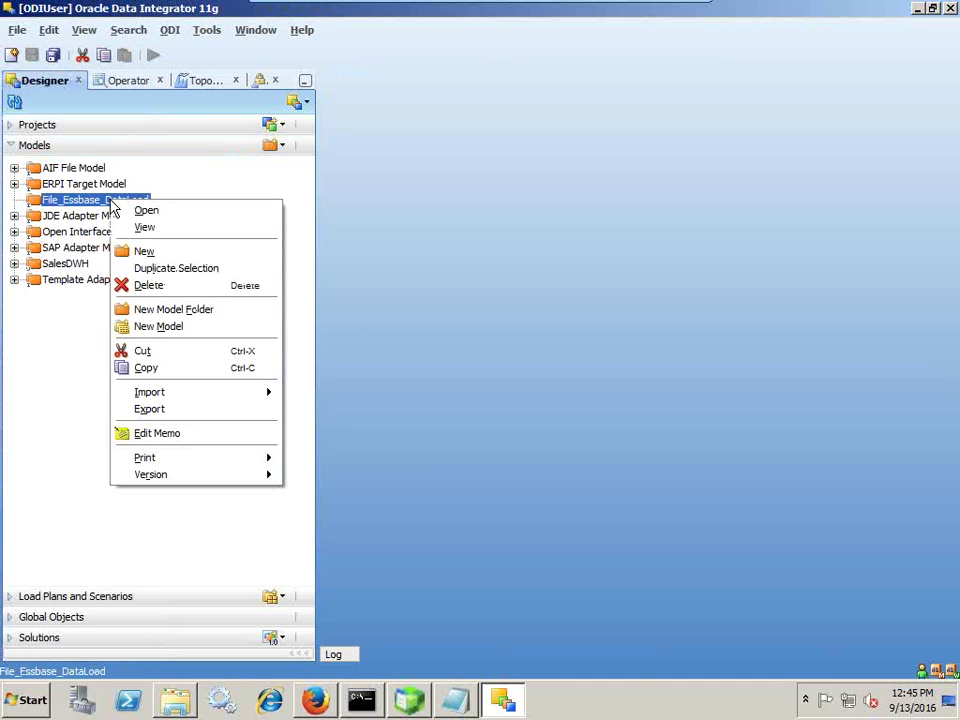
left_click(176, 330)
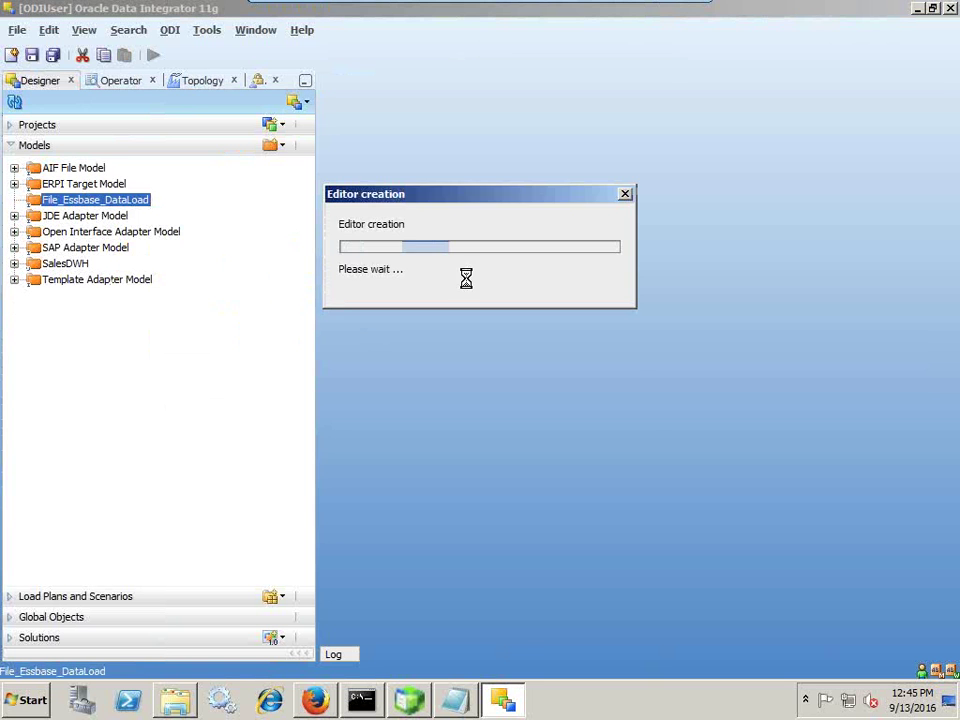
type("File")
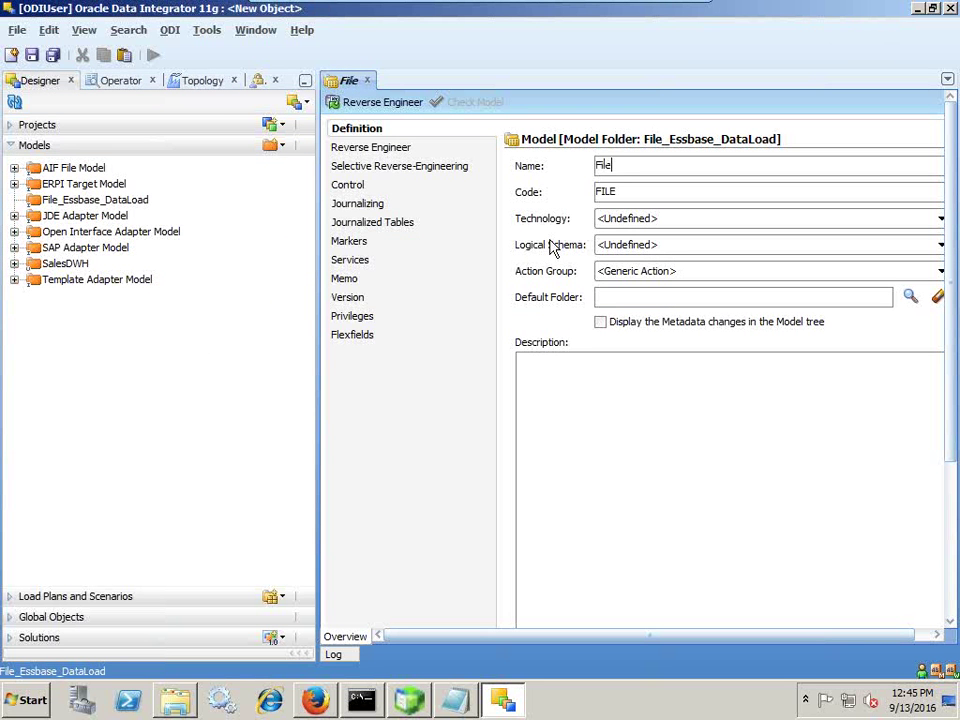
type("_Essbase_")
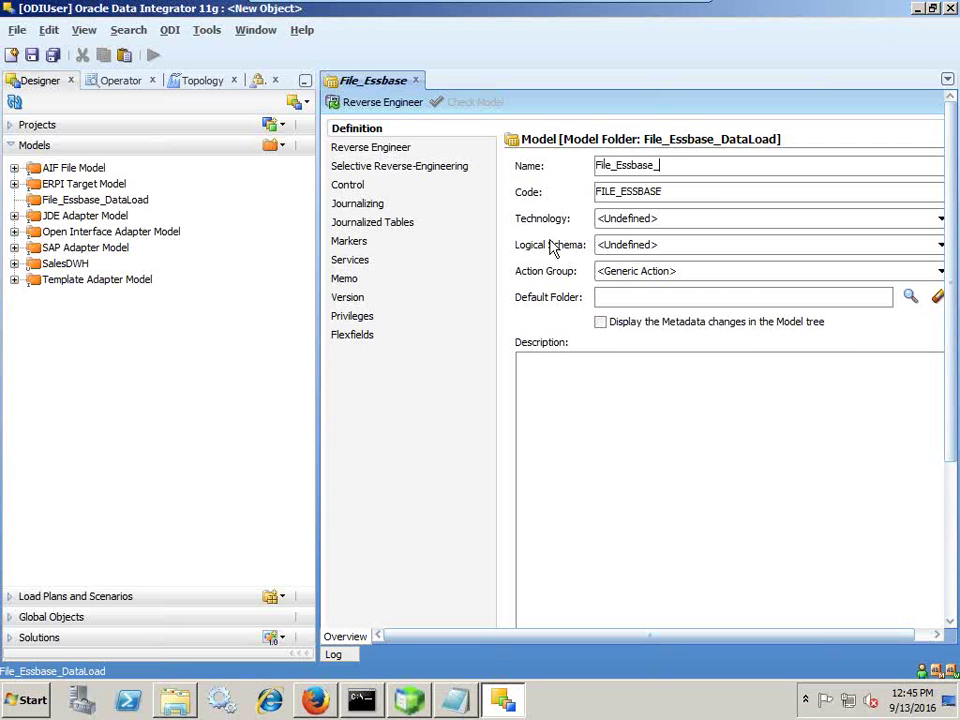
type("DataLoad")
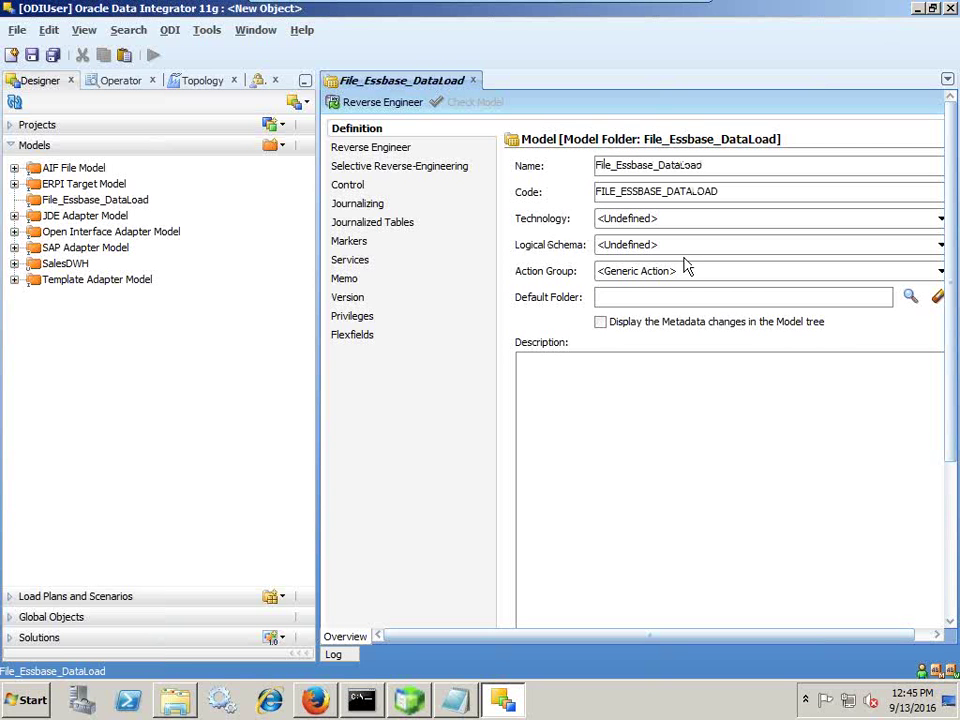
Set the model's technology to File and its logical schema to File_Essbase_DataLoad, check the reverse-engineering settings, and save and close it
left_click(658, 222)
left_click(626, 342)
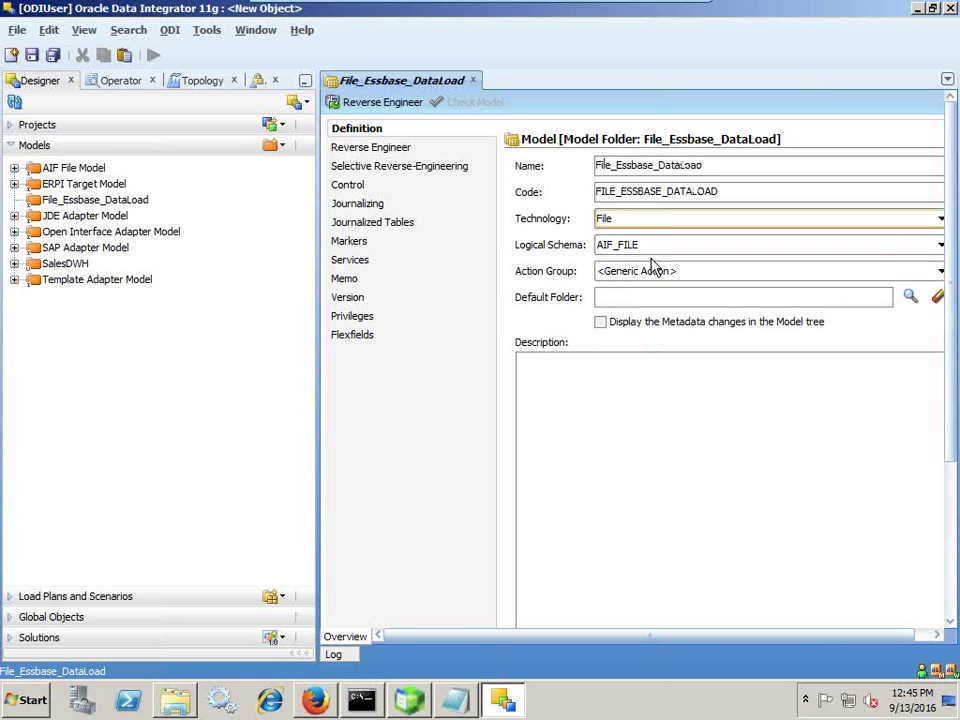
left_click(652, 246)
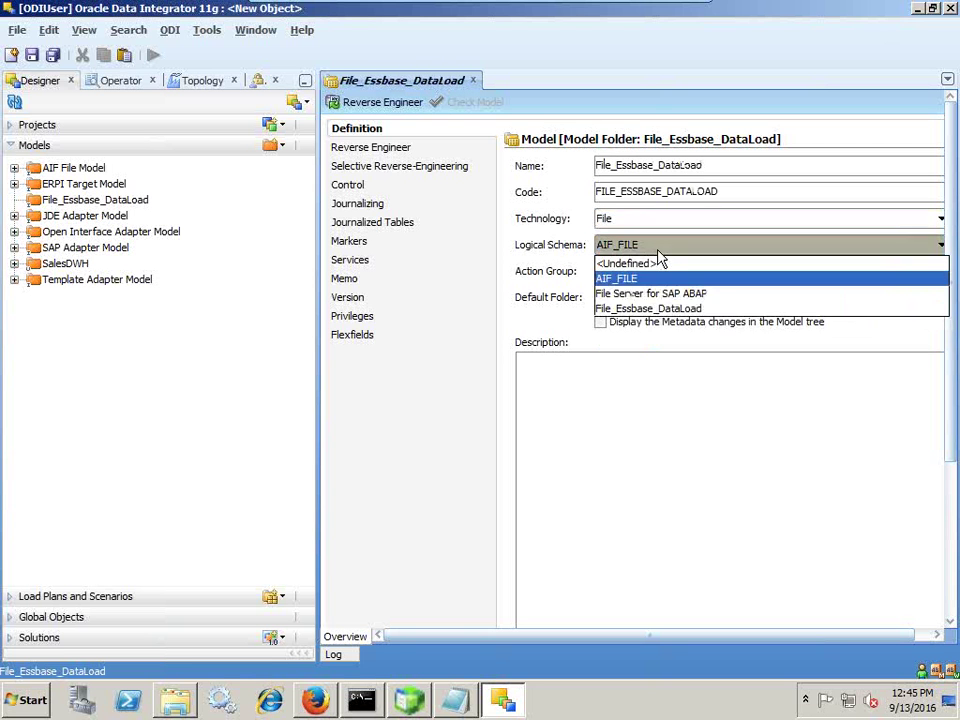
left_click(657, 309)
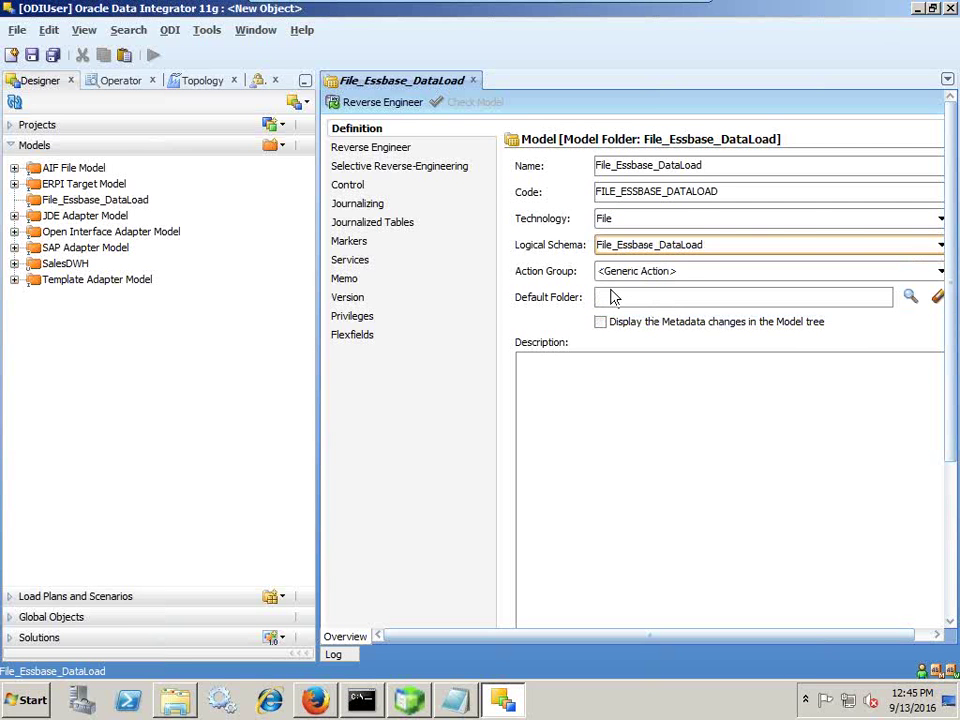
left_click(364, 149)
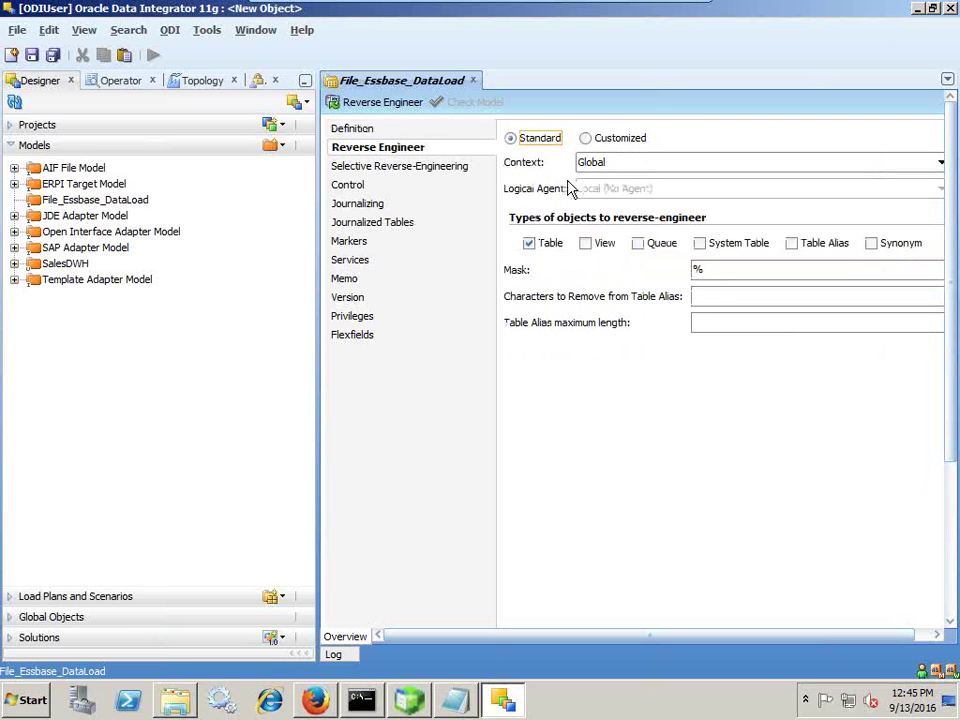
left_click(31, 56)
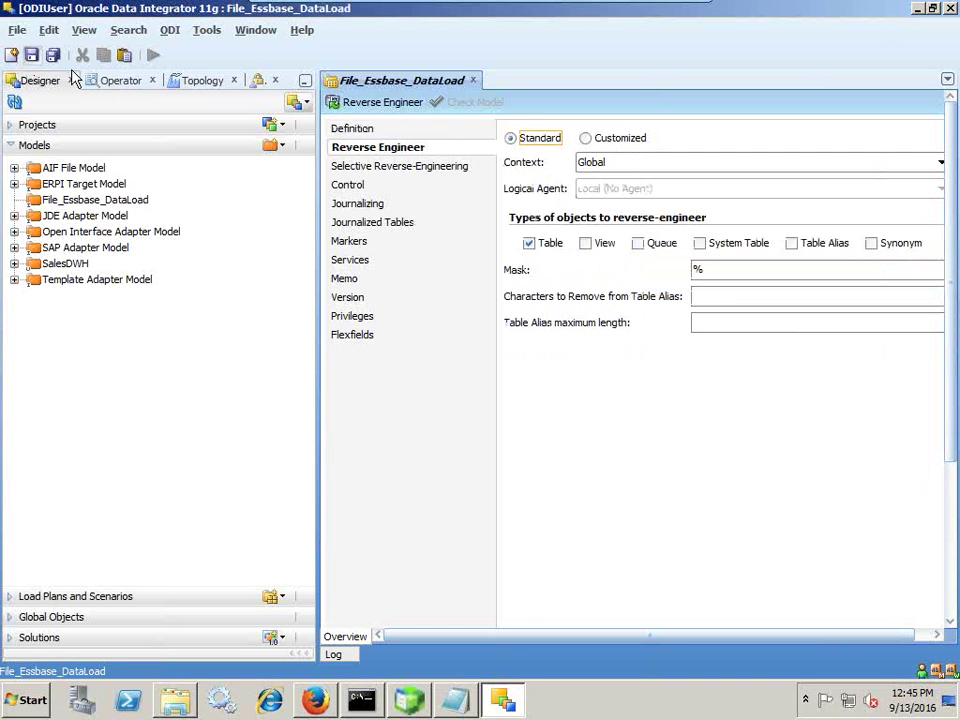
left_click(473, 80)
Add a datastore to the File_Essbase_DataLoad model with Sample_Date1.txt as its resource, and name it File_Sample_Basic
left_click(110, 200)
right_click(141, 217)
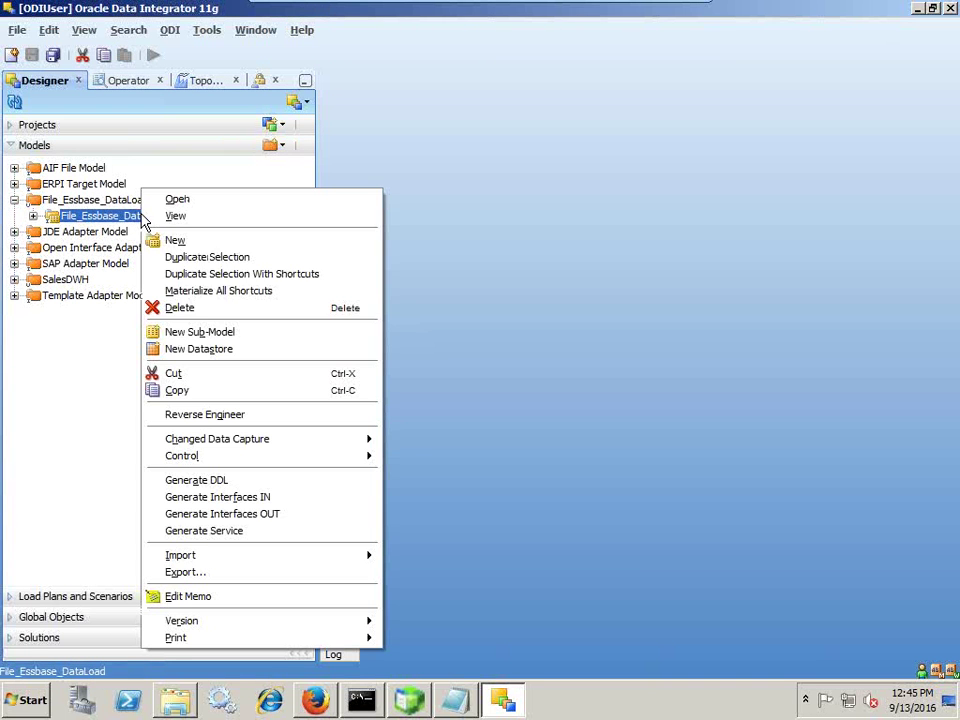
left_click(218, 350)
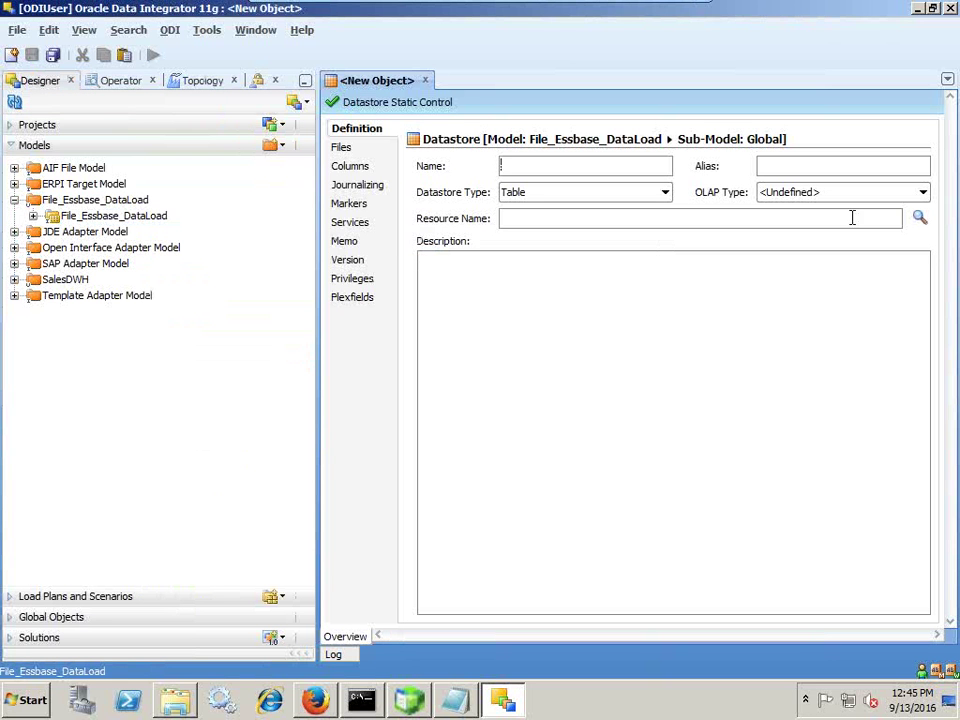
left_click(919, 220)
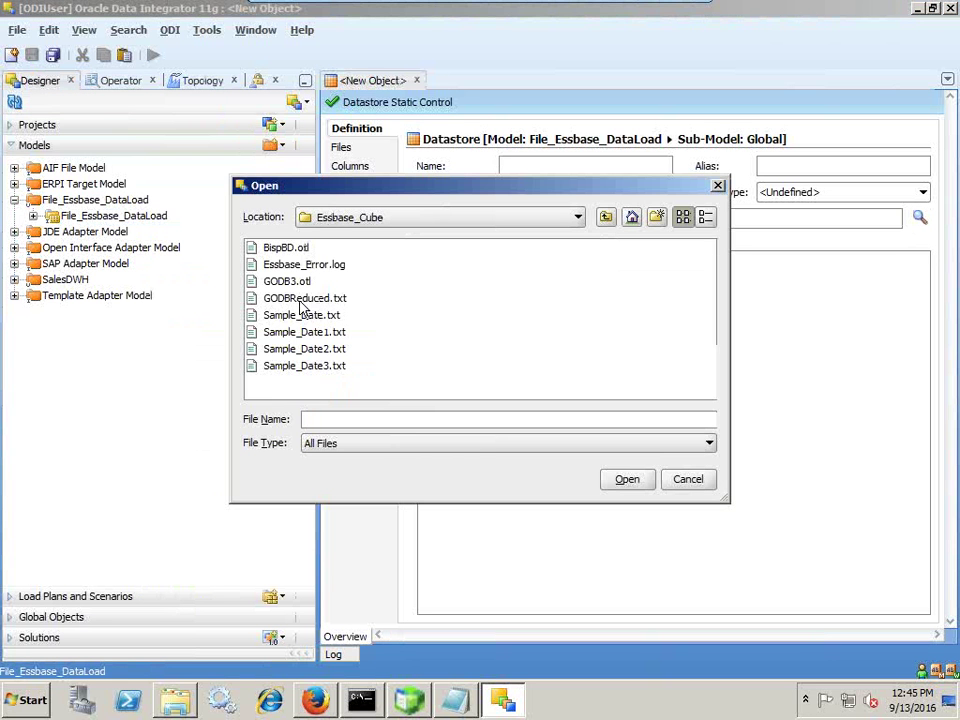
double_click(306, 333)
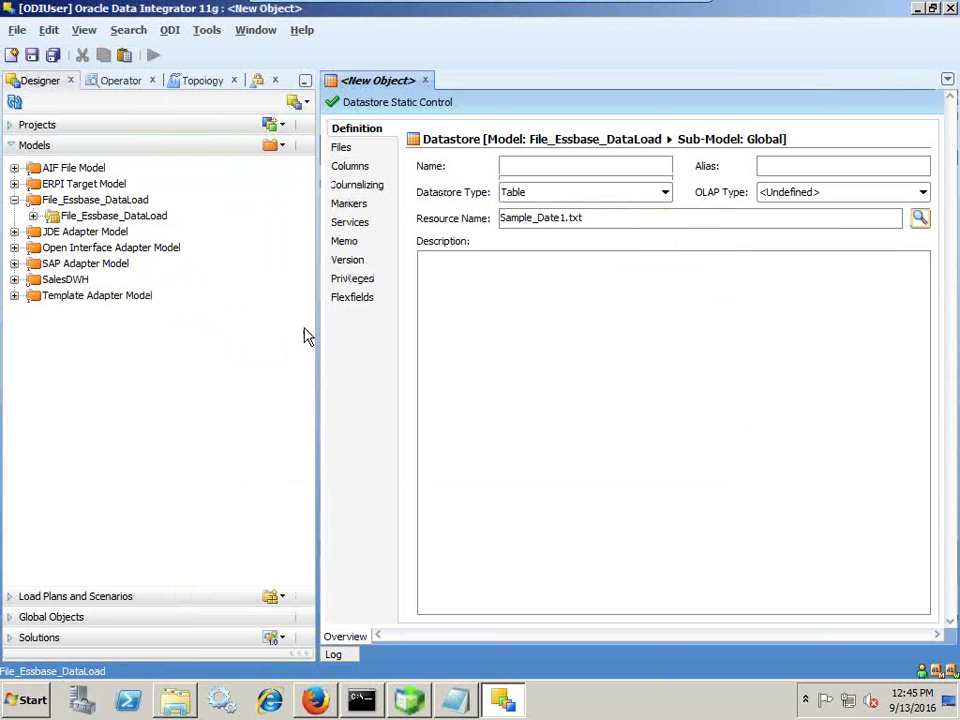
left_click(517, 167)
type("File_")
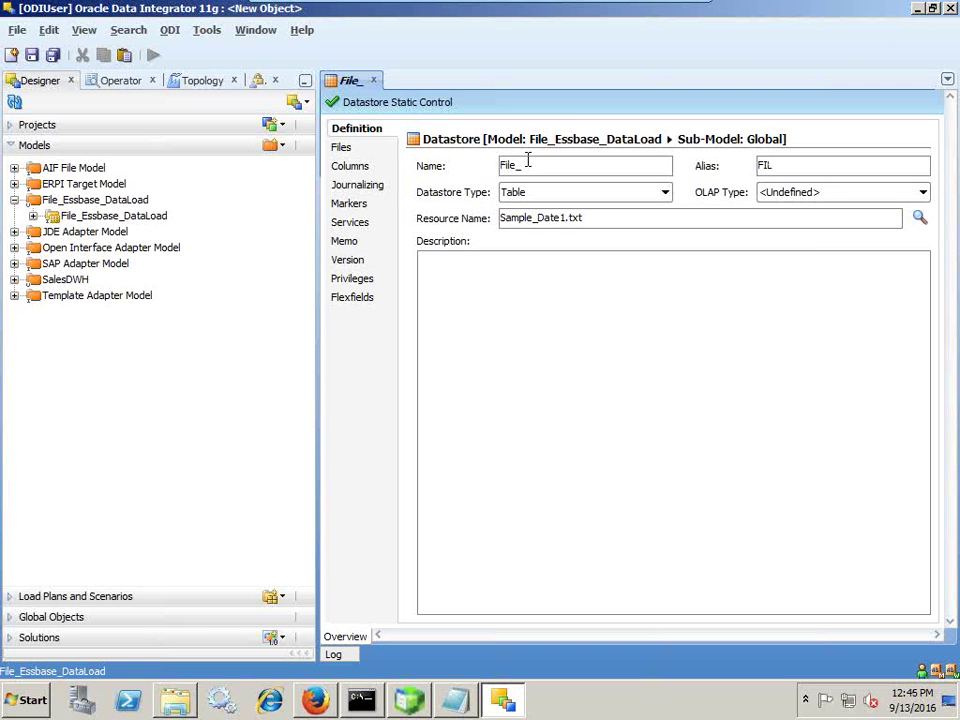
type("Sample")
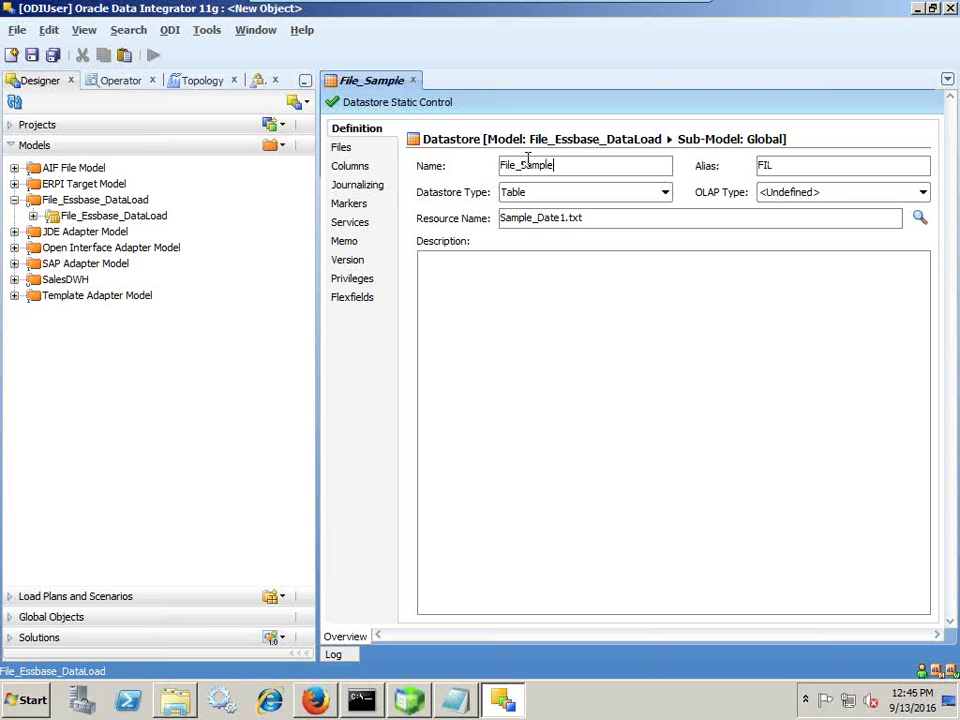
type("_Basic")
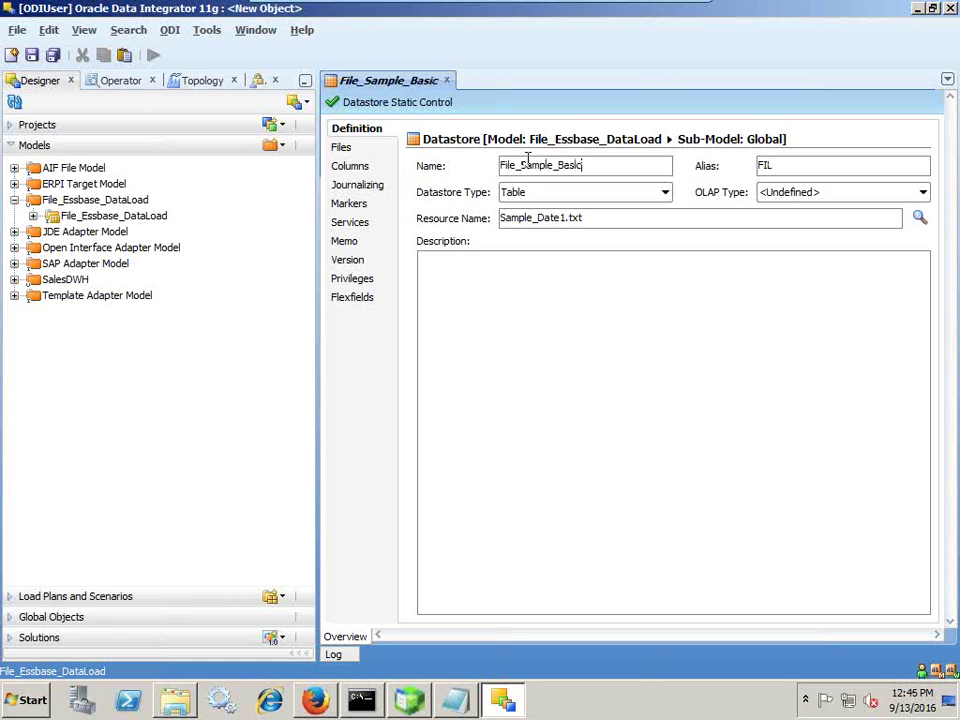
Set the datastore's file format to Delimited with 1 heading line
left_click(345, 152)
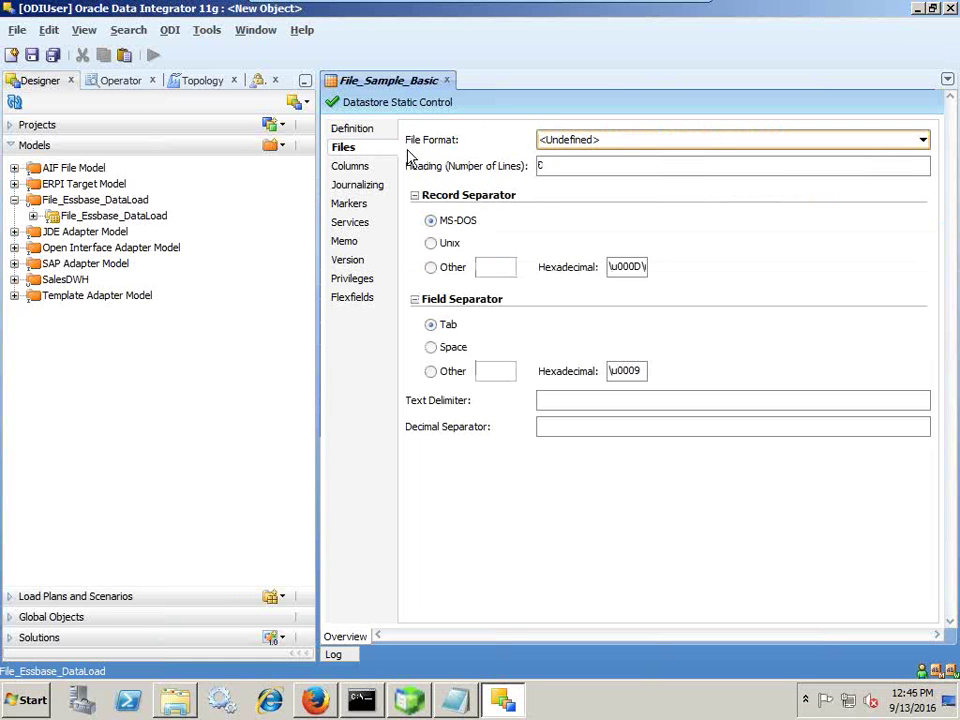
left_click(612, 140)
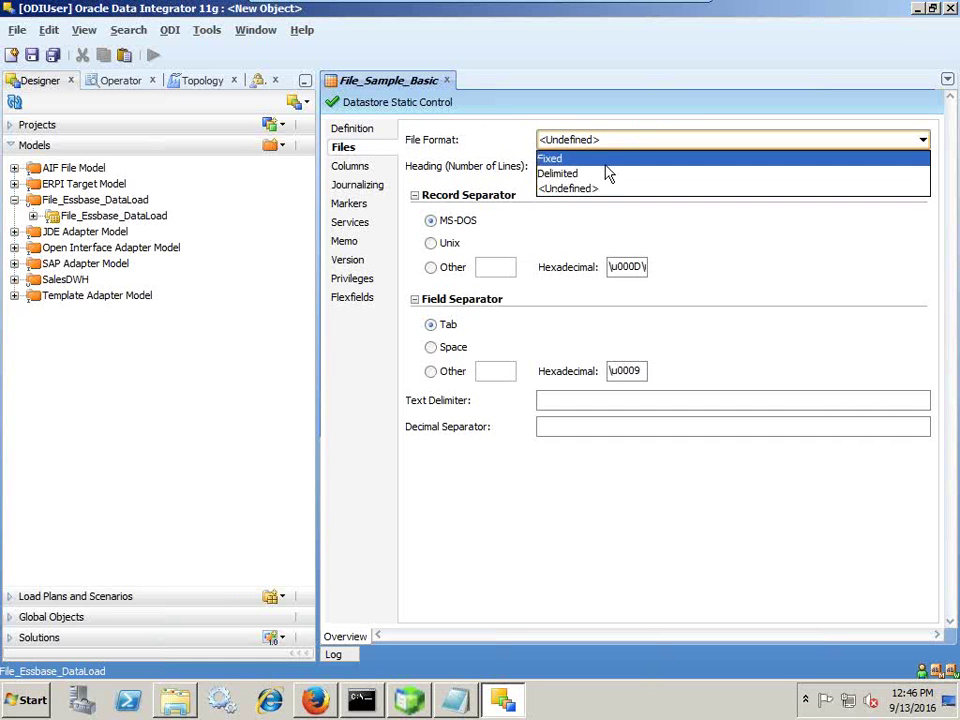
left_click(602, 174)
double_click(598, 167)
type("1")
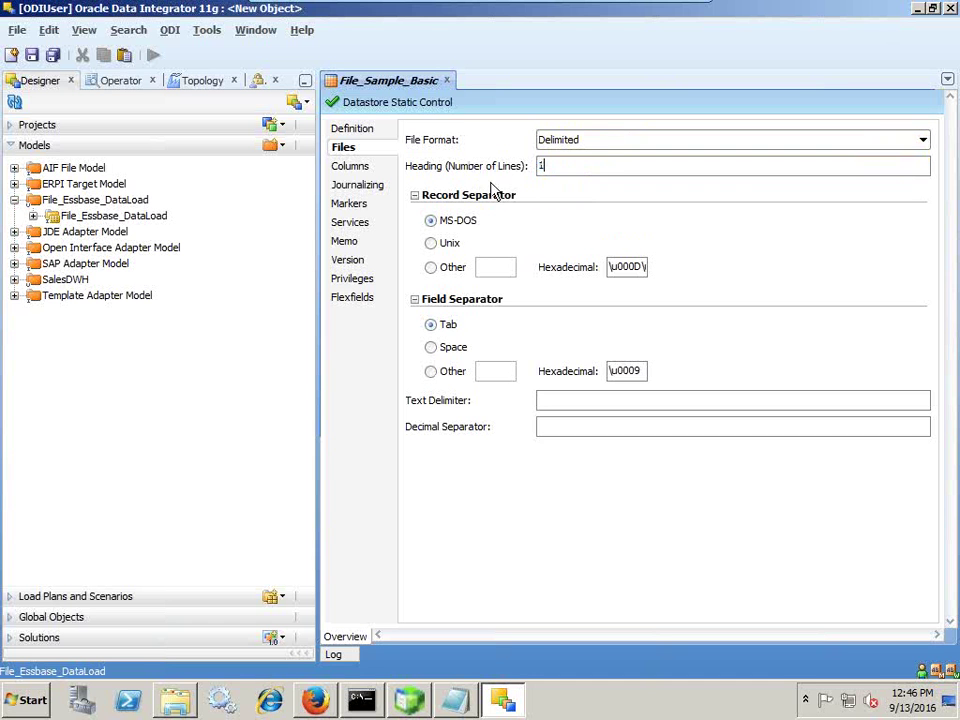
Check the header row of Sample_Date1 in Notepad, and set the datastore's record separator to Unix and its field separator to a comma
left_click(458, 702)
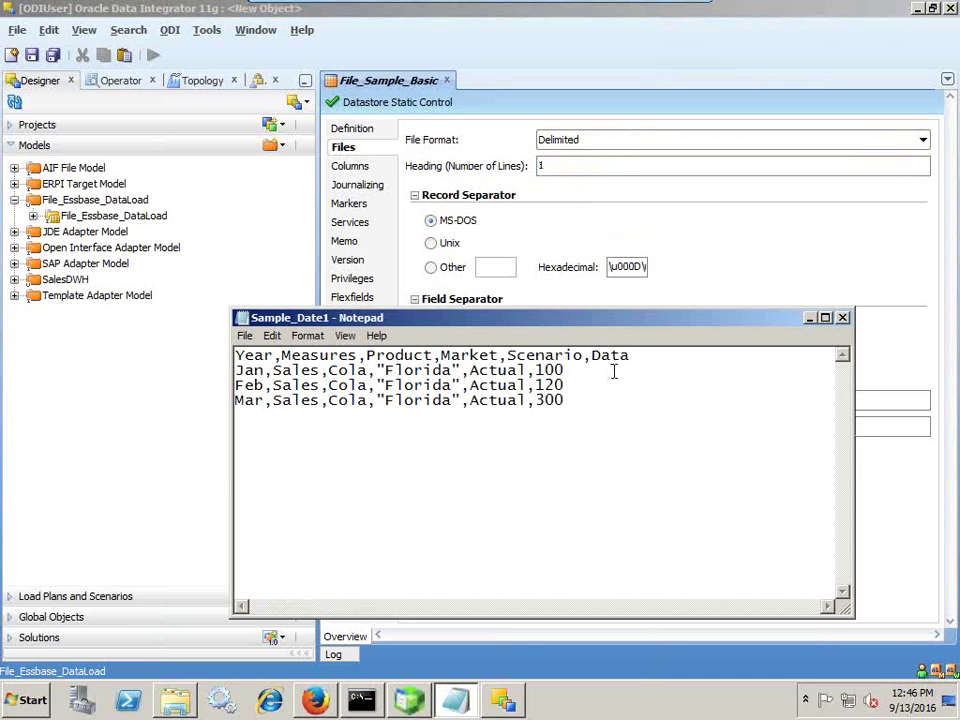
left_click_drag(540, 348, 217, 334)
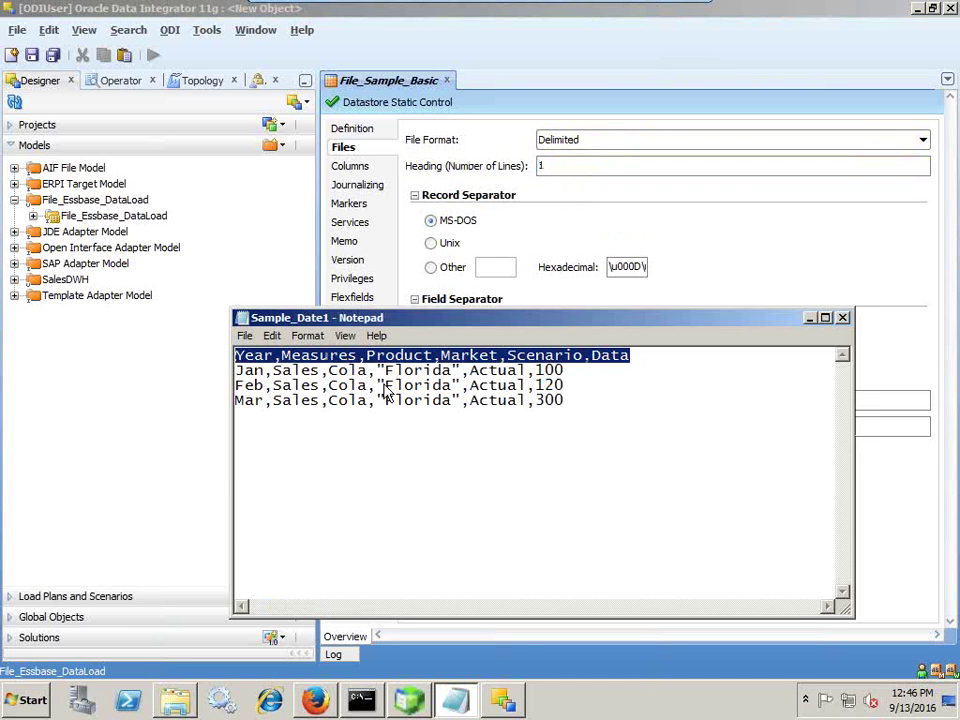
left_click(430, 243)
left_click(431, 371)
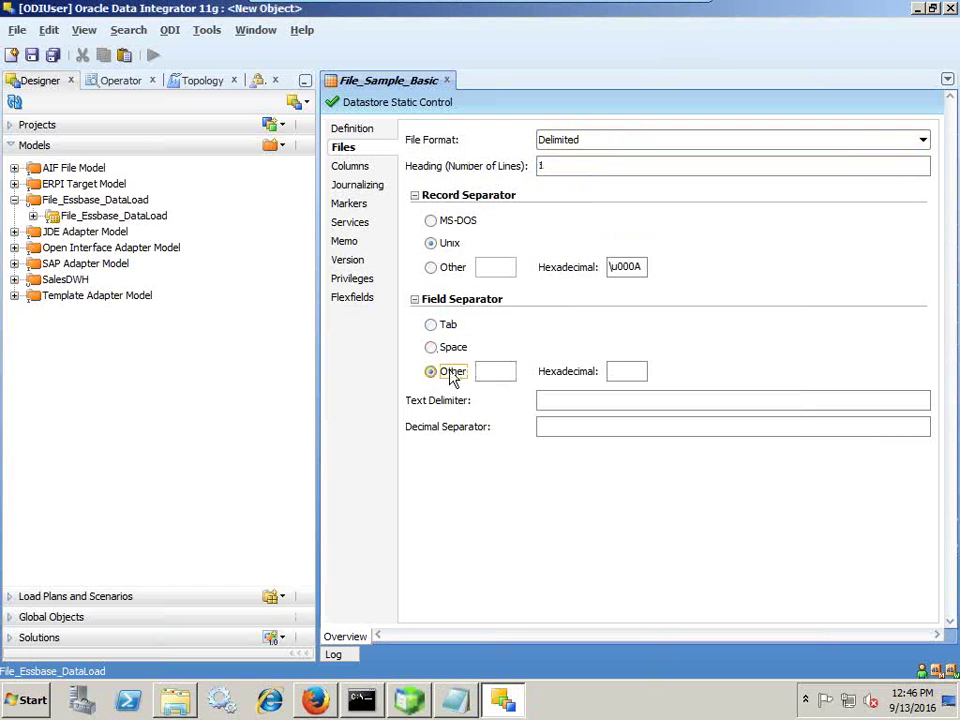
left_click(492, 367)
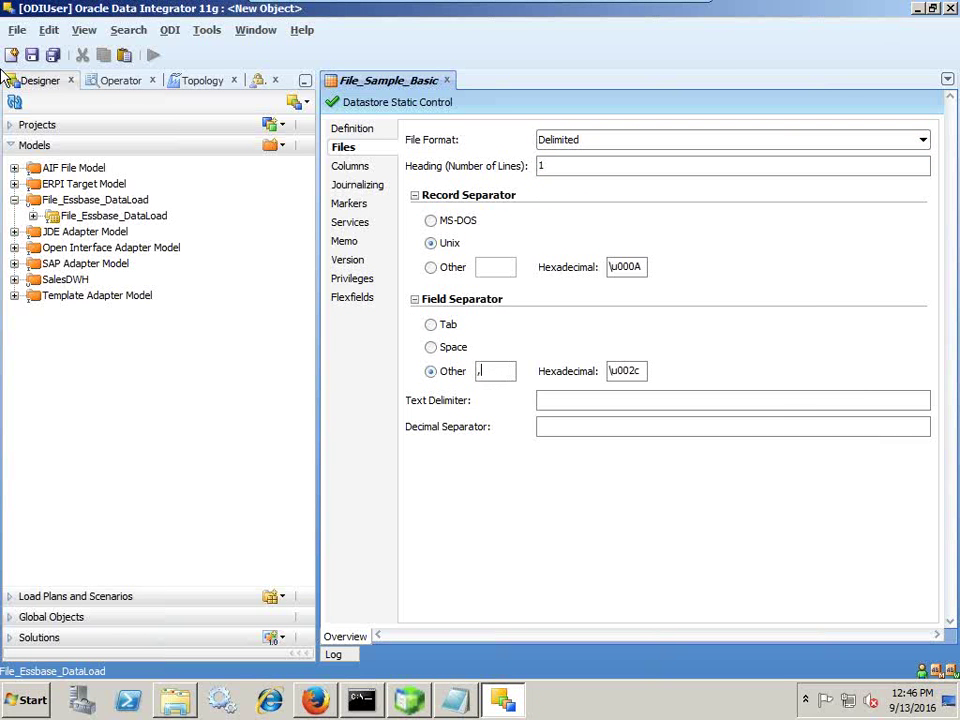
Save the datastore and reverse-engineer its columns, checking them against the header row of Sample_Date1 in Notepad
left_click(31, 55)
left_click(355, 167)
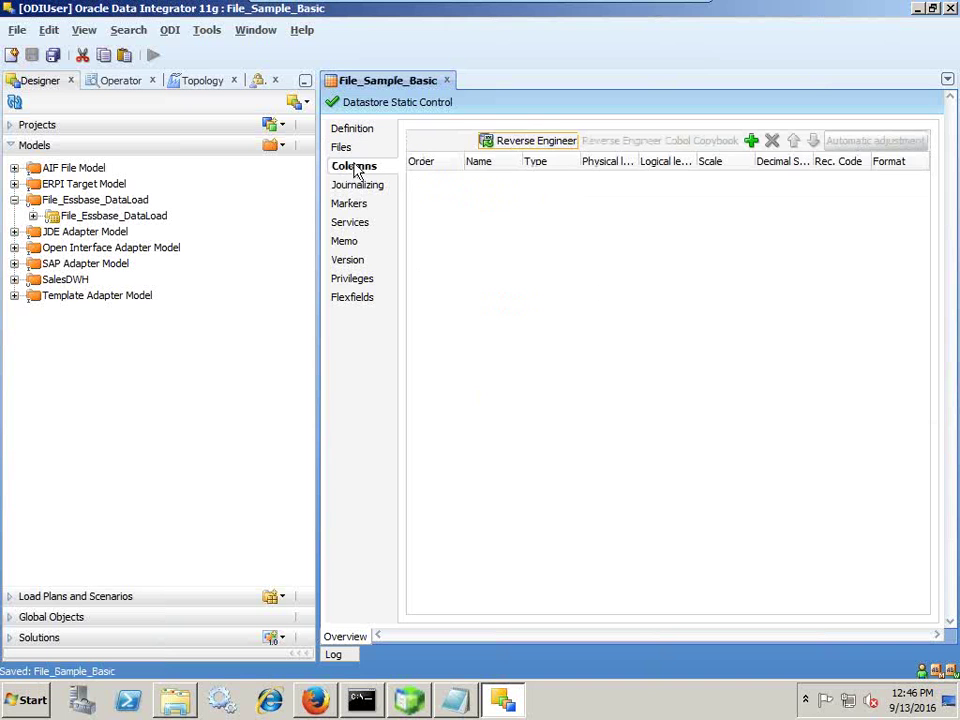
left_click(536, 142)
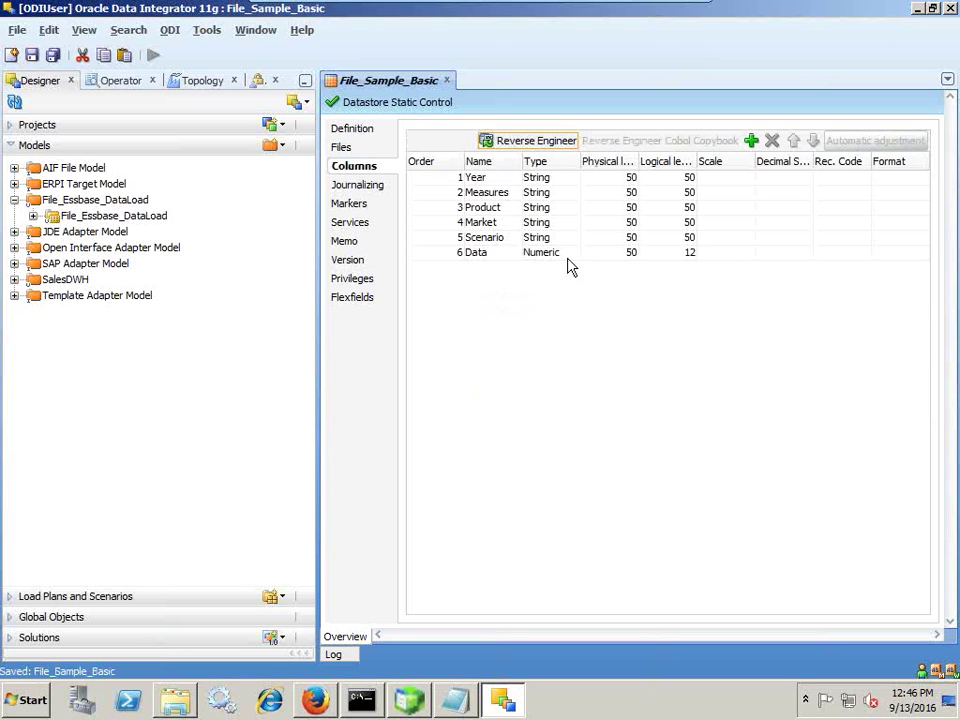
key("alt+Tab")
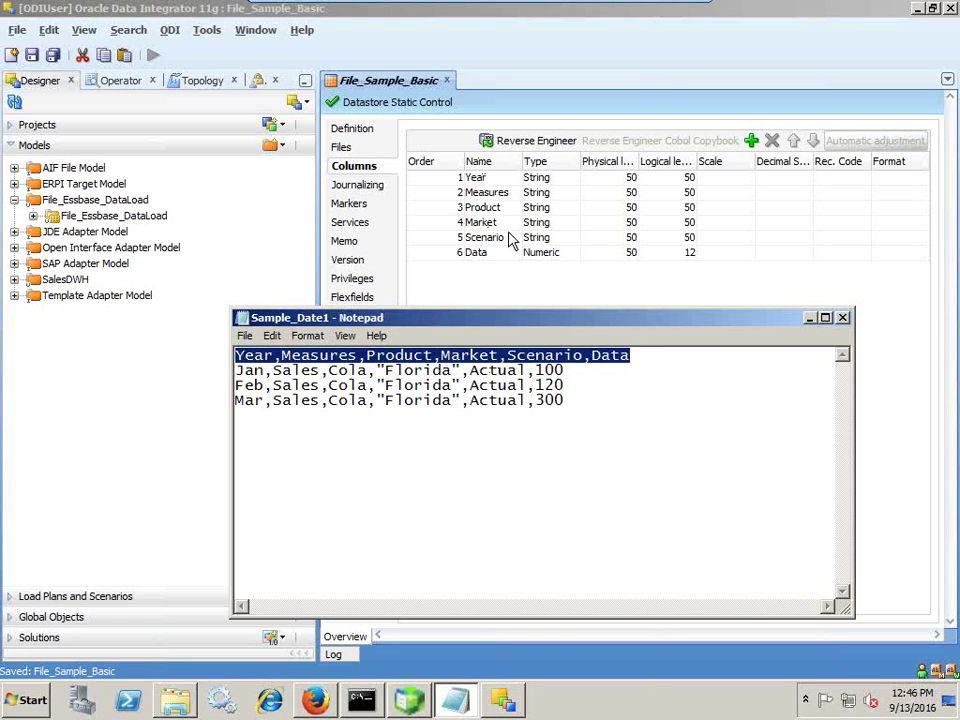
left_click(589, 80)
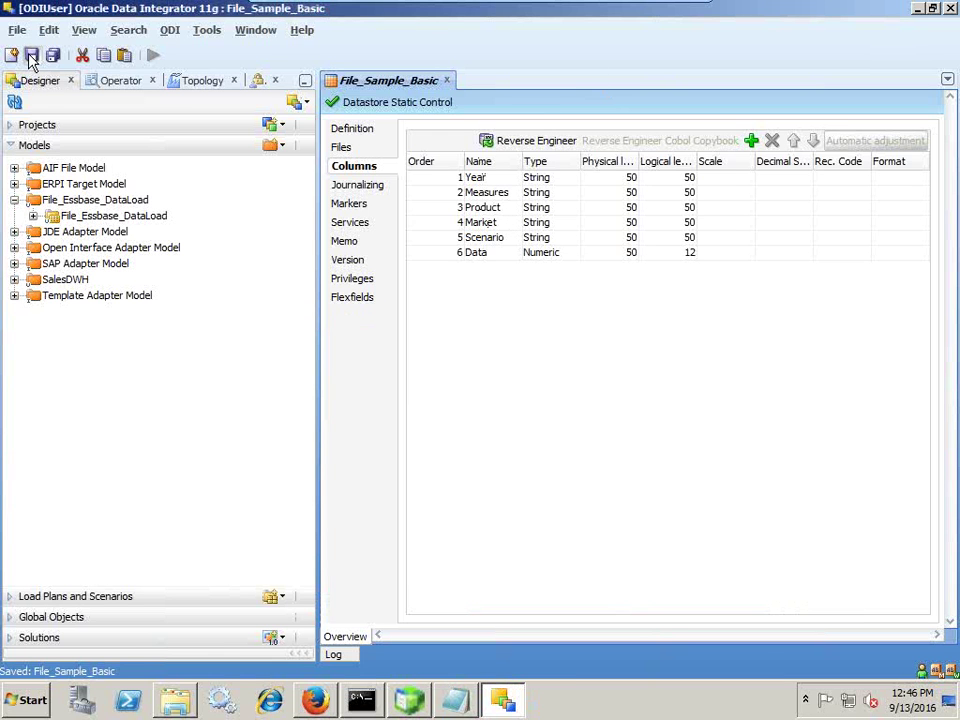
Save and close the File_Sample_Basic datastore, unlocking it for other users
left_click(31, 55)
left_click(446, 80)
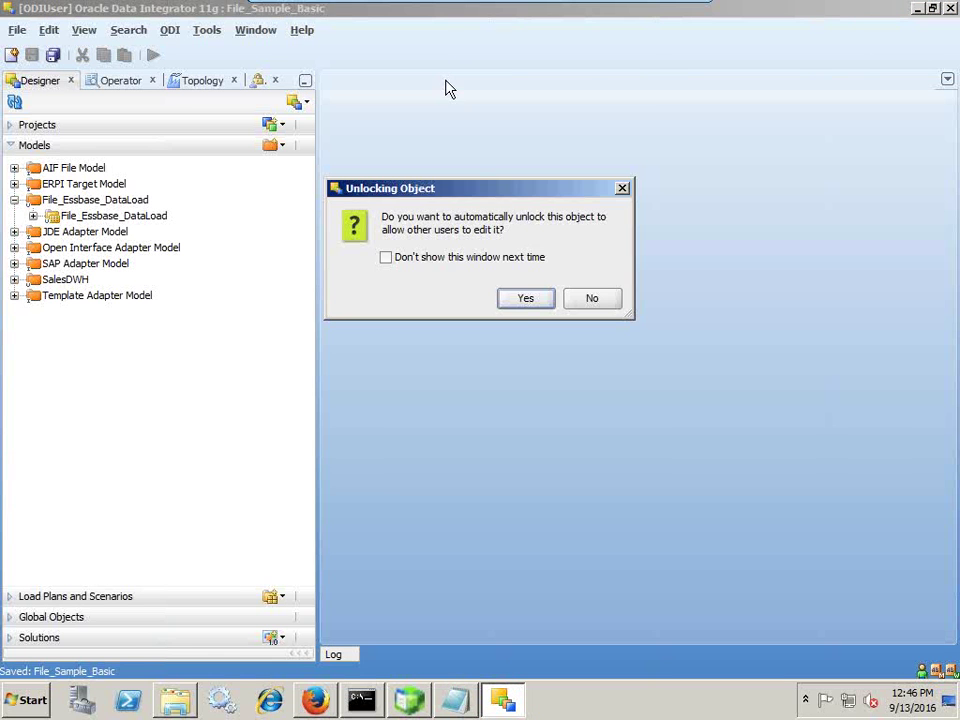
left_click(527, 302)
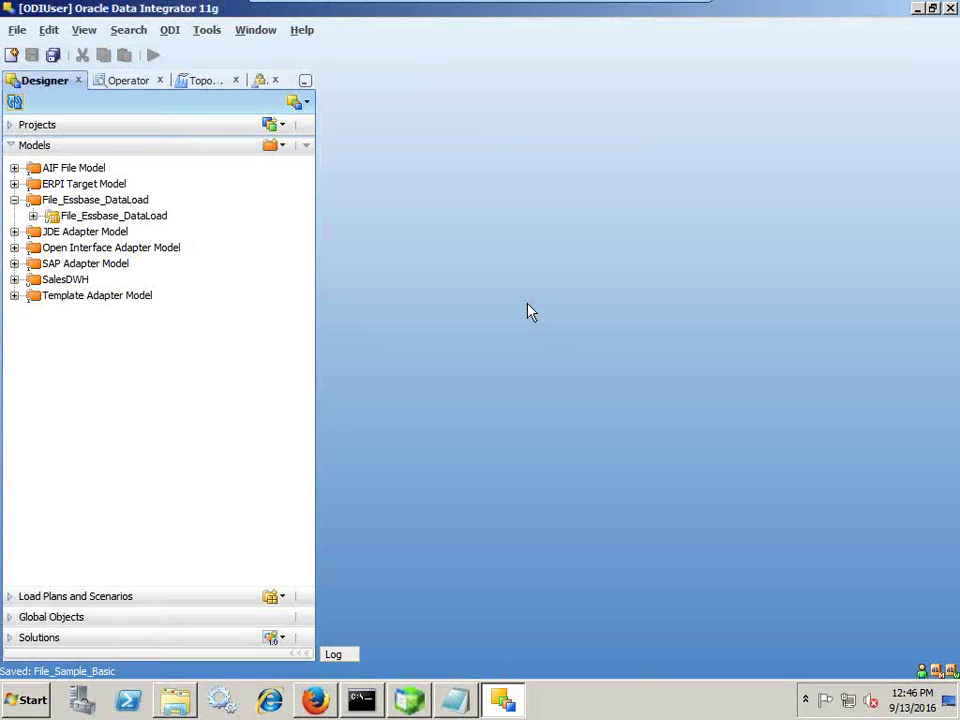
Create a data server under the Hyperion Essbase technology in the physical architecture and name it Essbase_Sample_Basic
left_click(198, 80)
left_click(14, 147)
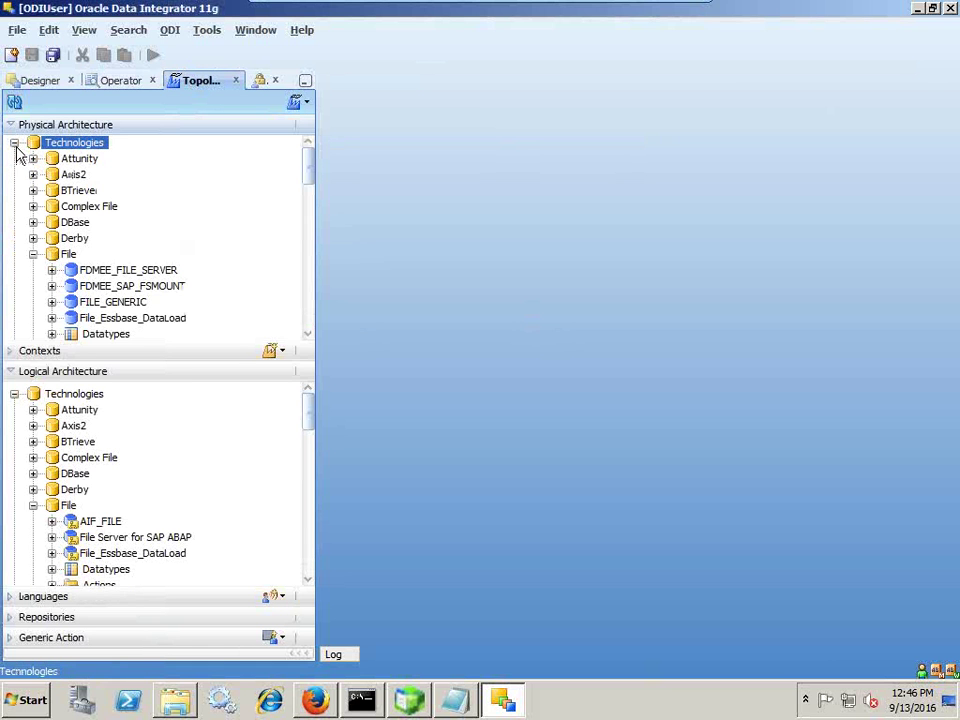
left_click(33, 254)
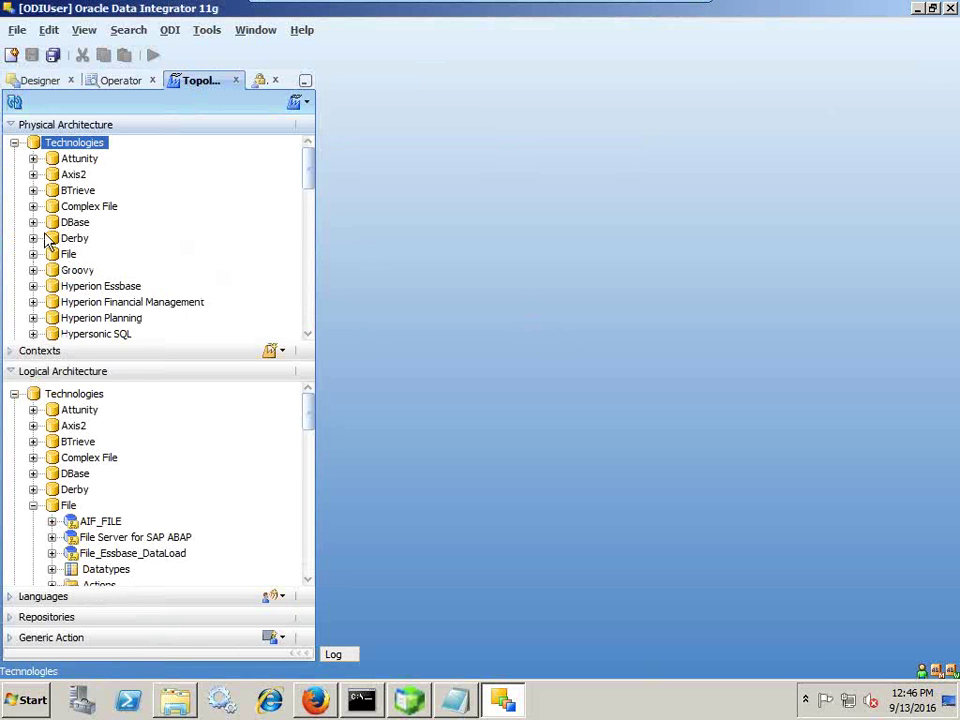
right_click(108, 288)
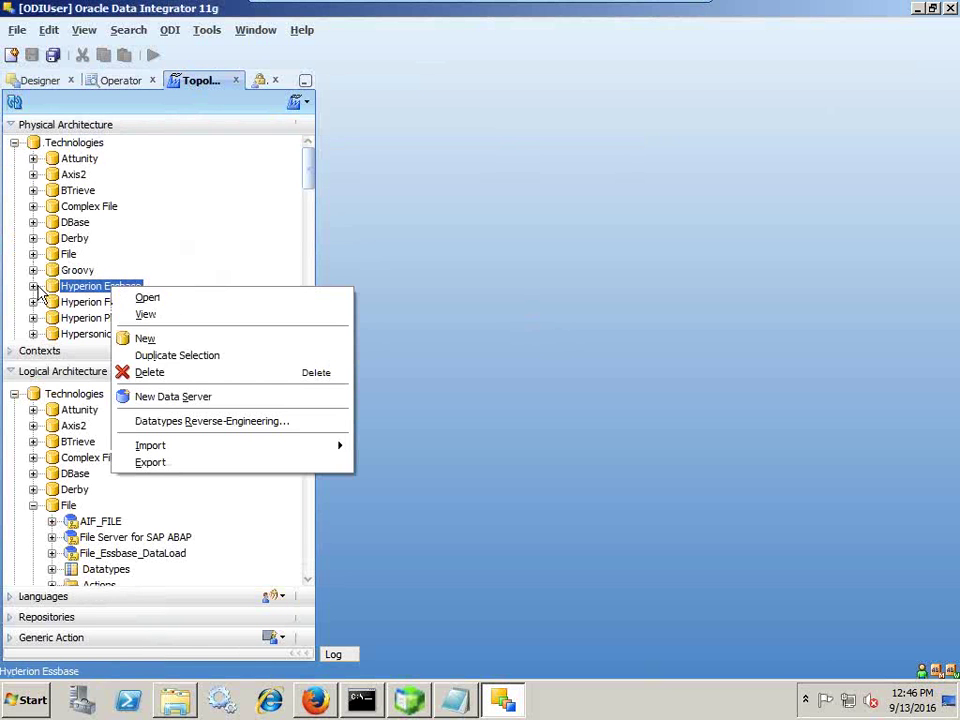
left_click(176, 397)
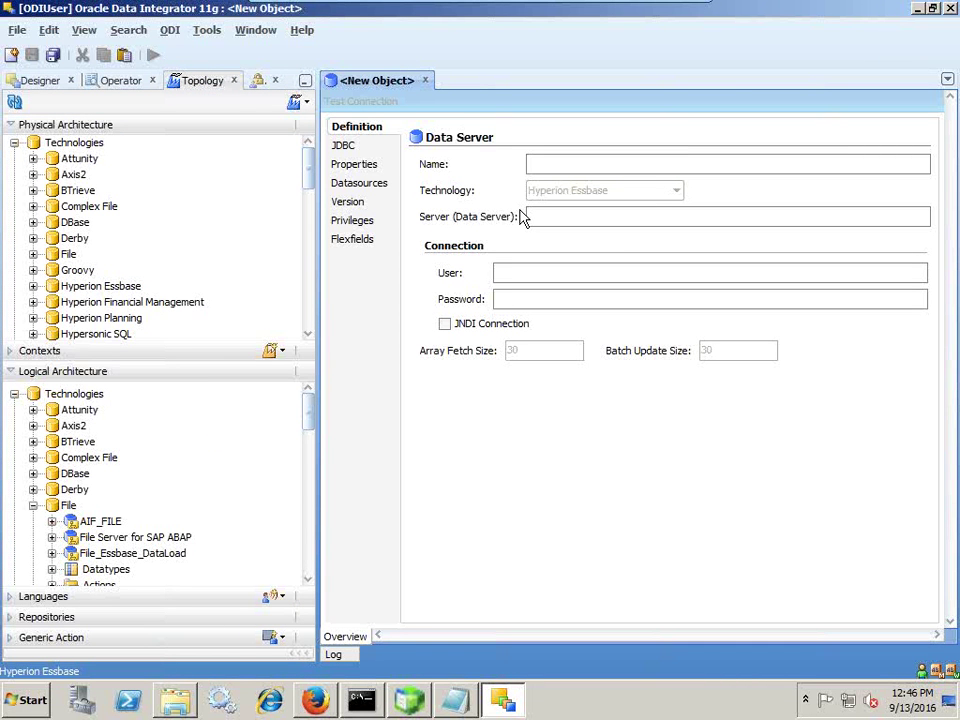
type("Sa")
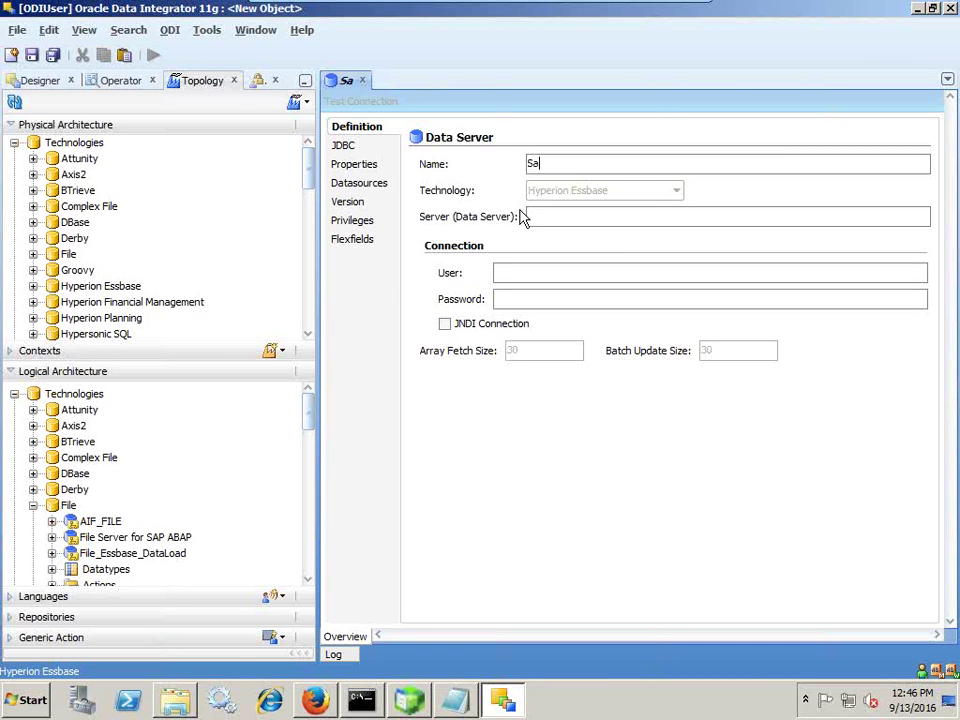
type("mple_Base")
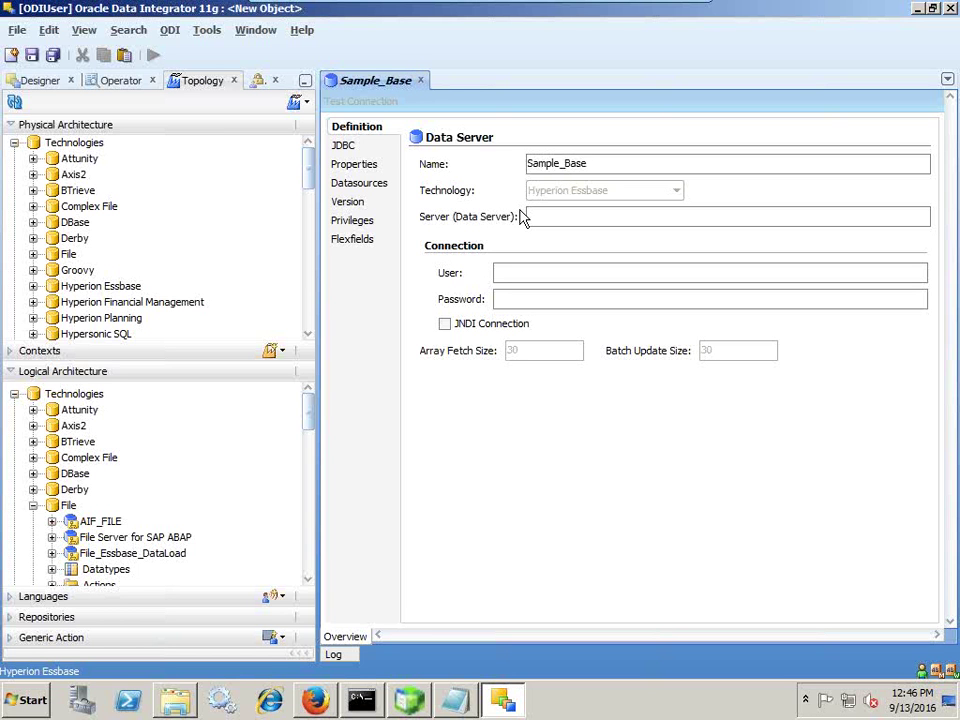
key("BackSpace")
type("ic")
key("Home")
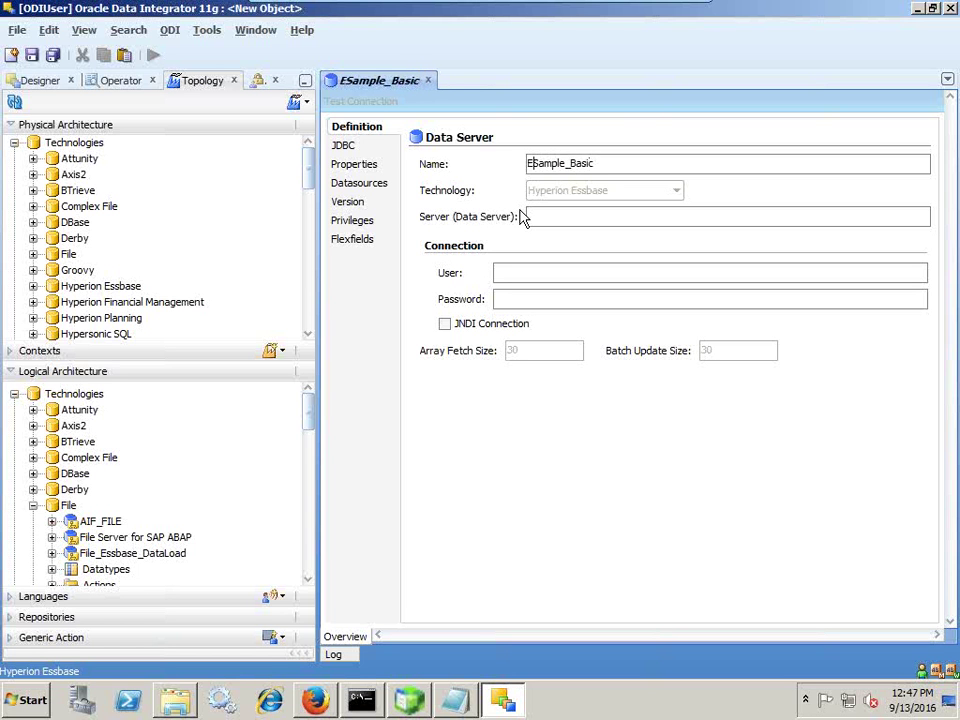
type("Essbase_")
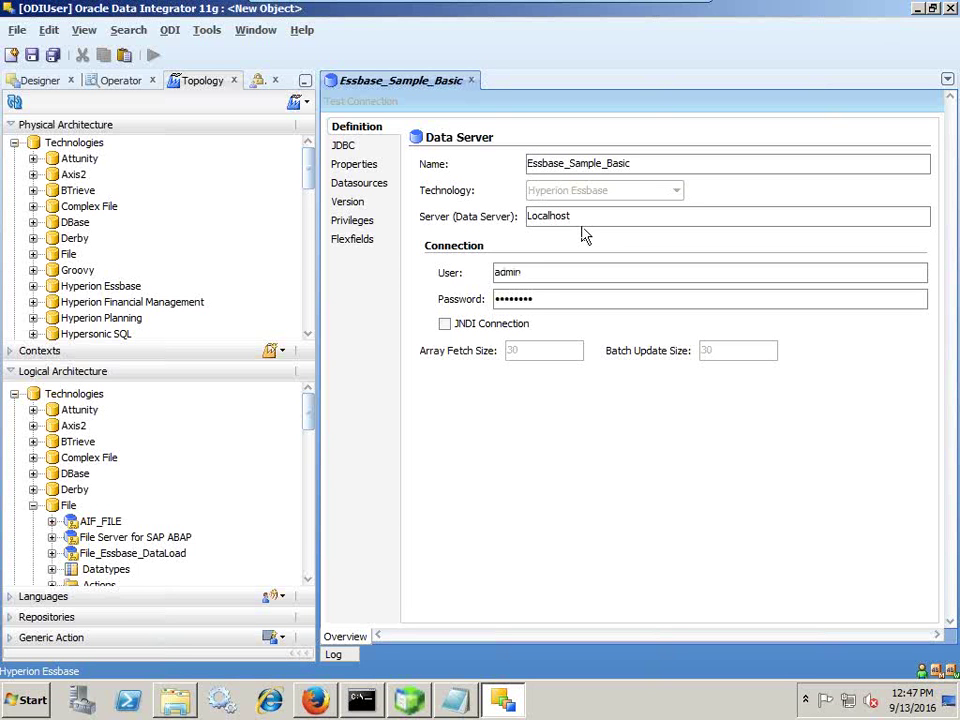
Set the data server's server to Localhost, fill in the connection user and password, and save and close it
left_click(31, 55)
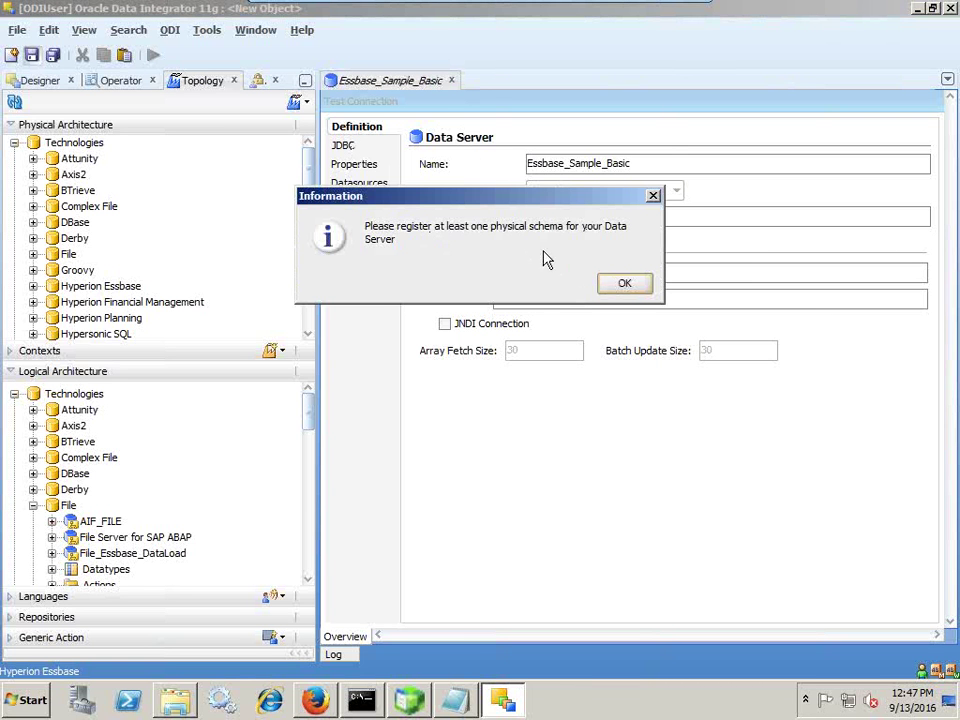
left_click(626, 286)
left_click(471, 80)
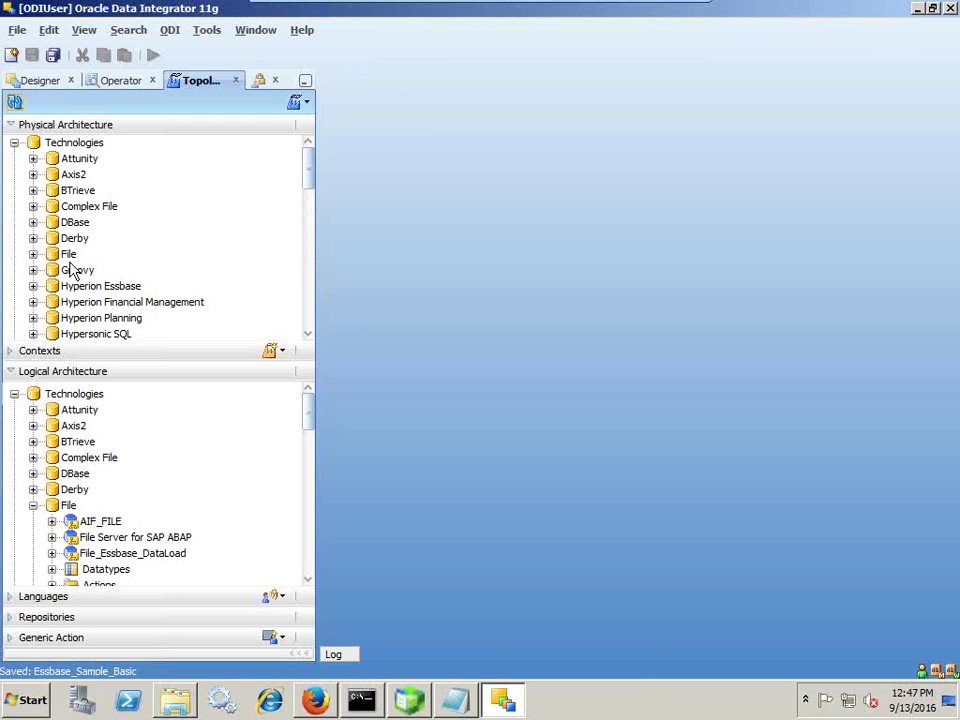
Add a physical schema to the Essbase_Sample_Basic data server, using Sample for the application and work catalog and Basic for the database and work schema
left_click(33, 286)
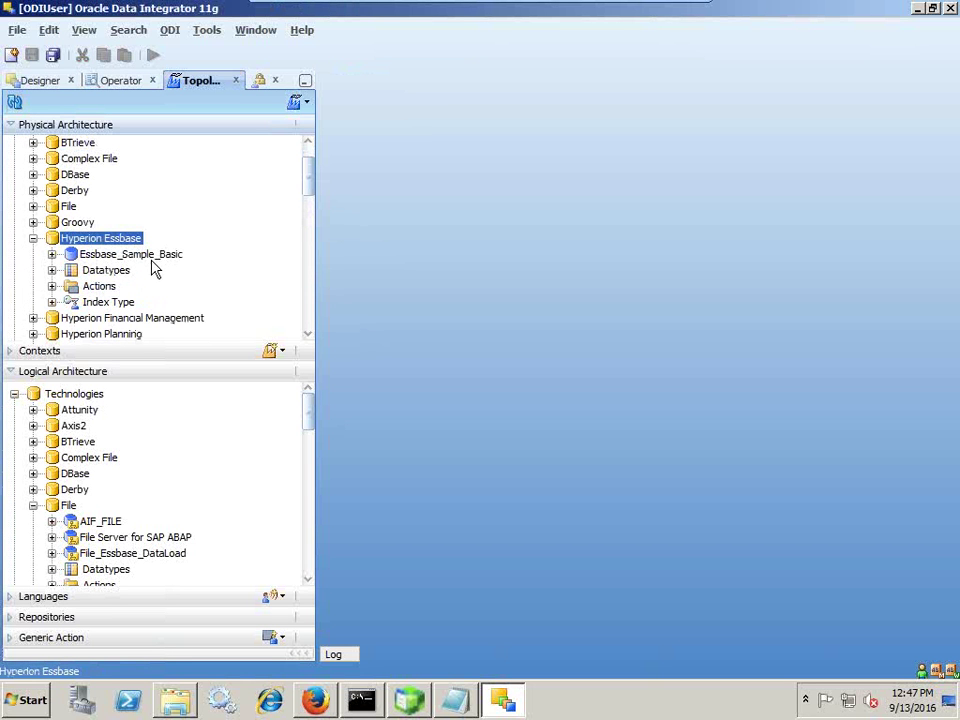
right_click(153, 257)
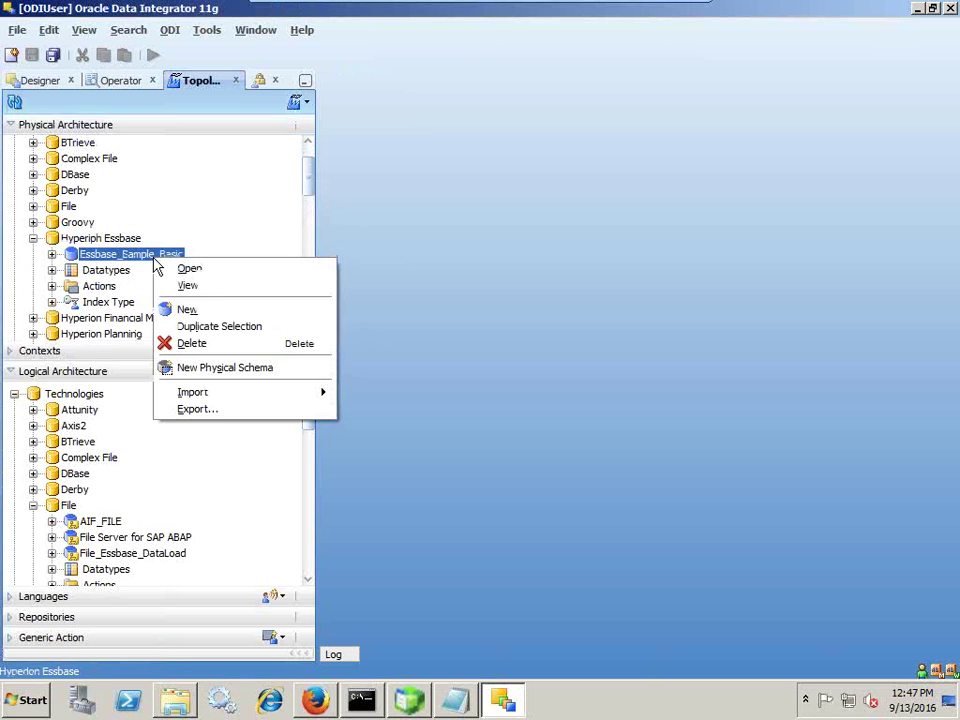
left_click(246, 367)
left_click(613, 170)
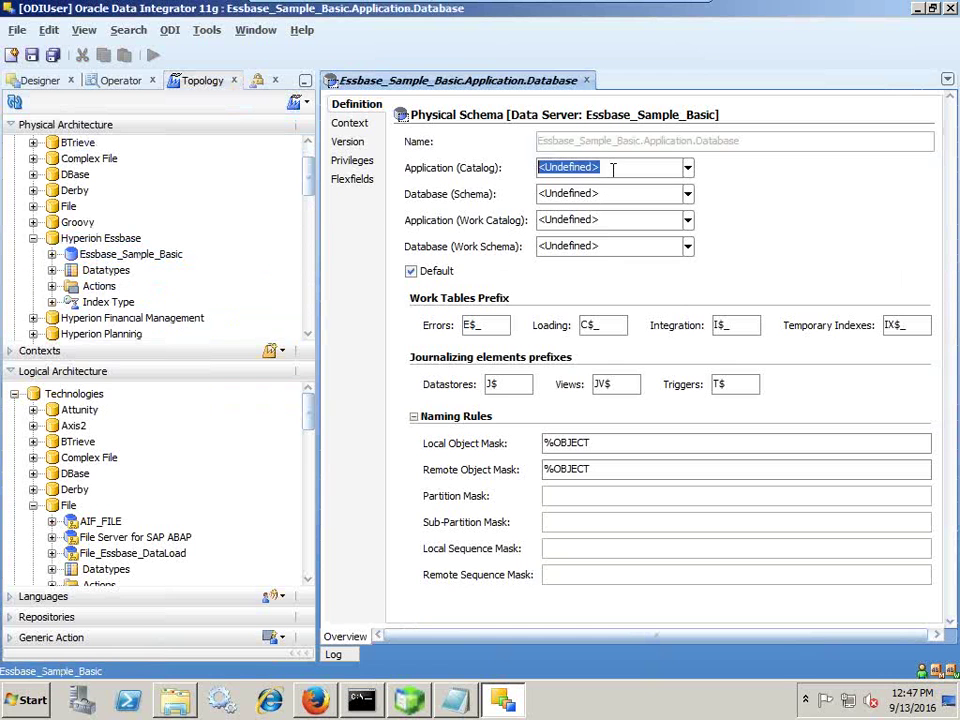
type("Sample")
key("Tab")
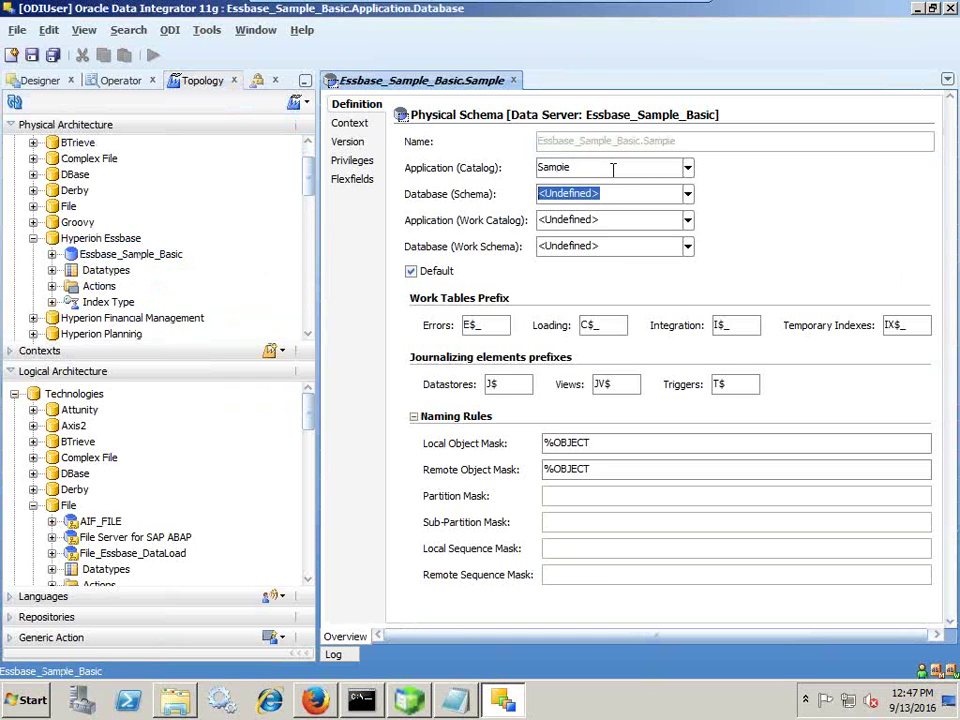
type("Basic")
key("Tab")
type("B")
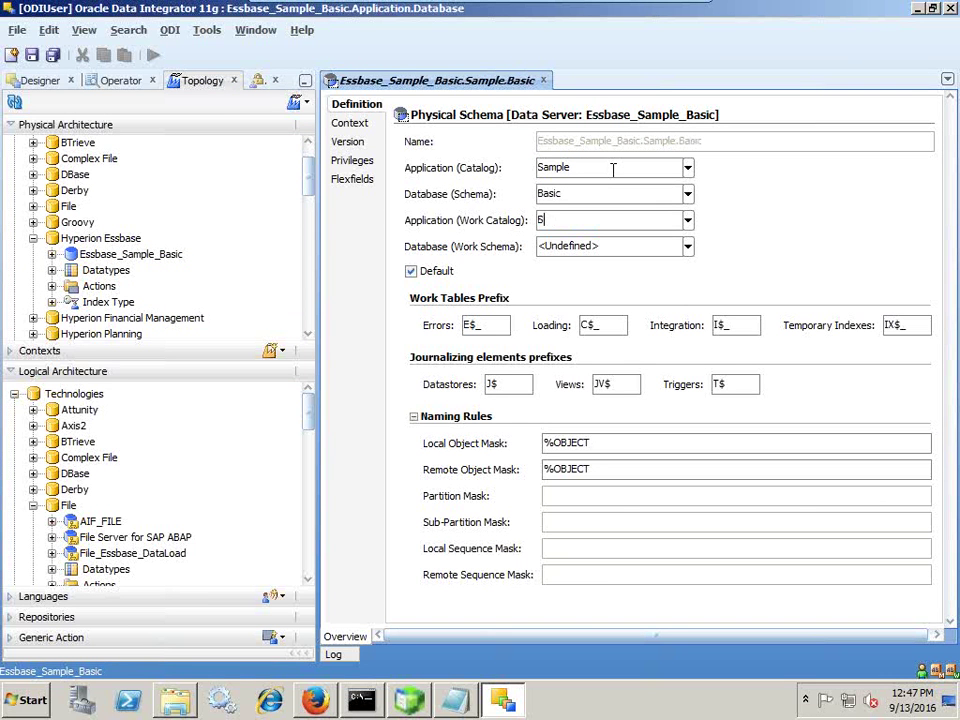
key("Tab")
type("Ba")
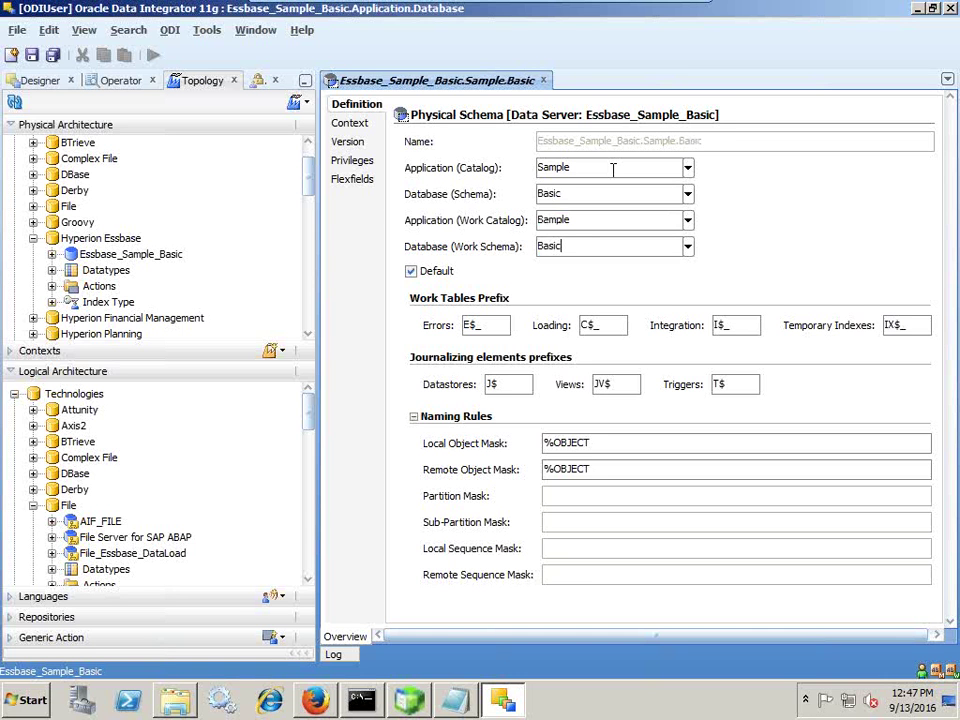
Save the Essbase physical schema, acknowledge the context notice, and close its editor
left_click(33, 55)
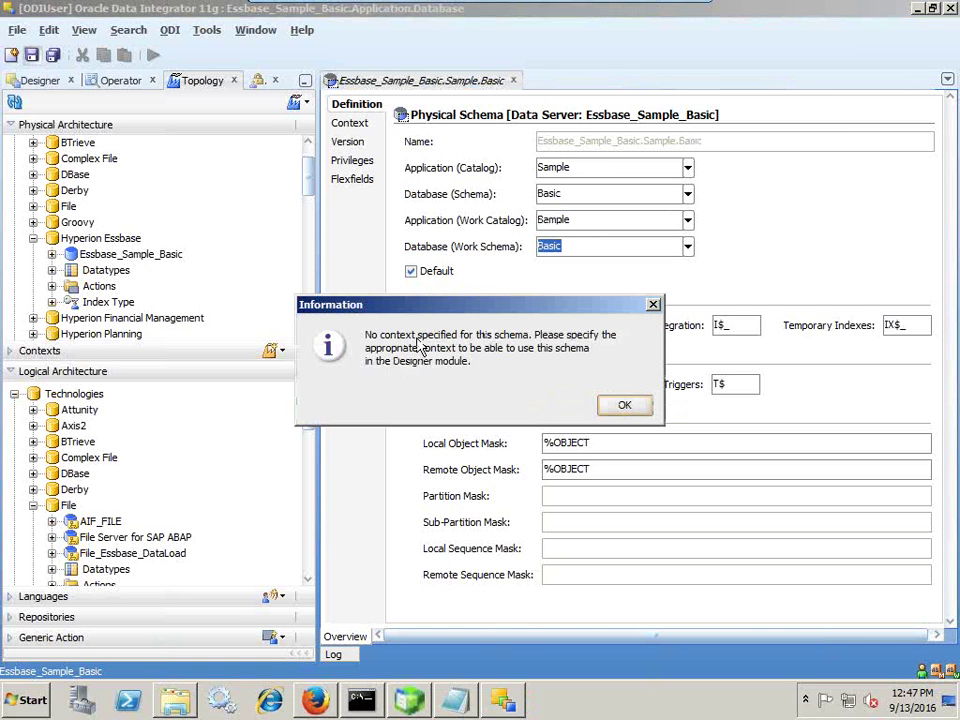
left_click(629, 405)
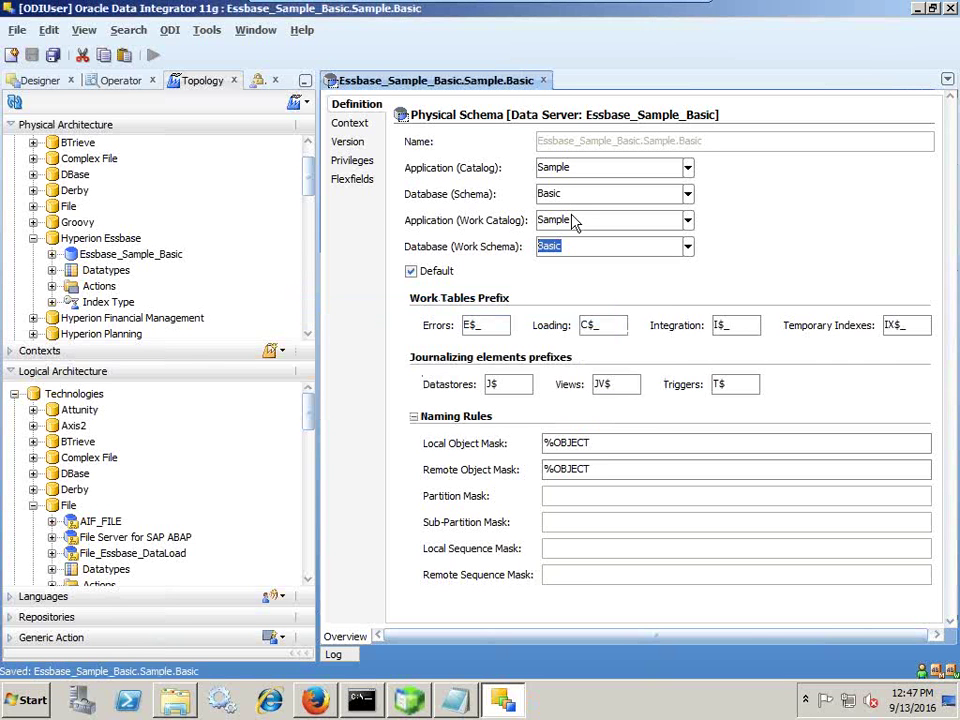
left_click(544, 80)
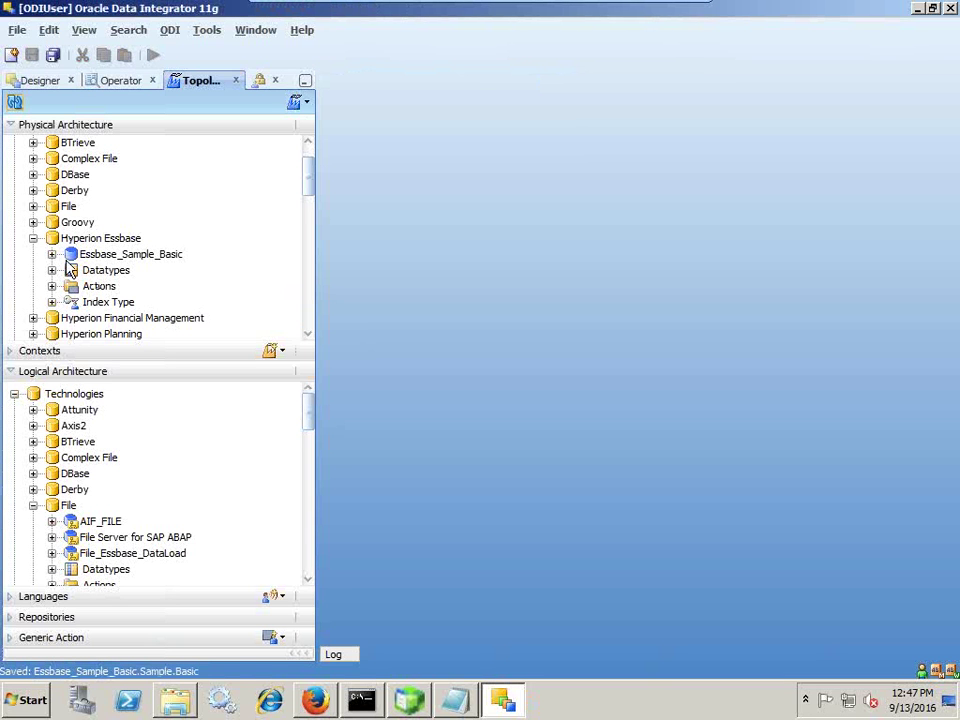
Create a logical schema under Hyperion Essbase in the logical architecture and map its Global context to Essbase_Sample_Basic.Sample.Basic
left_click(34, 240)
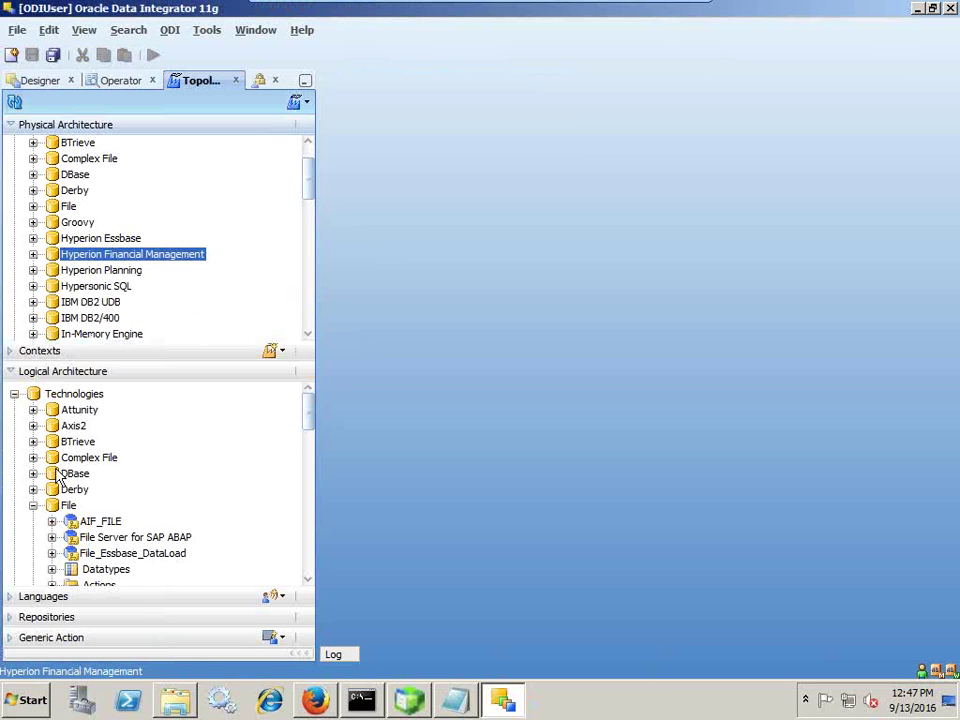
left_click(33, 504)
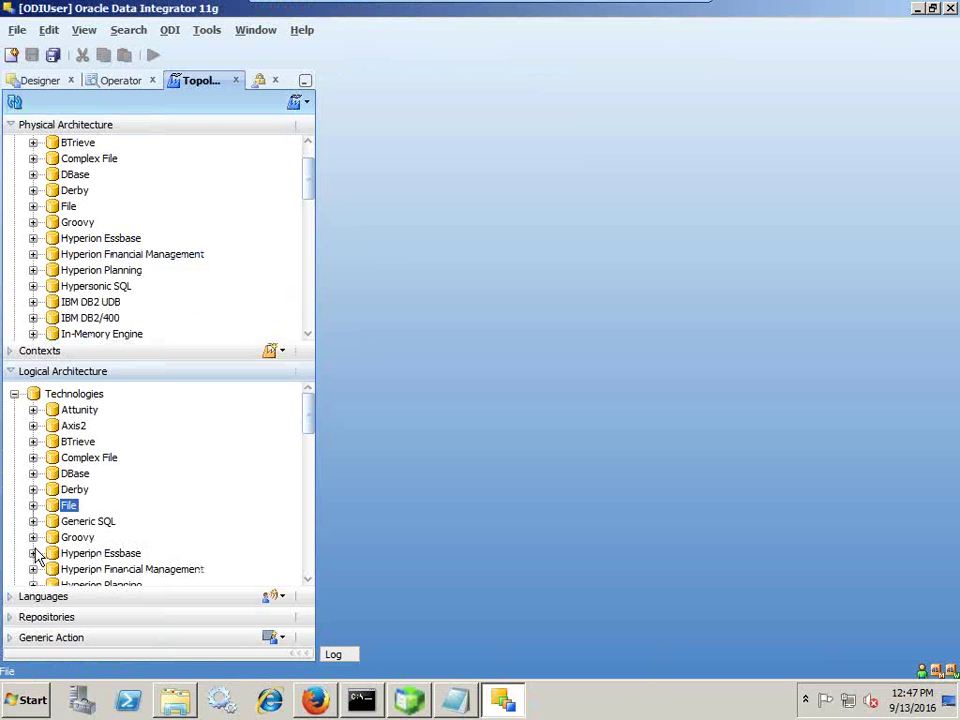
left_click(34, 553)
scroll(111, 465, "down", 5)
scroll(113, 462, "up", 2)
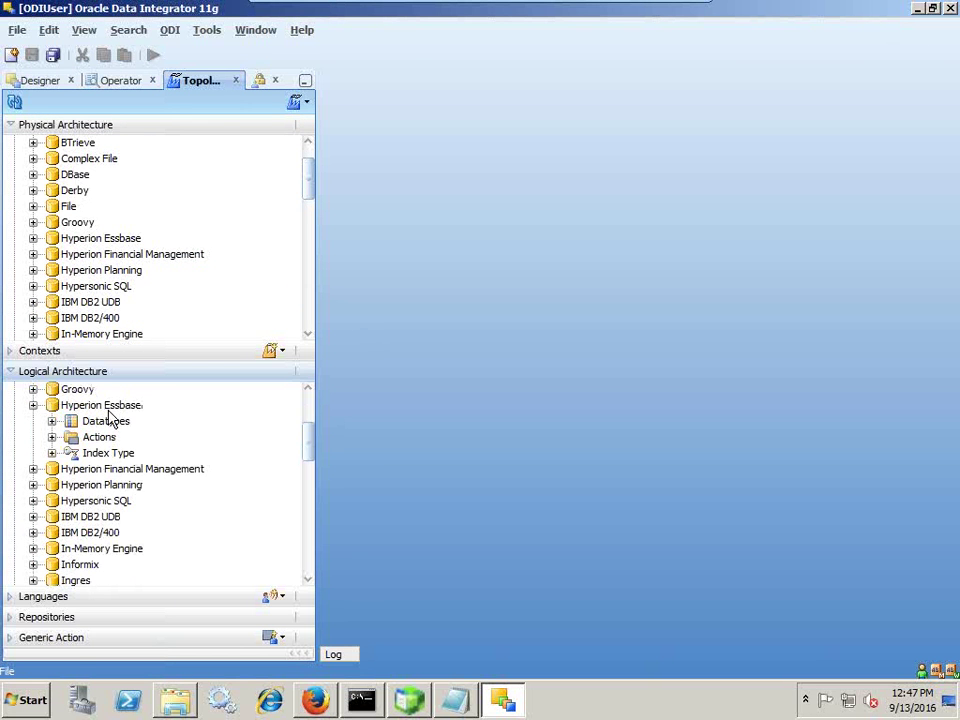
right_click(112, 406)
left_click(182, 514)
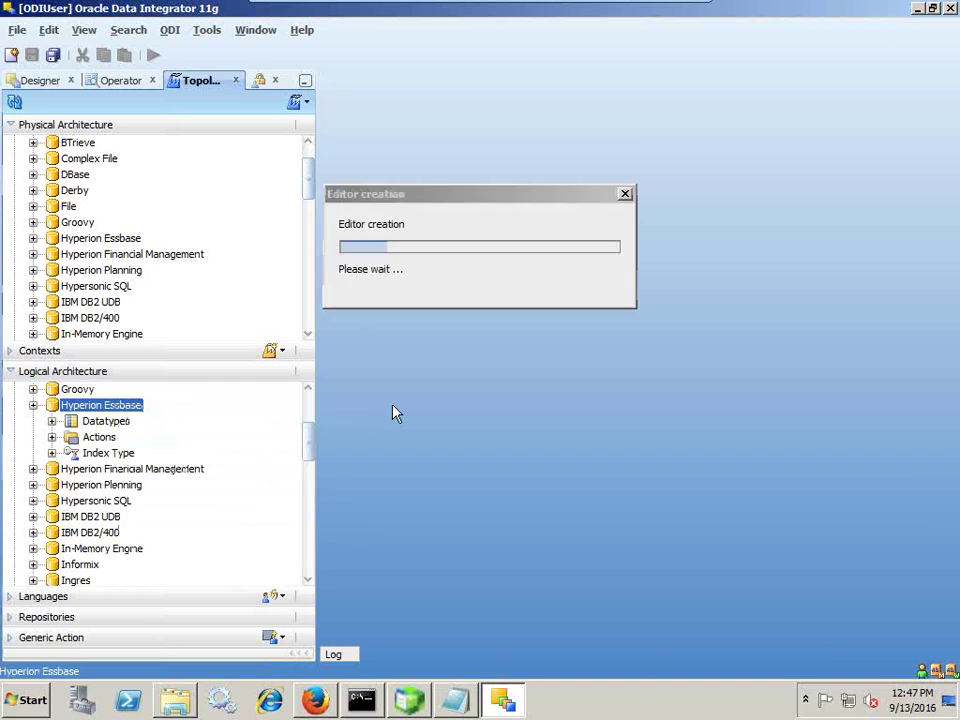
left_click(707, 185)
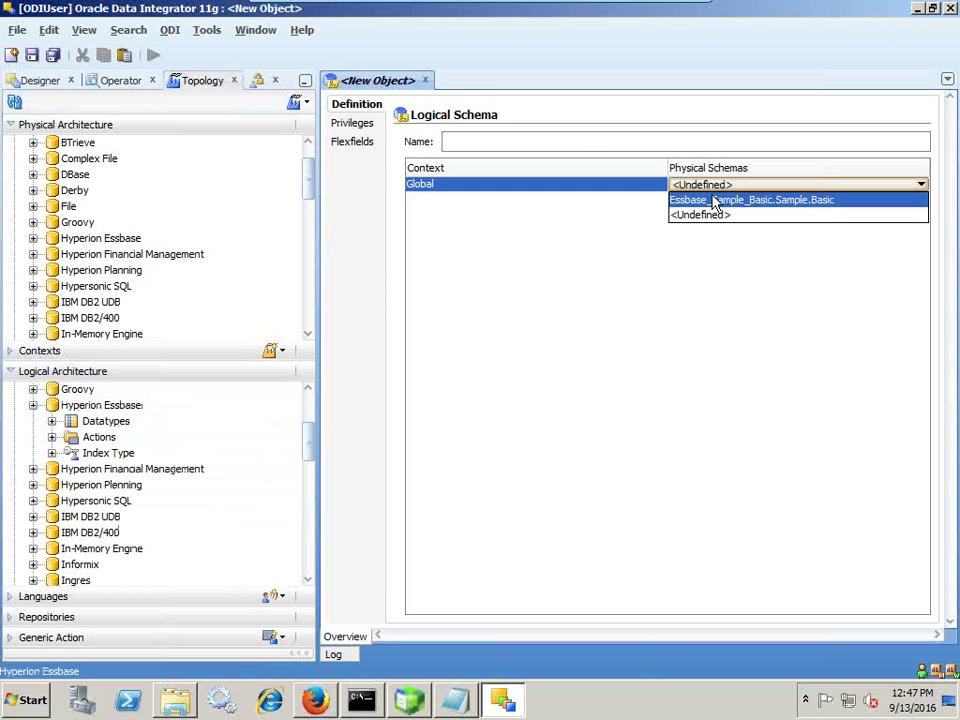
left_click(713, 200)
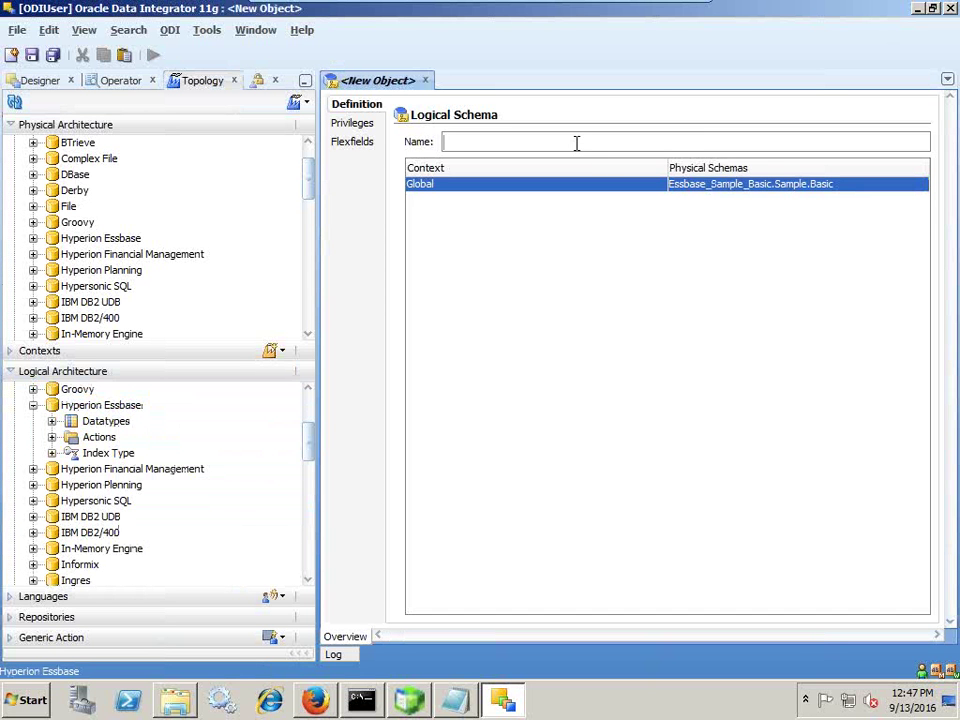
Name the new logical schema Essbase_Sample_Basic, save it, and close its editor
left_click(576, 143)
type("Sampl")
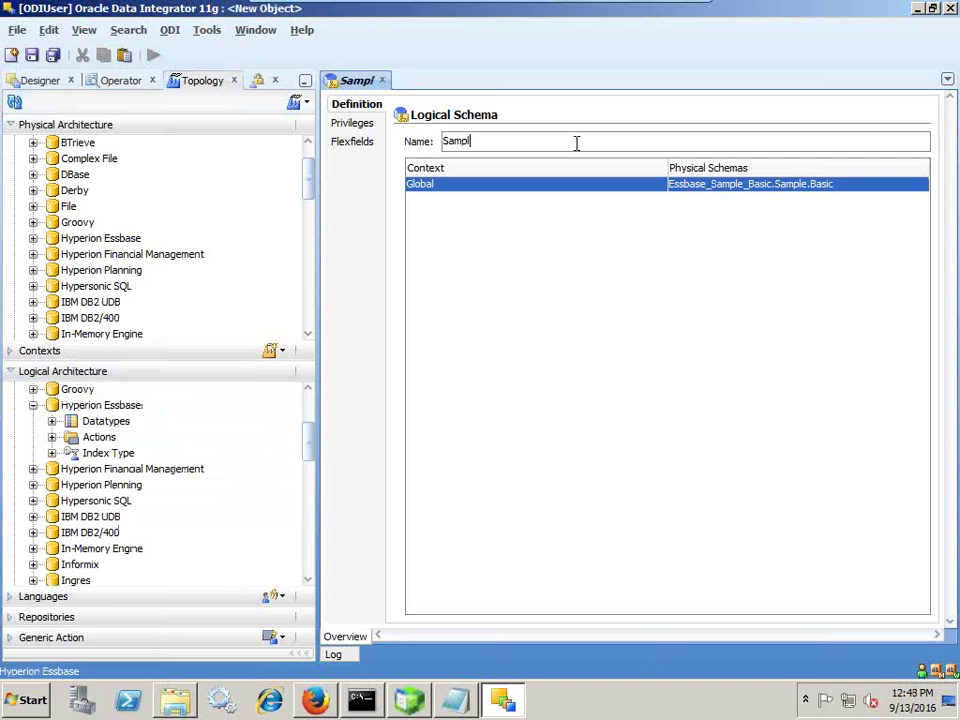
key("Home")
type("Essbase")
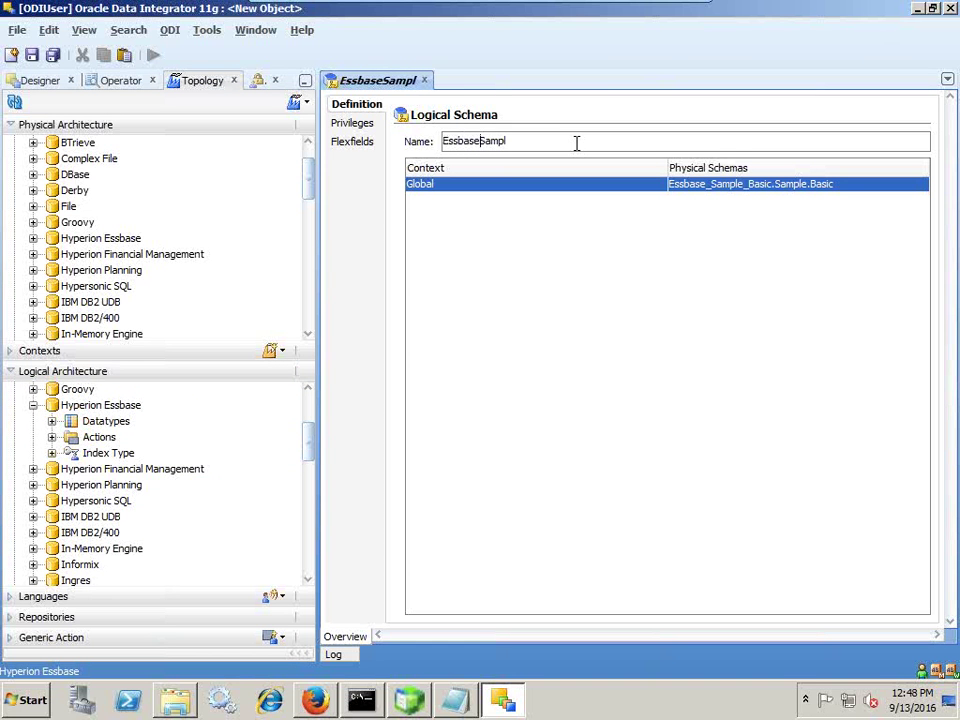
key("End")
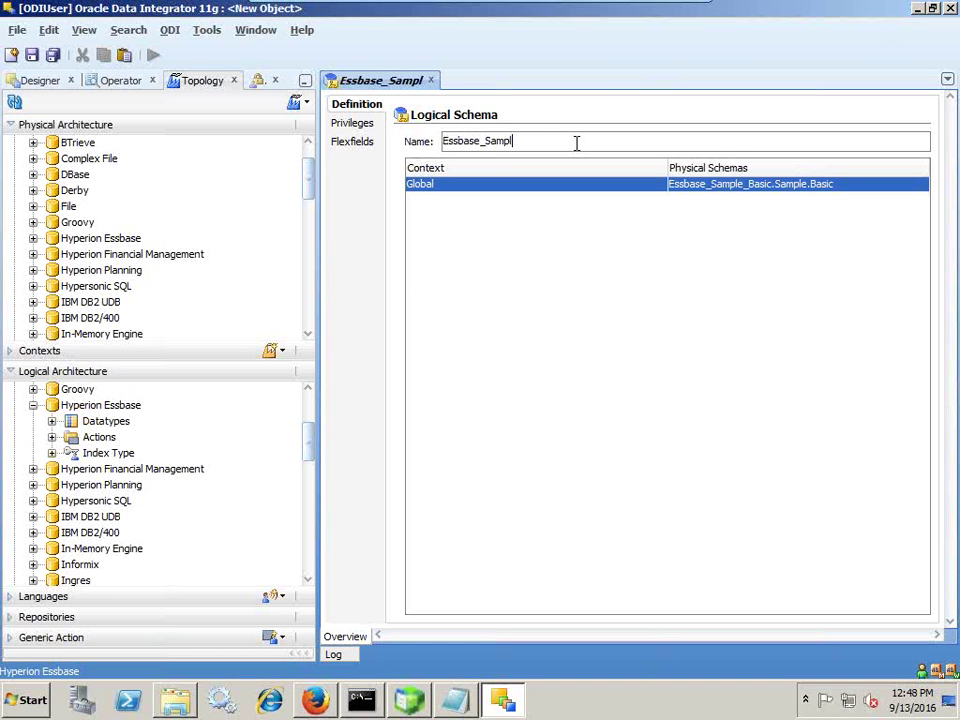
type("e-B")
key("BackSpace")
key("BackSpace")
type("_B")
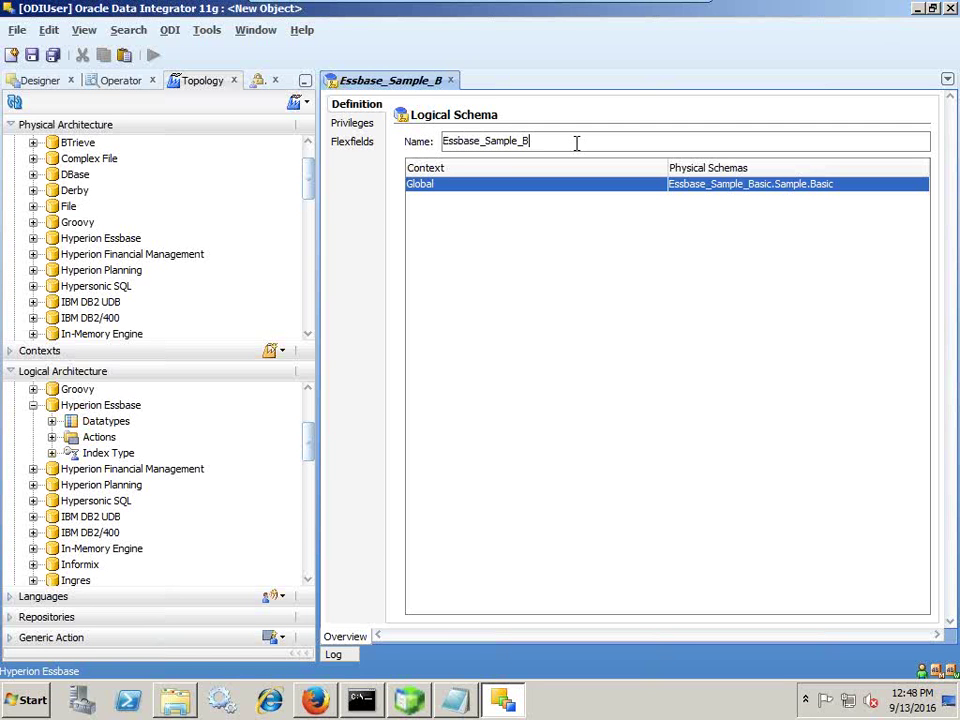
type("asic")
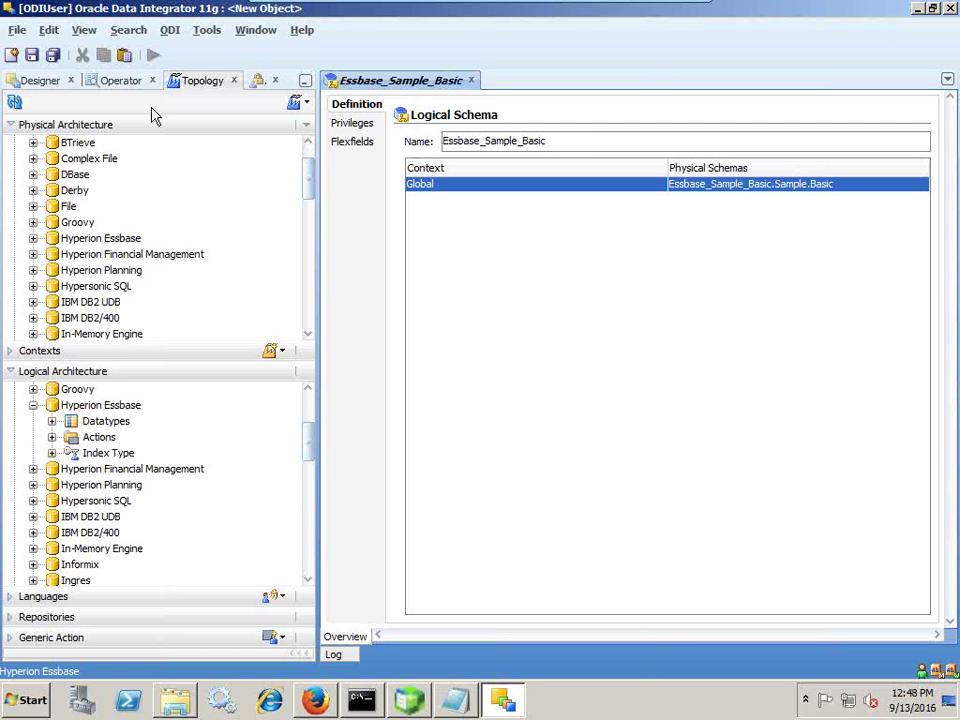
left_click(31, 54)
left_click(471, 80)
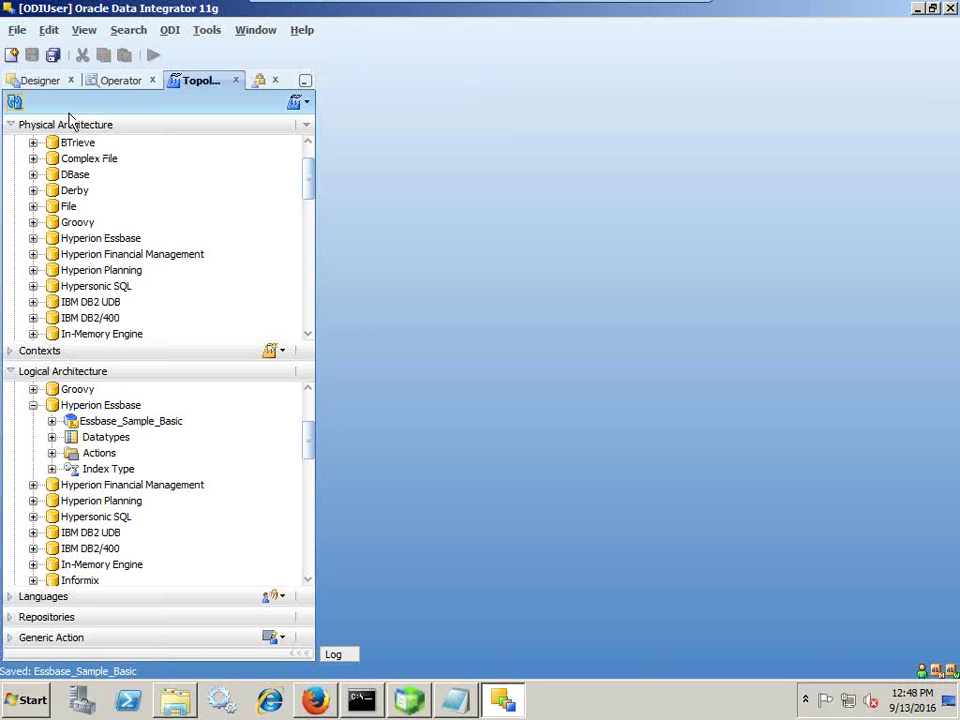
Create a Designer project named Essbase_Data_Load, save it, and close its editor
left_click(44, 80)
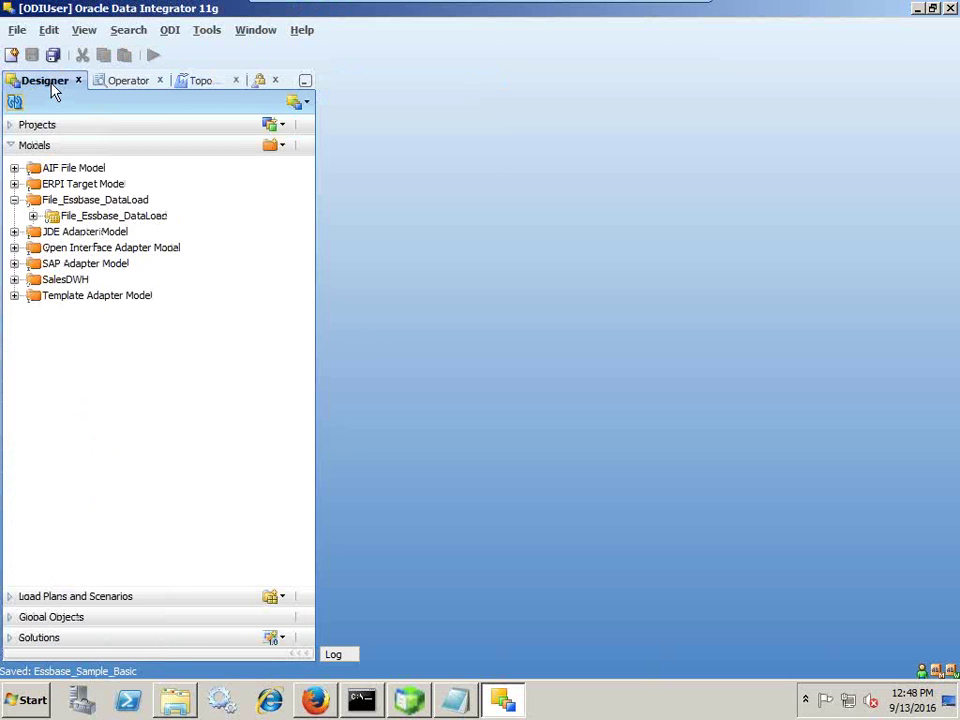
left_click(17, 128)
left_click(284, 124)
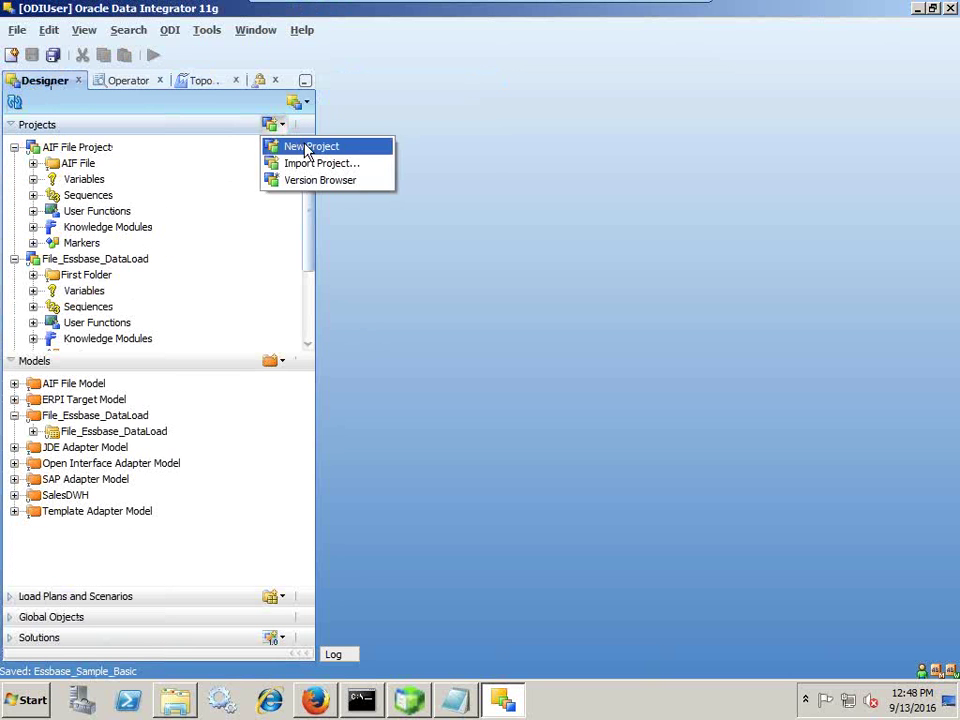
left_click(311, 146)
type("E")
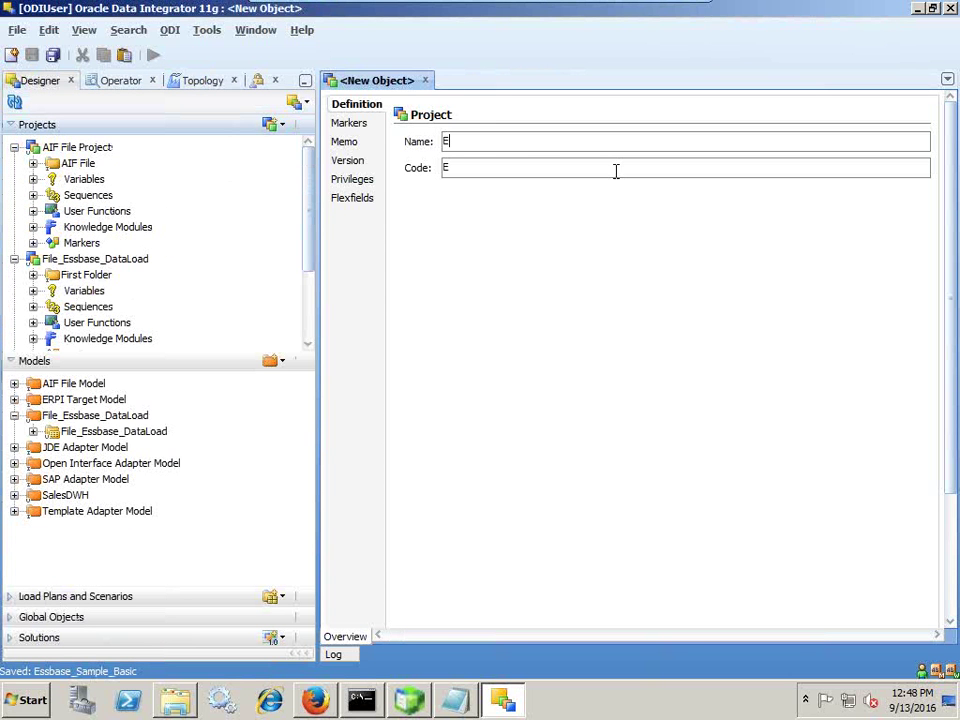
type("ssbase_Data")
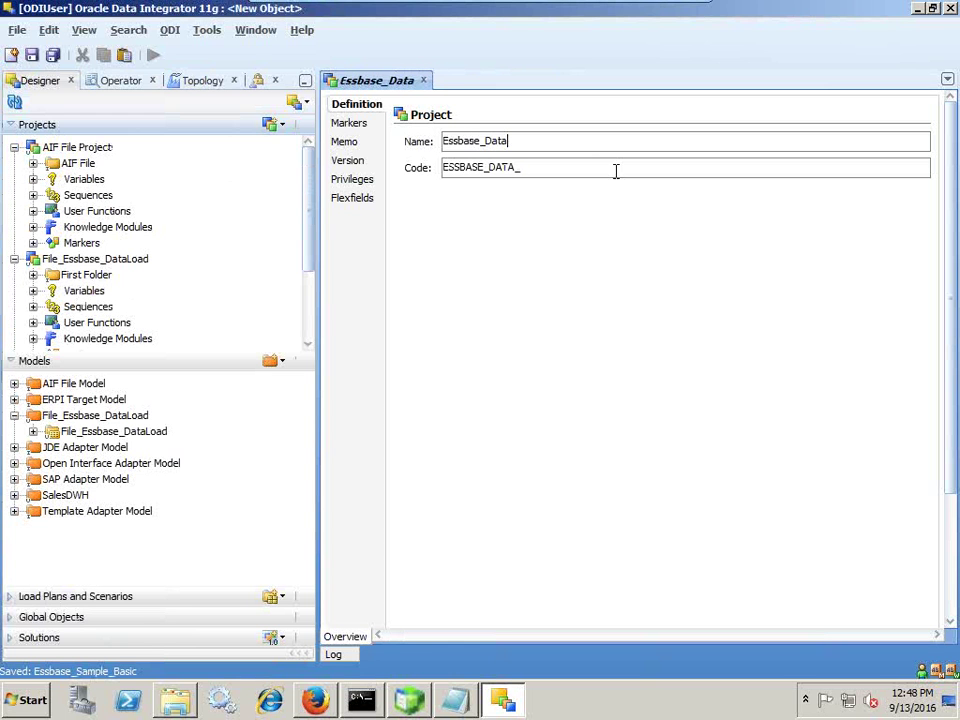
type("_Load")
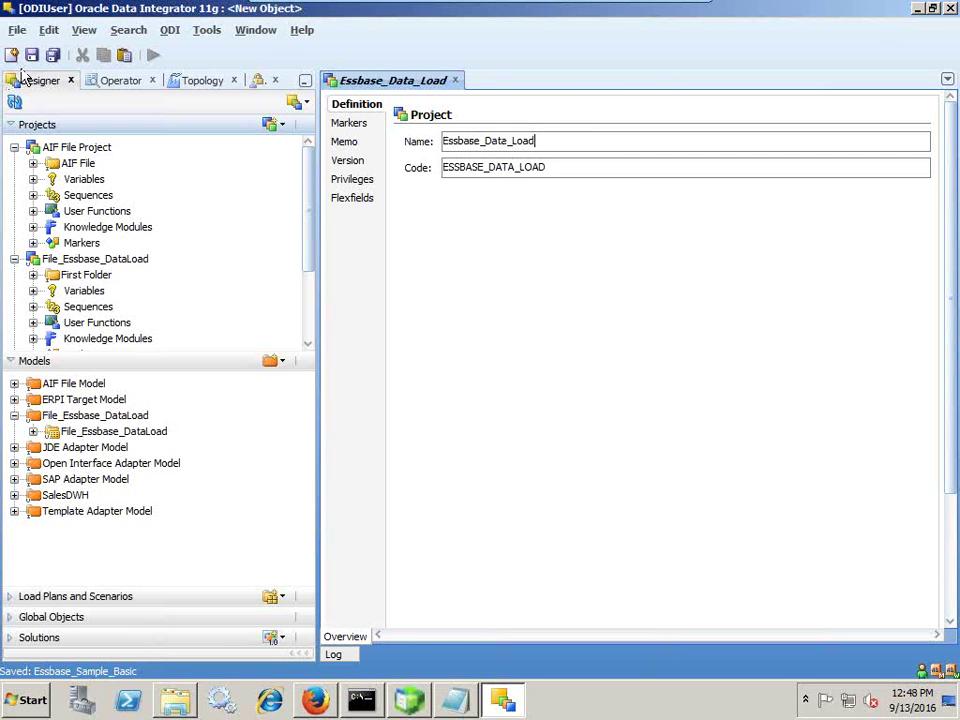
left_click(32, 55)
left_click(455, 80)
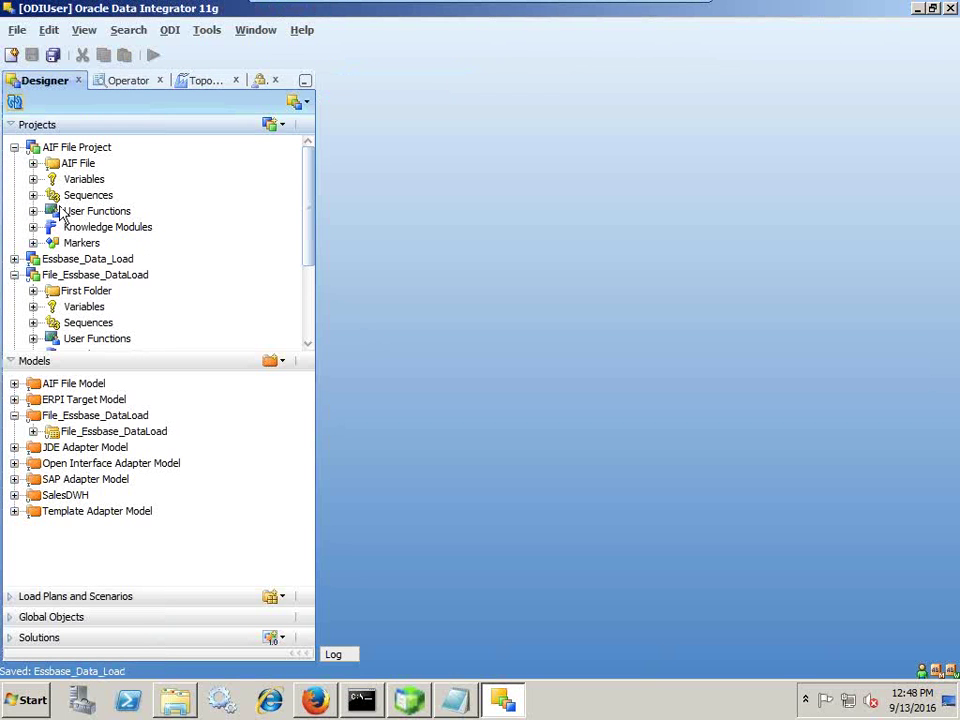
Open the knowledge module import for the Essbase_Data_Load project and mark RKM Hyperion Essbase for import
left_click(15, 275)
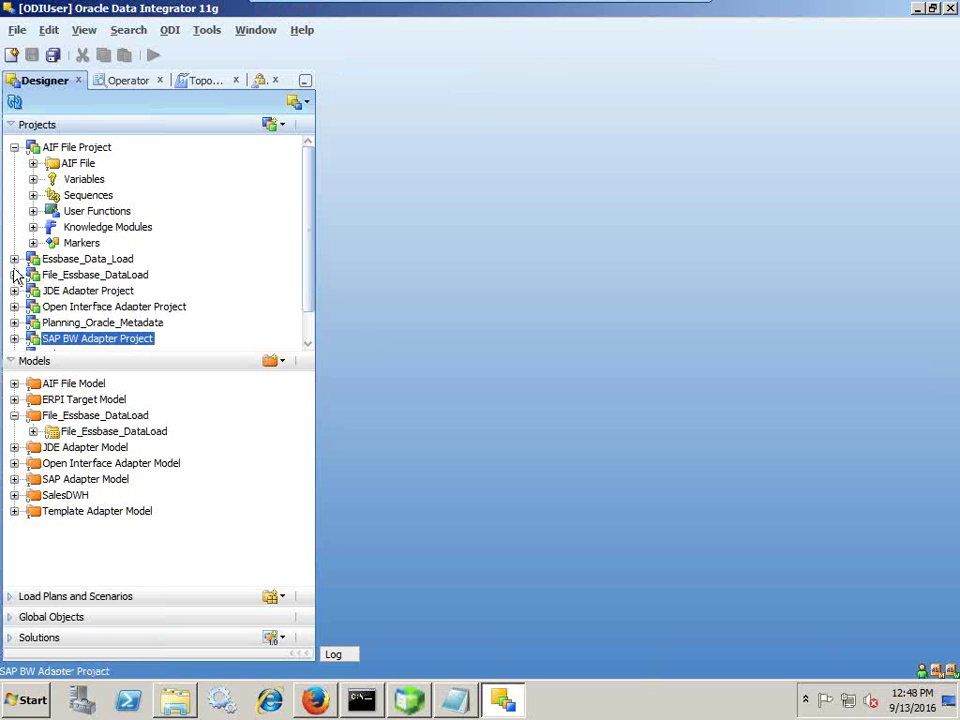
left_click(14, 147)
left_click(14, 163)
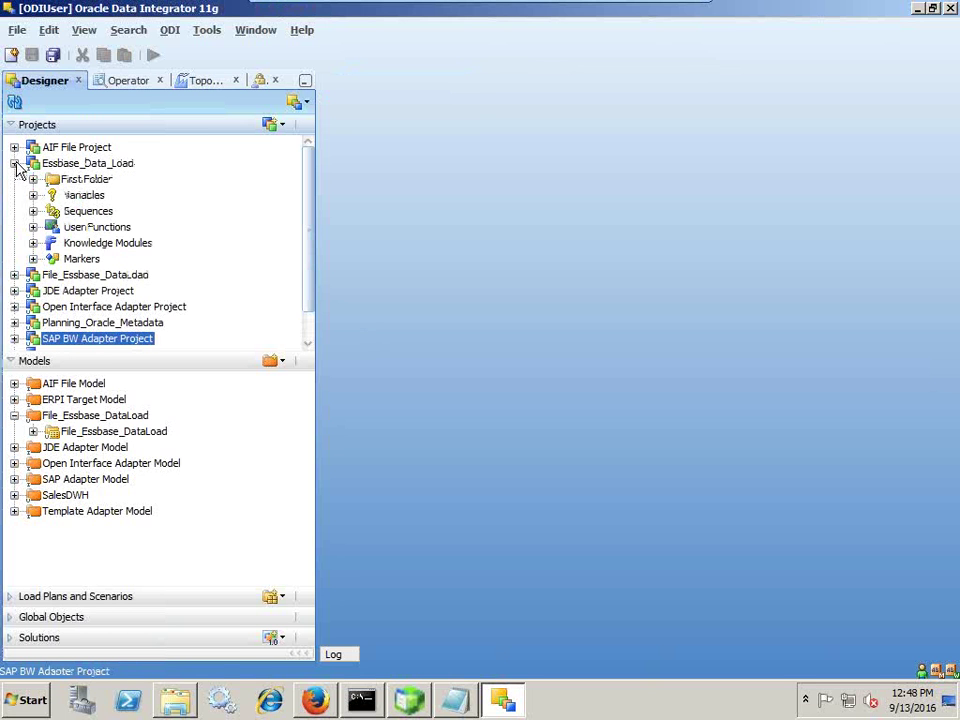
right_click(117, 245)
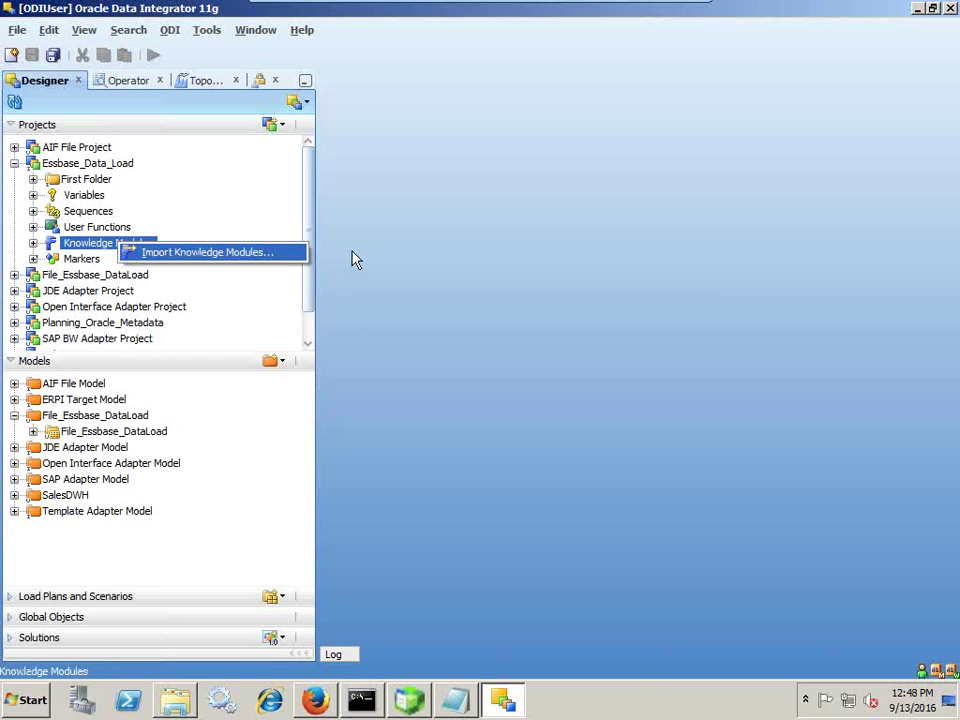
key("Return")
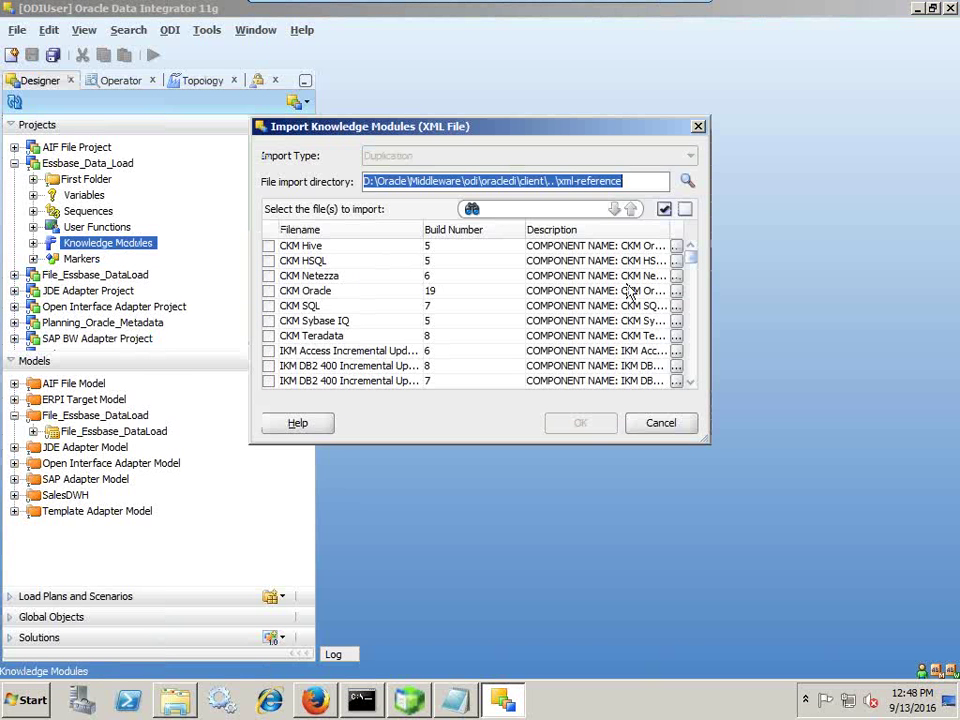
scroll(320, 306, "down", 15)
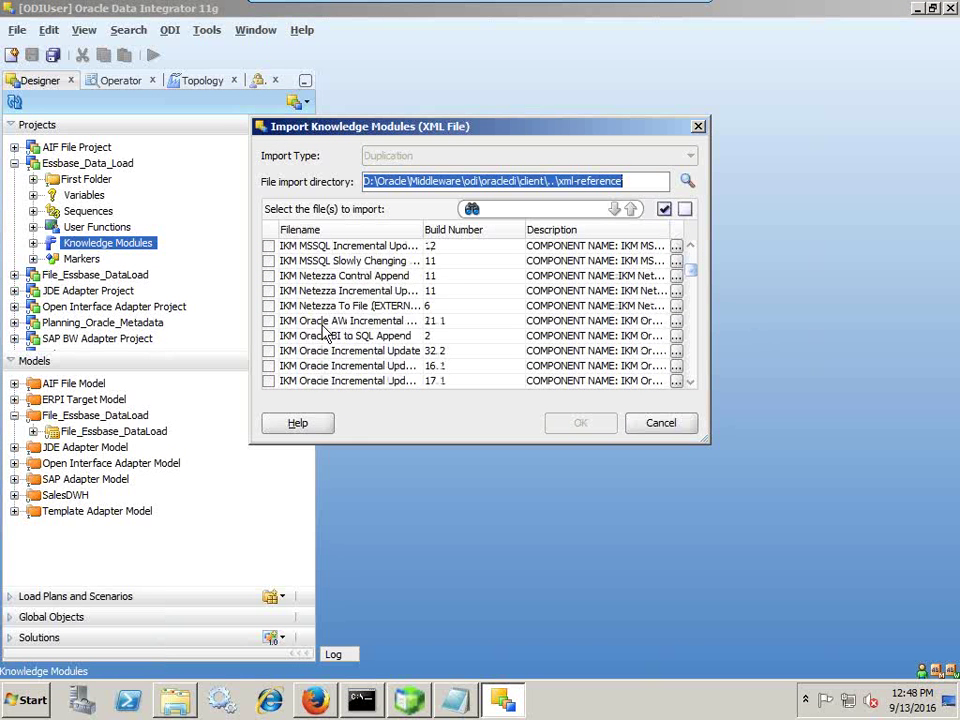
scroll(318, 352, "down", 20)
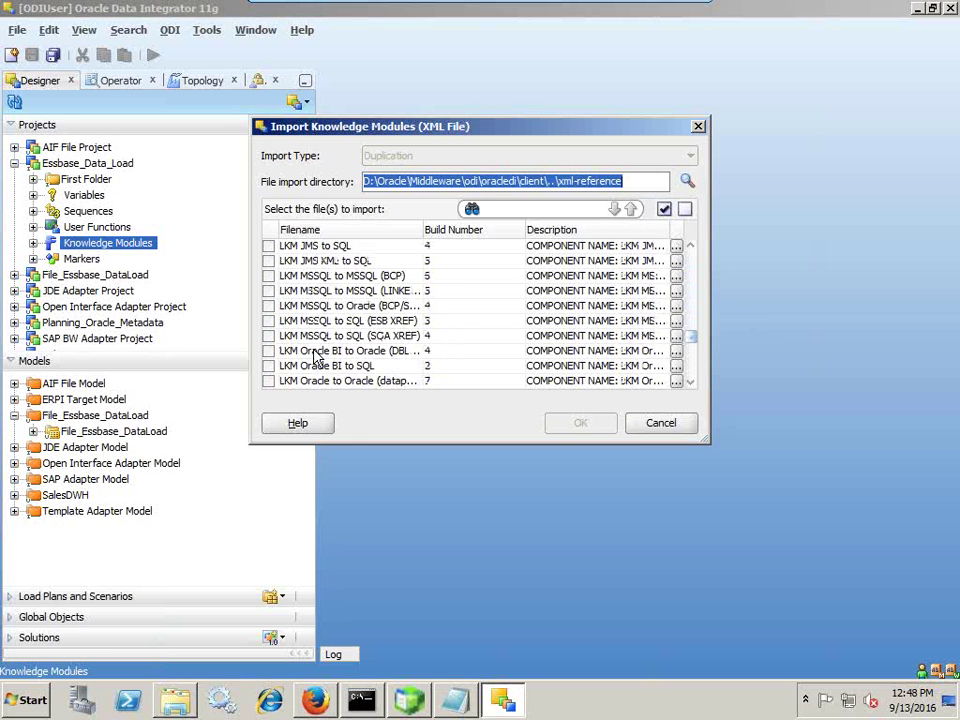
scroll(315, 358, "down", 5)
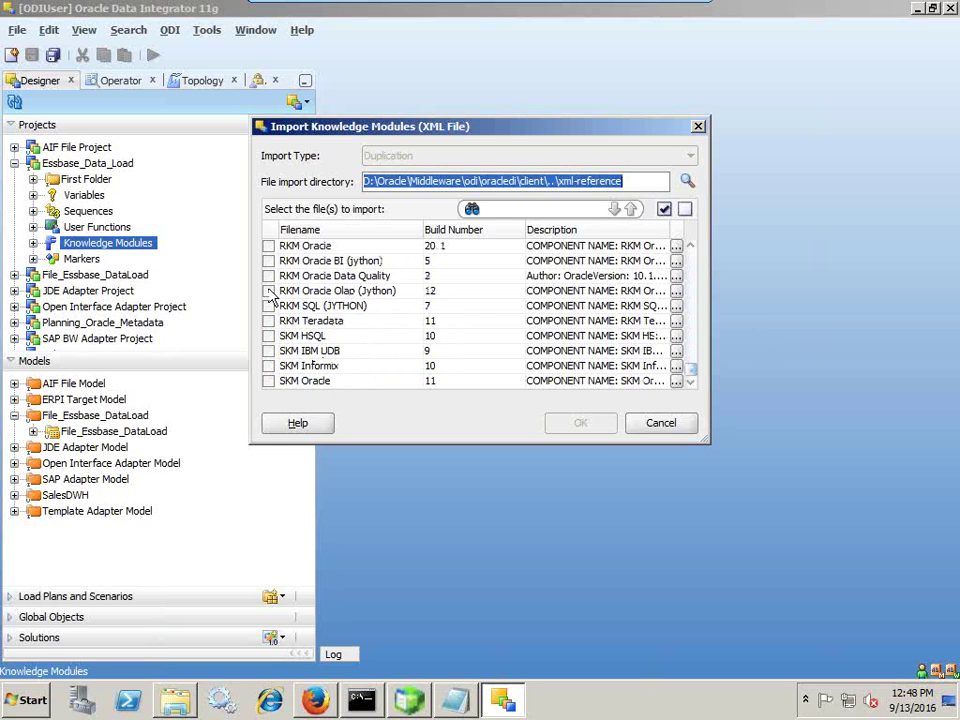
scroll(271, 281, "up", 2)
scroll(276, 290, "down", 2)
scroll(317, 320, "down", 1)
scroll(366, 322, "up", 5)
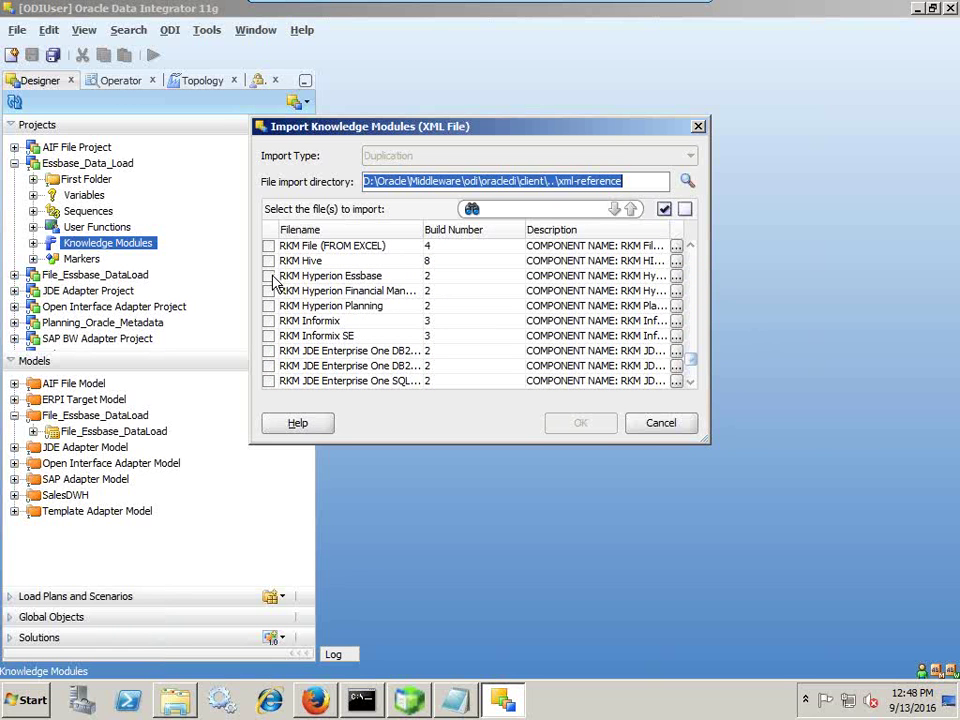
left_click(278, 278)
left_click(268, 275)
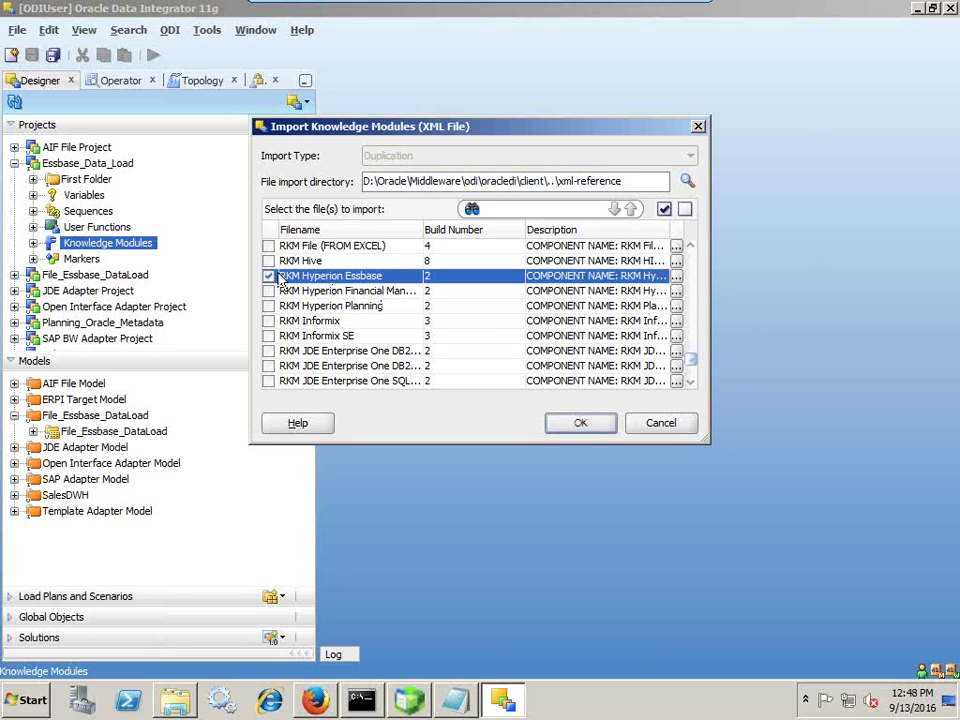
Mark LKM Hyperion Essbase DATA to SQL among the knowledge modules to import
scroll(426, 259, "up", 12)
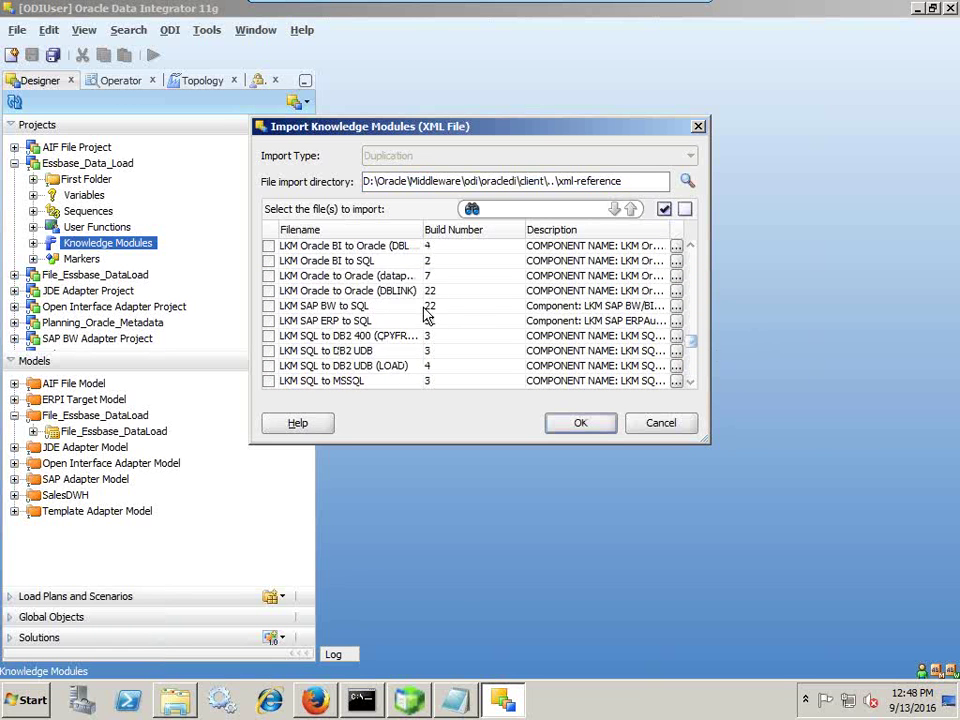
scroll(425, 316, "down", 3)
scroll(425, 316, "down", 1)
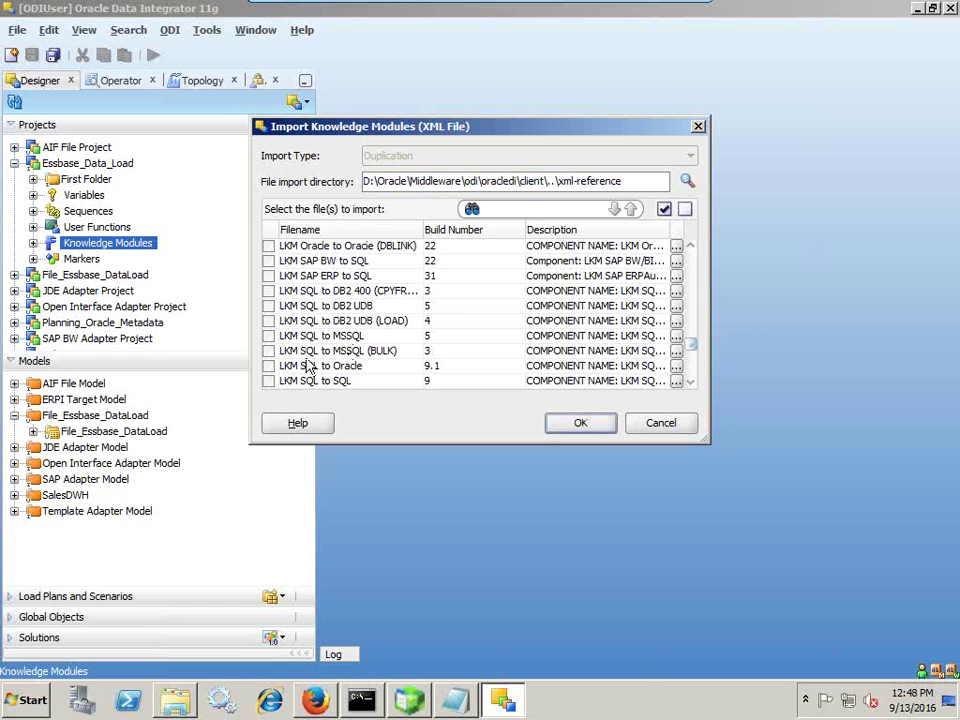
scroll(300, 380, "down", 2)
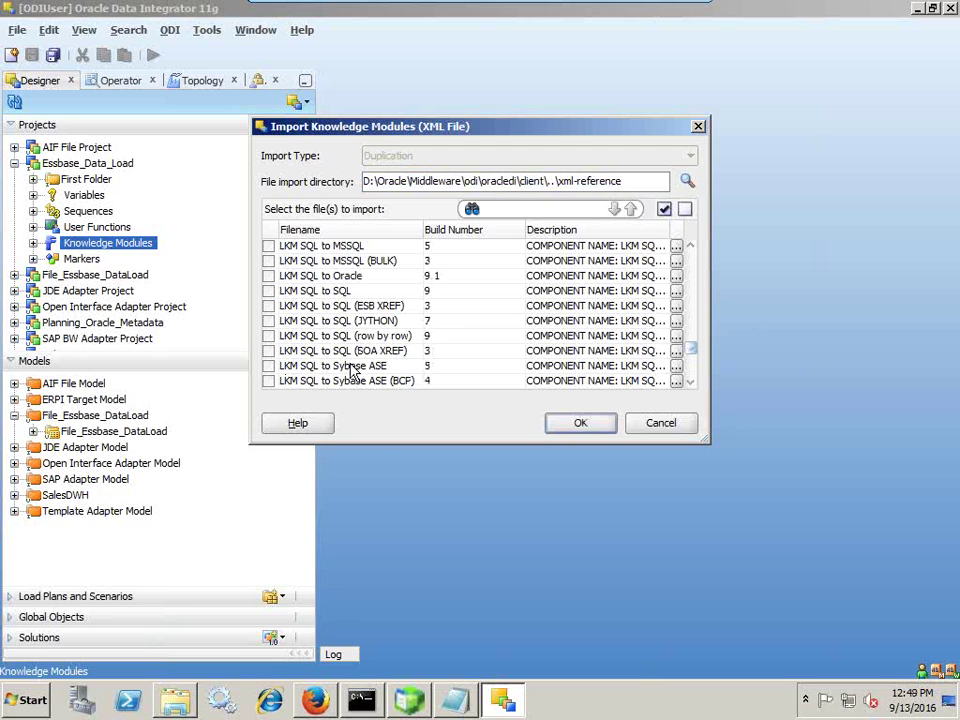
scroll(352, 371, "up", 3)
scroll(352, 370, "up", 5)
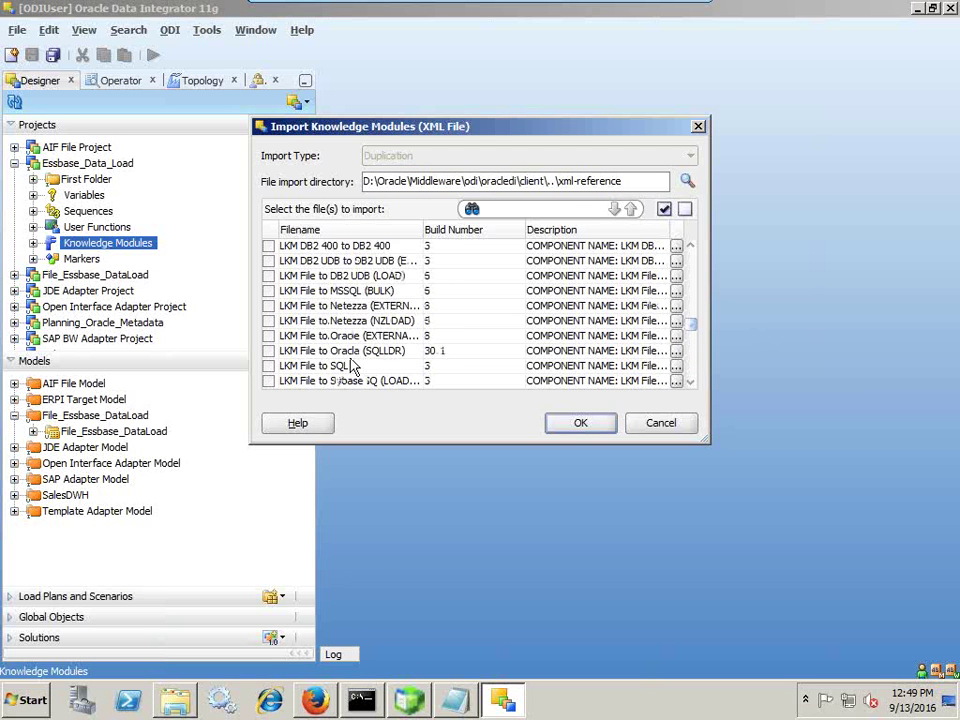
scroll(352, 368, "down", 2)
left_click(268, 335)
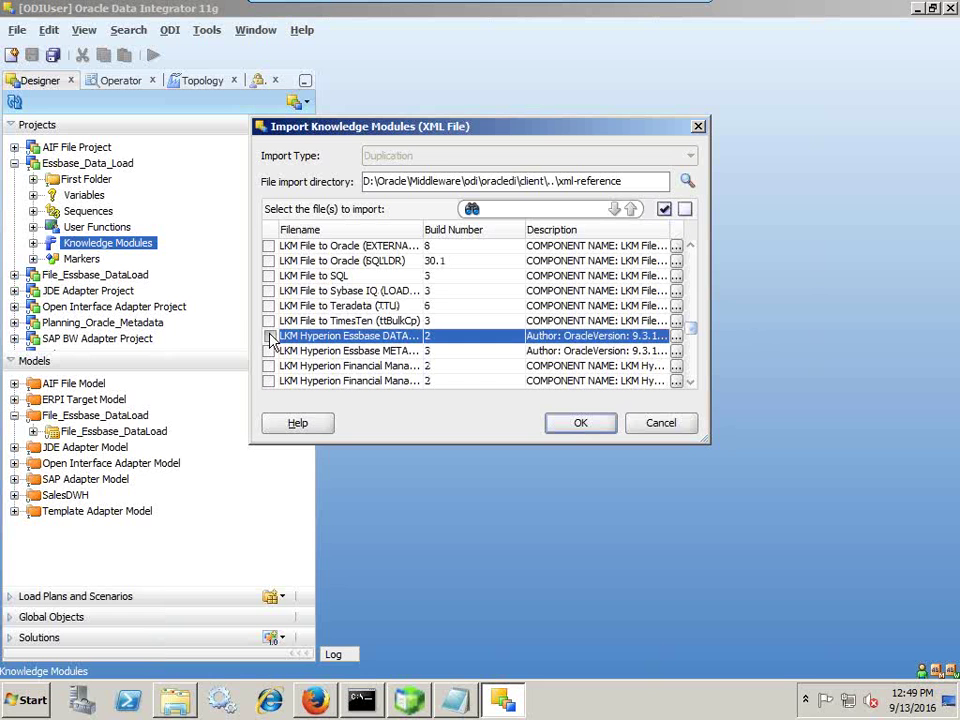
Mark LKM File to SQL as well, import the selected knowledge modules, and close the import report
scroll(386, 330, "up", 2)
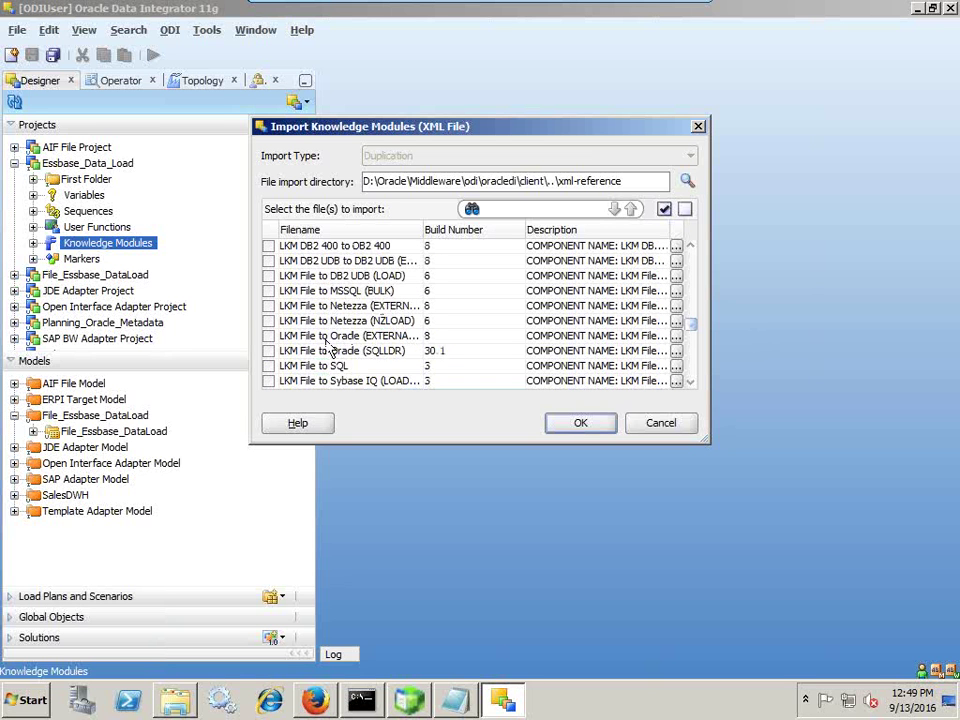
left_click(268, 366)
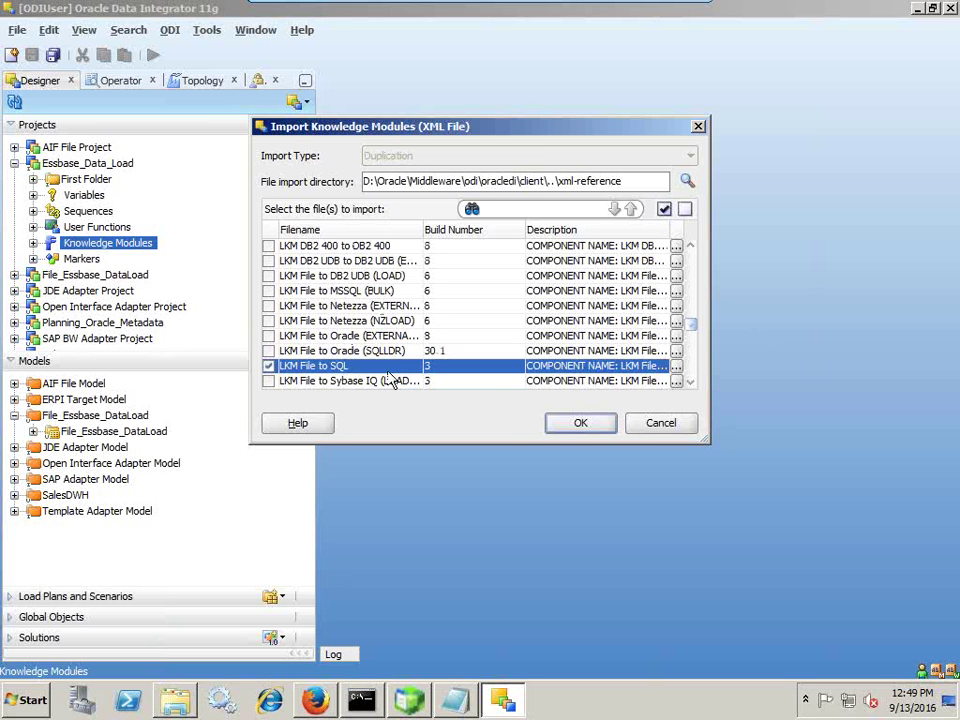
left_click(560, 424)
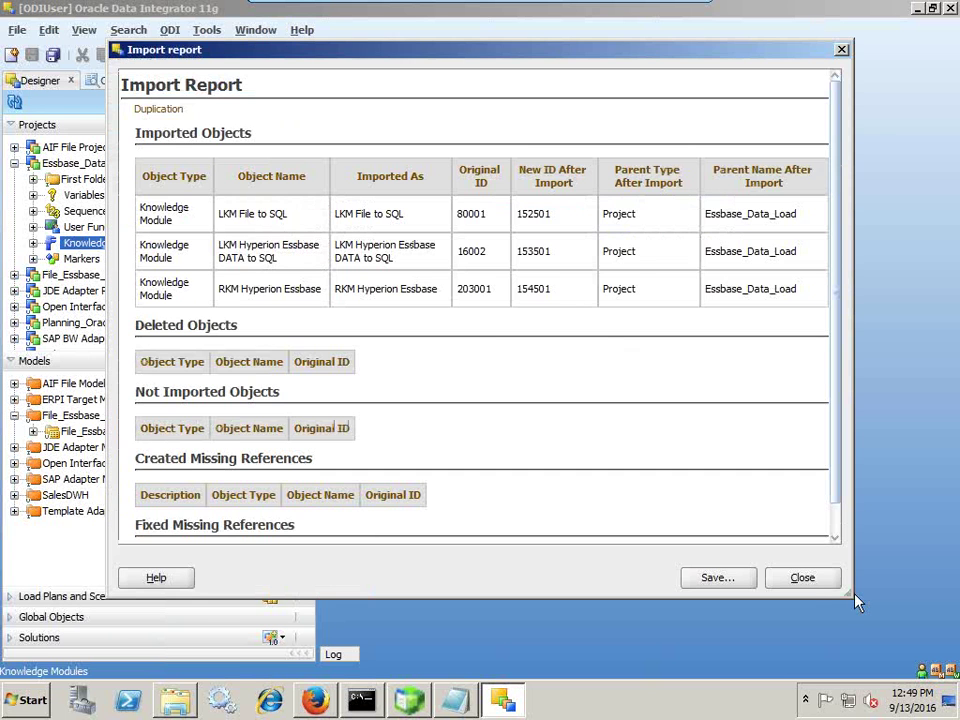
left_click(802, 578)
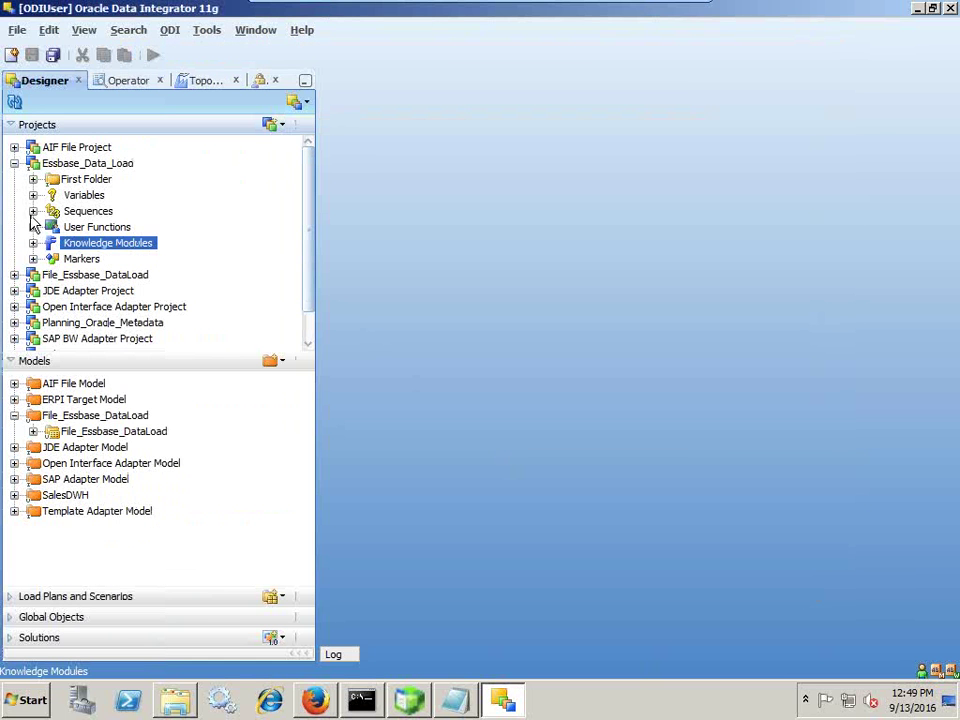
Create a model folder named Essbase_Sample_Basic, save it, and close its editor
left_click(14, 163)
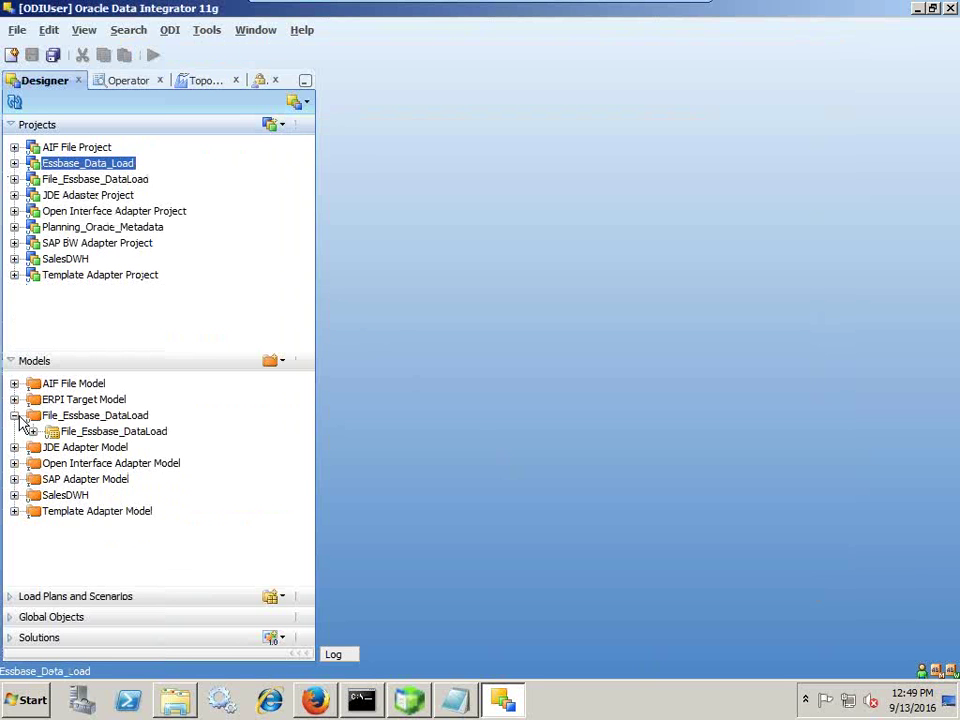
left_click(14, 415)
left_click(280, 361)
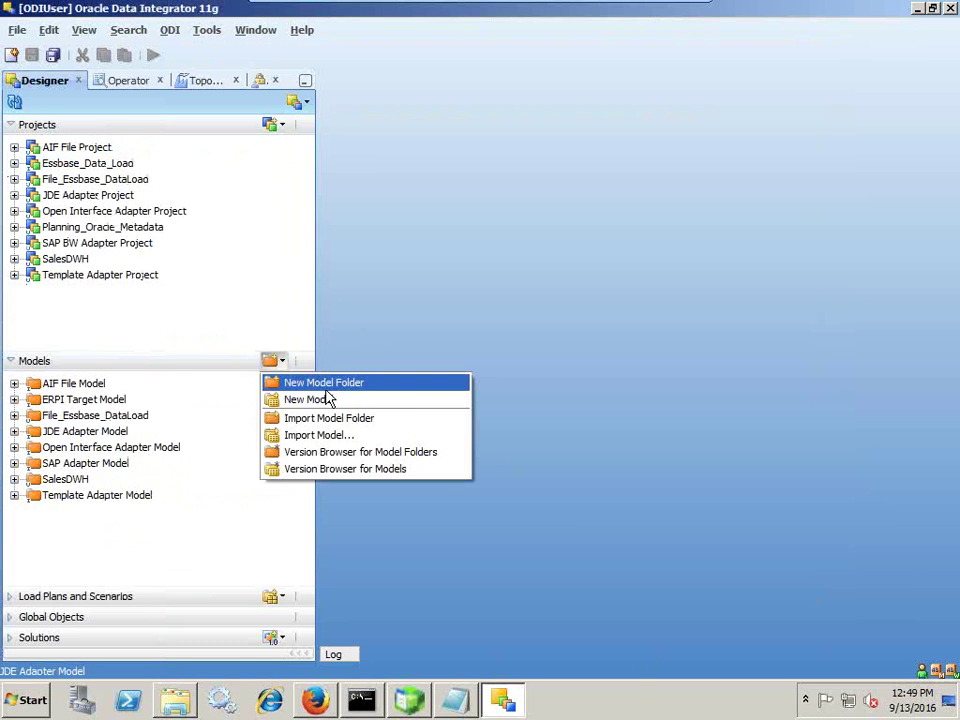
left_click(334, 387)
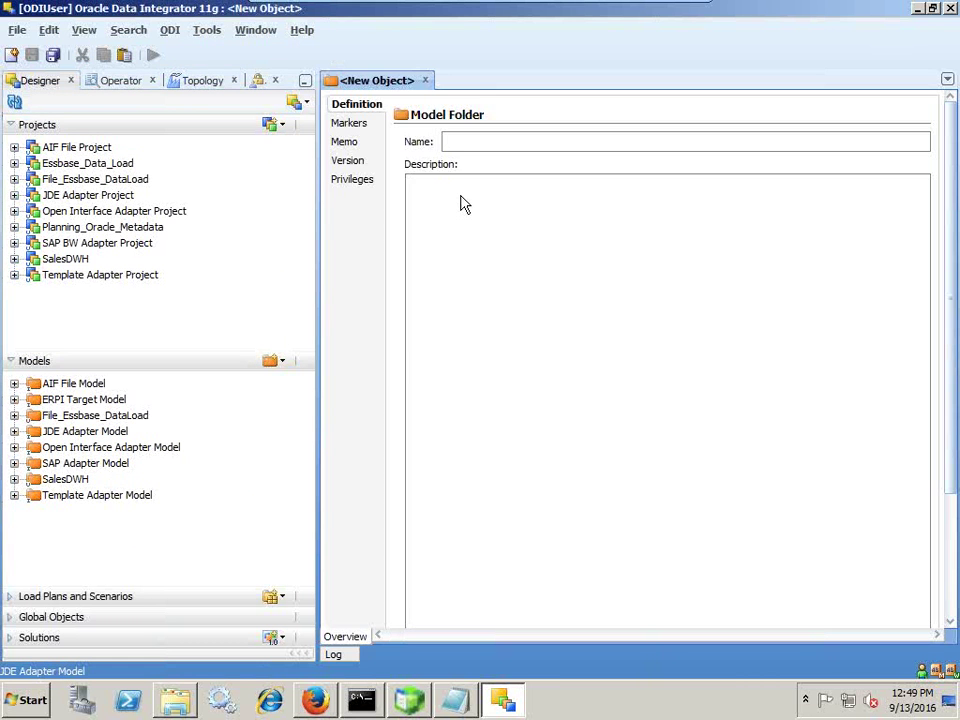
type("Essbase_")
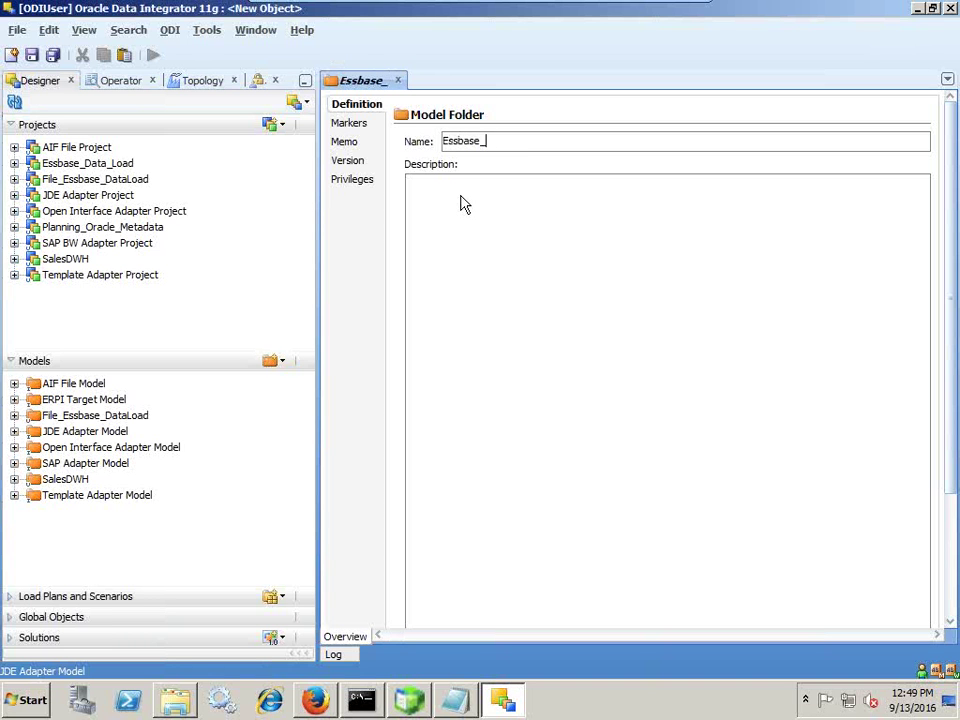
type("Sample_")
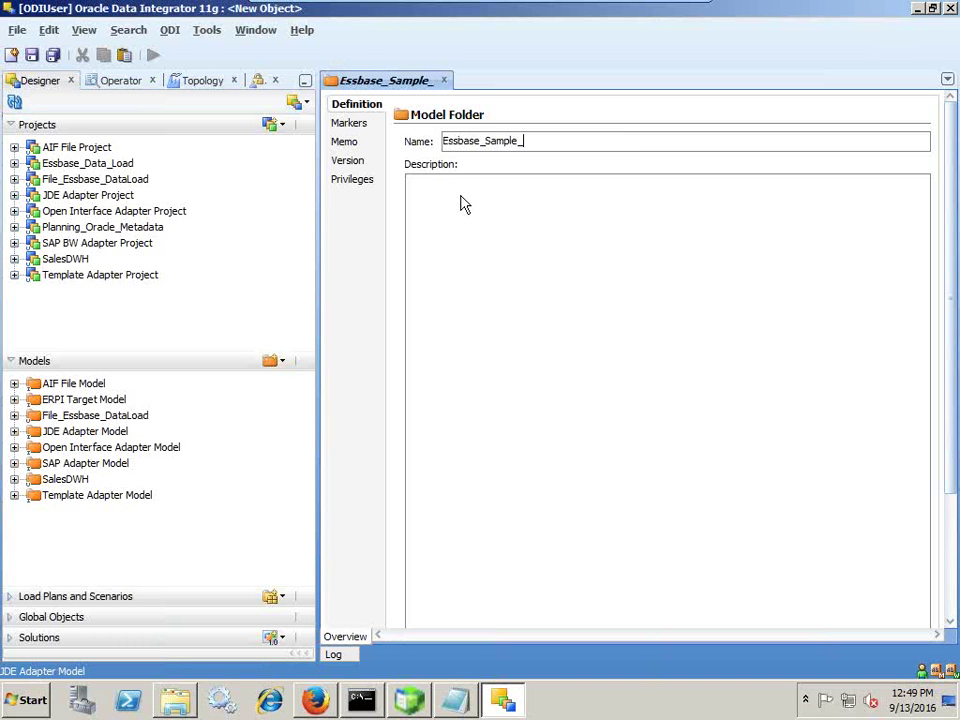
type("Basic")
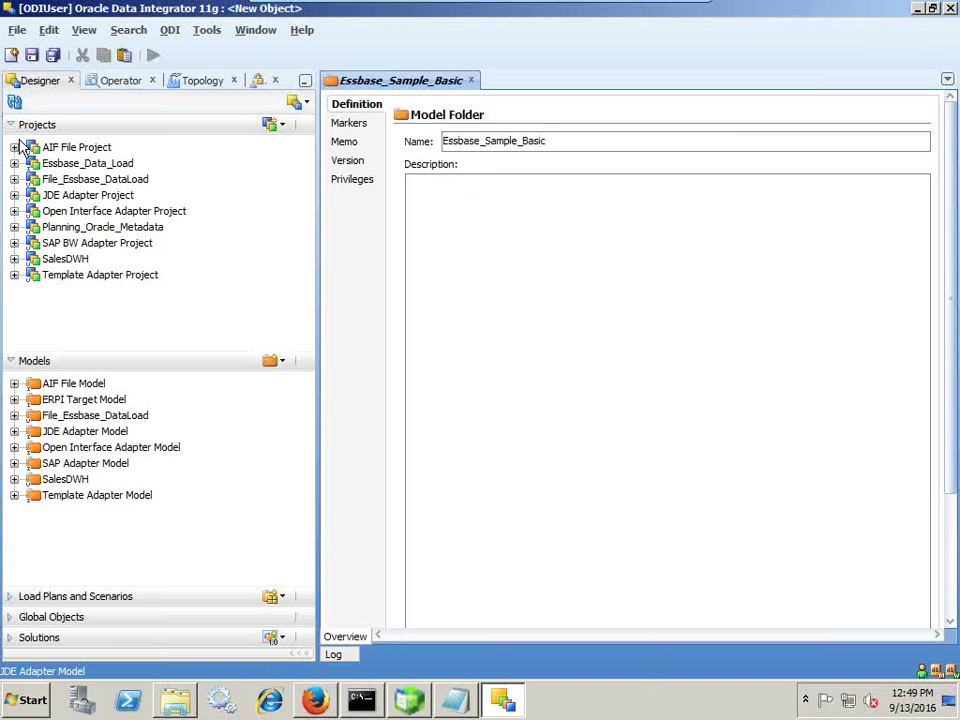
left_click(31, 55)
left_click(471, 80)
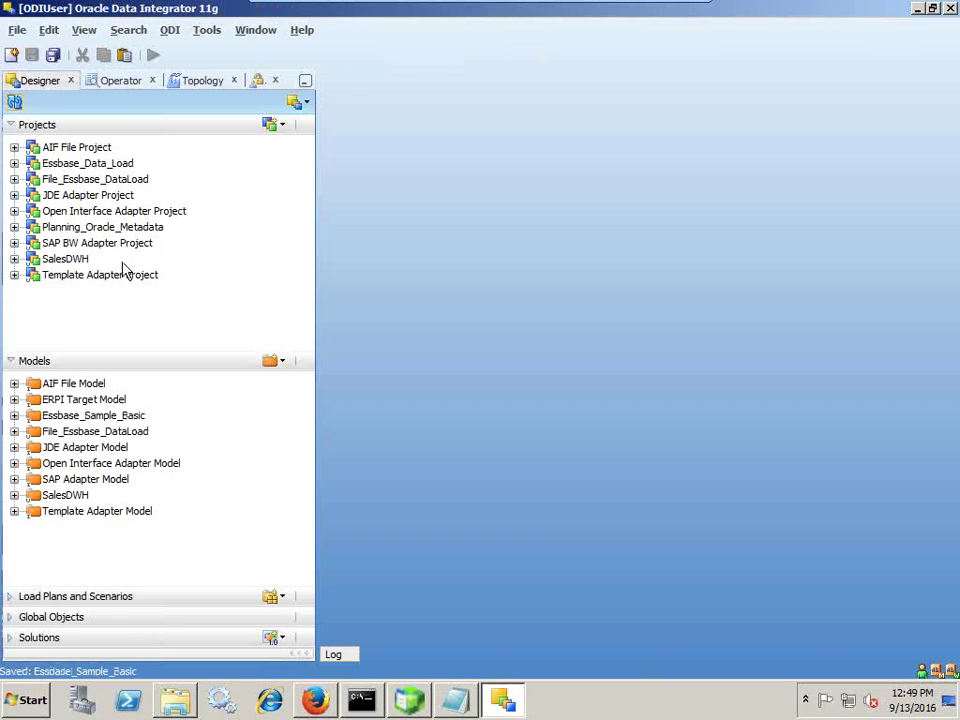
Create a model named Essbase_Sample_Basic inside the Essbase_Sample_Basic folder, with Hyperion Essbase as its technology
left_click(85, 431)
right_click(90, 415)
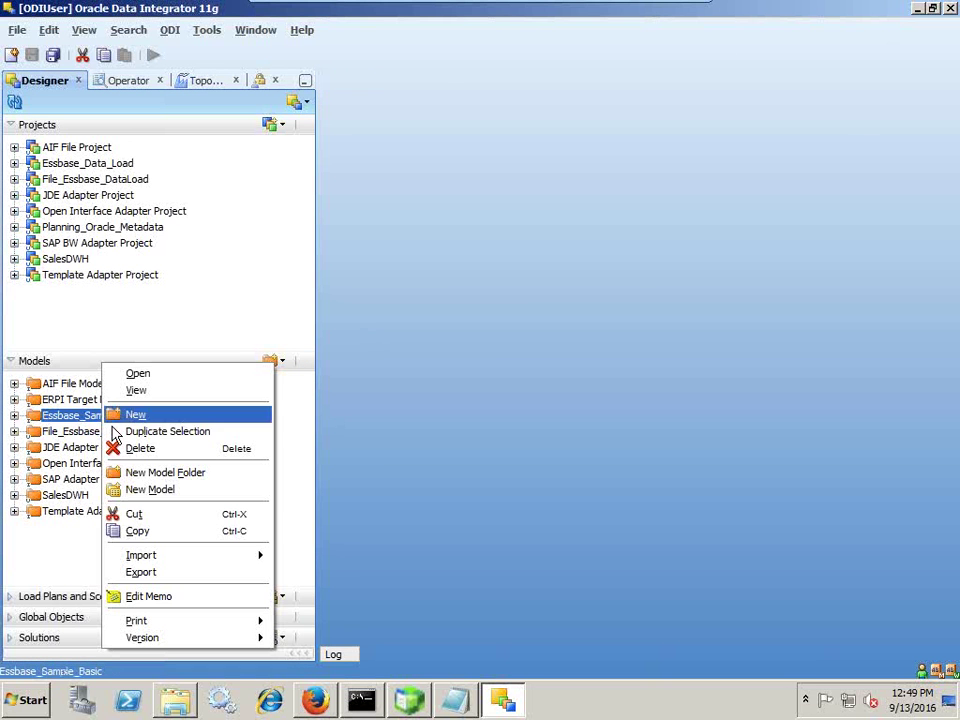
left_click(152, 490)
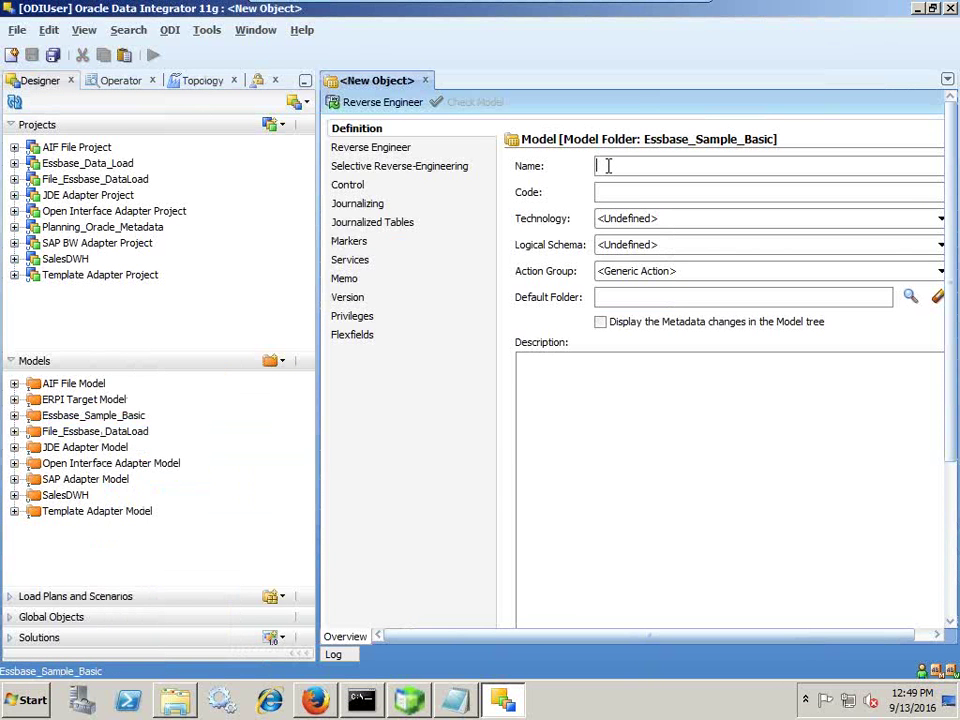
type("Essbase_")
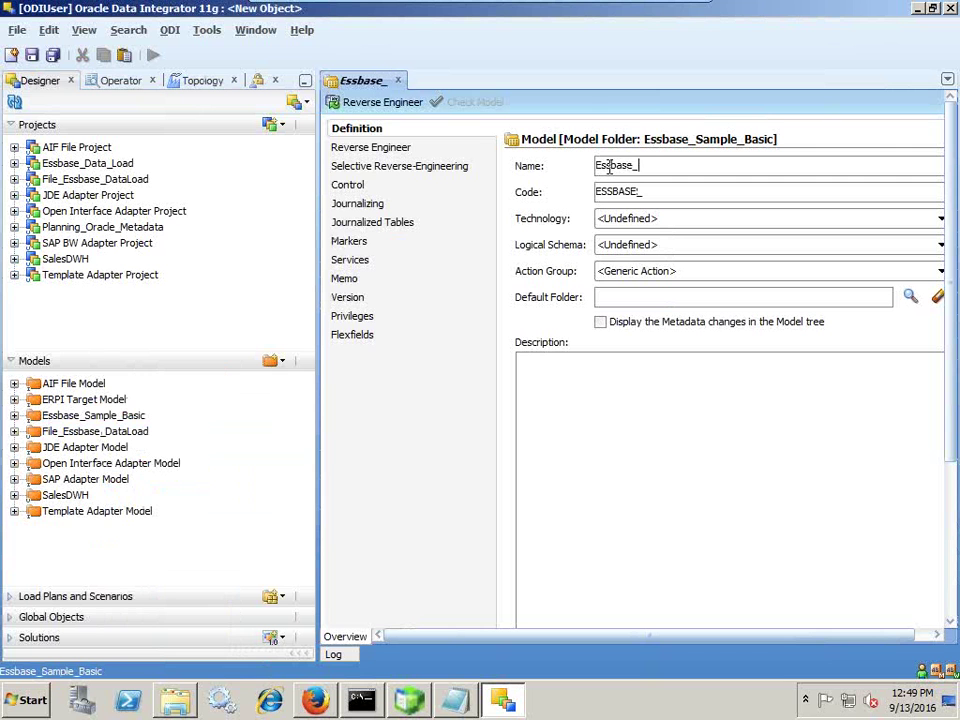
type("Sample_")
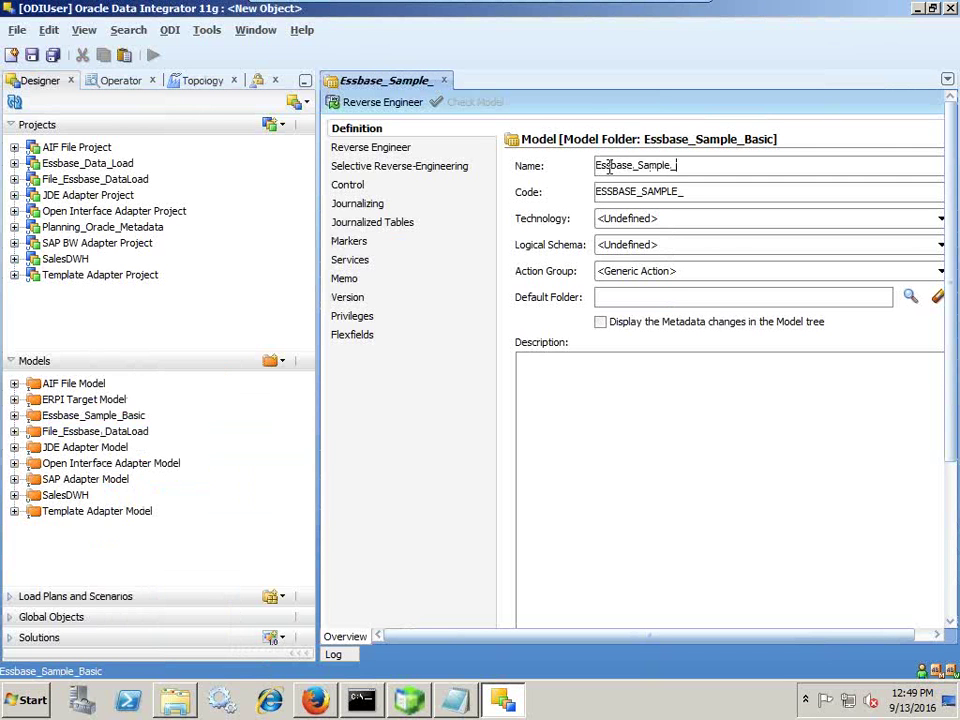
type("Basic")
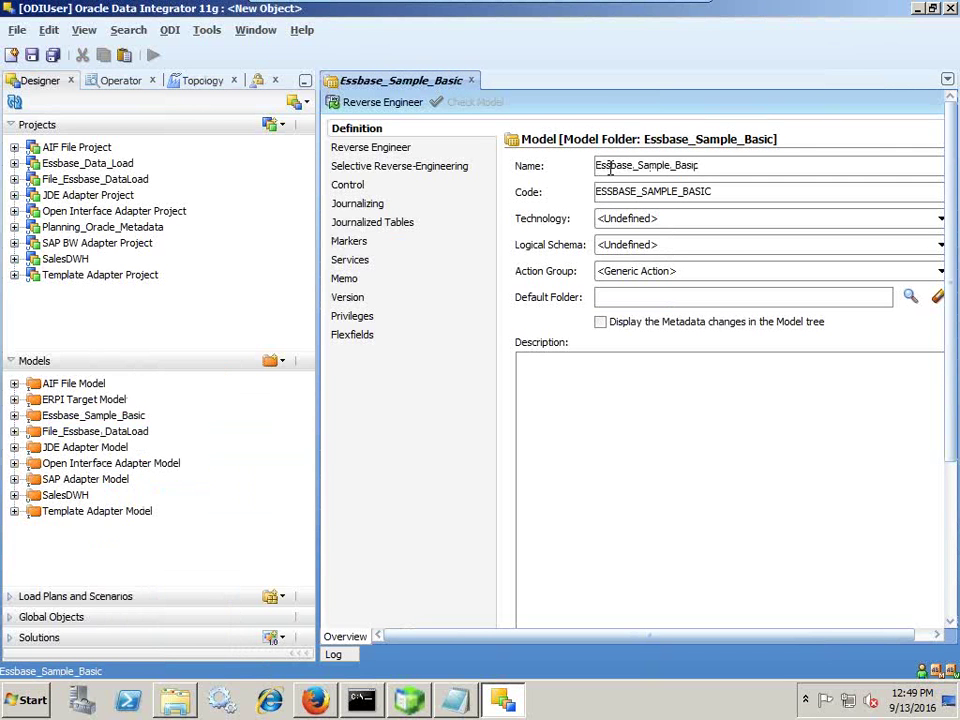
left_click(940, 218)
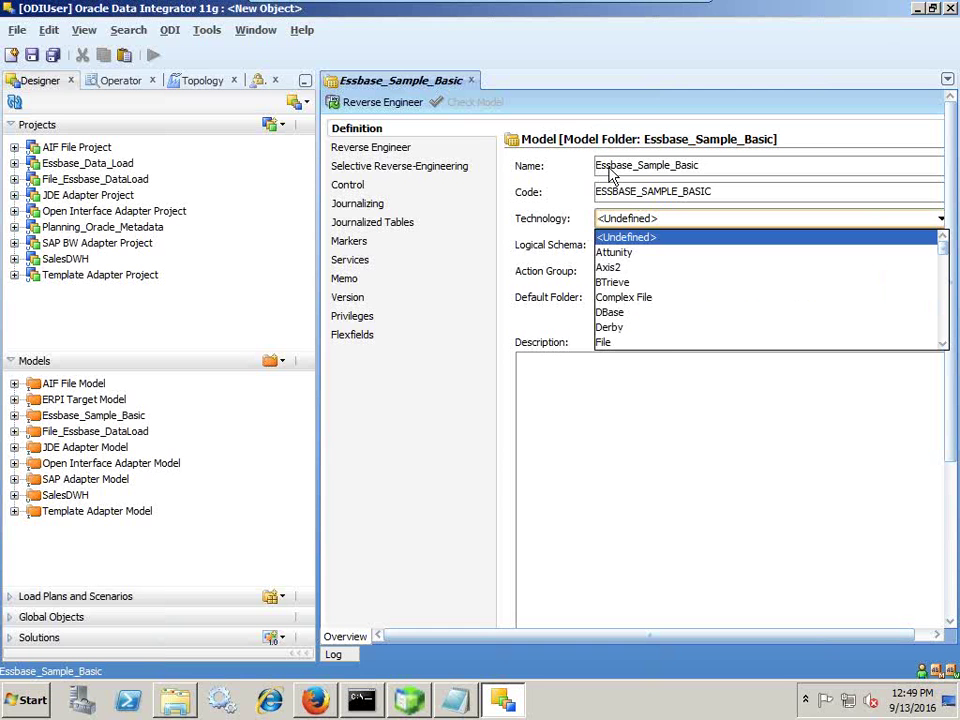
scroll(670, 270, "down", 4)
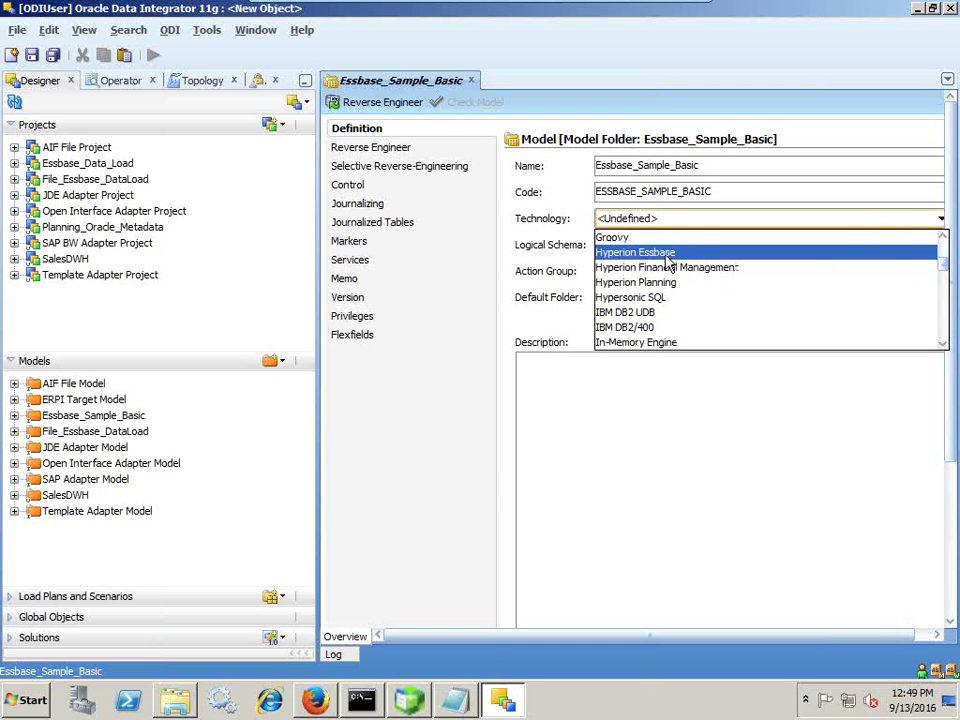
left_click(665, 252)
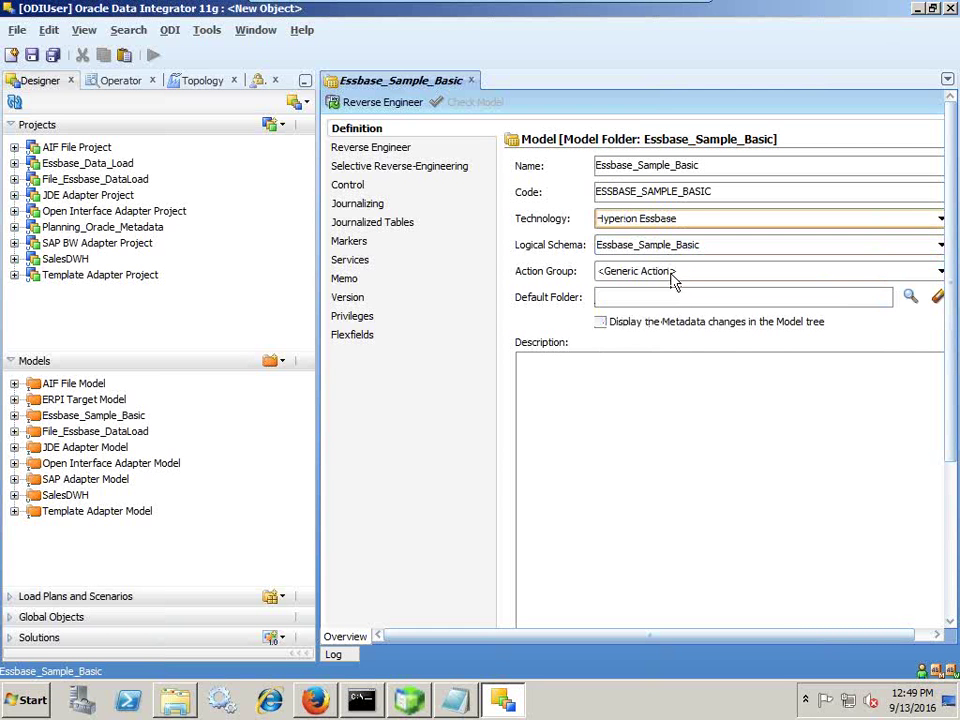
Set the model's reverse engineering to Customized with RKM Hyperion Essbase.Essbase_Data_Load and save the model
left_click(370, 148)
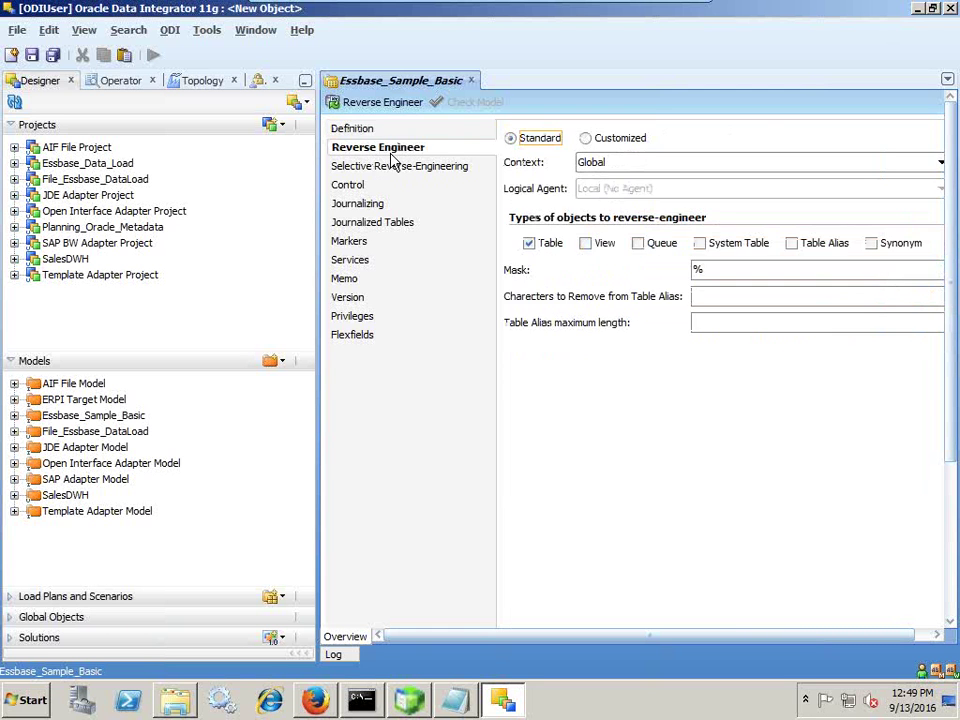
left_click(575, 142)
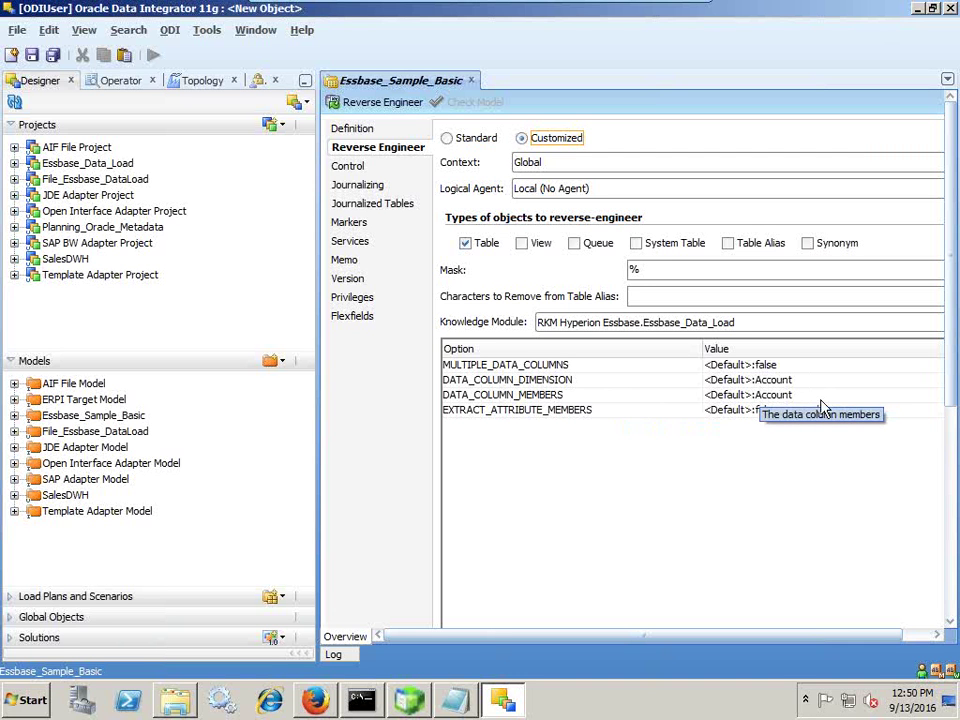
left_click(31, 54)
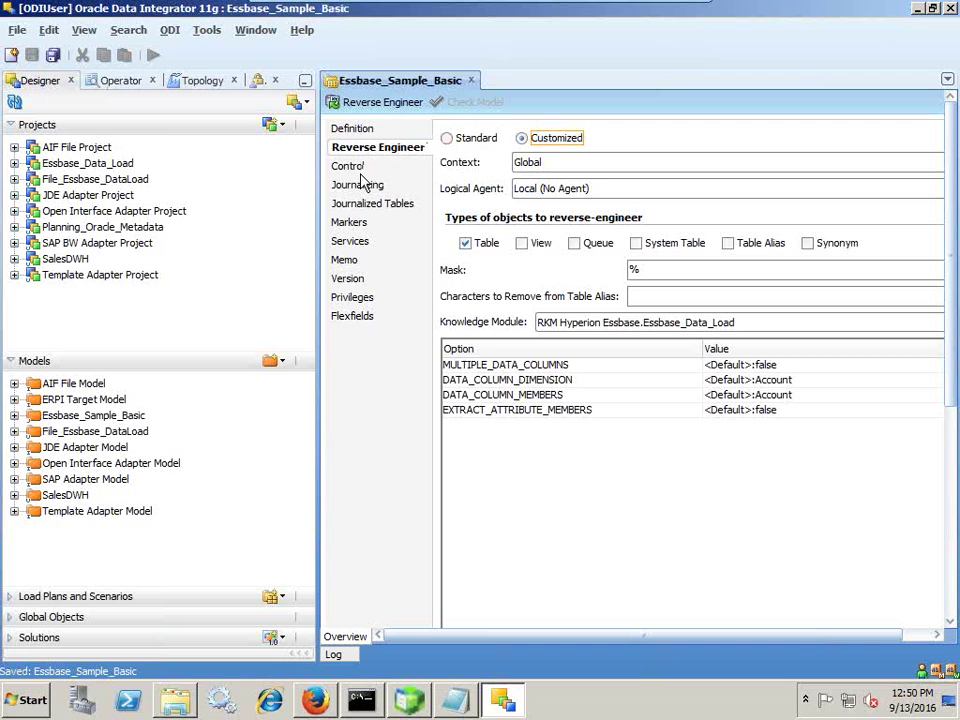
left_click(378, 168)
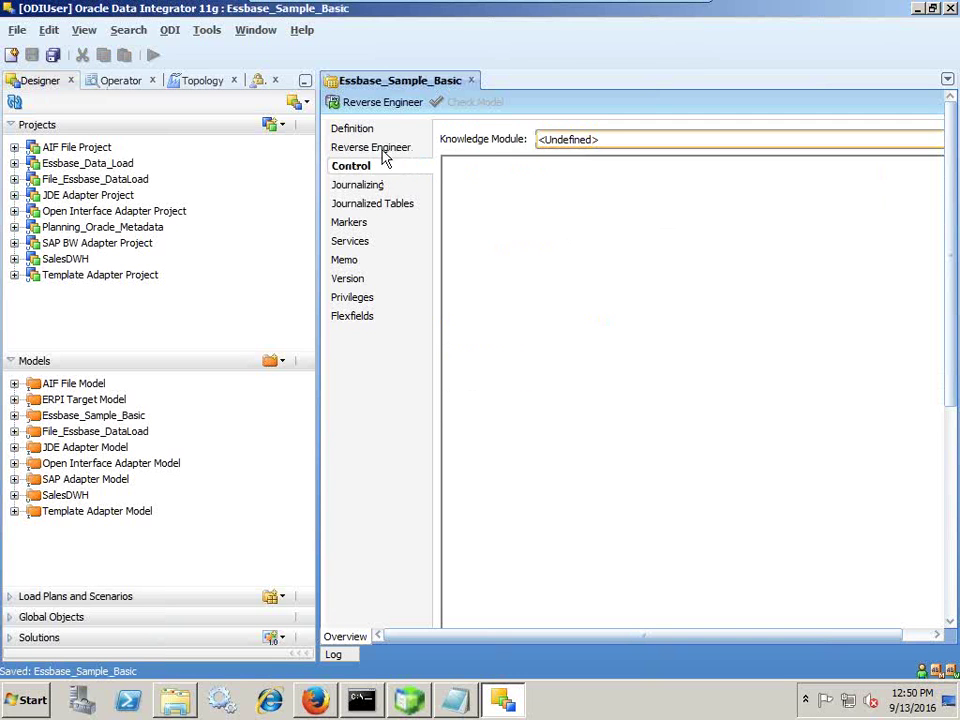
left_click(390, 147)
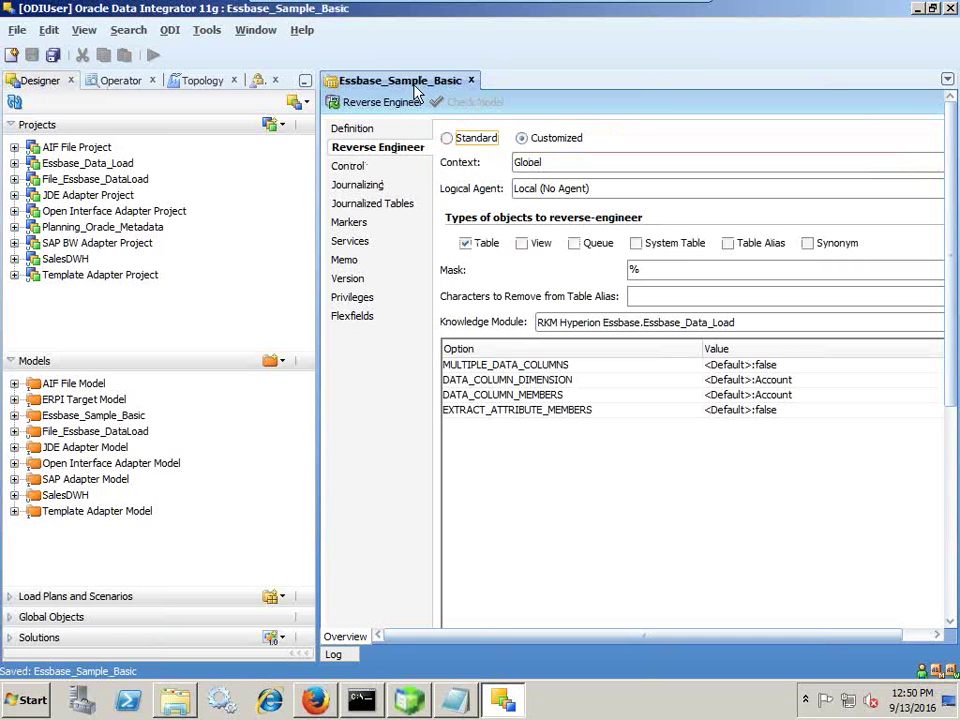
Run reverse engineering on the Essbase_Sample_Basic model at log level 5 and dismiss the session notice
left_click(393, 106)
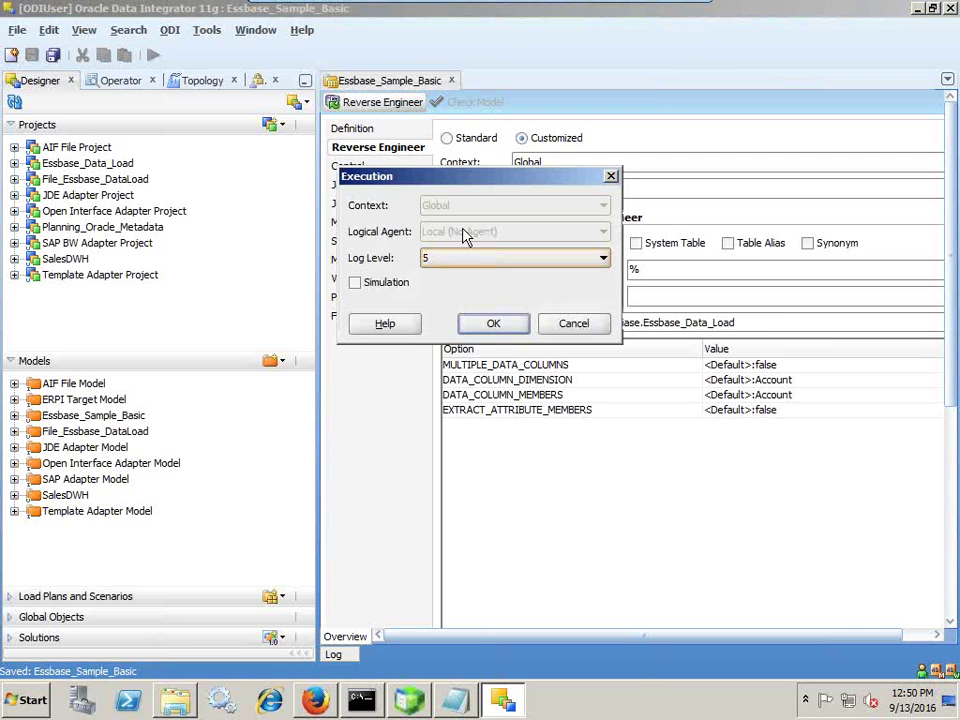
left_click(472, 259)
left_click(449, 323)
left_click(489, 326)
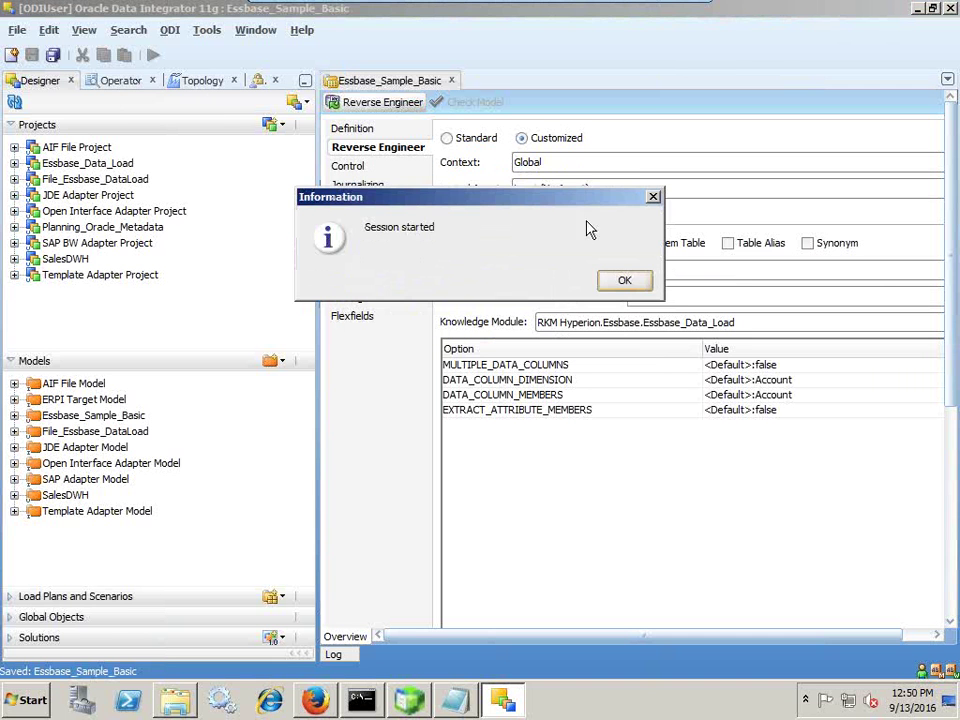
left_click(624, 284)
Check the progress of the Essbase_Sample_Basic reverse-engineering session and its individual steps in Operator
left_click(121, 80)
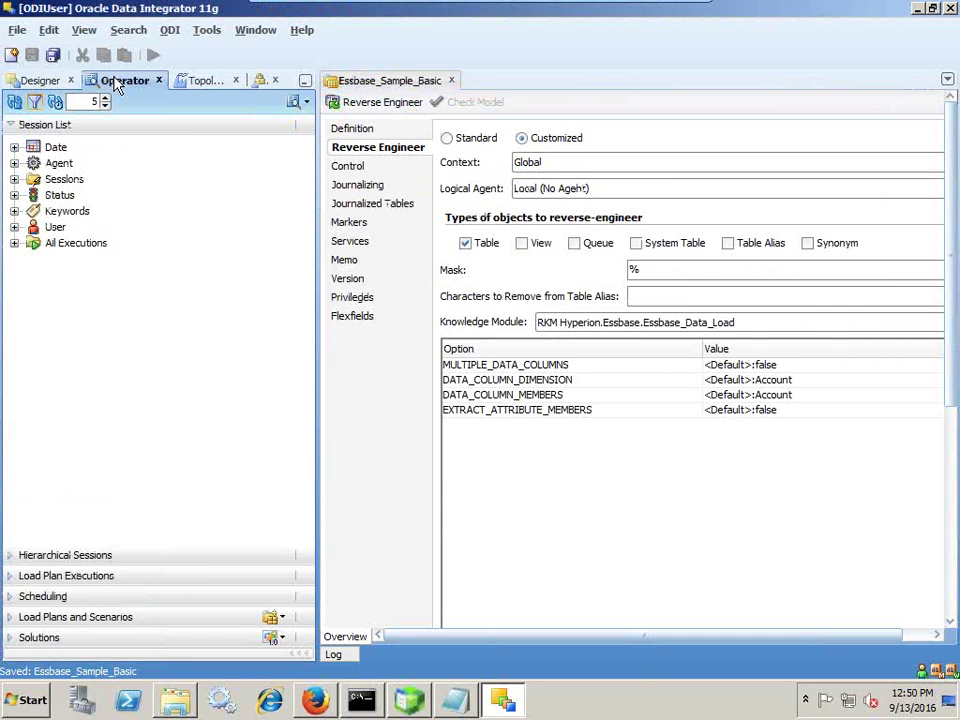
left_click(14, 179)
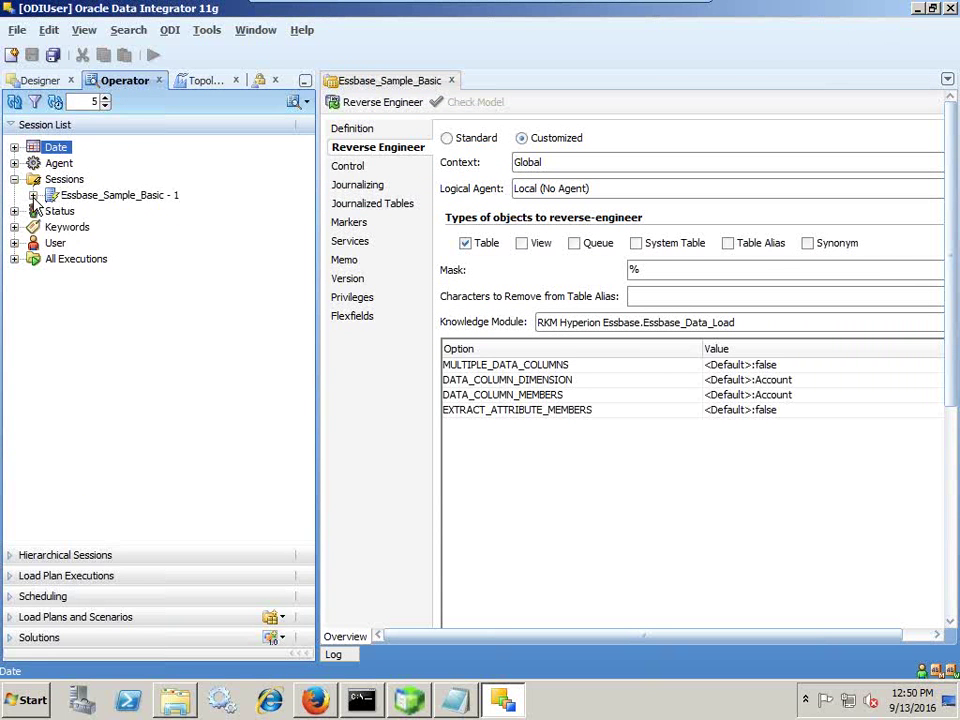
left_click(33, 195)
left_click(52, 211)
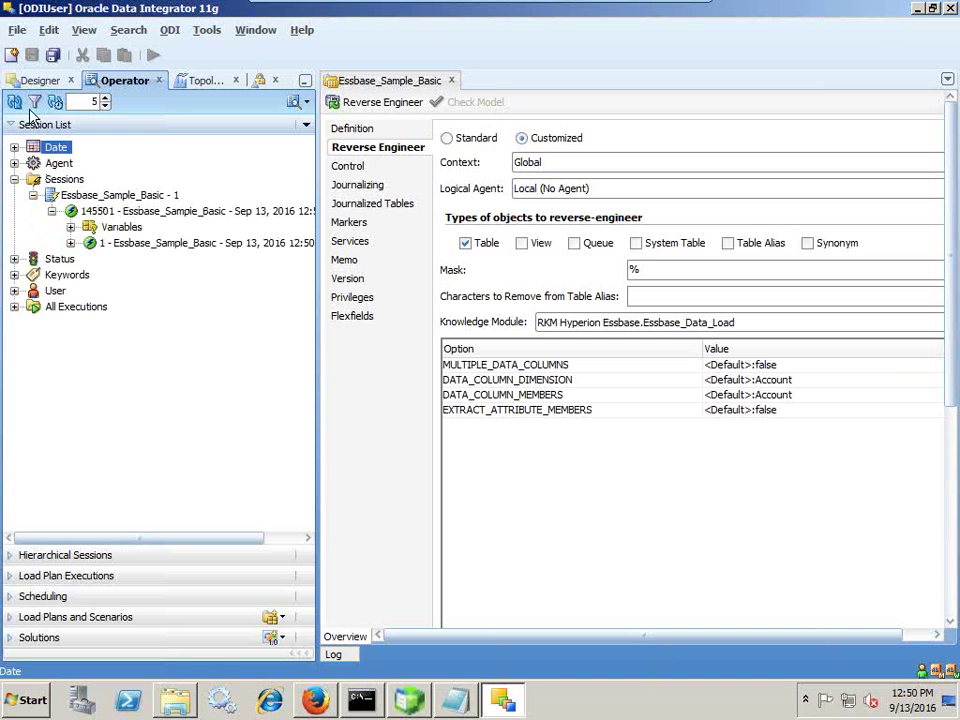
left_click(70, 243)
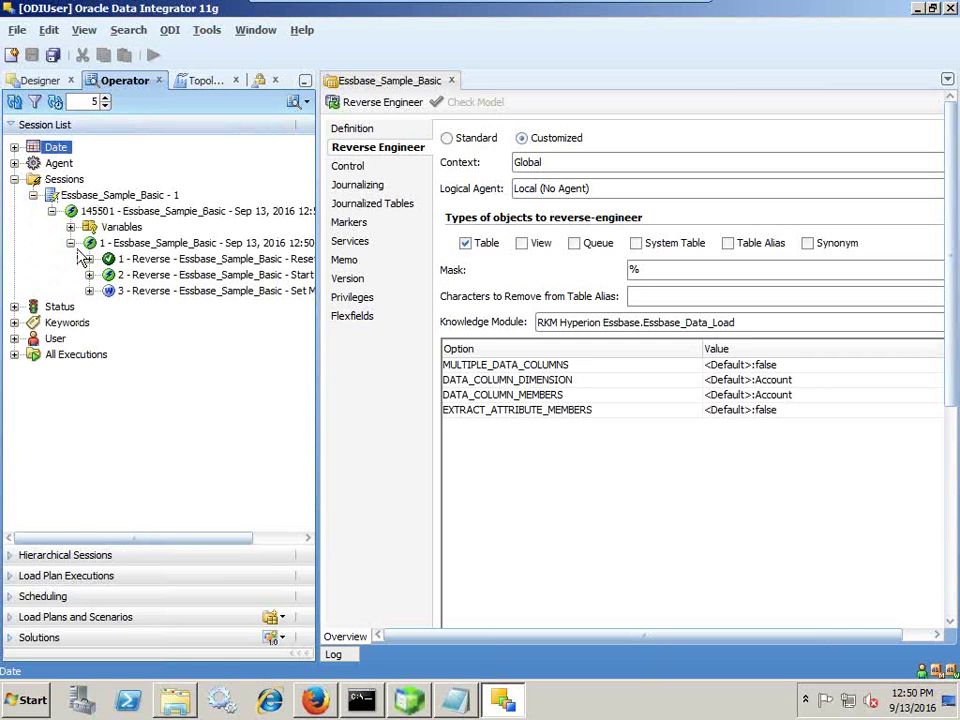
left_click(13, 102)
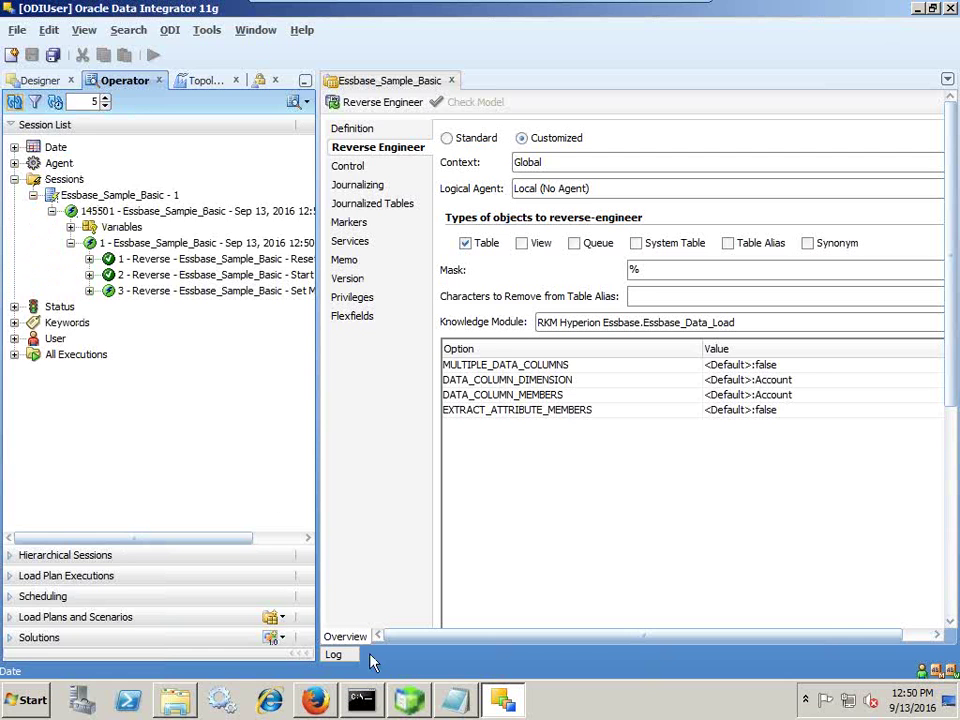
Switch to Essbase Administration Services, move its window clear of the ODI session list, and refresh the sessions
left_click(409, 700)
double_click(165, 15)
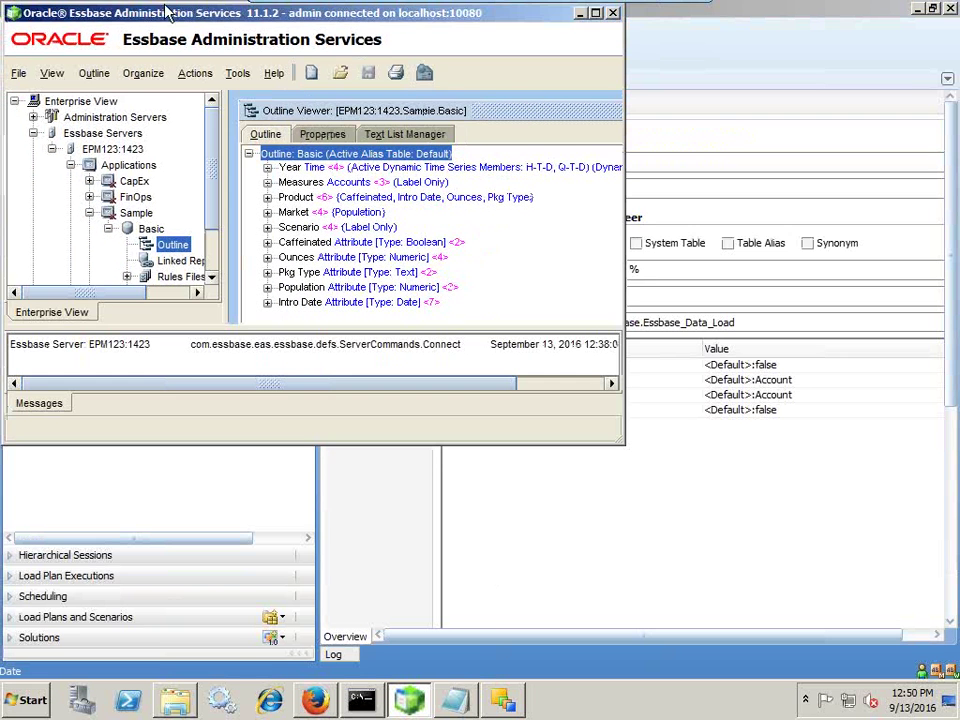
left_click_drag(167, 17, 548, 137)
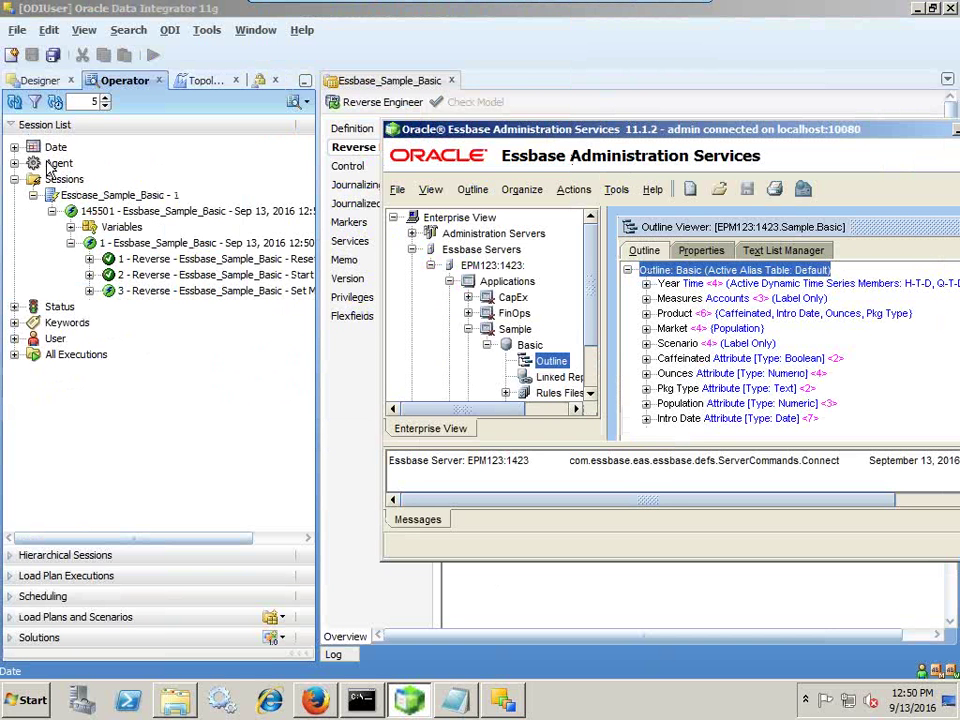
left_click(17, 99)
Expand the Essbase_Sample_Basic model in Designer and review its reverse-engineered datastores, including Sample_BasicData
left_click(32, 84)
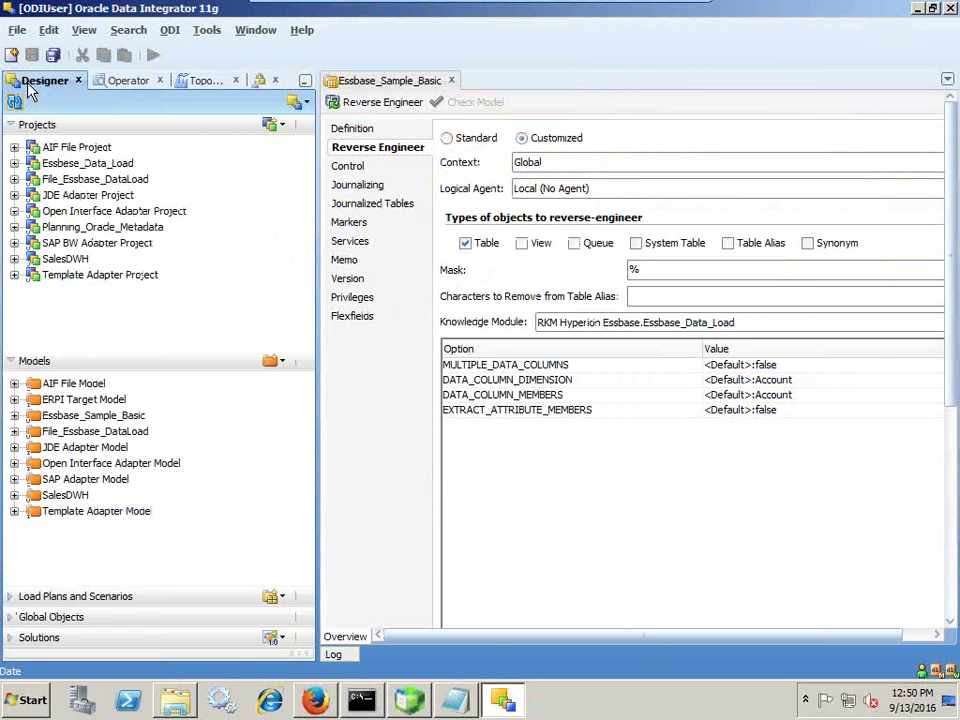
left_click(15, 415)
left_click(33, 431)
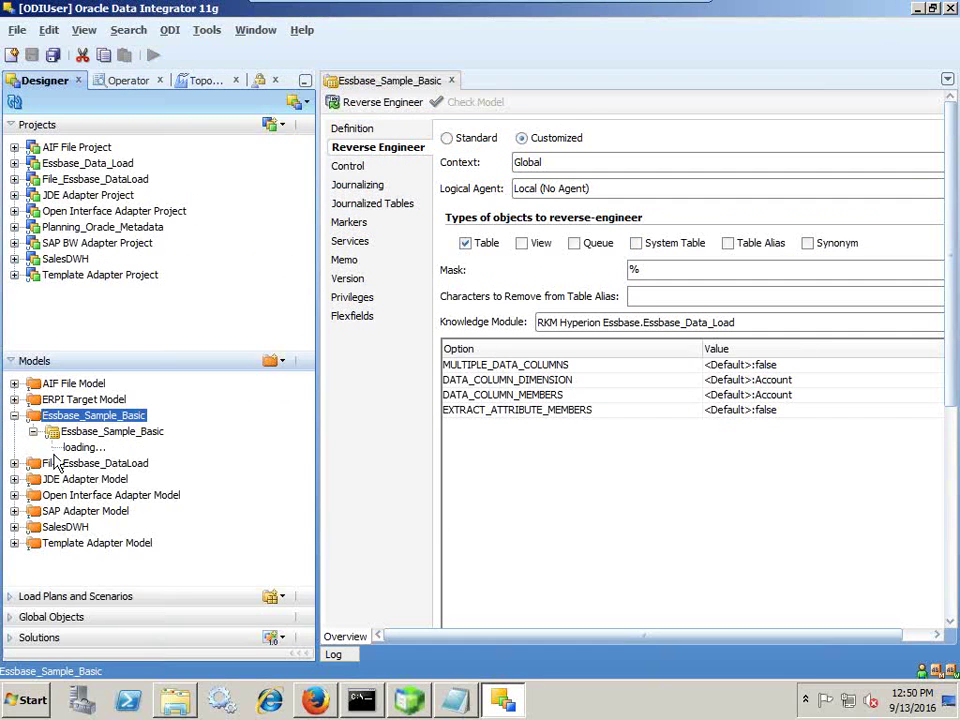
left_click(52, 543)
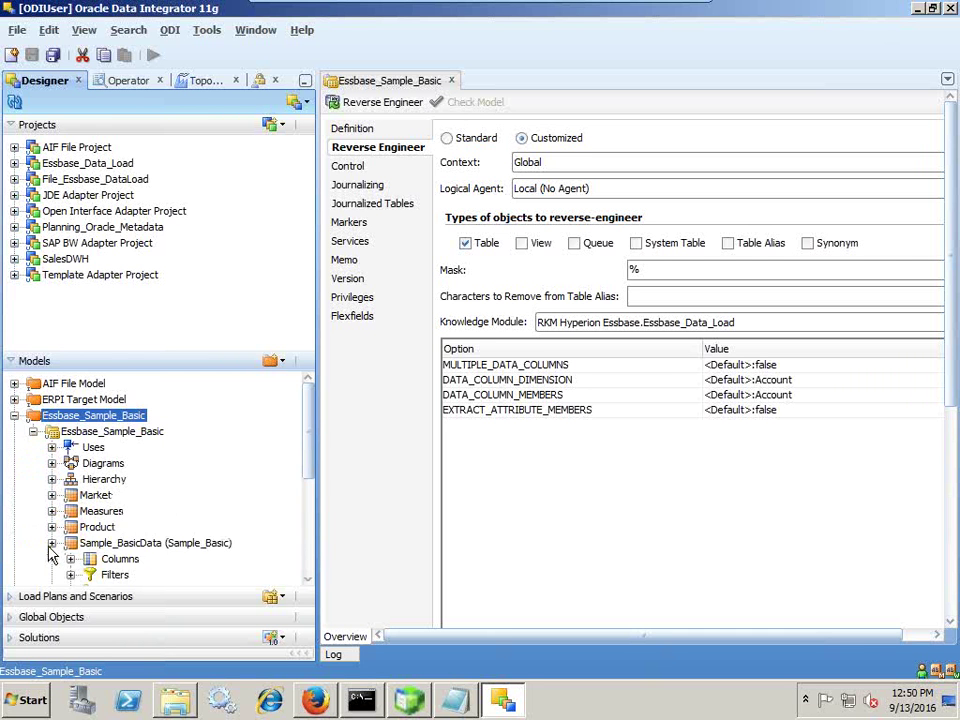
scroll(204, 486, "down", 3)
scroll(204, 486, "up", 2)
left_click(52, 490)
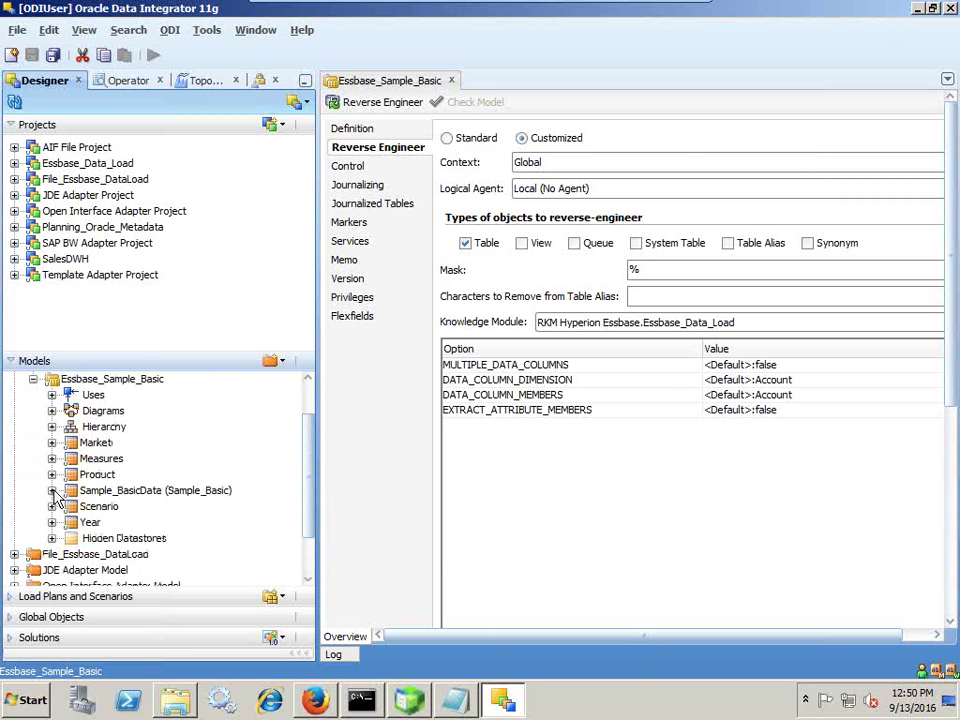
Switch to Essbase Administration Services and compare the Sample.Basic outline dimensions from Year to Scenario with the model's datastores
key("alt+Tab")
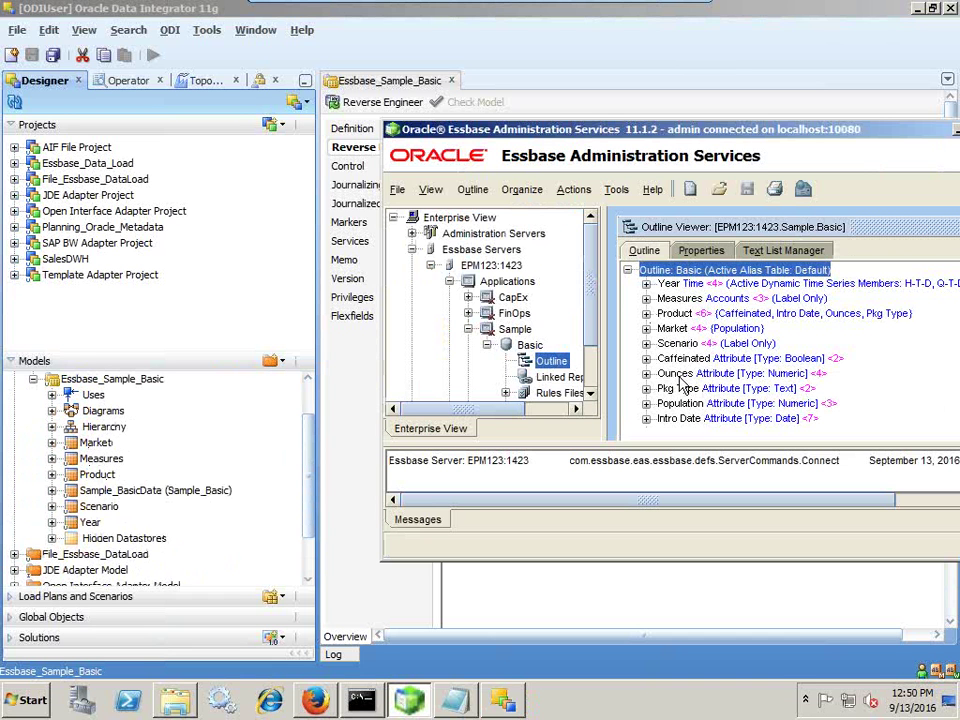
key("Down")
key("Down")
key("Down")
key("Down")
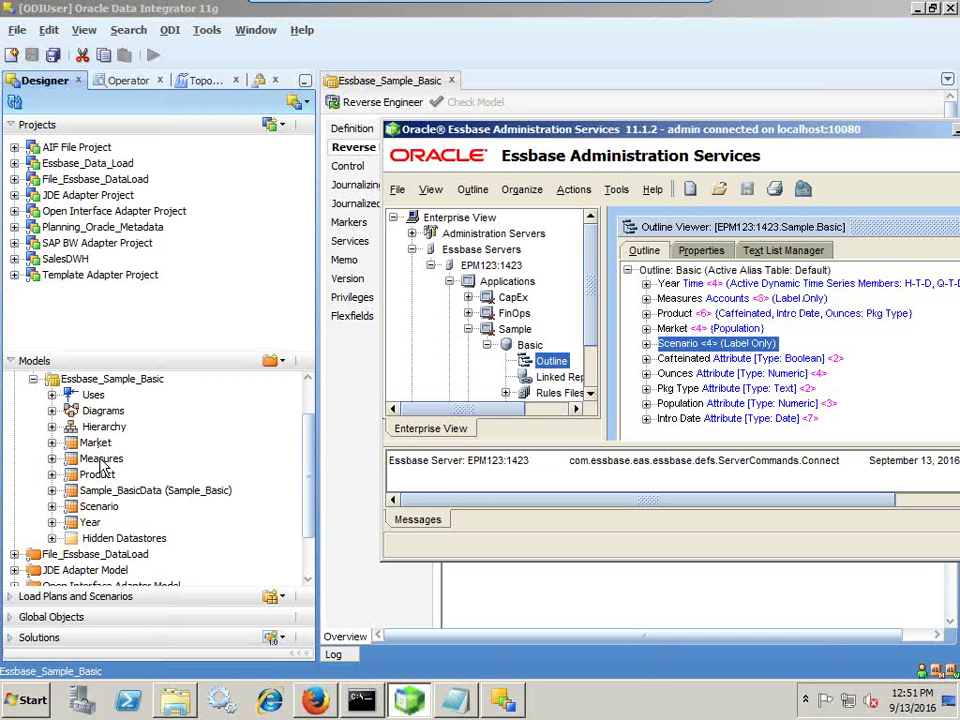
Switch back to Oracle Data Integrator and create a new interface in First Folder of the Essbase_Data_Load project
left_click(583, 66)
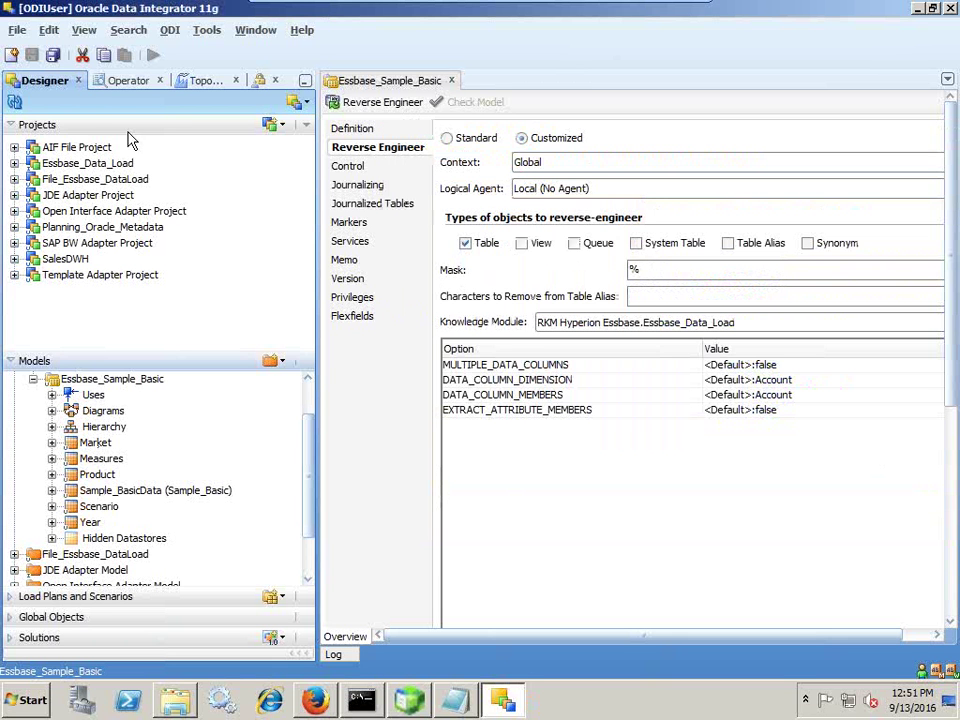
left_click(33, 379)
left_click(15, 415)
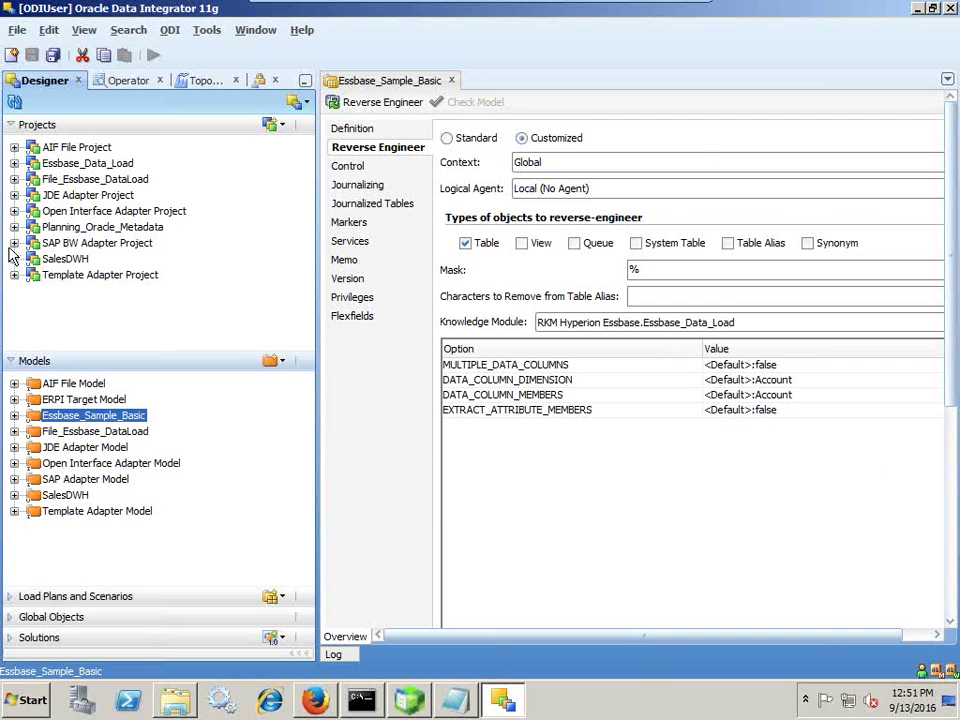
left_click(14, 163)
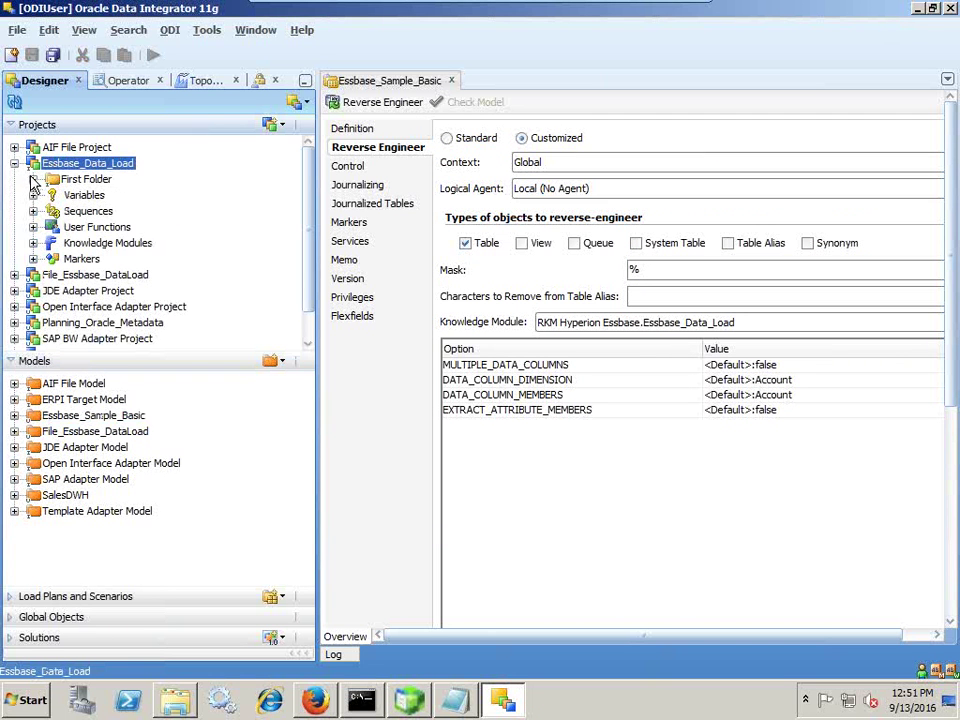
left_click(33, 179)
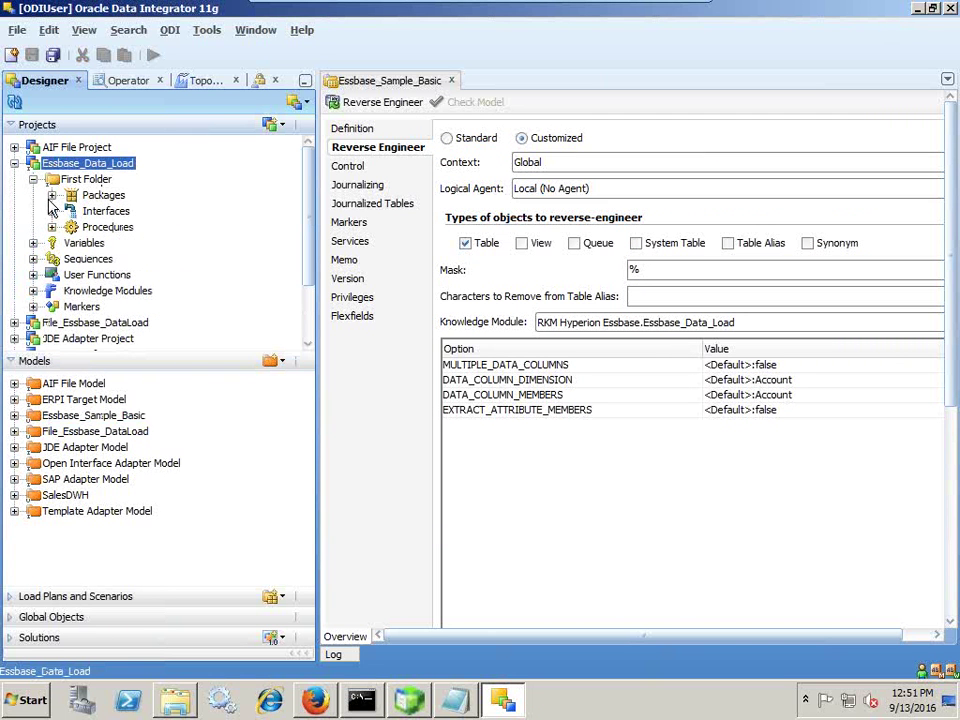
right_click(104, 213)
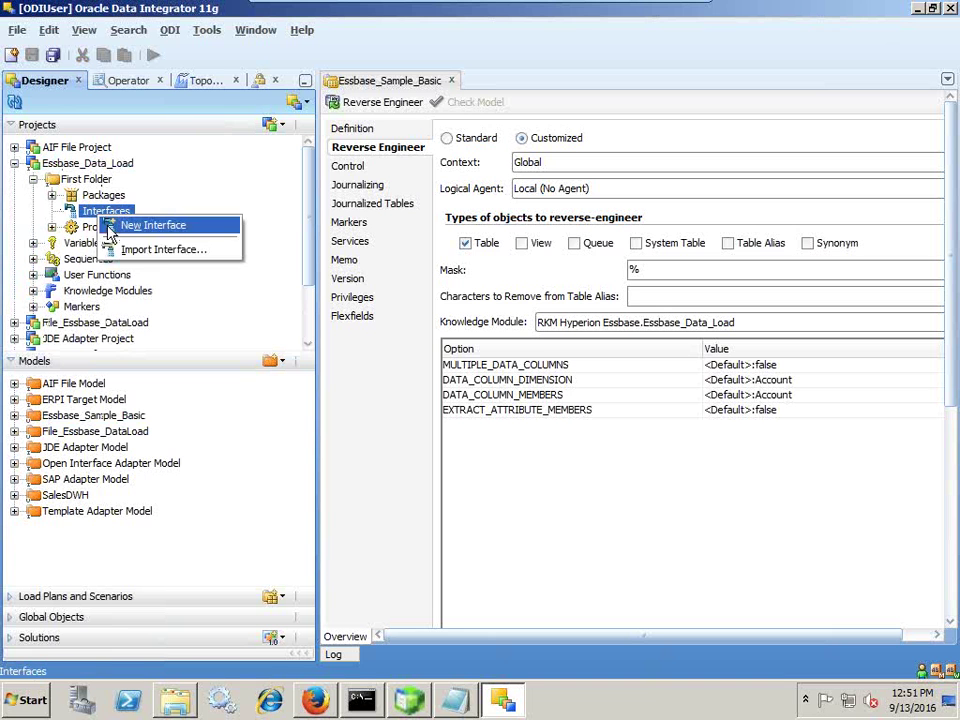
left_click(125, 226)
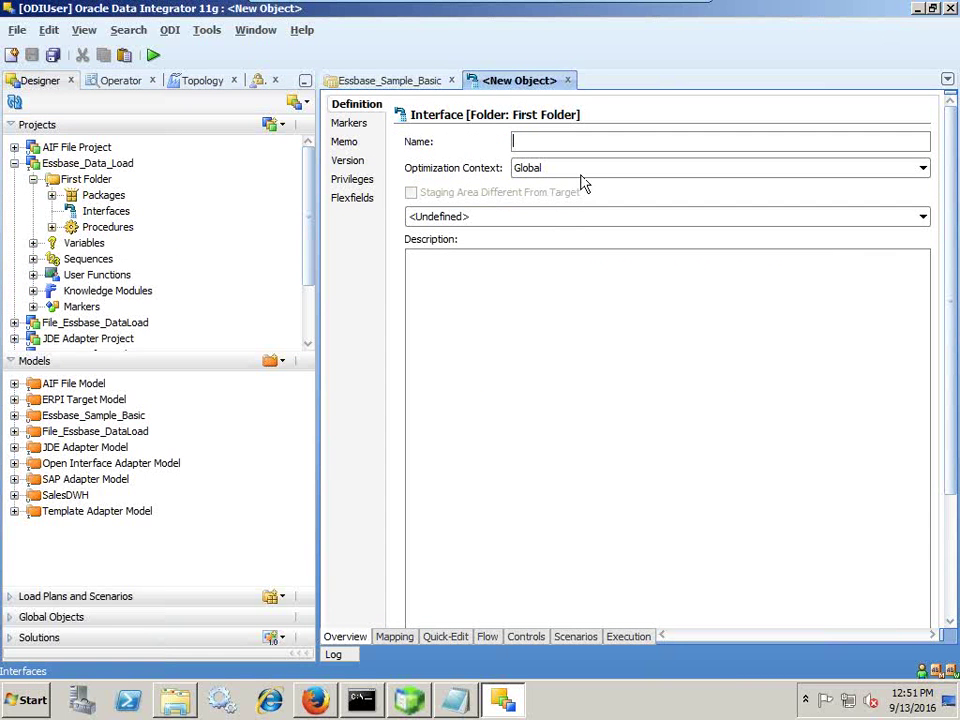
Name the new interface Essbase_Sample_Basic_DL, keeping the Global optimization context
type("Essbas")
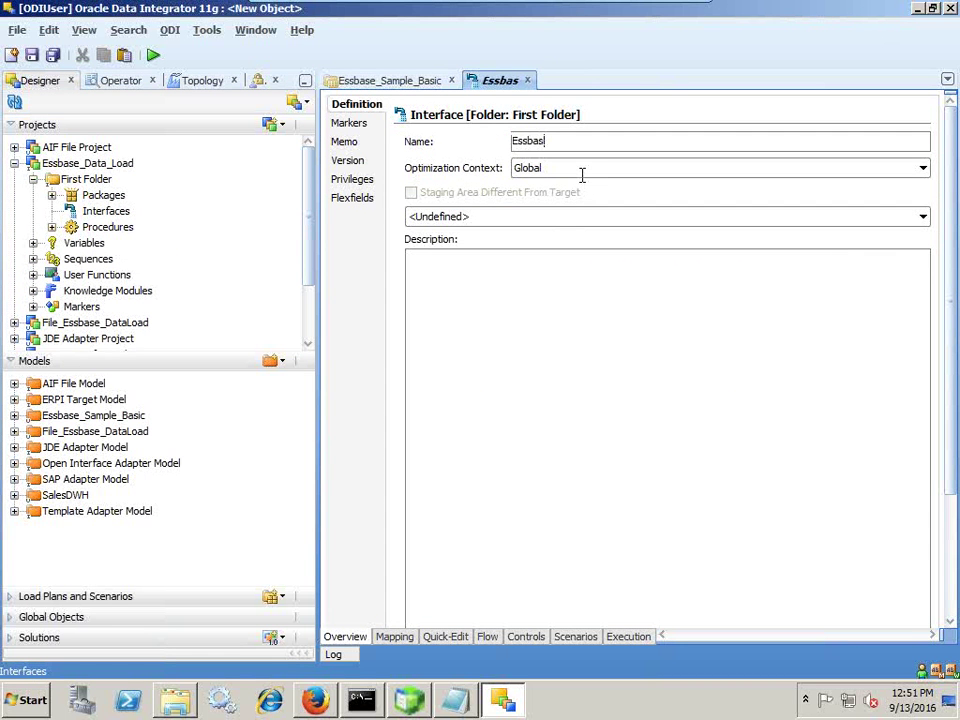
type("e_Sample_")
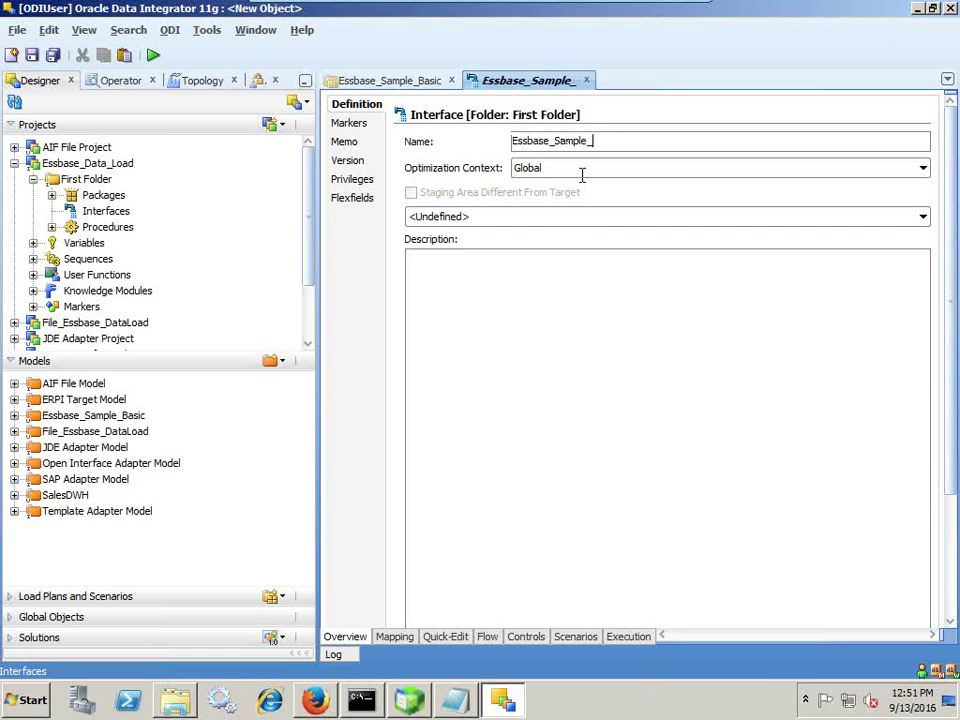
type("Basic")
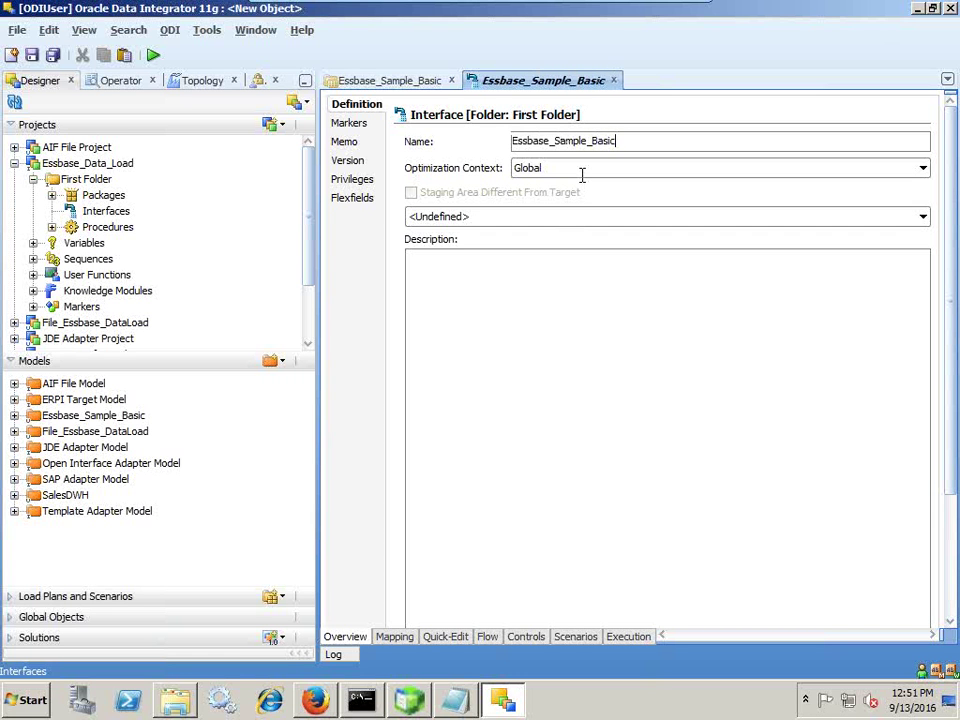
type("_DL")
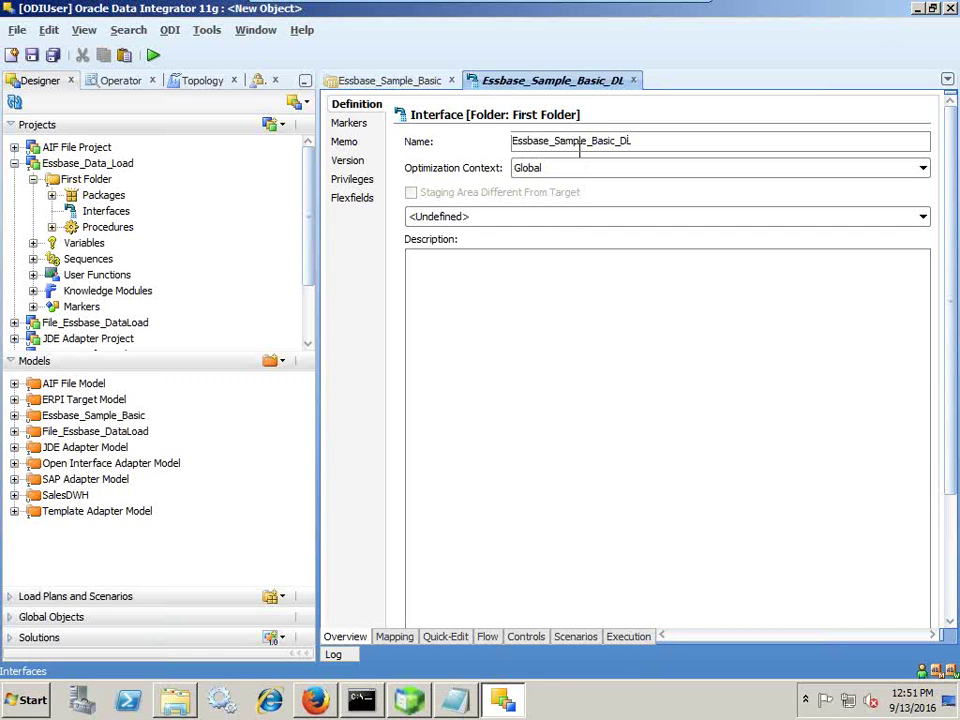
left_click(506, 216)
left_click(432, 117)
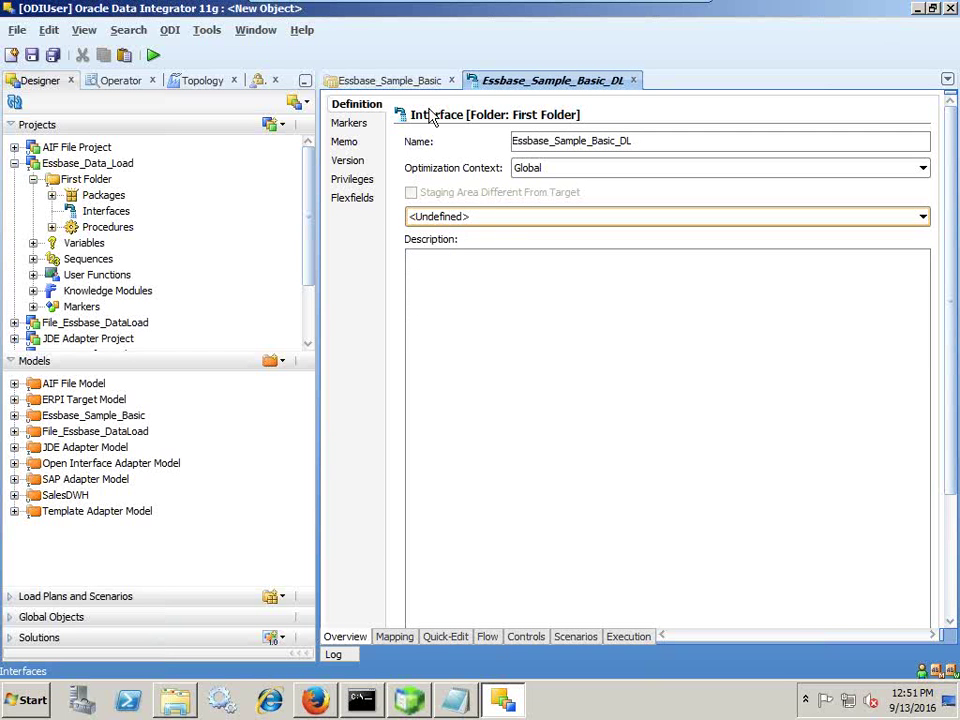
Add the File_Sample_Basic (Sample_Date1.txt) datastore from the File_Essbase_DataLoad model as the source in the interface's mapping
left_click(395, 637)
left_click(15, 431)
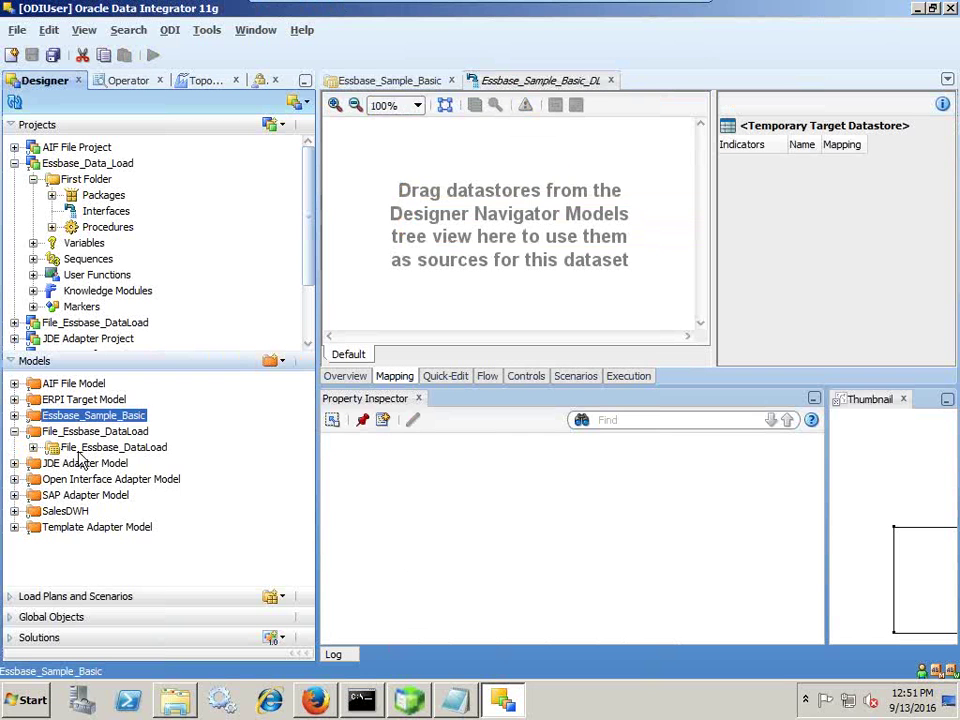
left_click(112, 449)
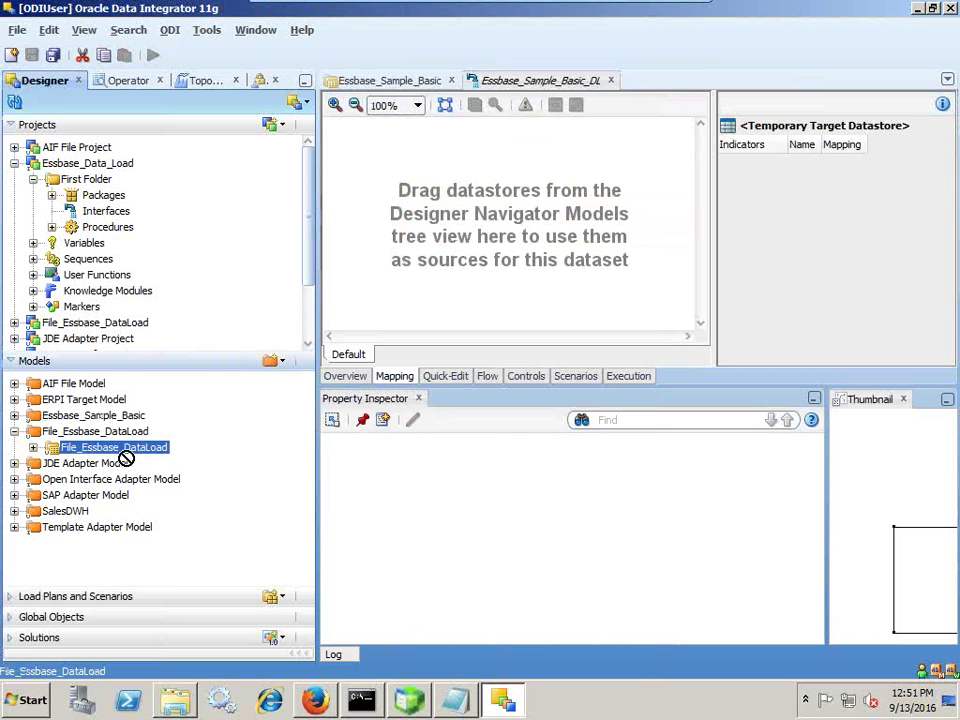
left_click(33, 447)
left_click(180, 480)
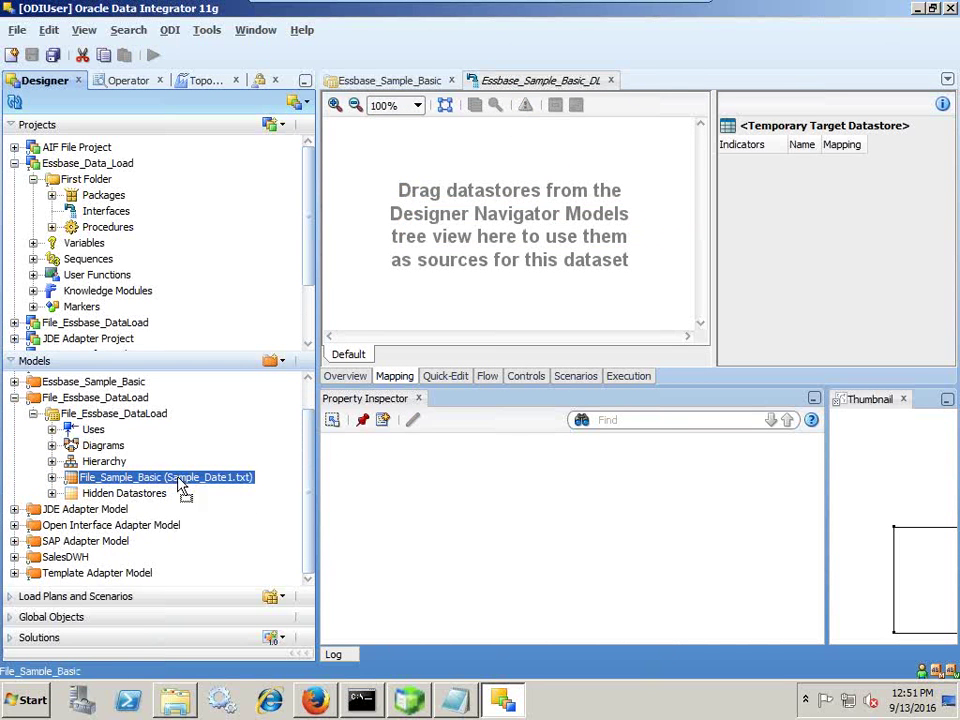
left_click_drag(438, 232, 469, 227)
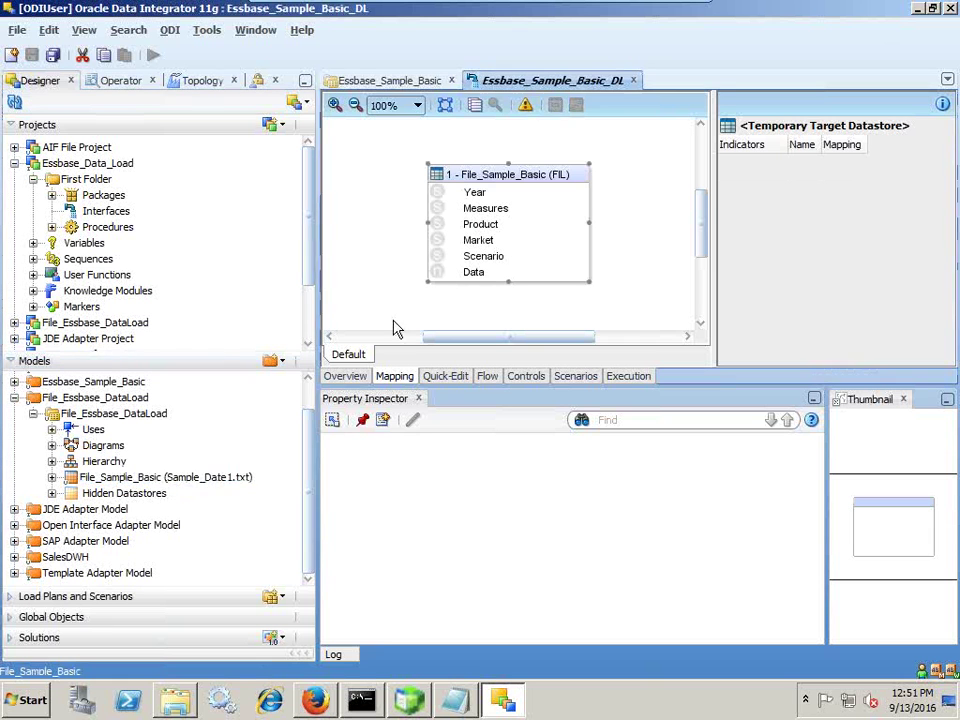
Set Sample_BasicData from the Essbase_Sample_Basic model as the mapping's target datastore and accept automatic mapping
left_click(14, 383)
left_click(110, 511)
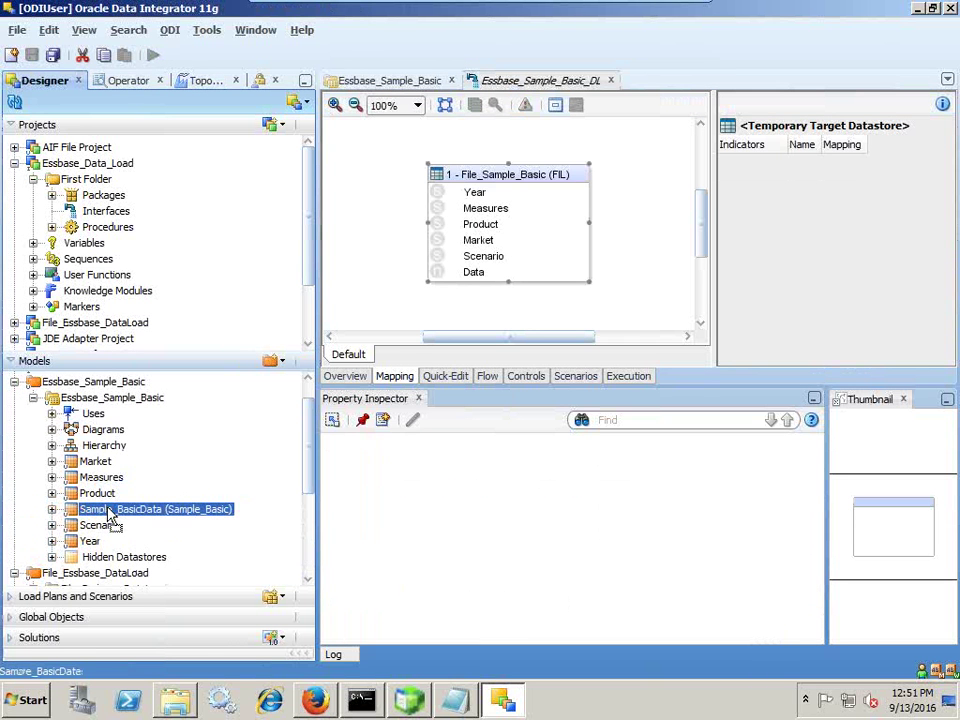
left_click_drag(110, 511, 720, 240)
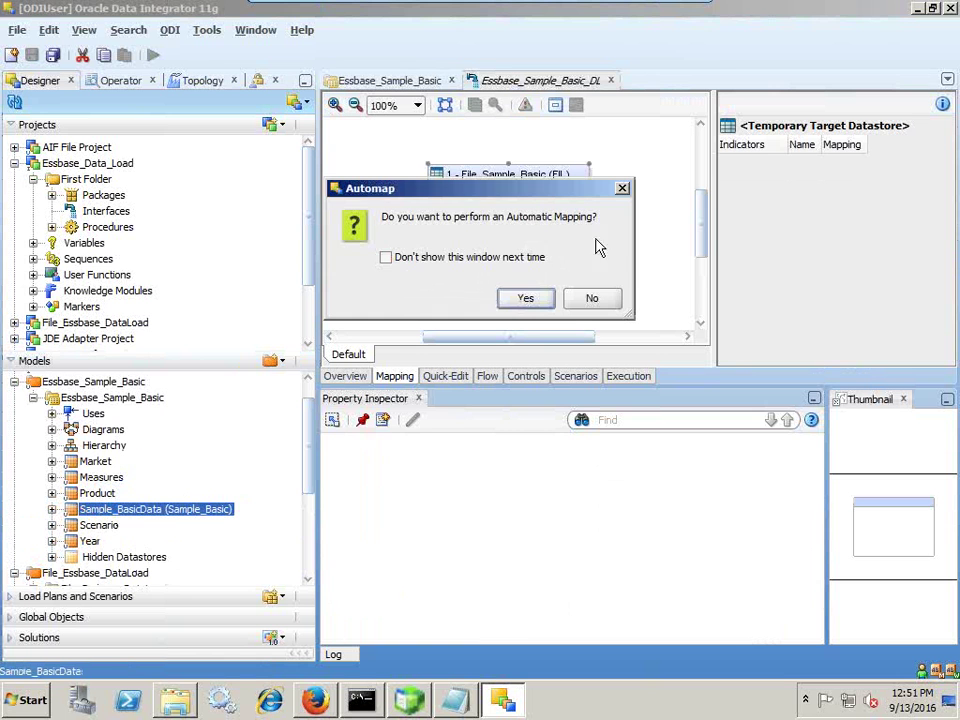
left_click(525, 298)
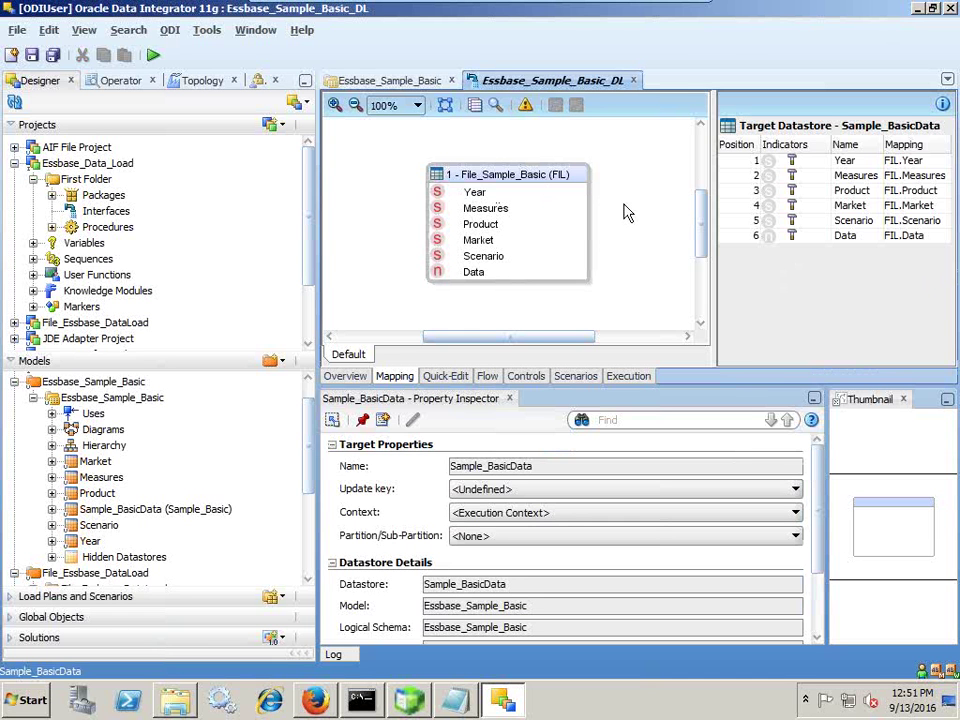
Check the interface's flow, then enable a staging area different from the target and set it to In-Memory Engine: SUNOPSIS_MEMORY_ENGINE
left_click(346, 376)
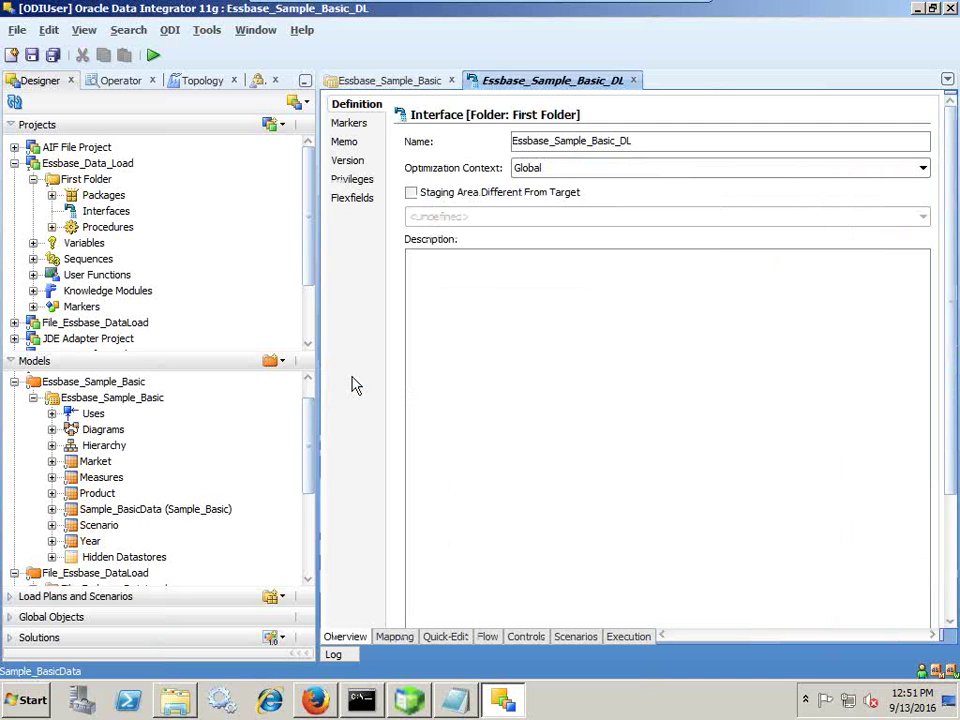
left_click(488, 636)
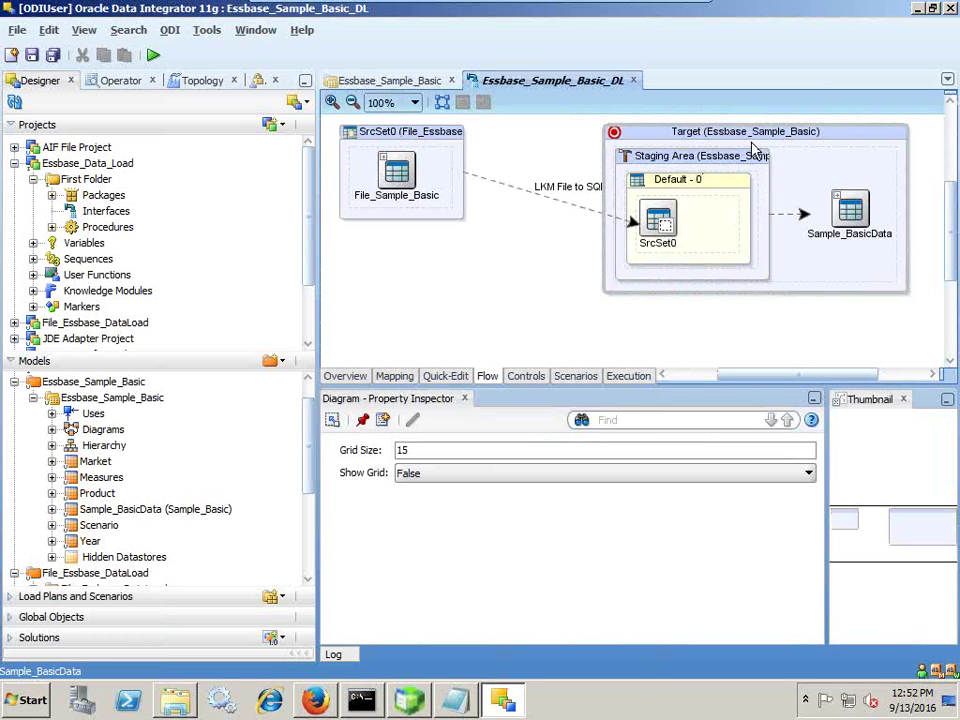
left_click(345, 378)
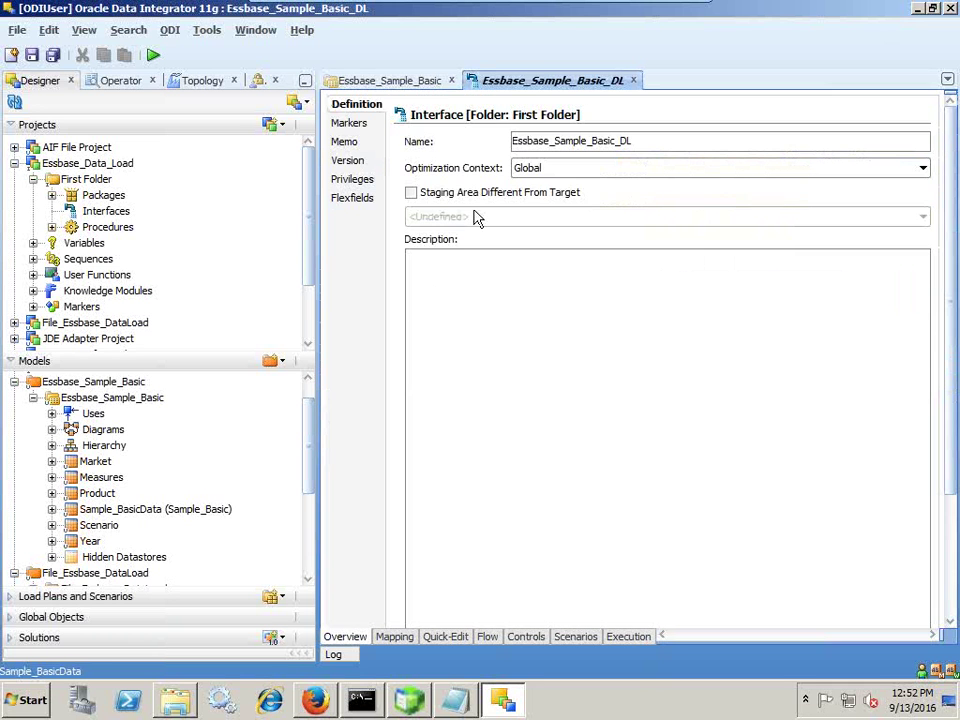
left_click(470, 193)
left_click(497, 216)
scroll(519, 311, "down", 3)
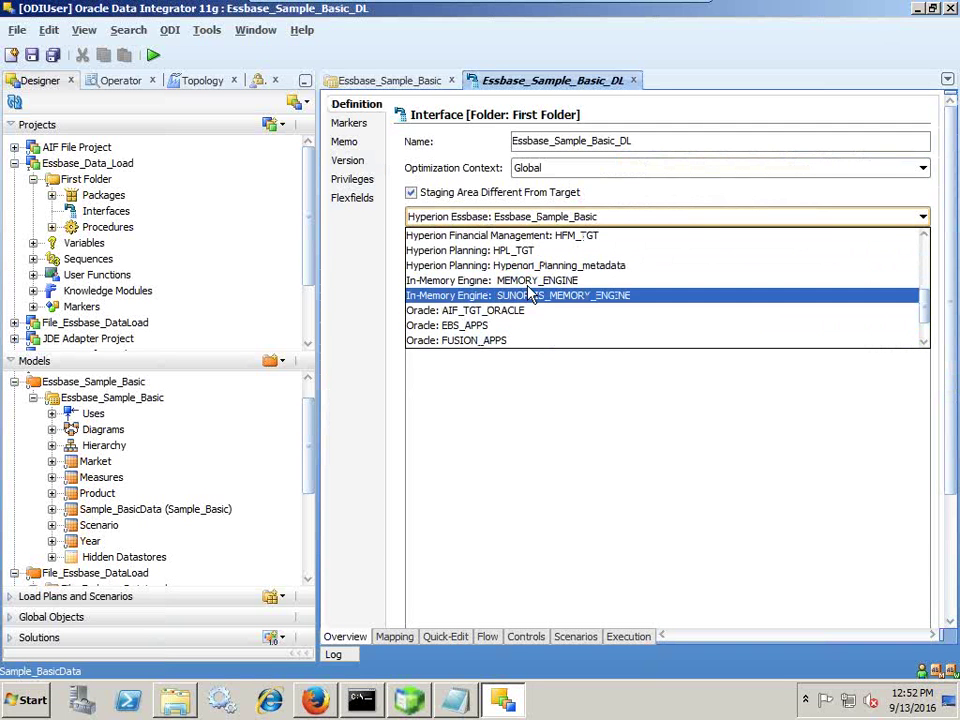
left_click(530, 294)
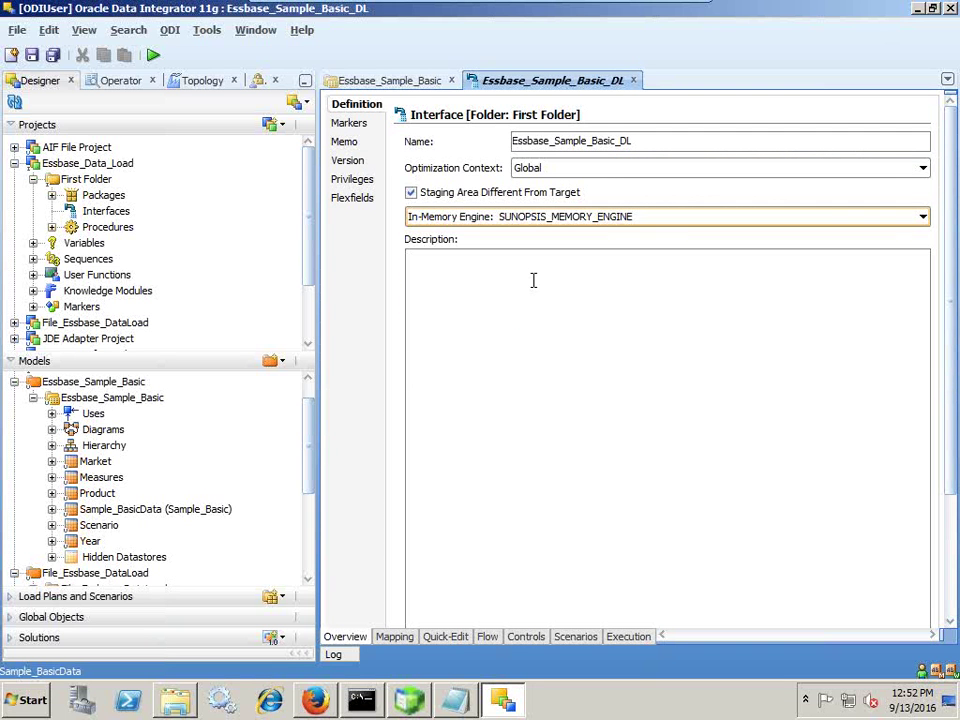
Arrange the source set, staging area and target in the interface's flow diagram, and inspect their knowledge module settings
left_click(487, 637)
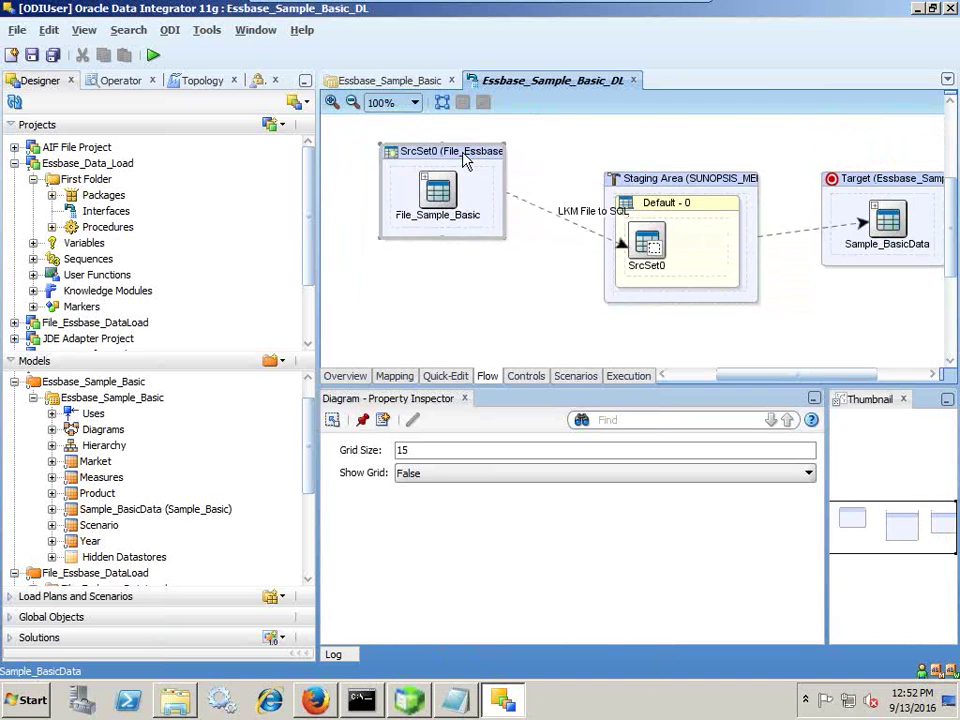
left_click_drag(463, 160, 478, 212)
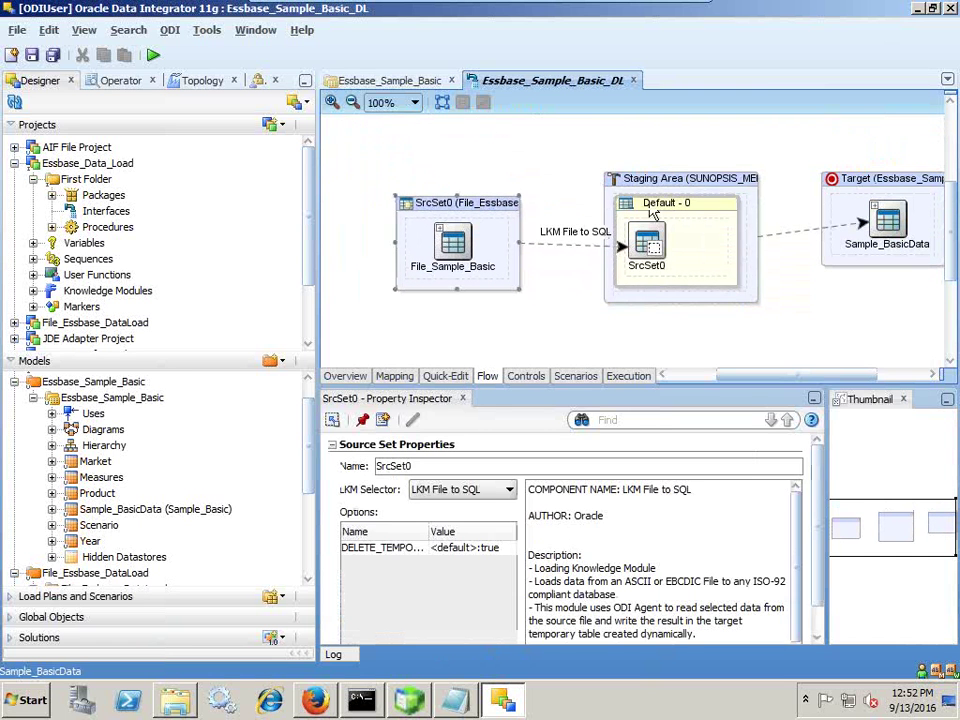
left_click_drag(662, 180, 647, 171)
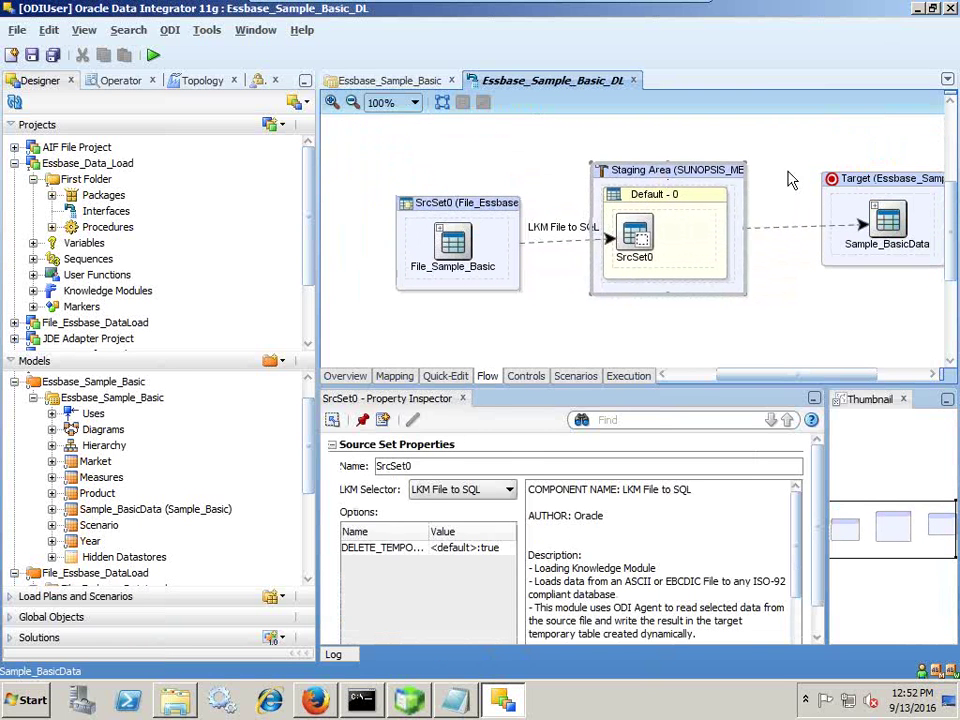
left_click_drag(851, 189, 829, 194)
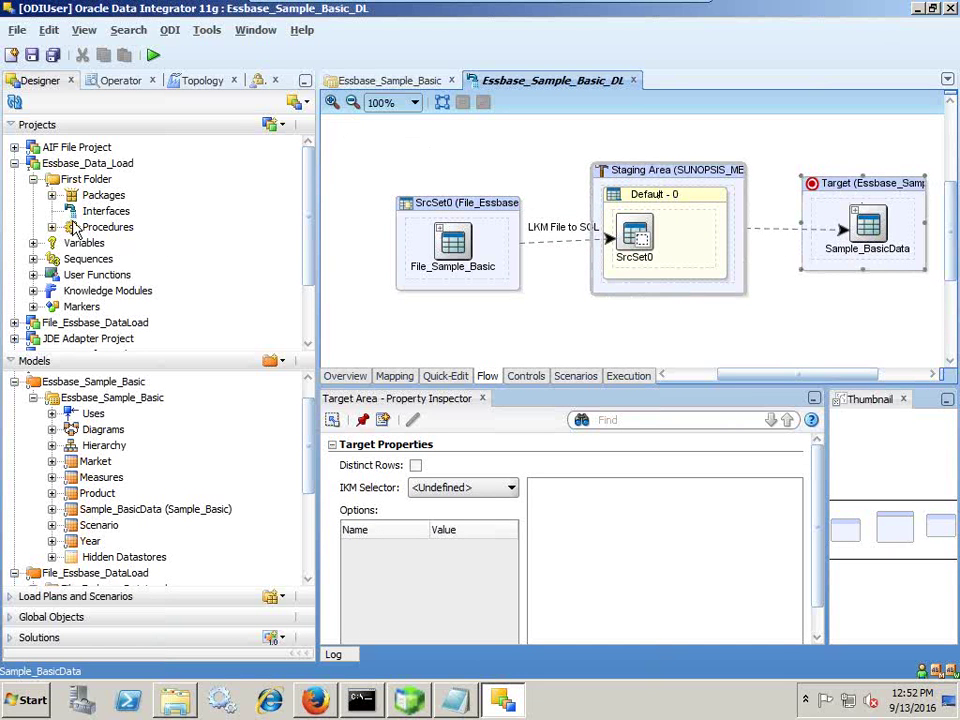
Import the IKM SQL to Hyperion Essbase (DATA) knowledge module into Essbase_Data_Load and close the import report
left_click(33, 290)
scroll(150, 326, "down", 2)
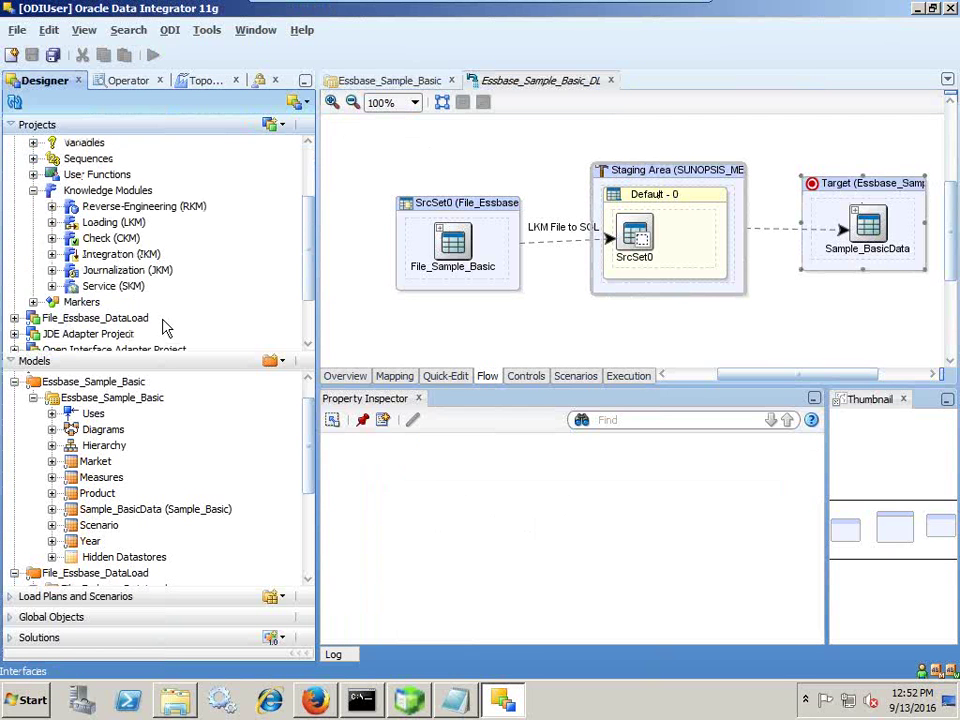
right_click(118, 258)
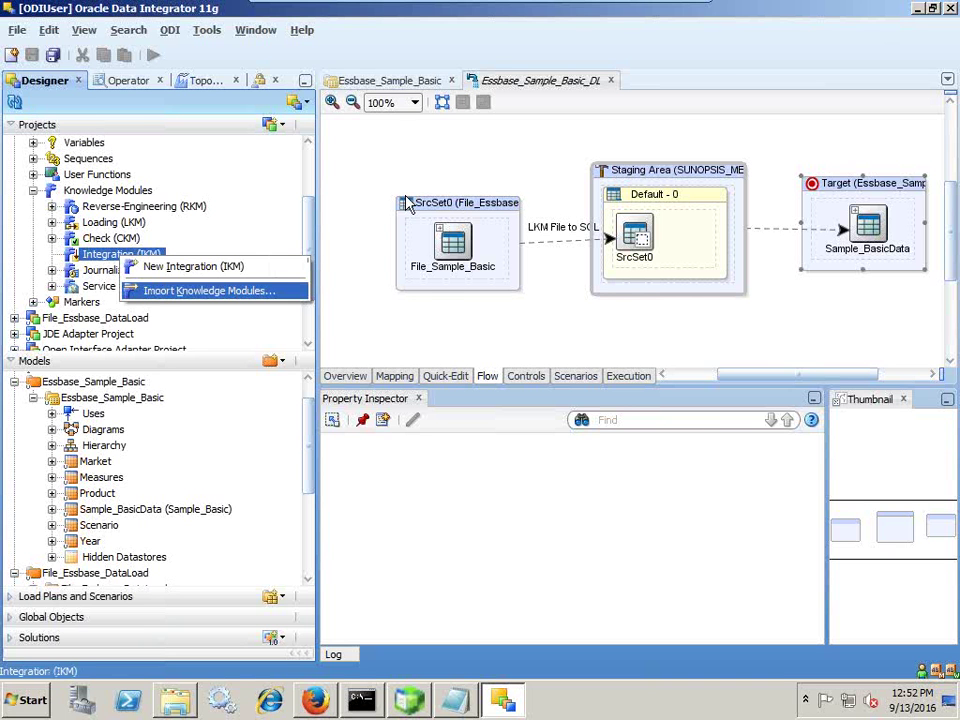
key("Return")
scroll(450, 317, "down", 4)
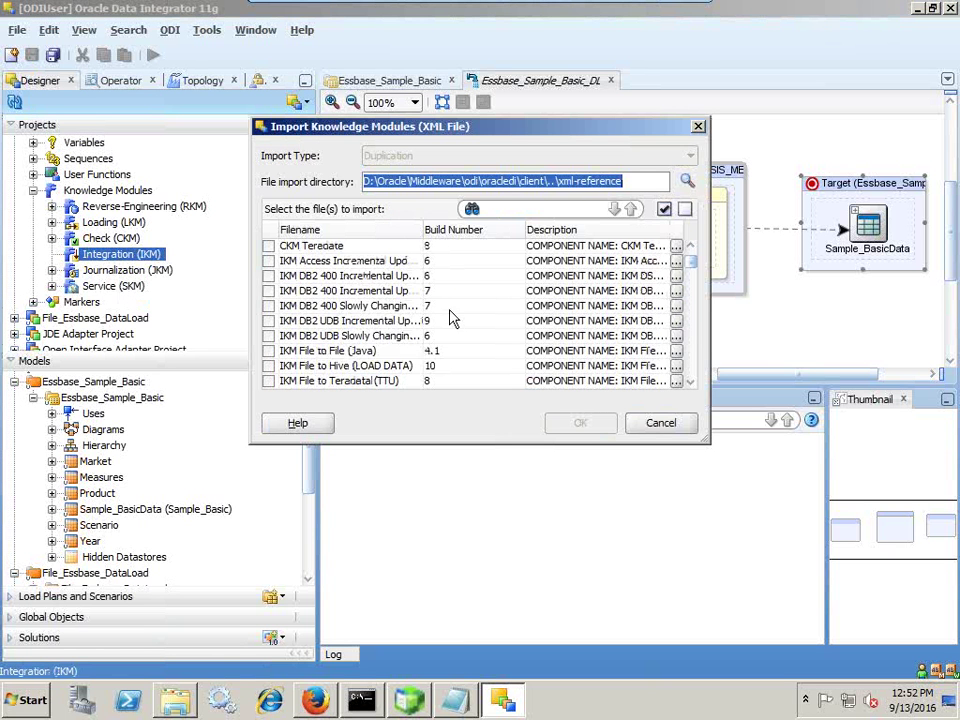
left_click_drag(433, 229, 488, 229)
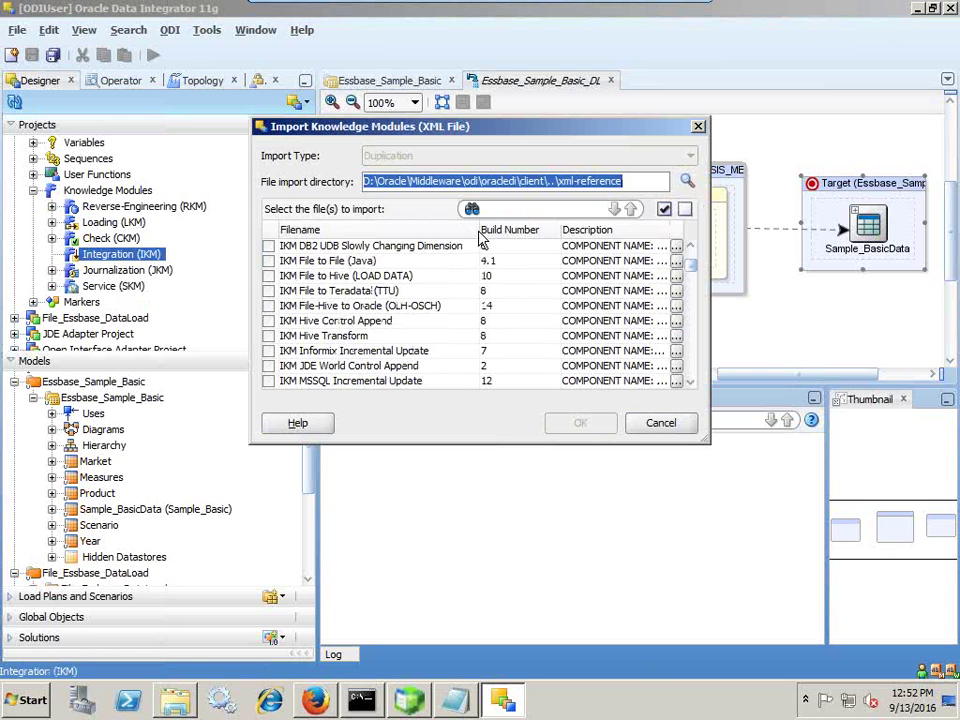
scroll(428, 305, "down", 8)
scroll(428, 305, "down", 2)
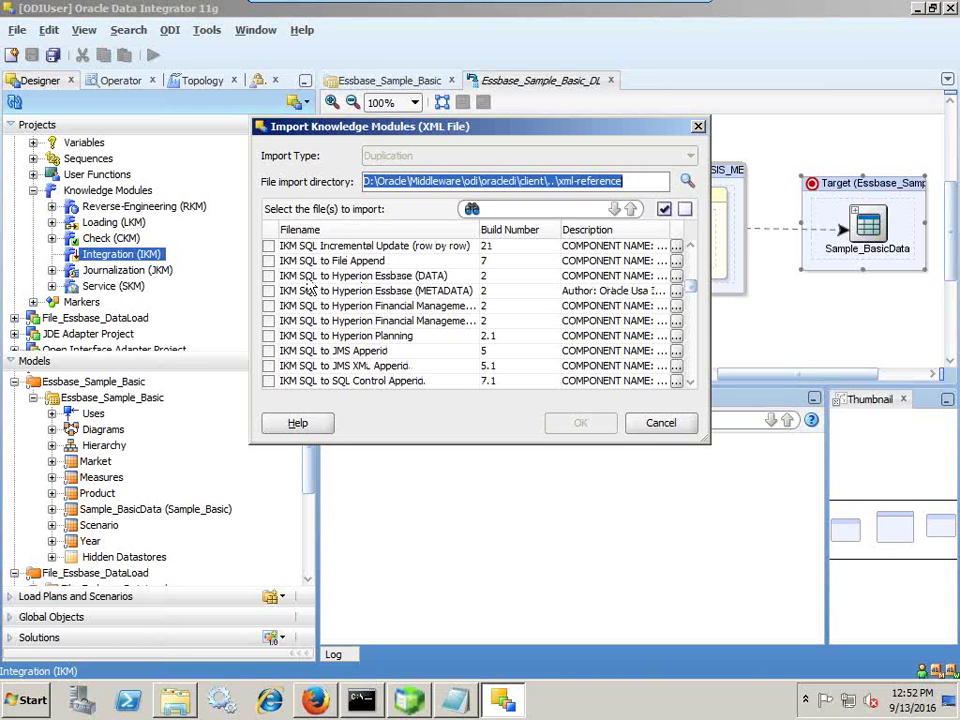
left_click(268, 276)
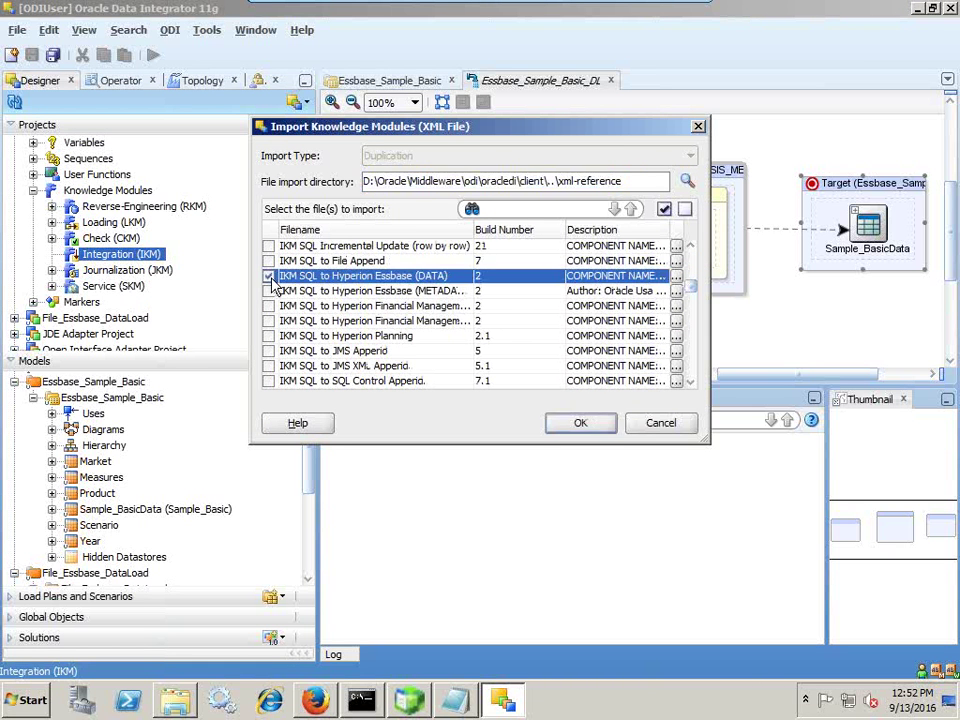
left_click(577, 422)
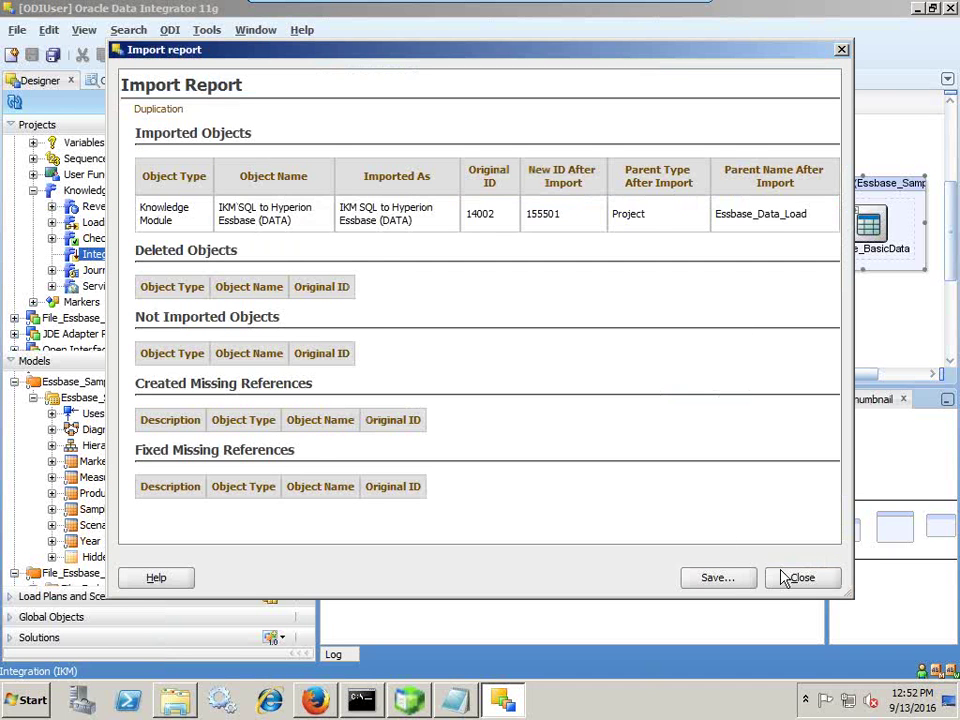
left_click(787, 574)
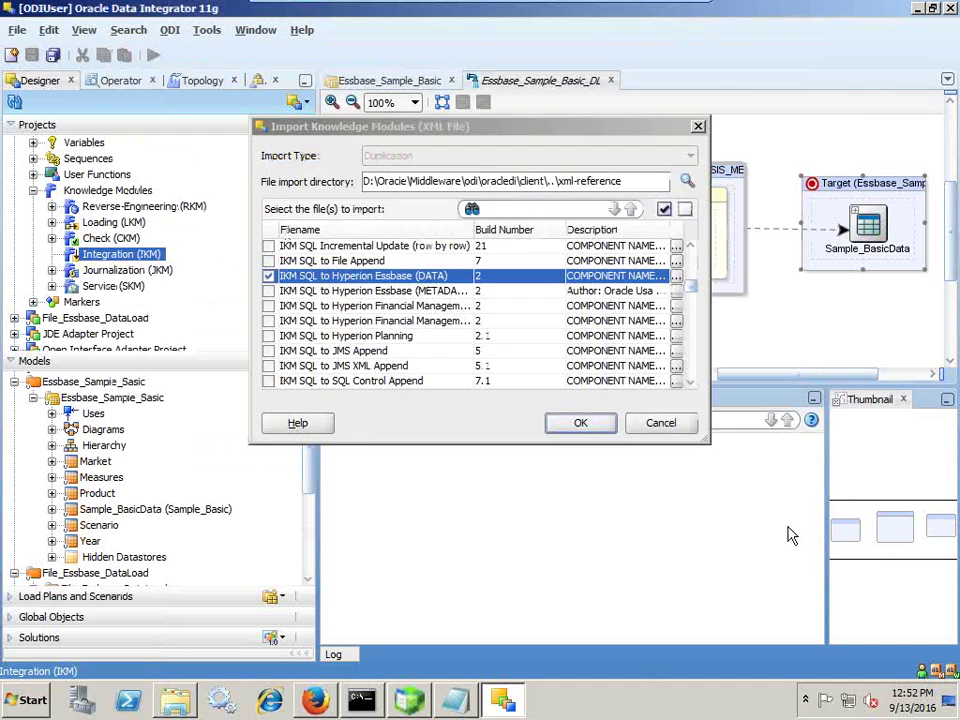
Set the flow target's IKM to IKM SQL to Hyperion Essbase (DATA) and save the Essbase_Sample_Basic_DL interface
left_click(844, 199)
left_click(505, 496)
left_click(490, 528)
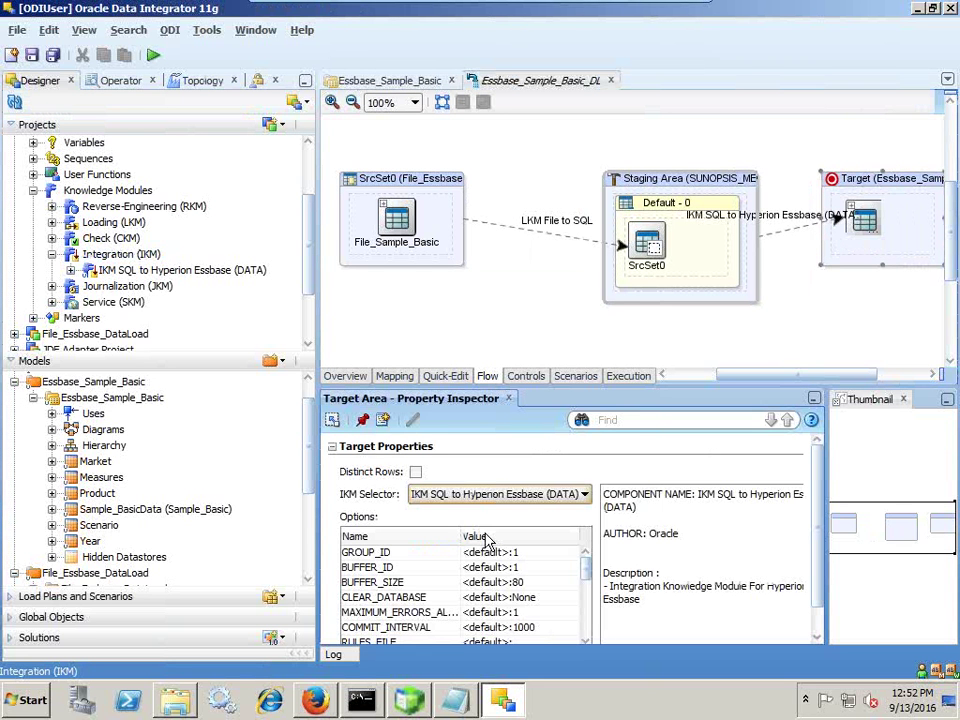
left_click(33, 56)
Move the staging area and target closer to the source set in the flow diagram and view the target's IKM options
left_click_drag(683, 180, 604, 170)
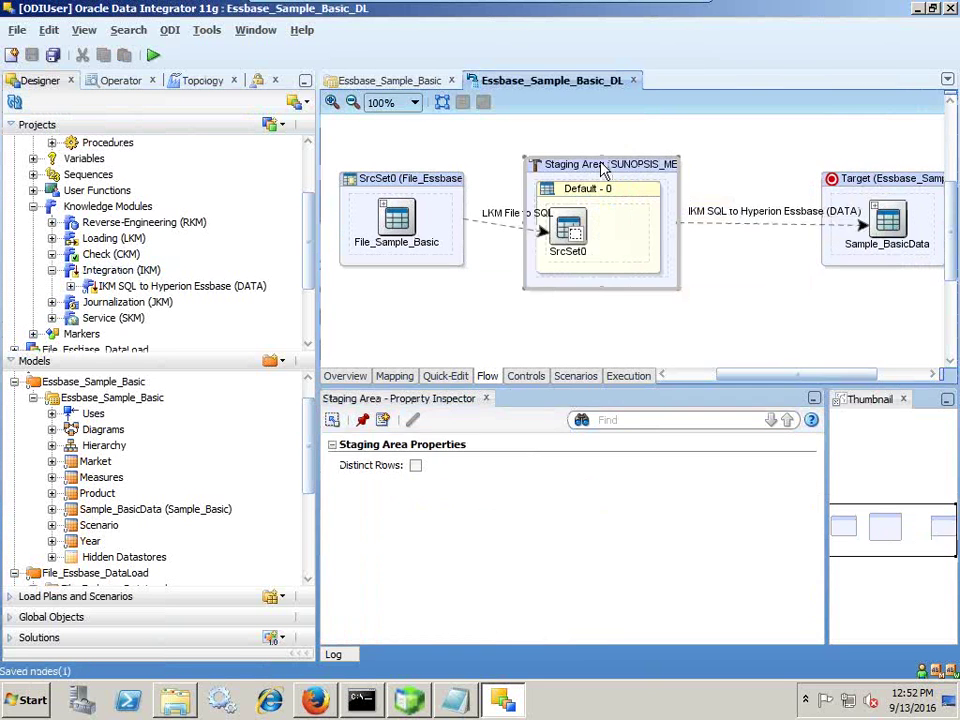
left_click_drag(861, 189, 789, 189)
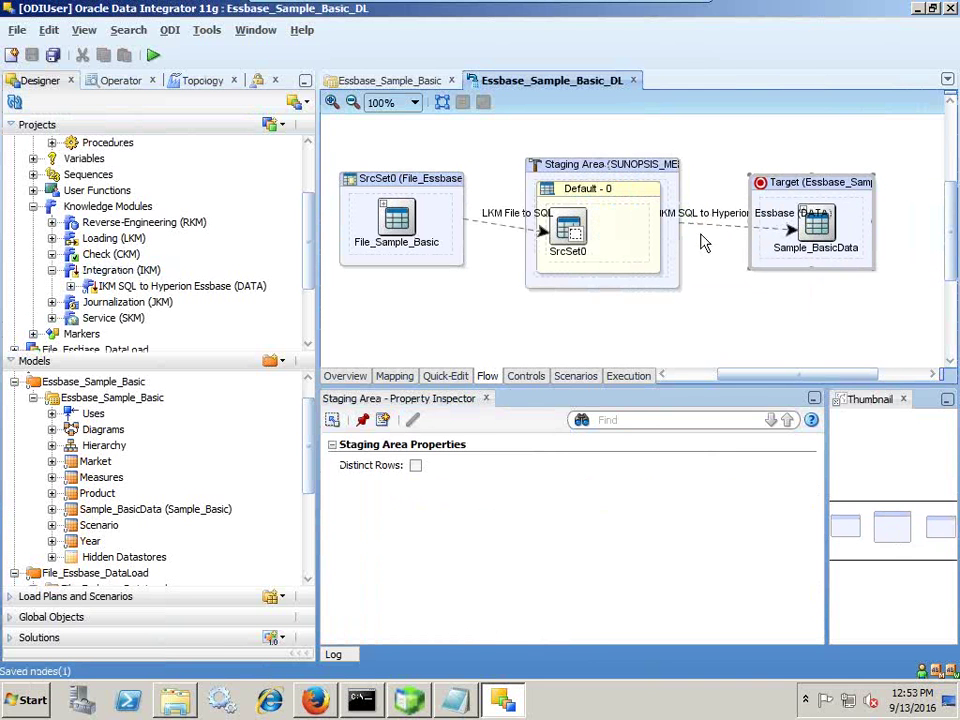
left_click(790, 225)
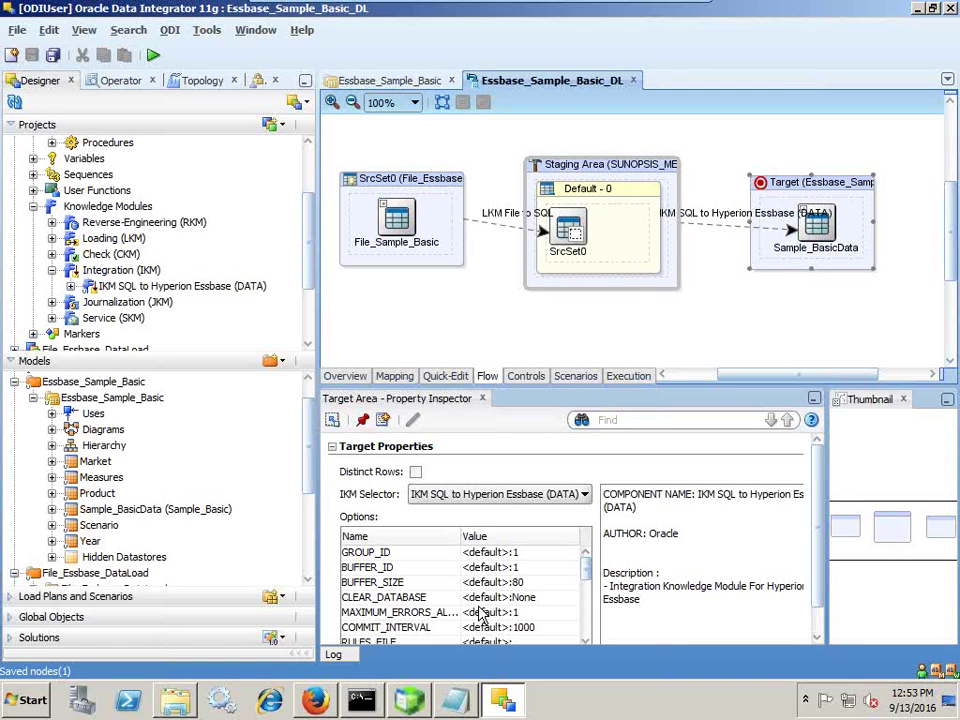
Switch to Essbase Administration Services and clear all loaded data from the Sample.Basic database
left_click(418, 703)
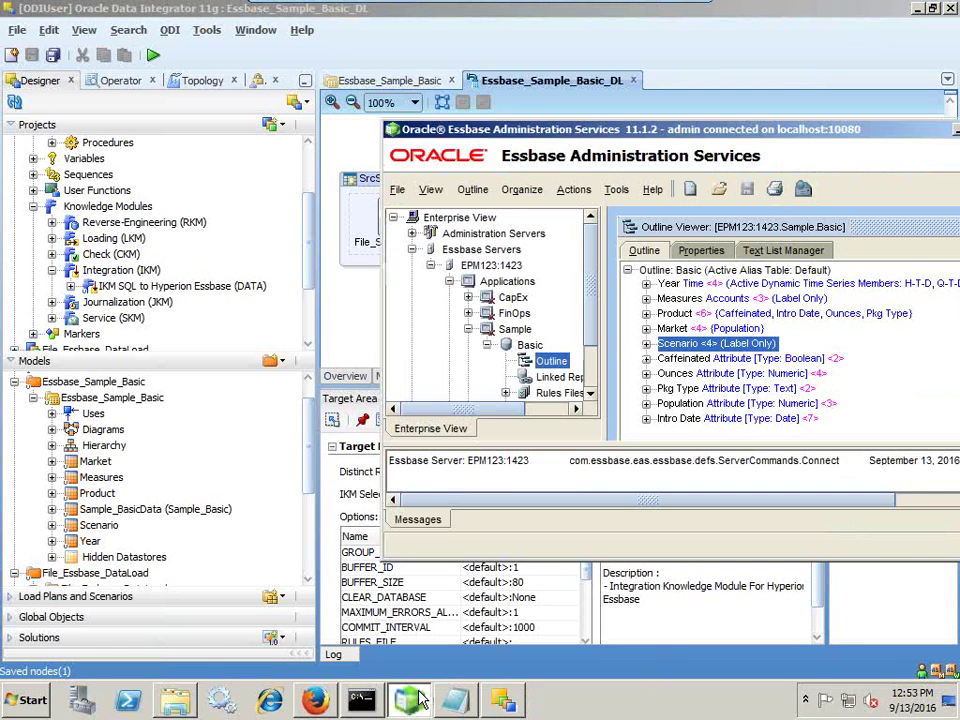
double_click(655, 140)
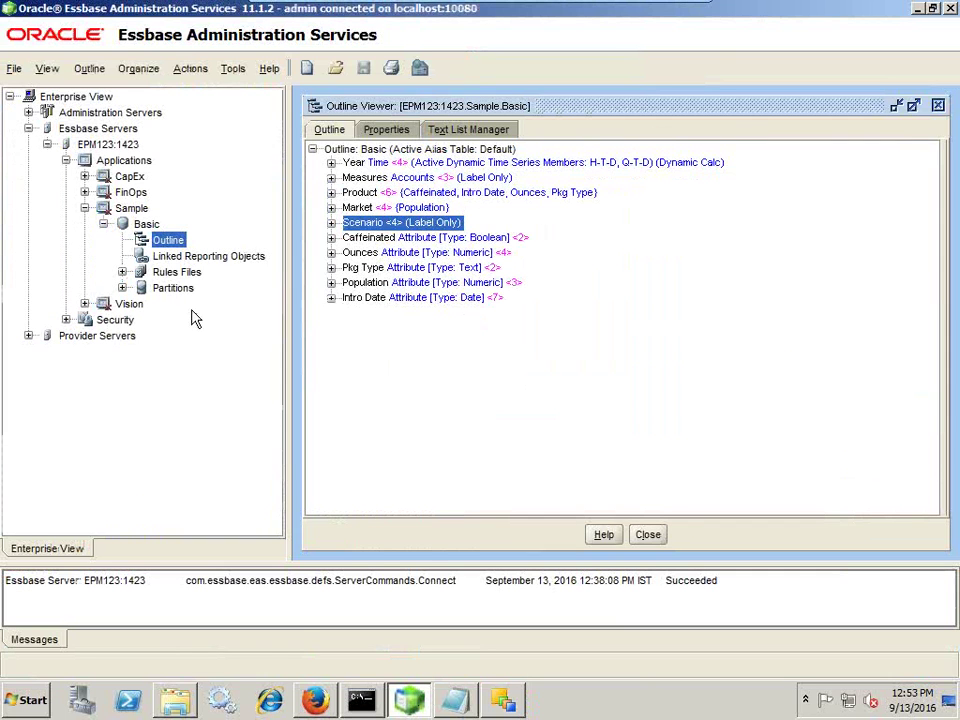
right_click(146, 224)
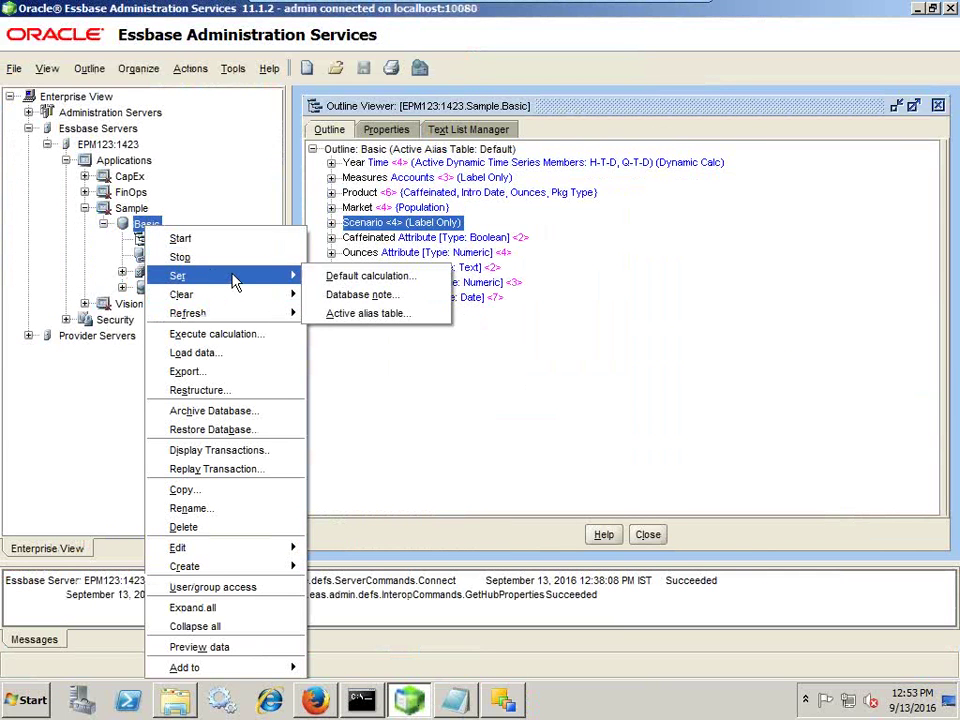
mouse_move(250, 298)
left_click(335, 295)
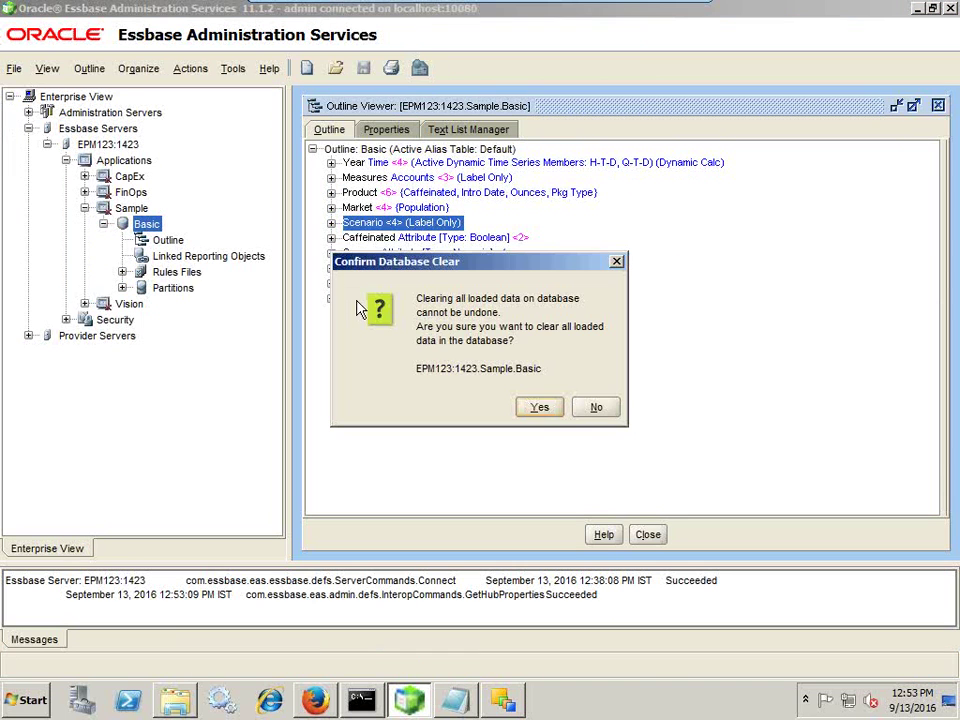
left_click(540, 408)
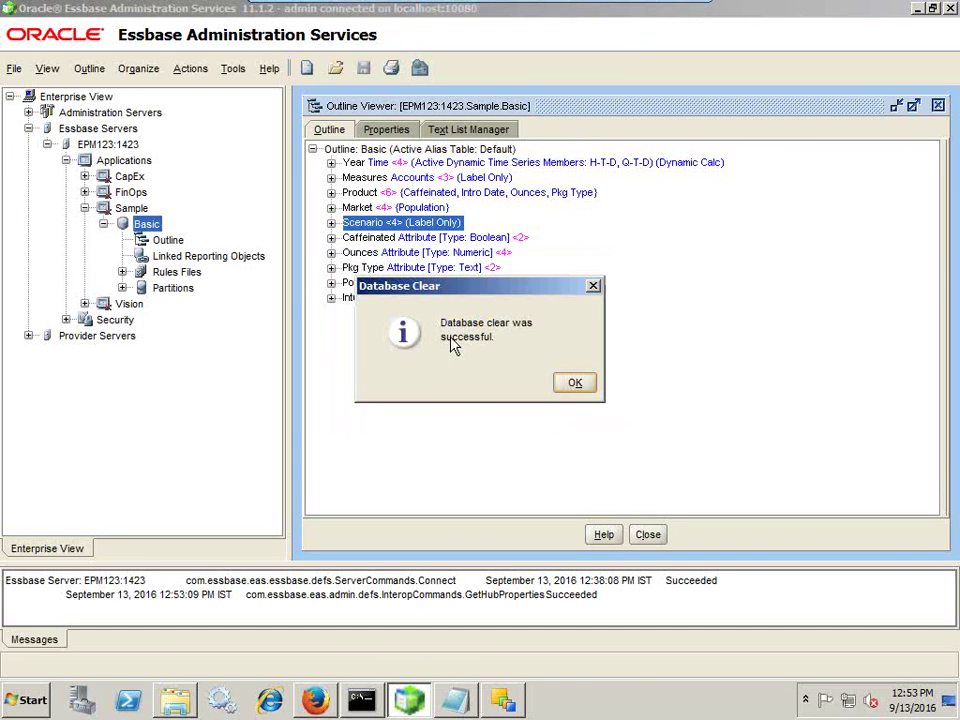
left_click(576, 386)
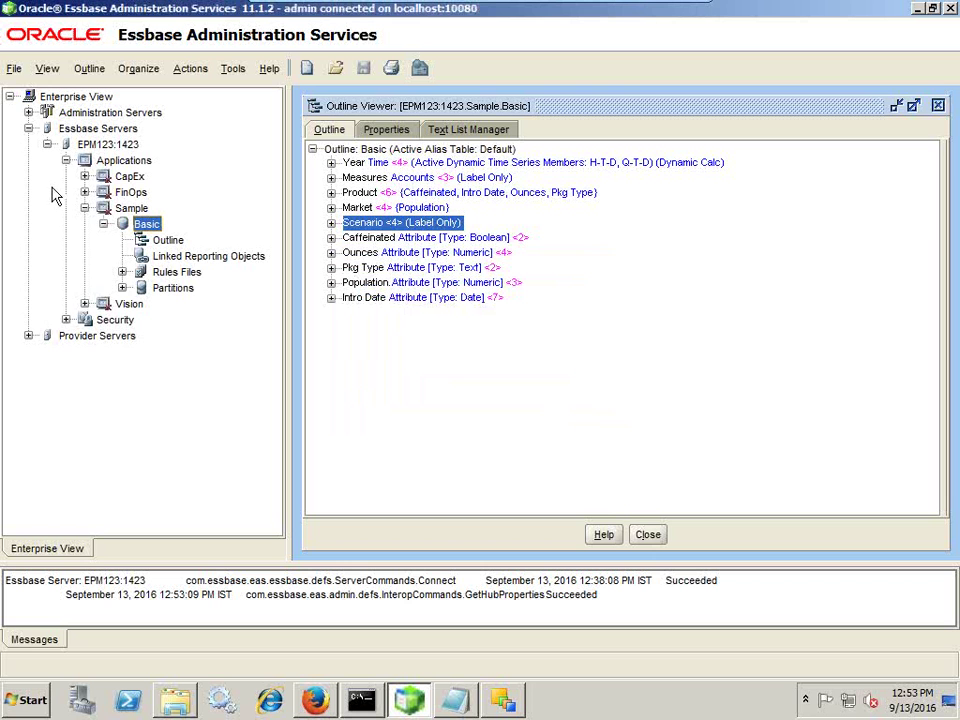
Open and lock Basic's DataLoad rules file, and open the data file Sample_Date1.txt from the file system in it
left_click(122, 272)
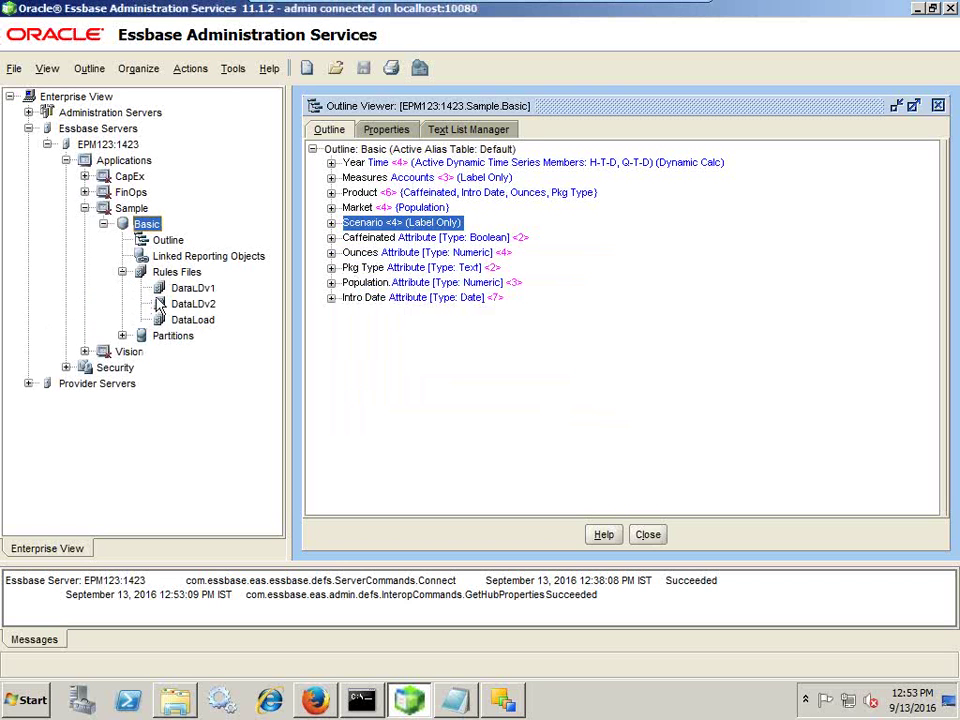
left_click(194, 320)
double_click(198, 327)
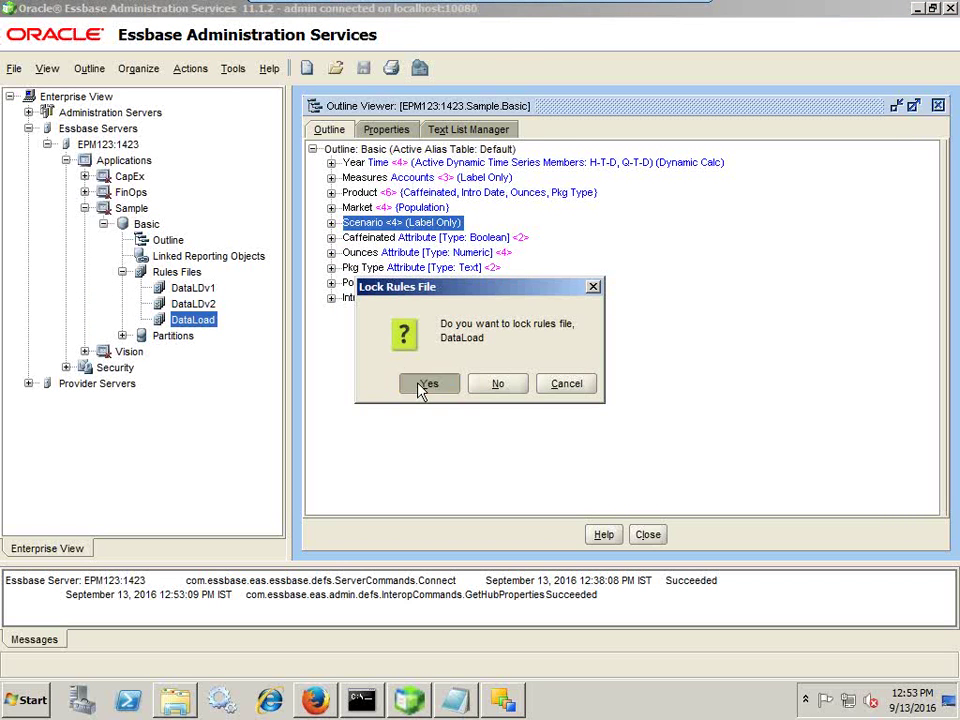
left_click(424, 388)
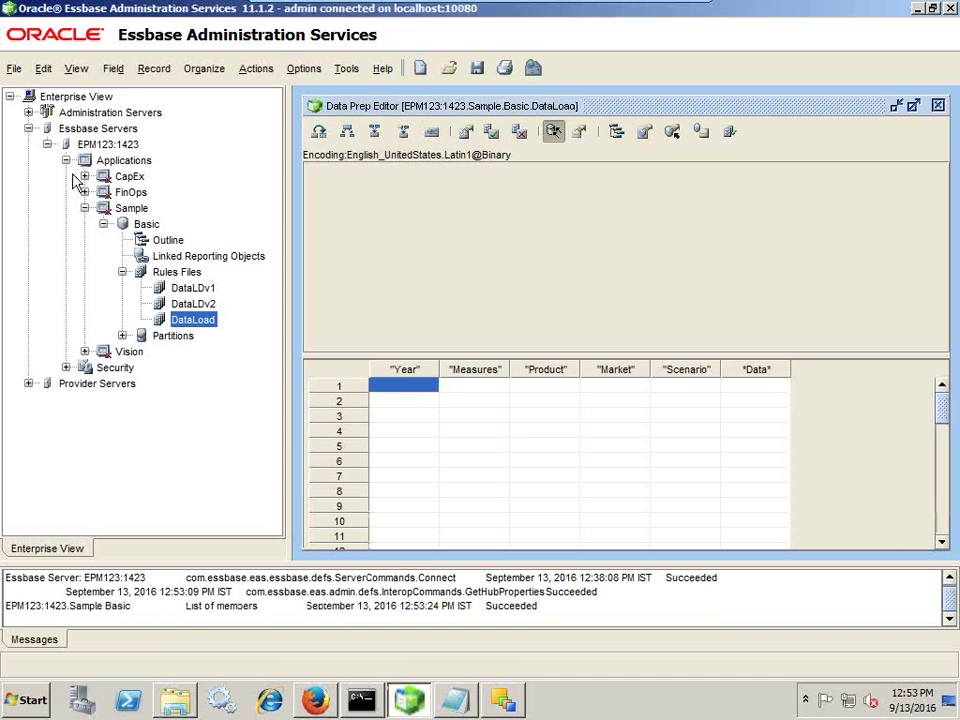
left_click(14, 68)
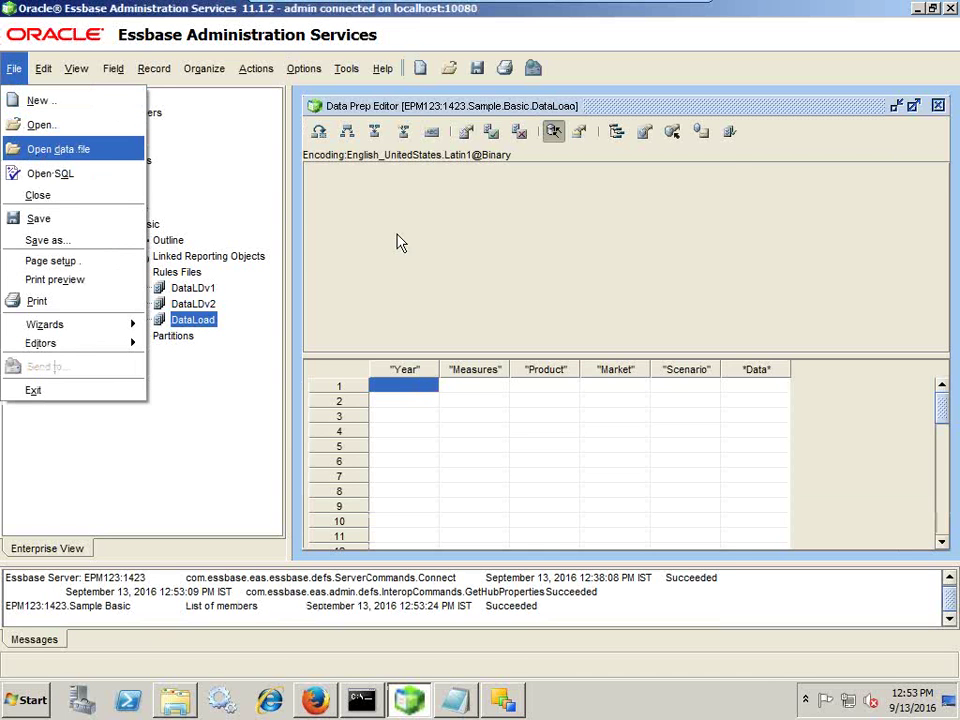
key("Return")
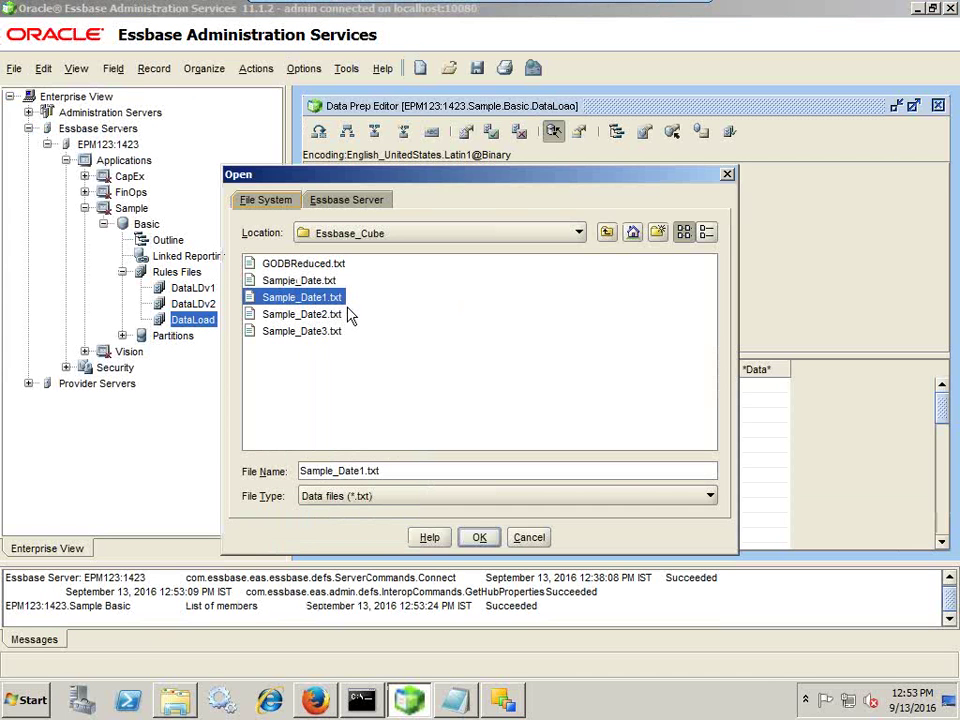
left_click(482, 537)
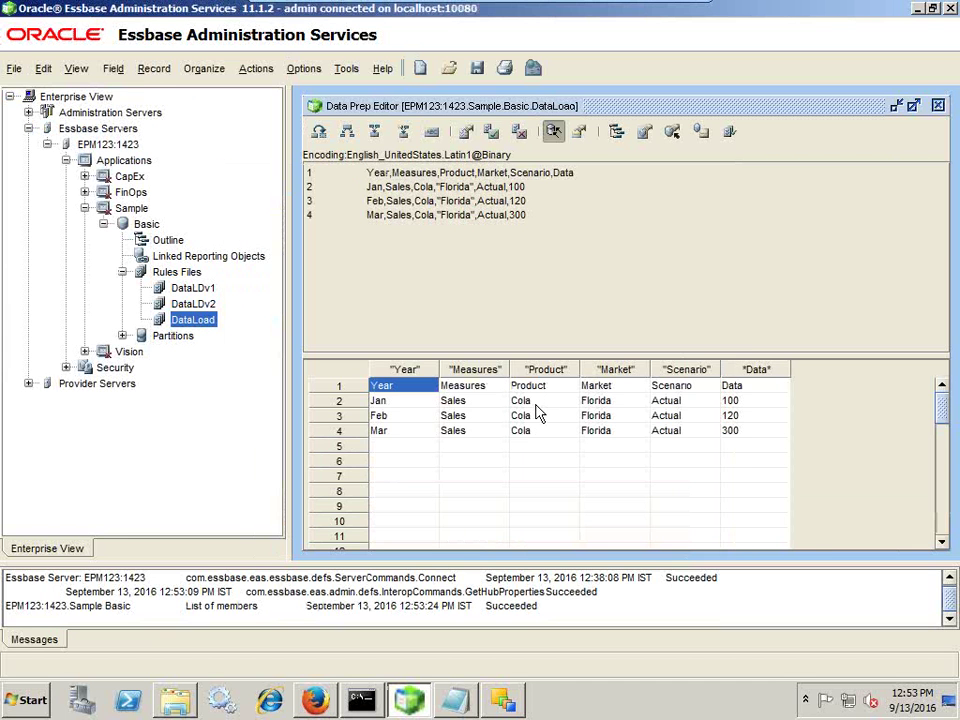
Set the rules file's number of header lines to skip to 1 and save the DataLoad rules file
left_click(643, 132)
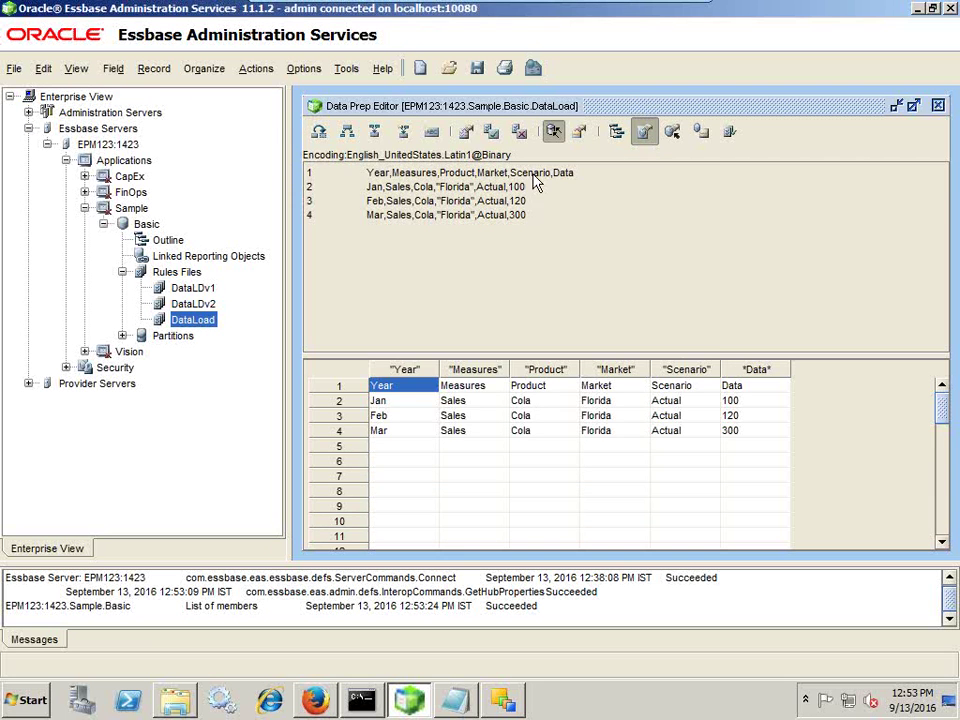
left_click(397, 163)
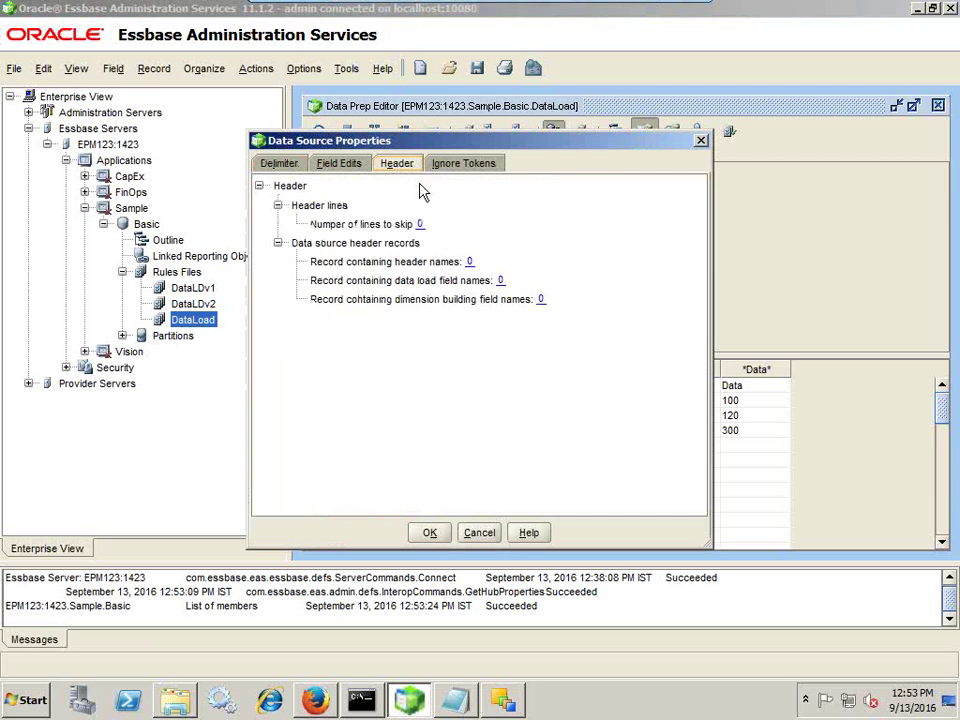
left_click(421, 225)
type("1")
left_click(430, 532)
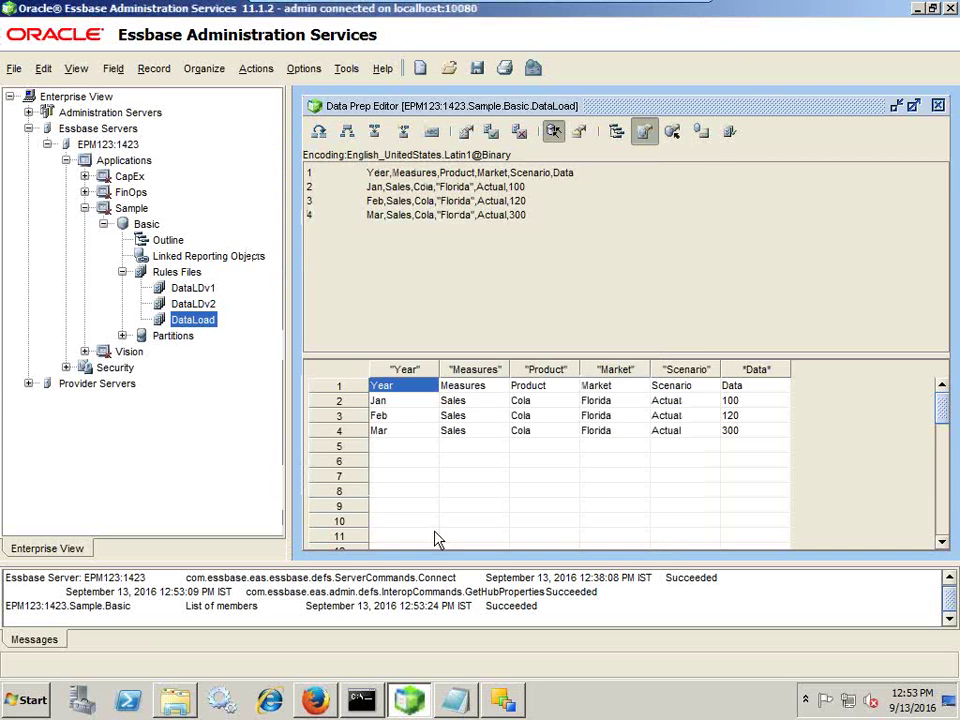
left_click(477, 68)
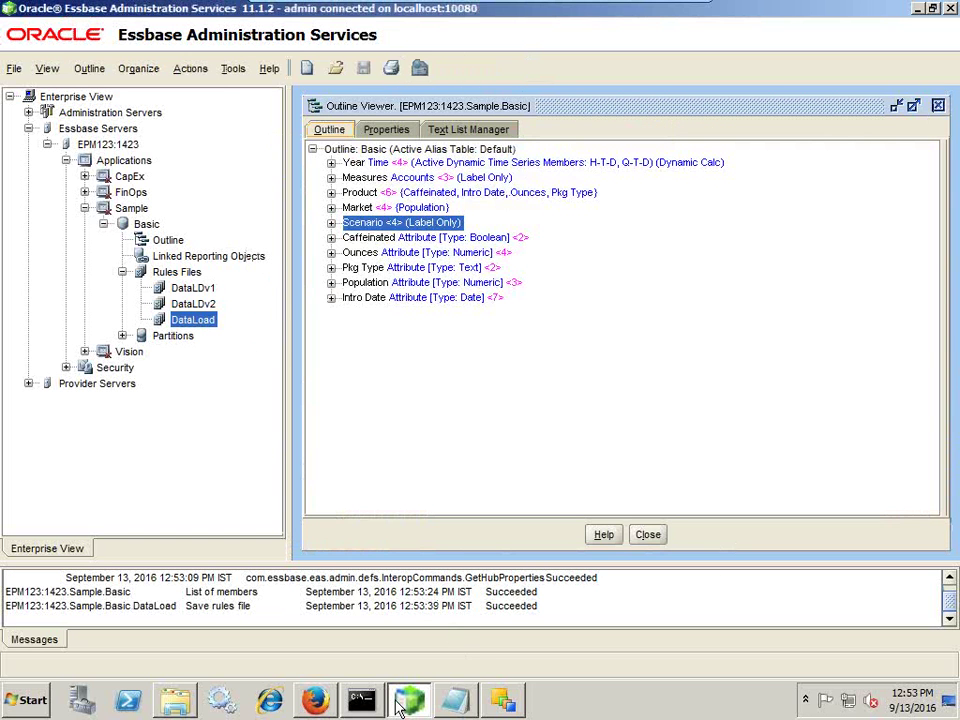
Start a data load for the Basic database with Sample_Date1.txt from the file system as the data file
left_click(150, 225)
right_click(154, 226)
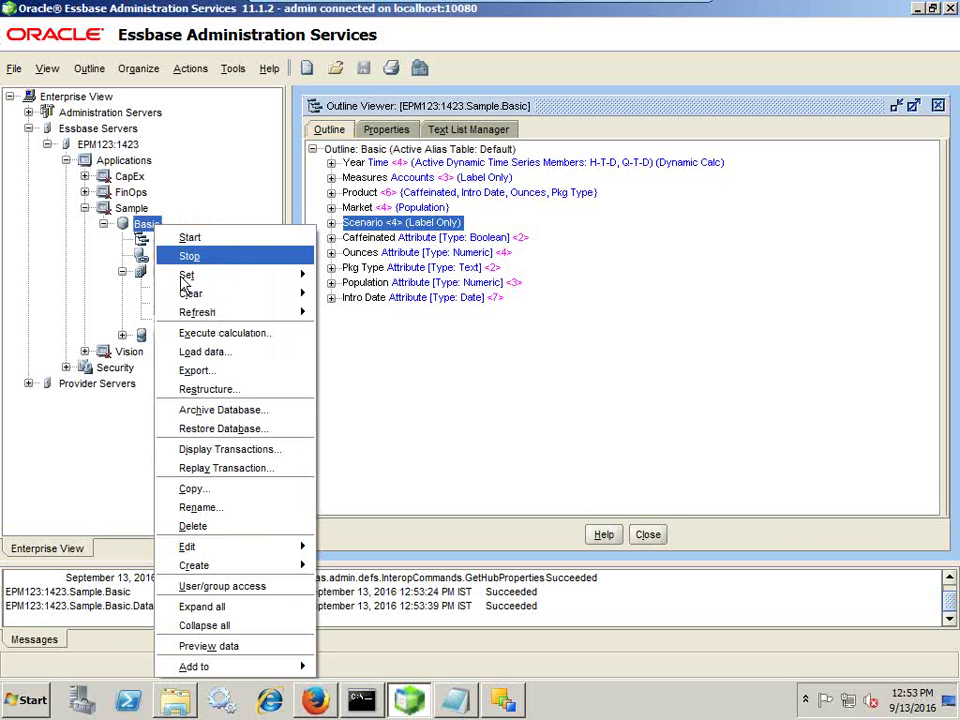
left_click(201, 352)
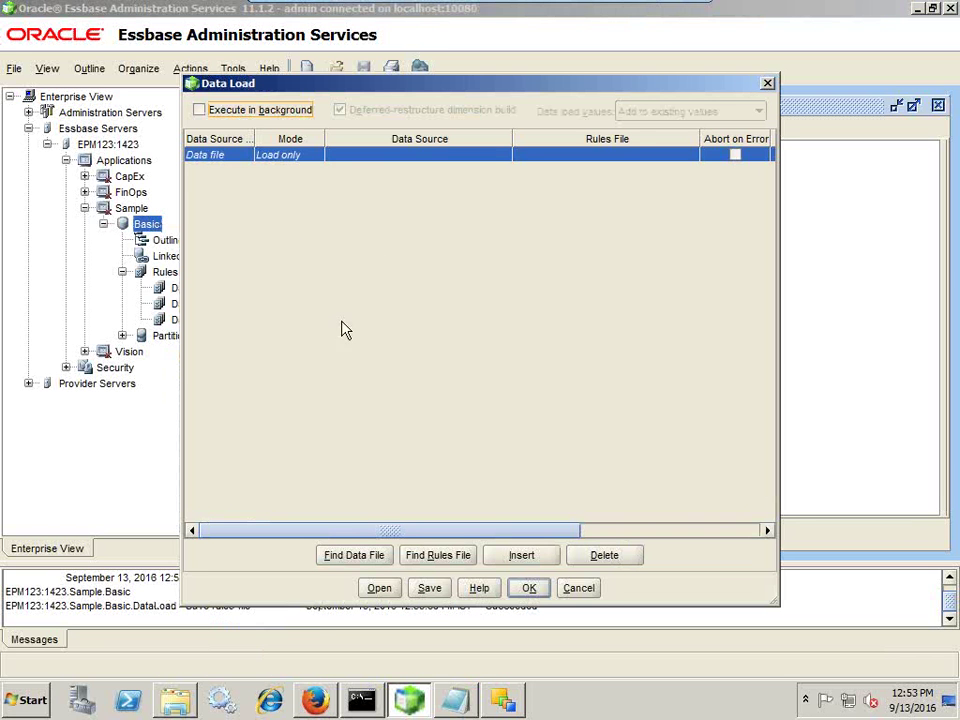
left_click(349, 552)
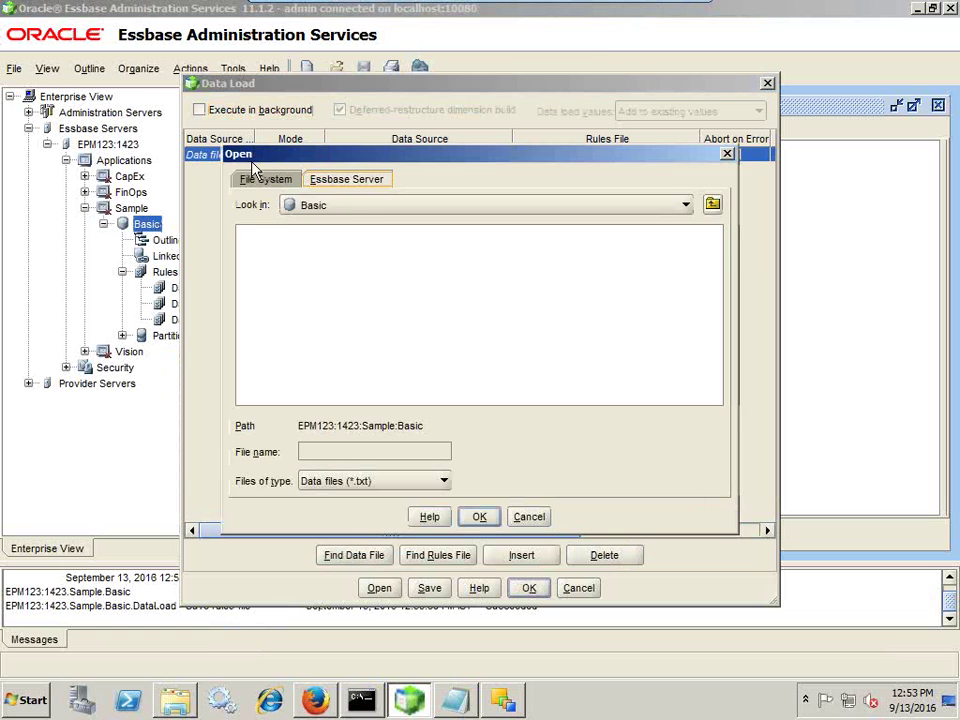
left_click(263, 183)
left_click(335, 277)
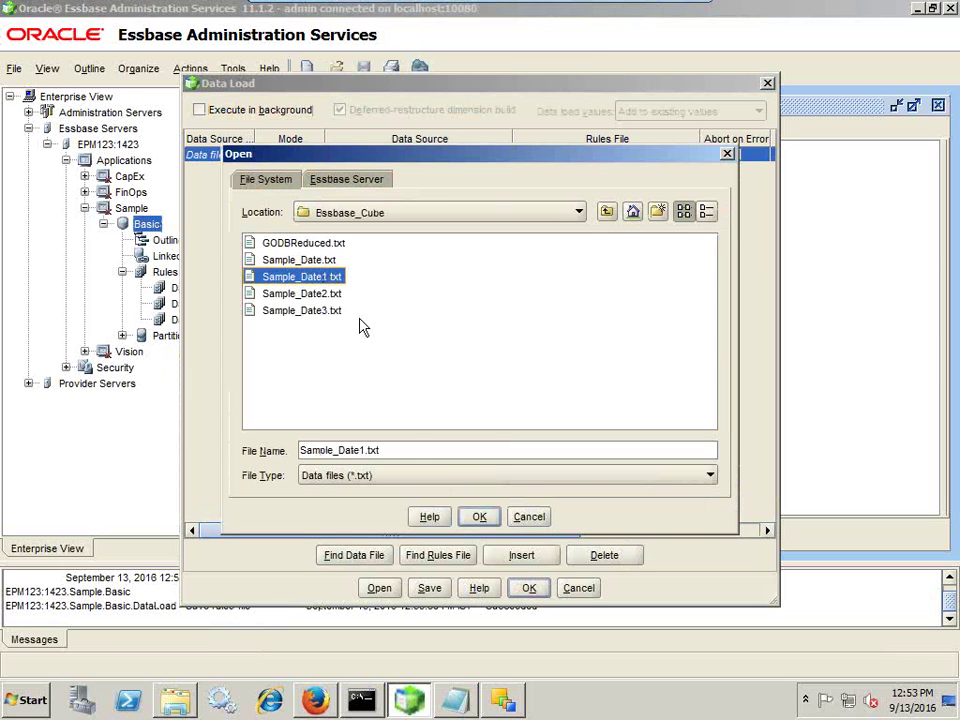
left_click(479, 516)
Select DataLoad.rul as the rules file, run the data load, and close the load results
left_click(443, 560)
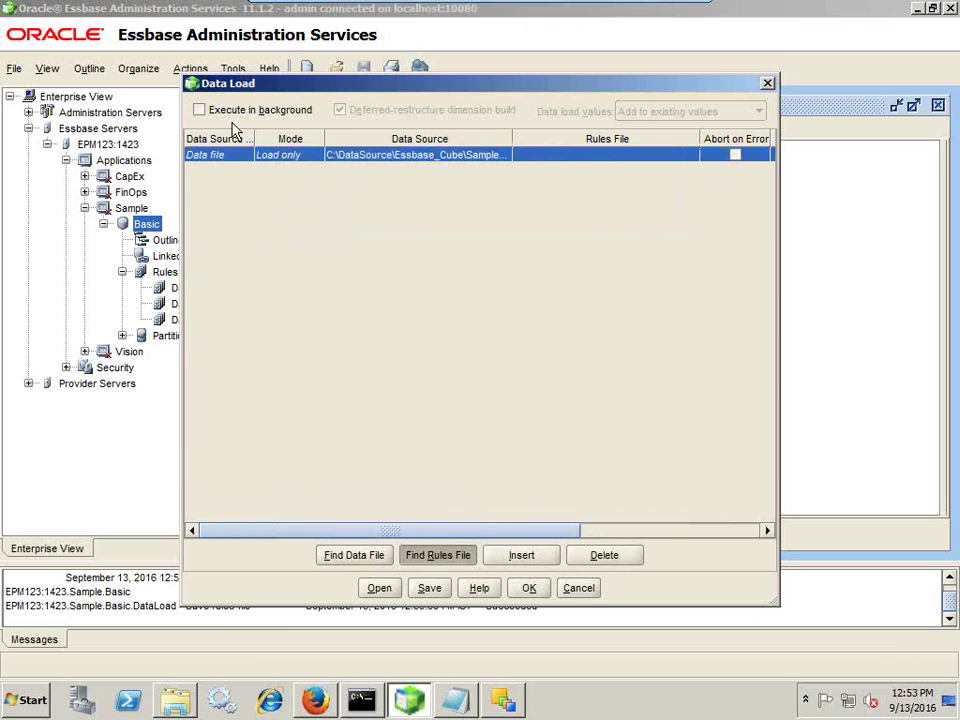
left_click(286, 264)
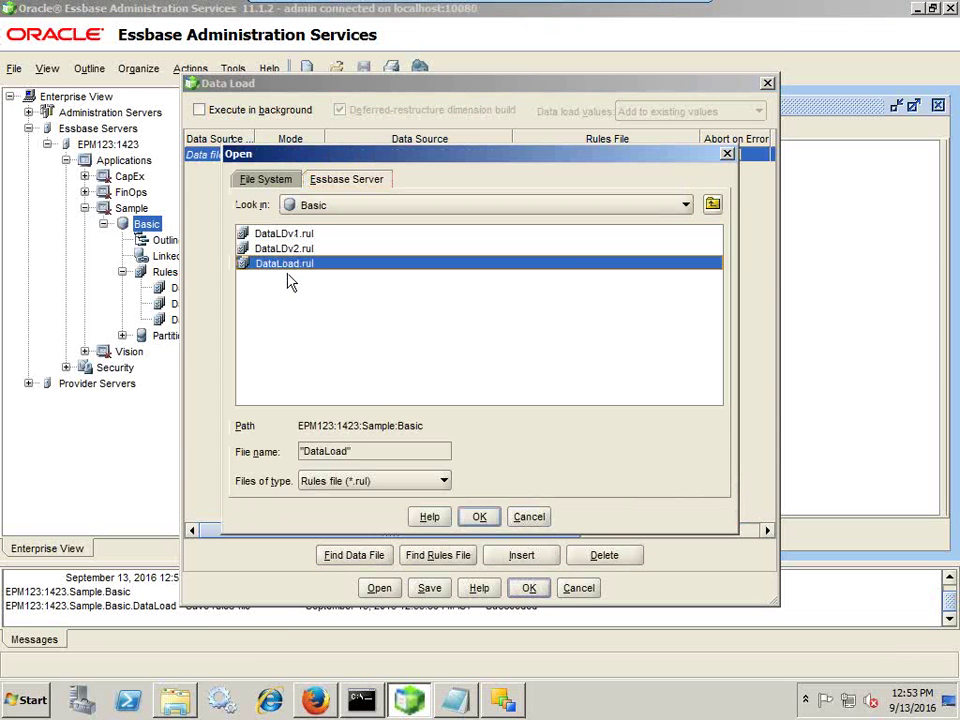
left_click(477, 517)
left_click(521, 592)
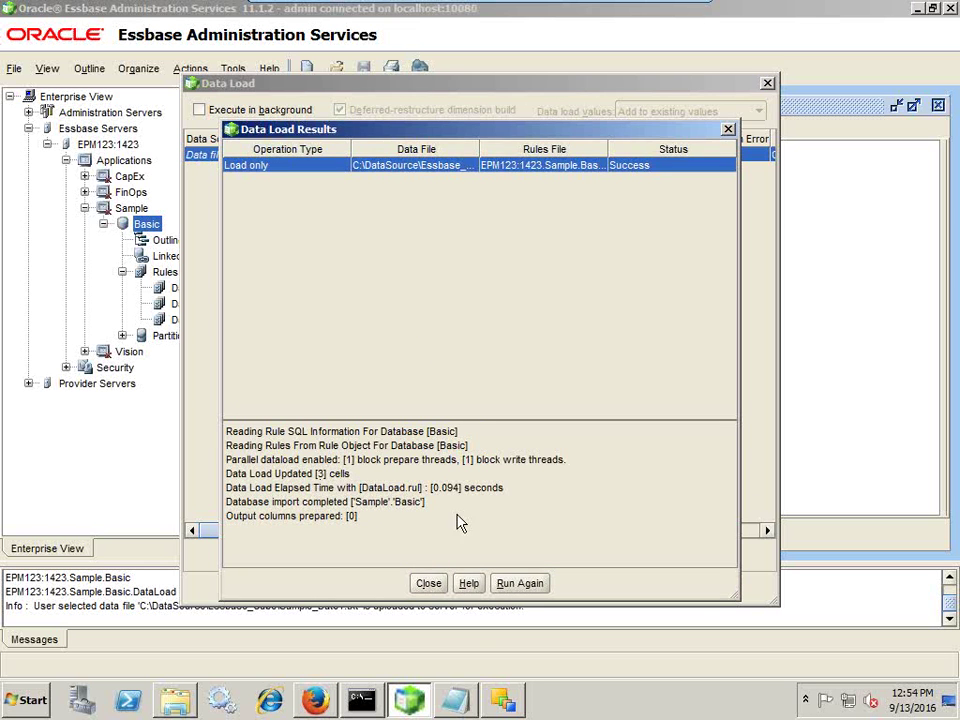
left_click(427, 583)
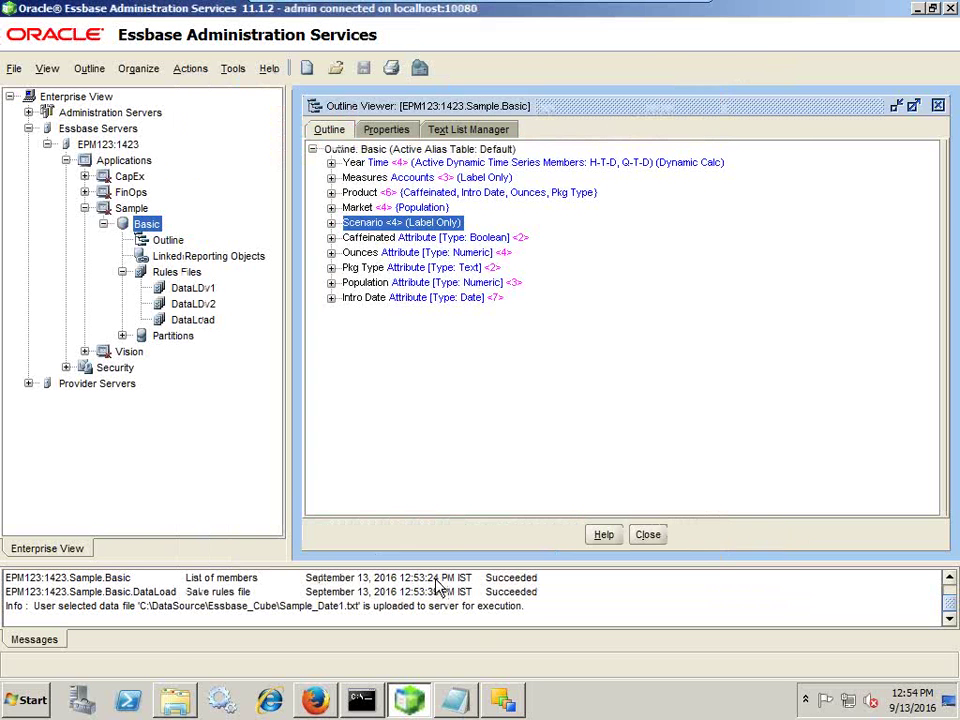
Preview the Basic database's data, check the source file in Notepad, and narrow Year to Jan, Feb and Mar of Qtr1
right_click(153, 227)
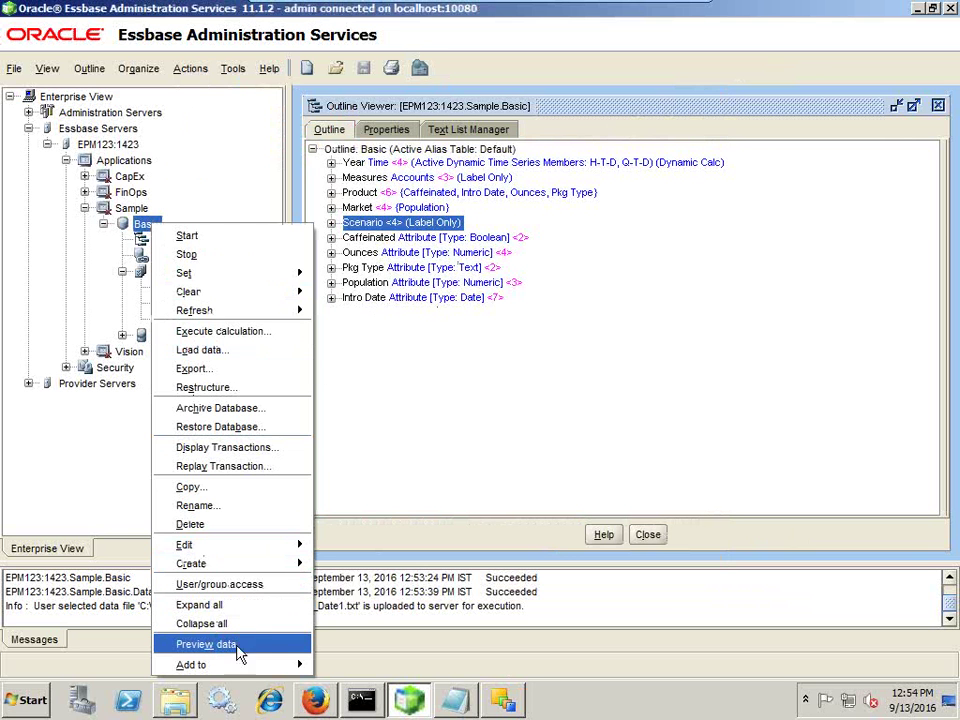
left_click(450, 706)
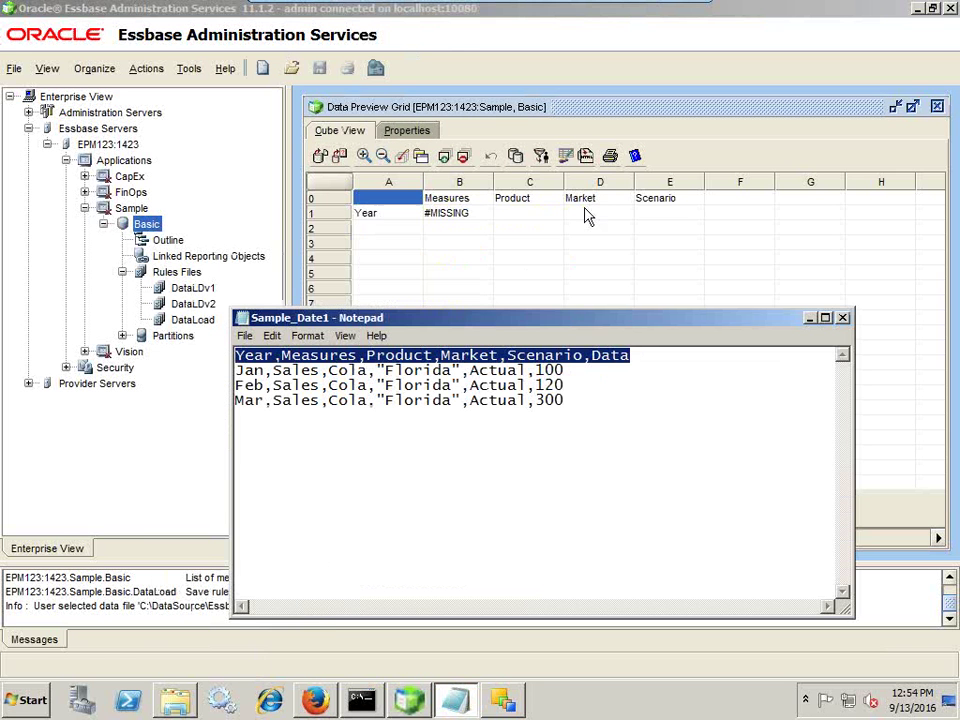
left_click(399, 212)
double_click(399, 214)
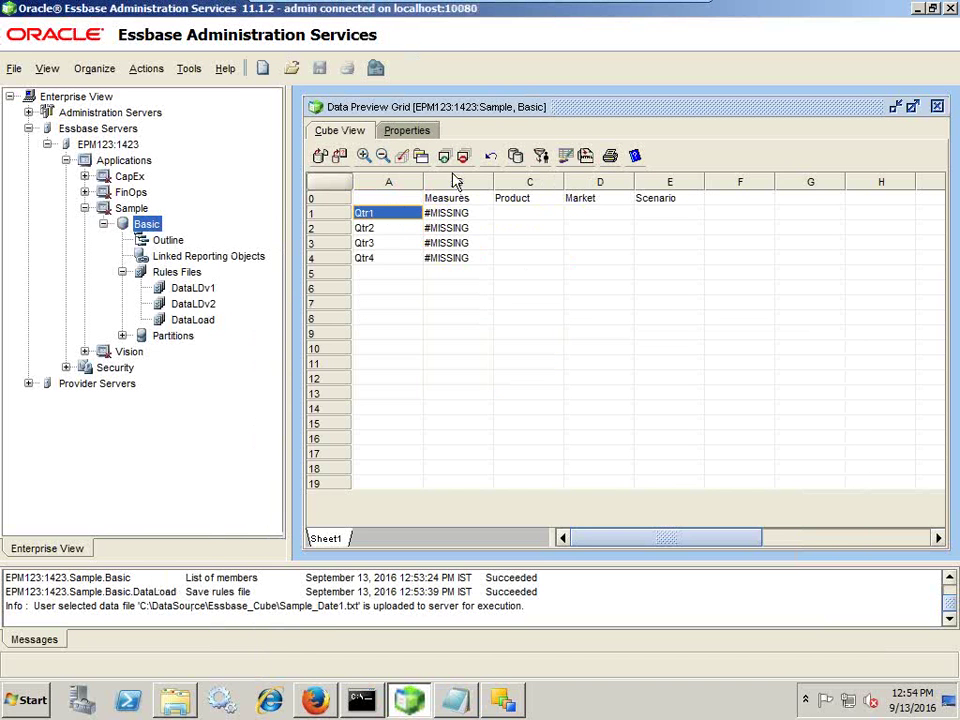
left_click(445, 158)
Drill Measures down through Margin in the preview grid and keep only Sales
left_click(460, 201)
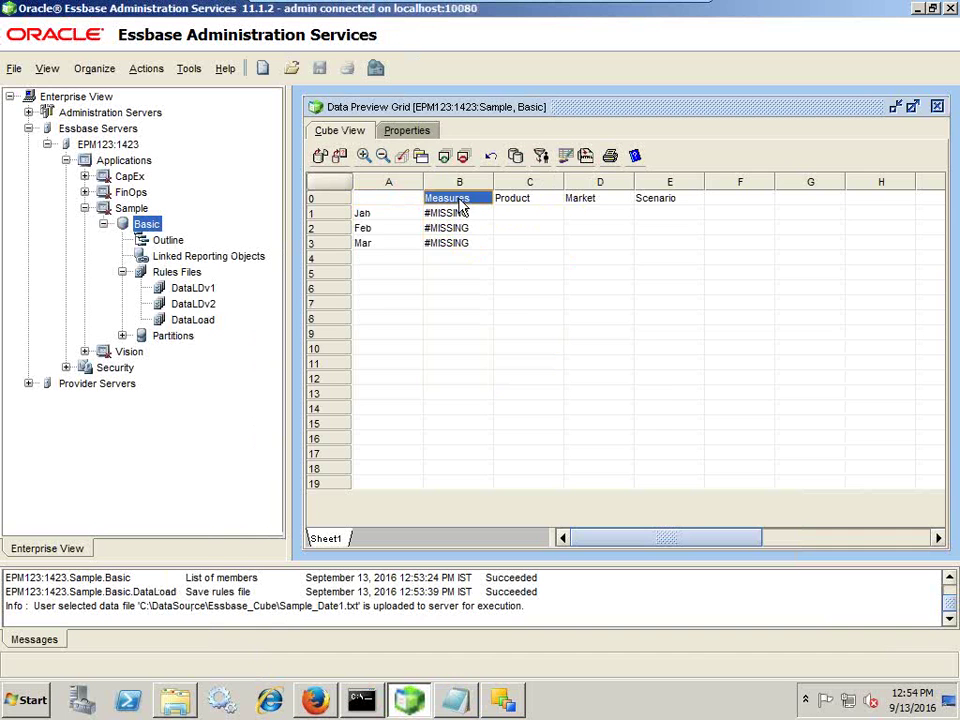
double_click(460, 205)
double_click(368, 214)
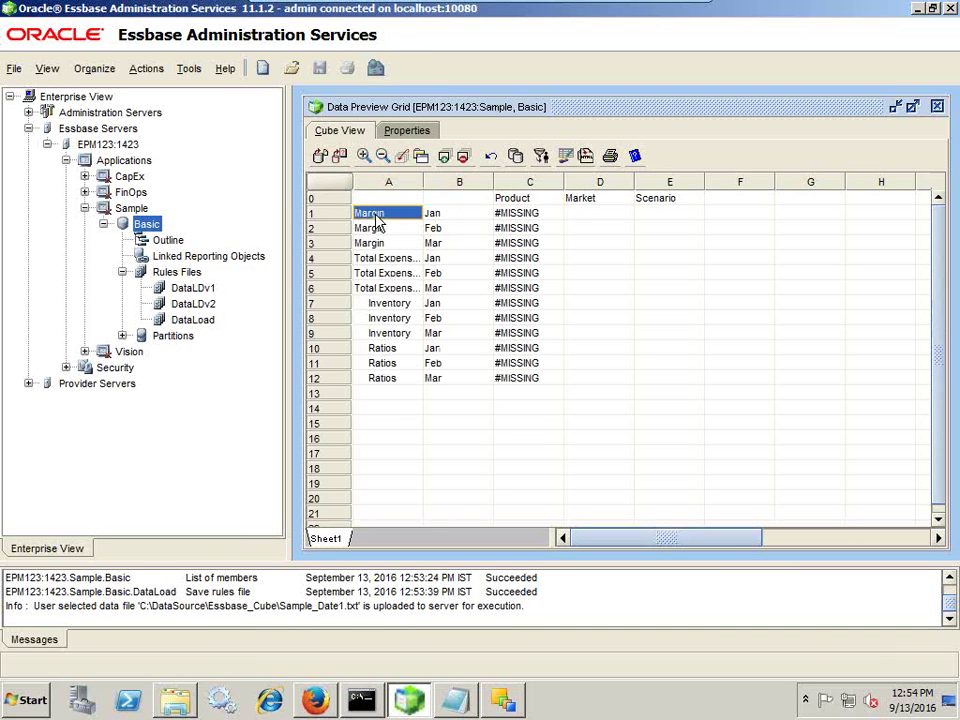
double_click(370, 216)
left_click(421, 158)
Drill Product down to its members in the preview grid and keep only product 100-10
left_click_drag(514, 199, 400, 222)
double_click(389, 259)
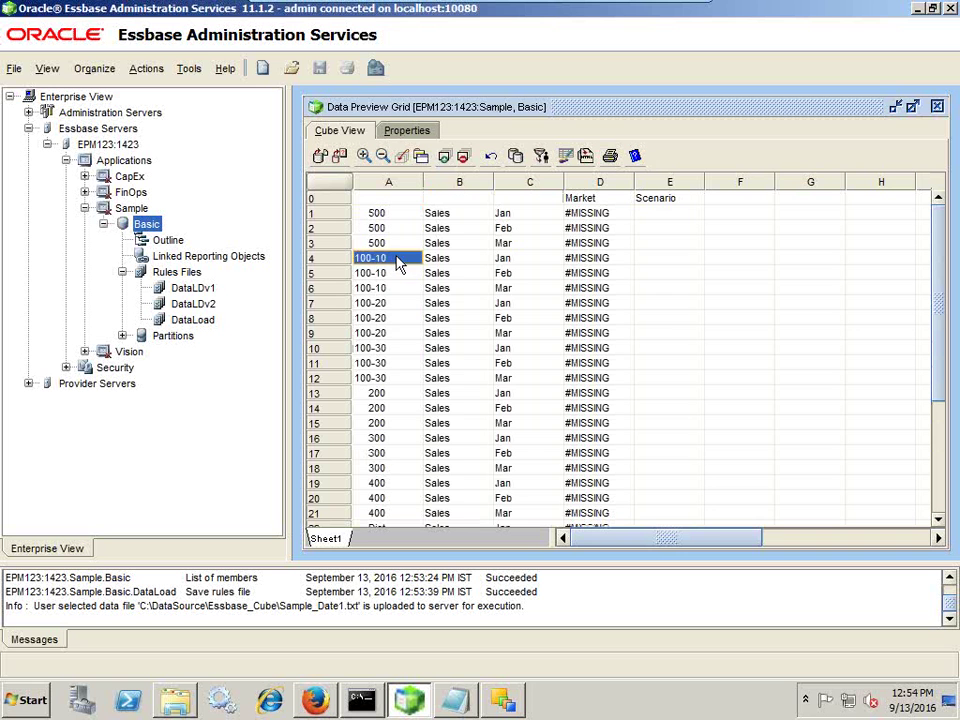
left_click(445, 156)
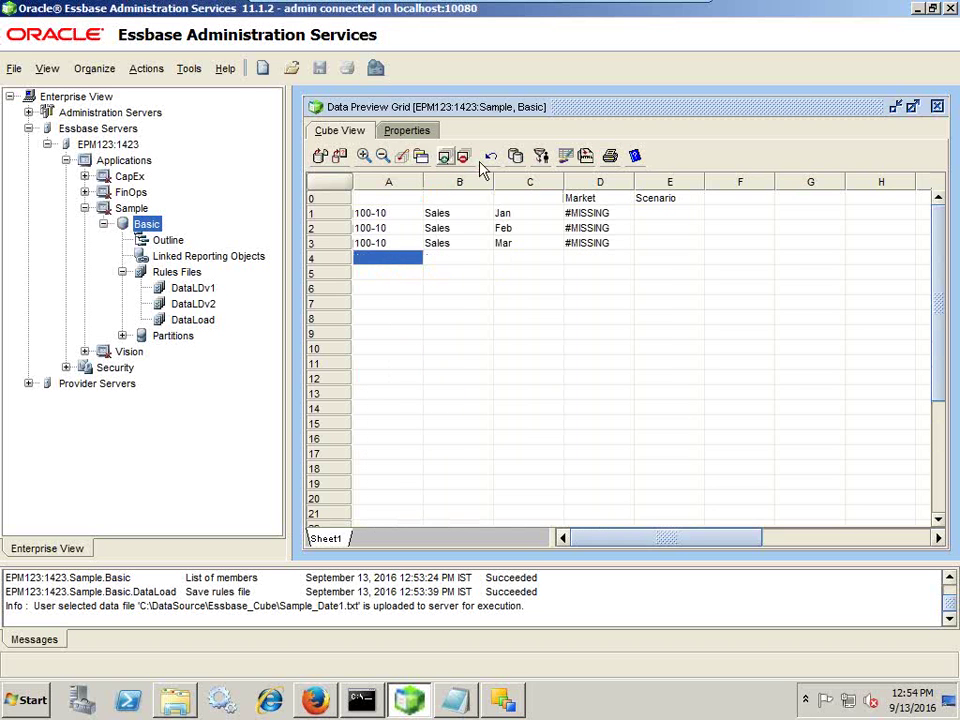
Drill Market down through East to its states in the preview grid and keep only Florida
double_click(588, 198)
left_click(386, 220)
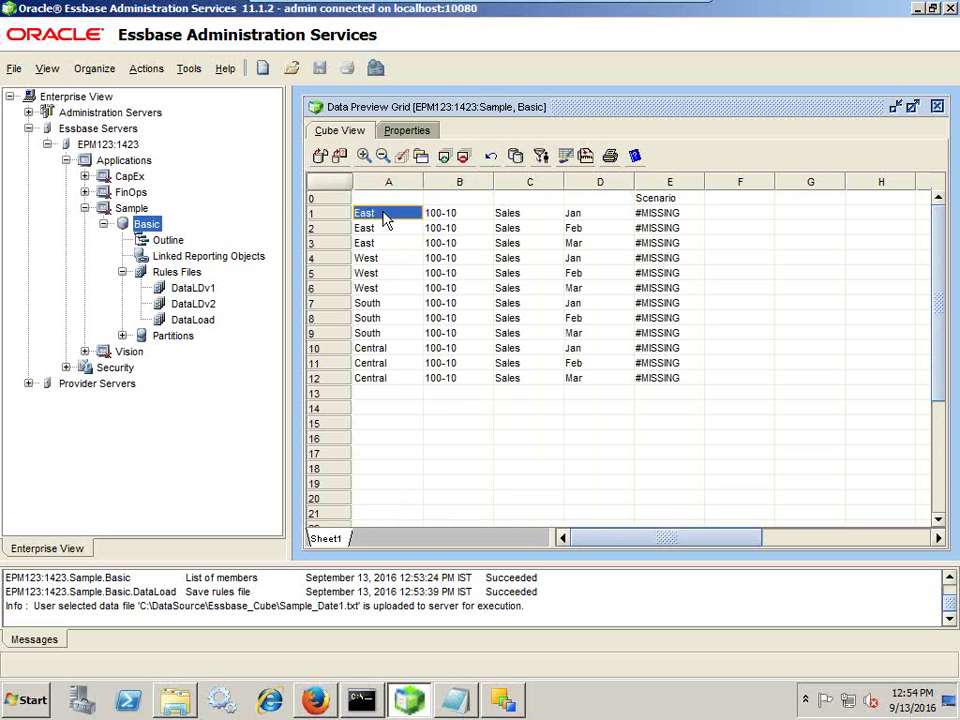
double_click(386, 220)
left_click(380, 305)
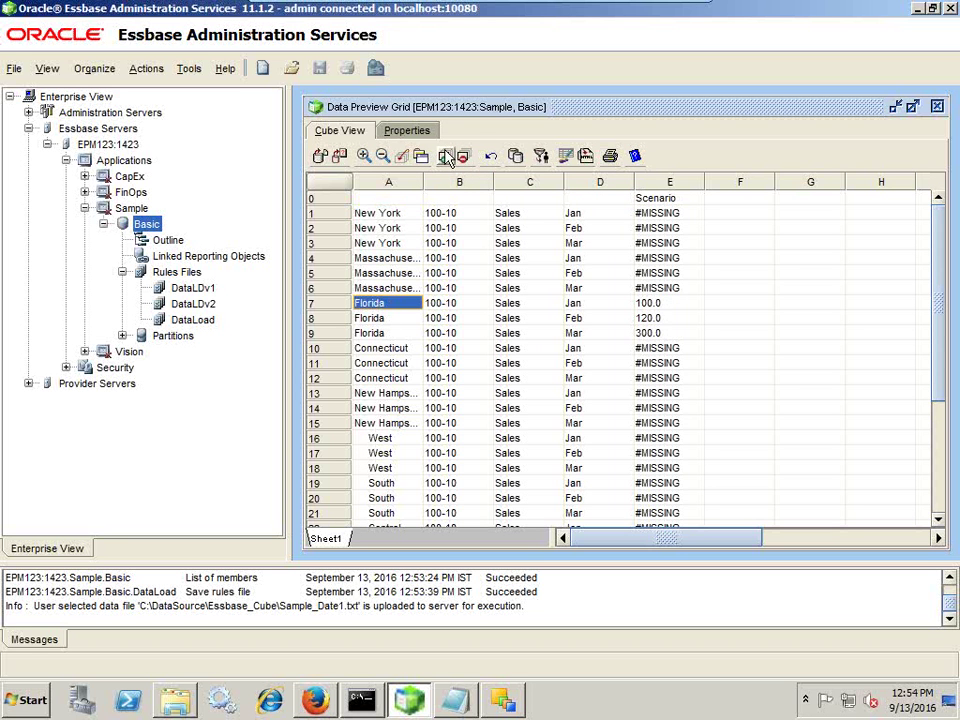
left_click(446, 156)
Drill Scenario down in the preview grid, keep only Actual, and compare the figures with the Sample_Date1 file in Notepad
double_click(665, 199)
left_click(660, 199)
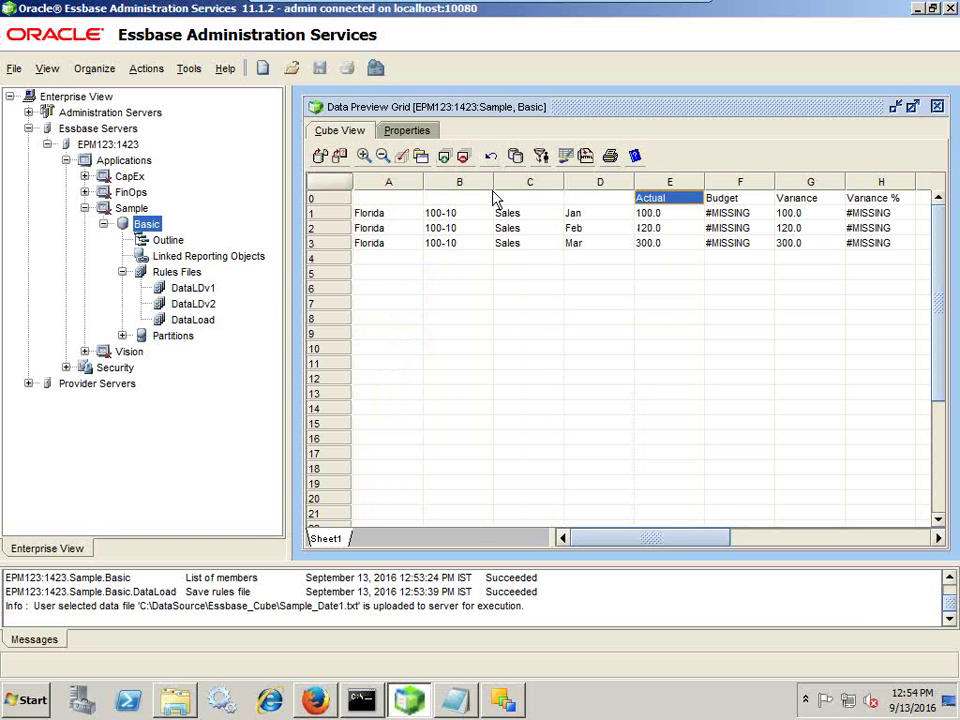
left_click(446, 156)
key("alt+Tab")
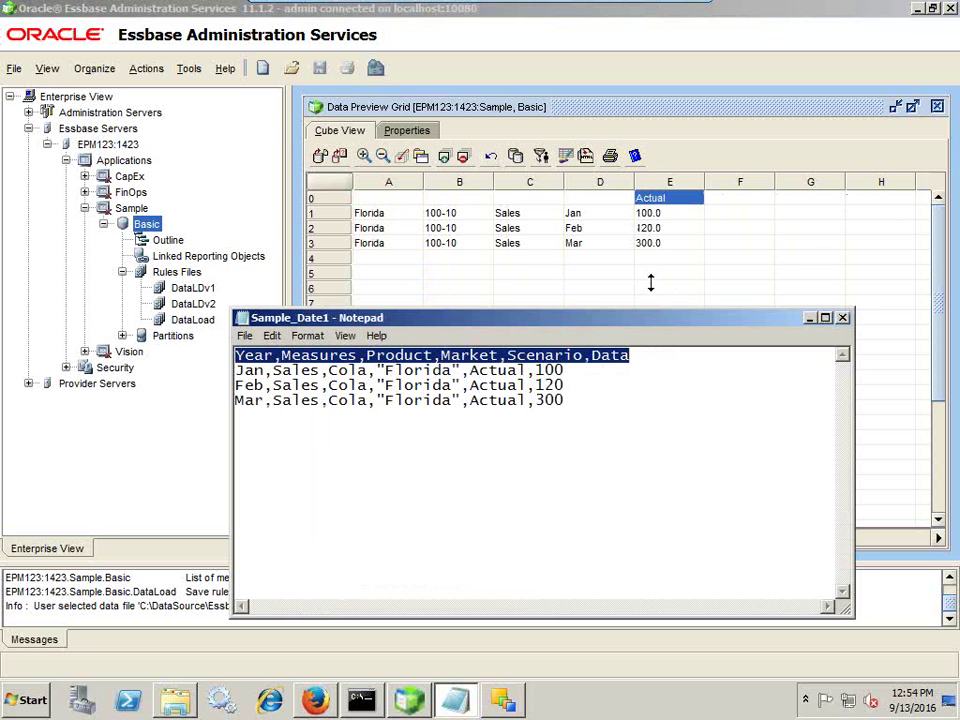
Clear all data from the Basic database and dismiss the result message
right_click(147, 226)
mouse_move(190, 296)
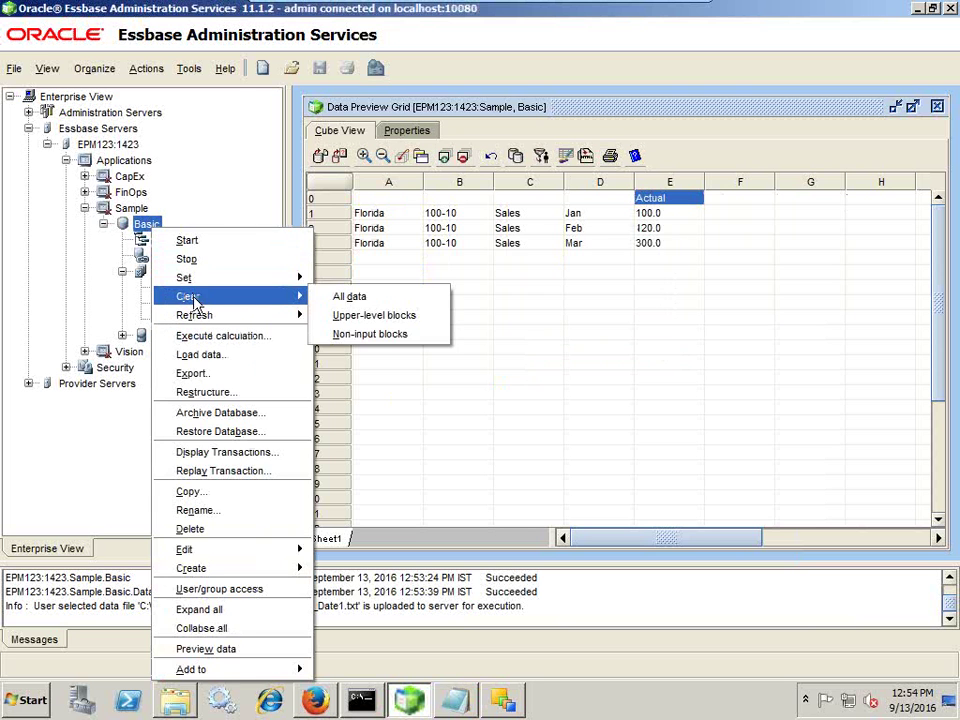
left_click(340, 296)
left_click(540, 408)
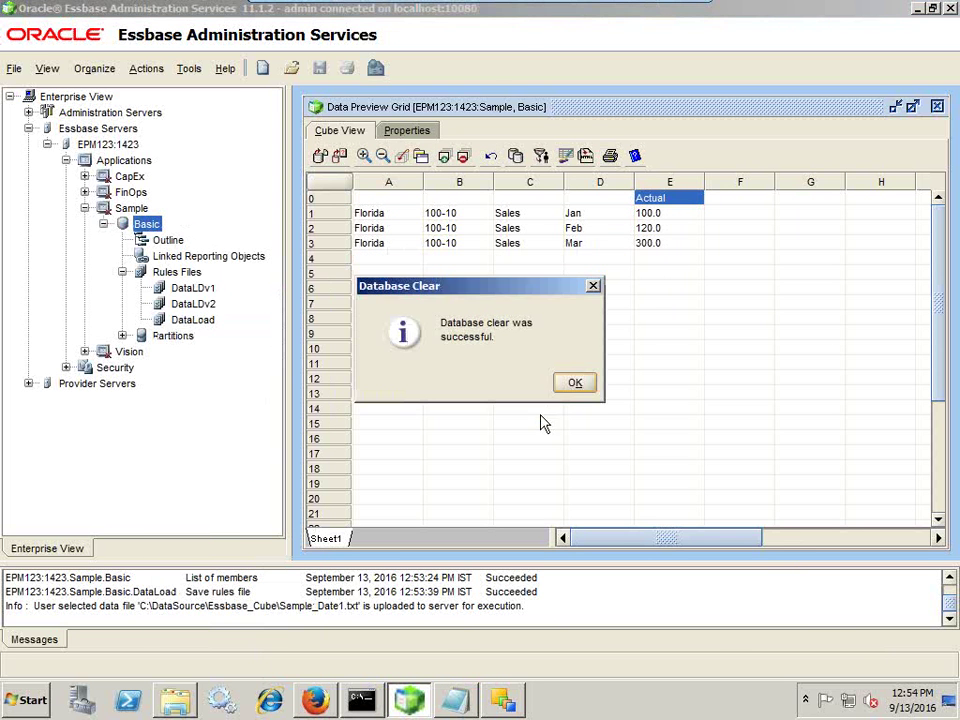
left_click(580, 386)
Switch to Oracle Data Integrator, set the target IKM's RULES_FILE option to DataLoad, and save the interface
key("alt+Tab")
key("alt+Tab")
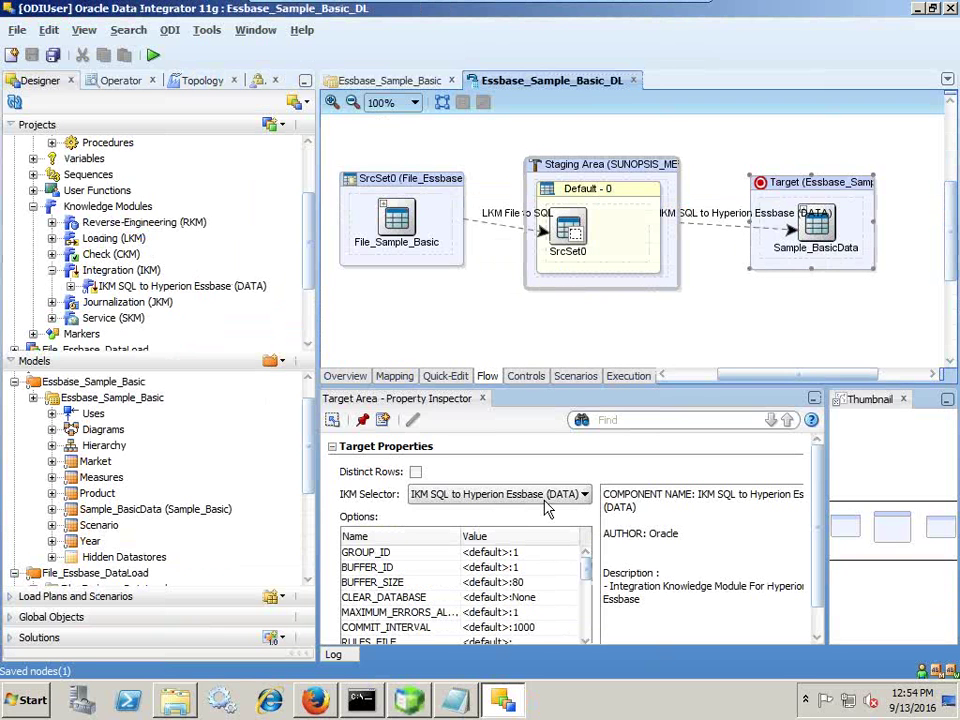
left_click(540, 638)
scroll(545, 620, "down", 2)
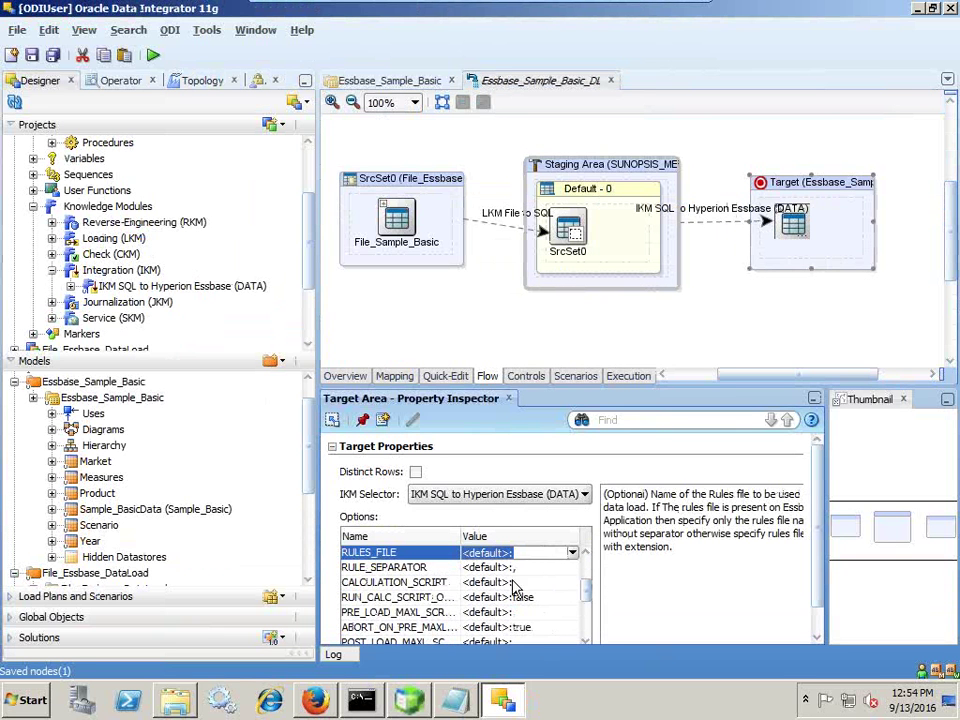
type("DataLoad")
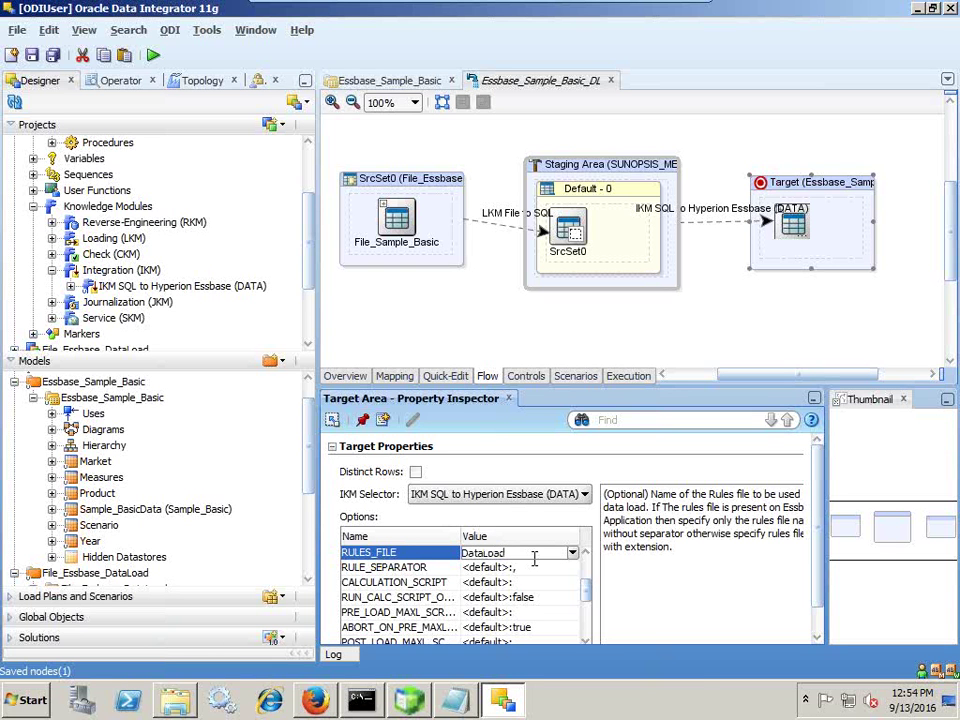
double_click(535, 560)
left_click(519, 568)
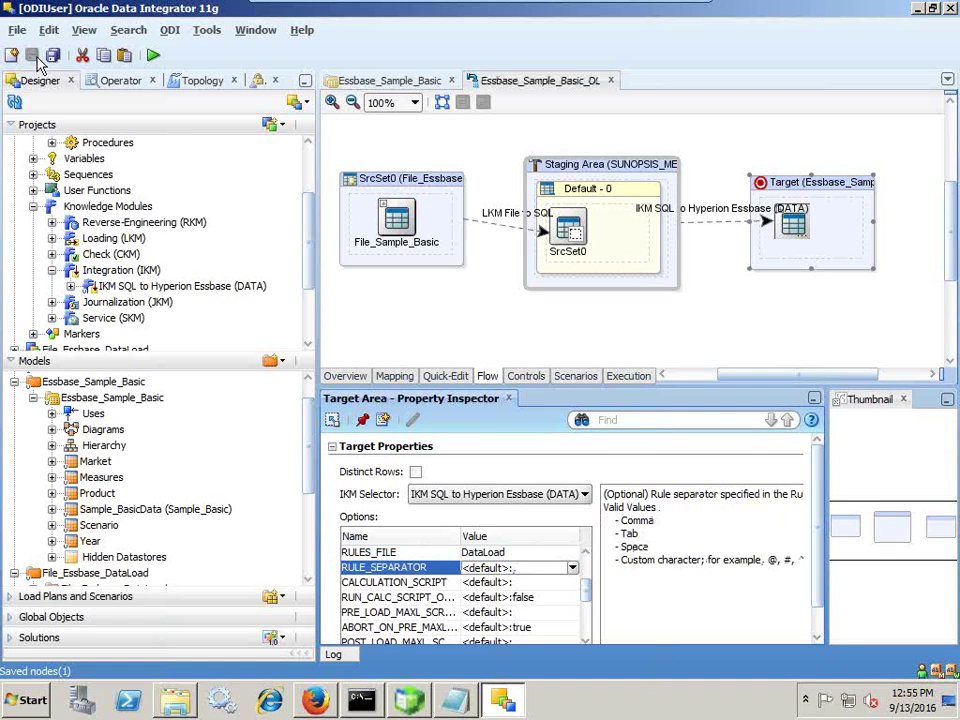
Review the Essbase preview grid and the source file in Notepad, and return to Oracle Data Integrator
key("alt+Tab")
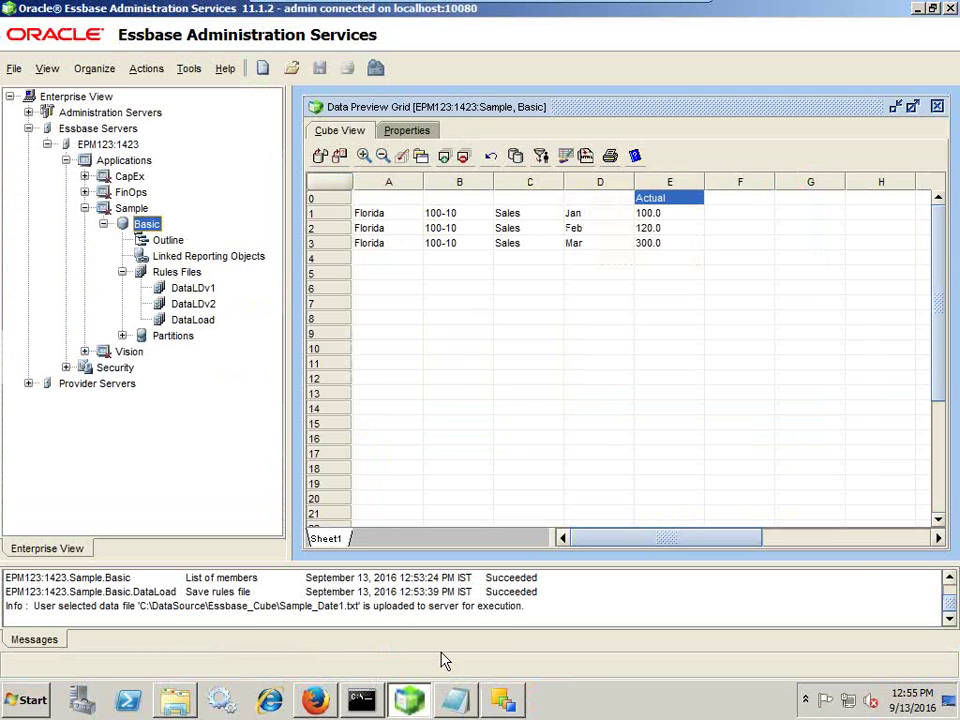
left_click(455, 700)
key("alt+Tab")
key("alt+Tab")
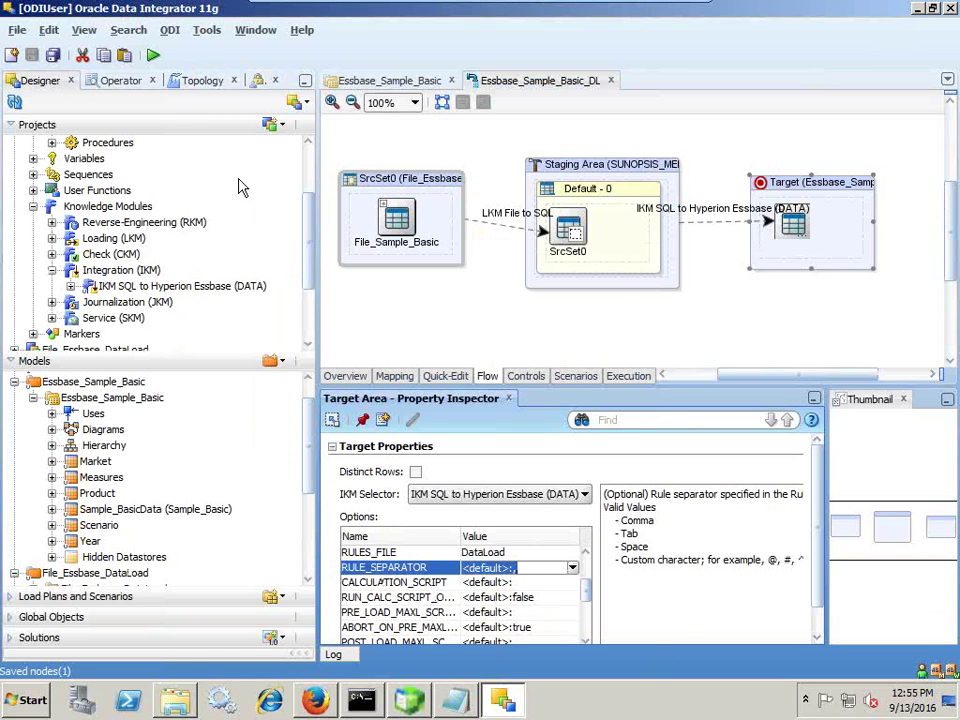
Execute the Essbase_Sample_Basic_DL interface with the Global context, Local (No Agent) and log level 5
left_click(153, 55)
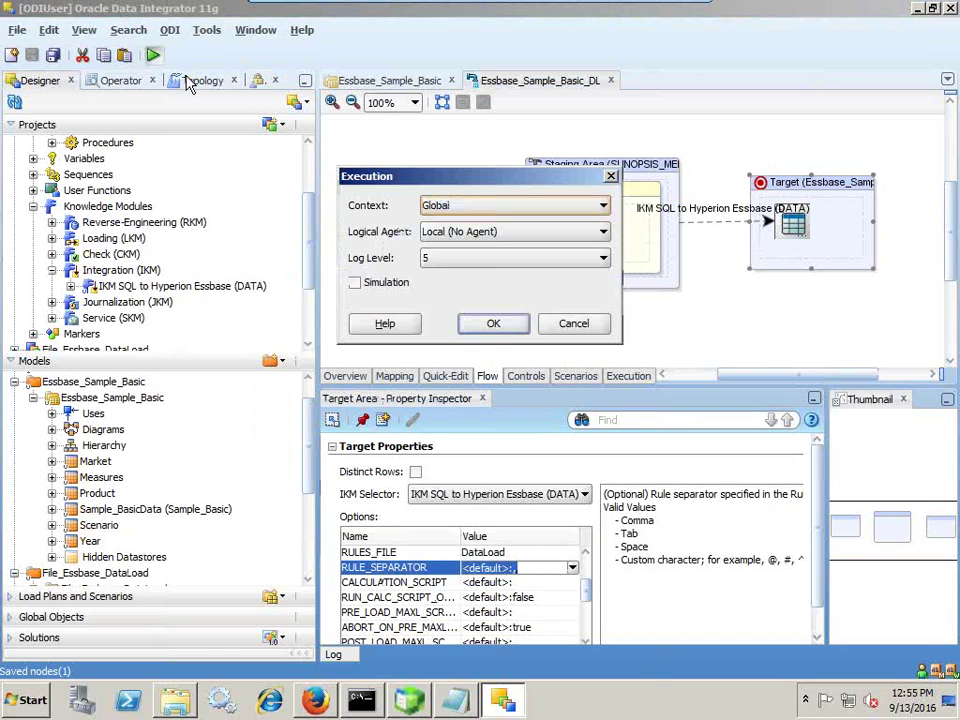
left_click(493, 259)
left_click(485, 321)
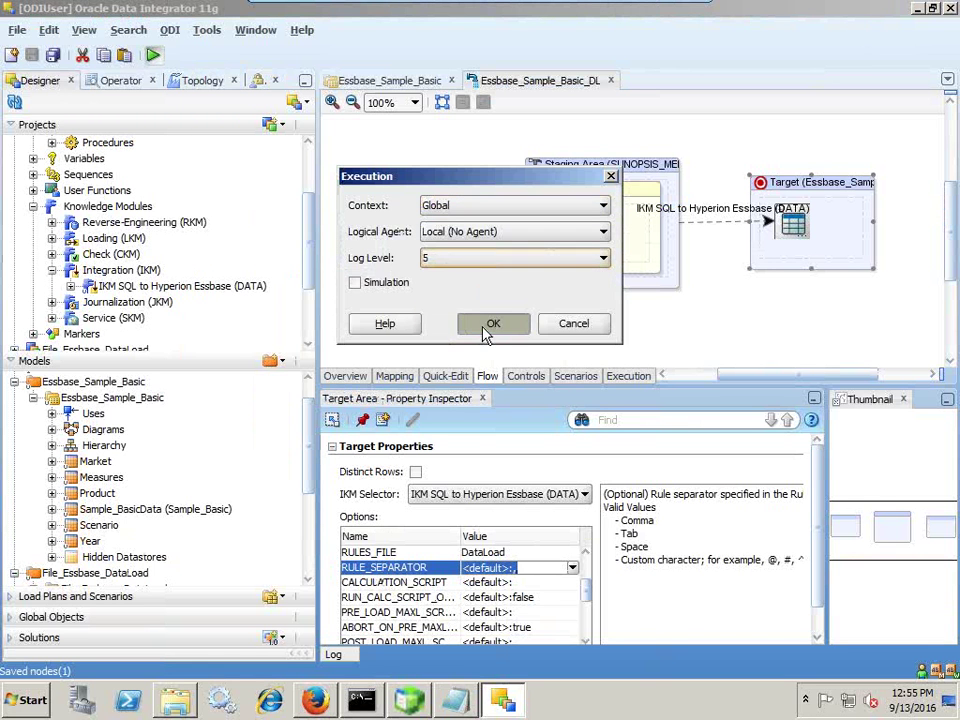
left_click(486, 325)
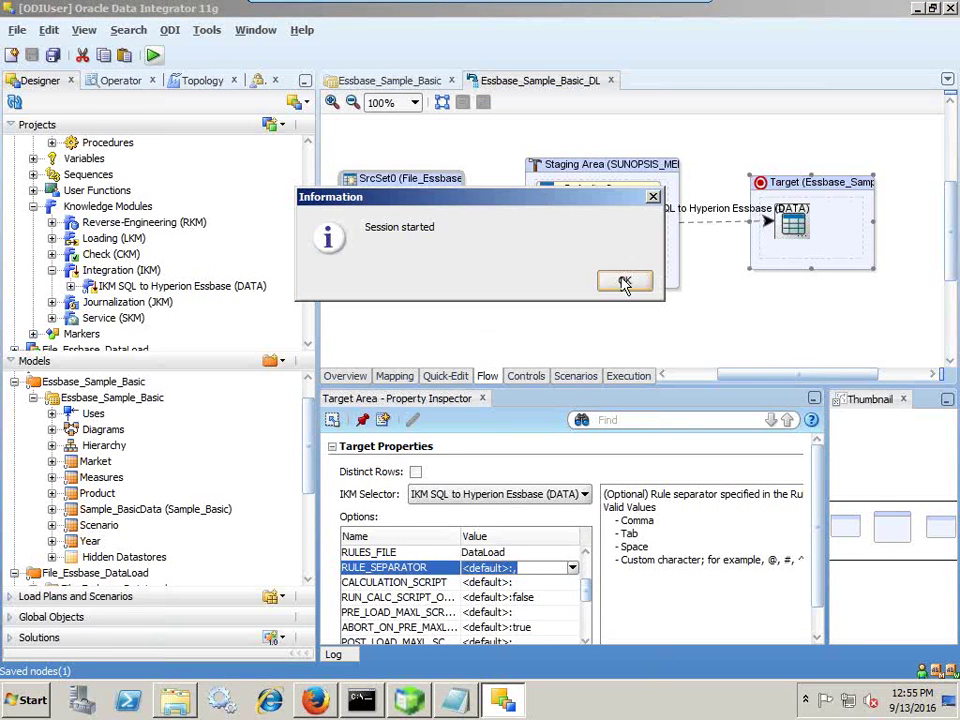
left_click(622, 281)
Open the Operator session list, collapse the Essbase_Sample_Basic session, and refresh the list
left_click(127, 84)
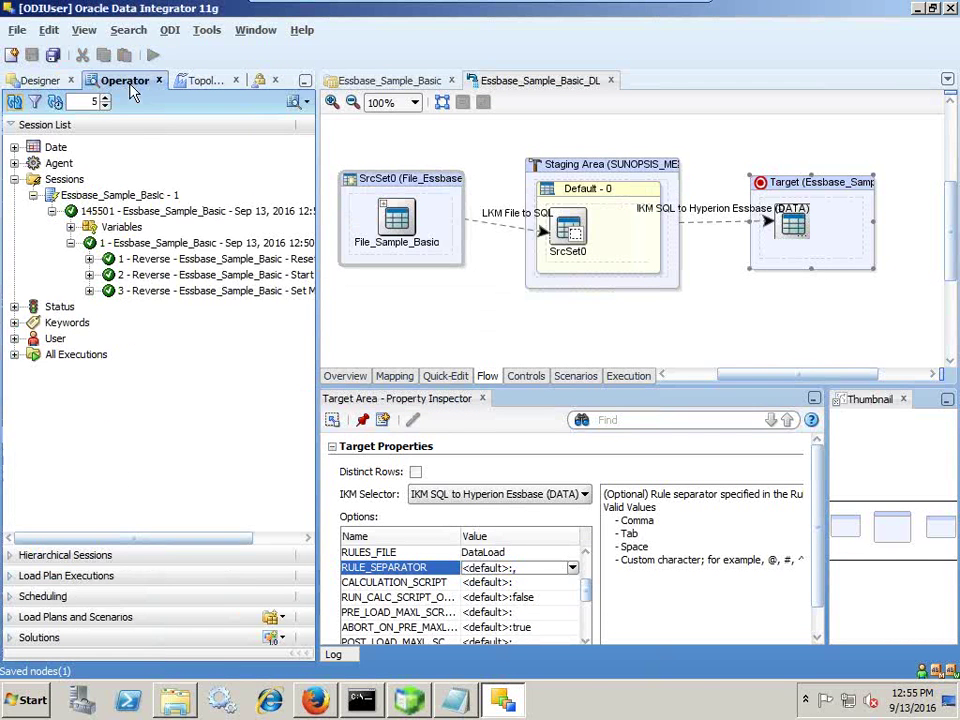
left_click(52, 211)
left_click(33, 195)
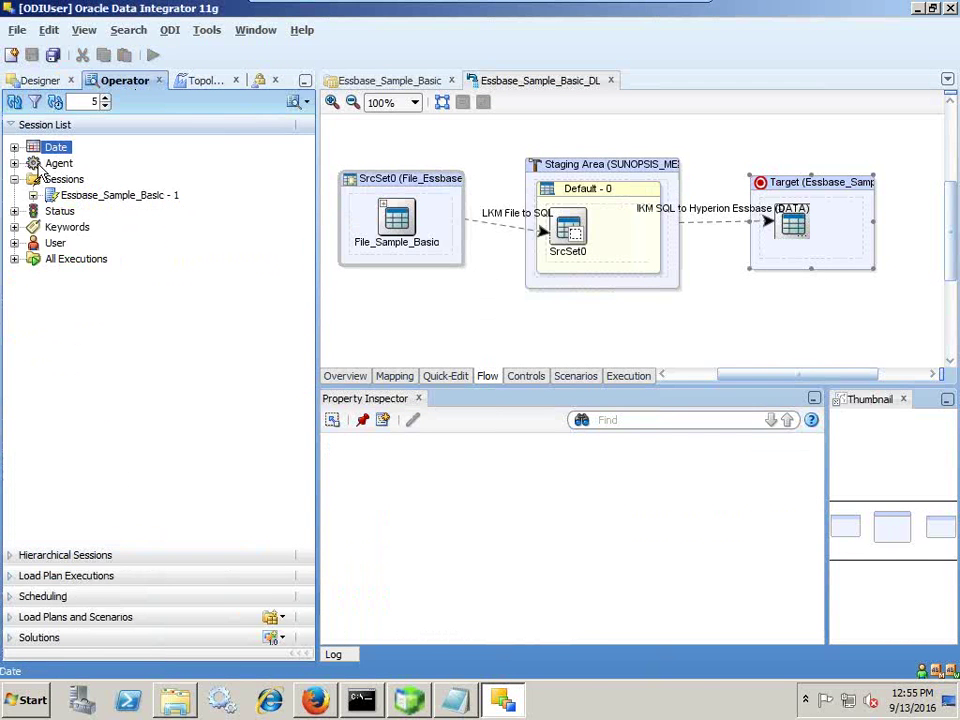
left_click(15, 103)
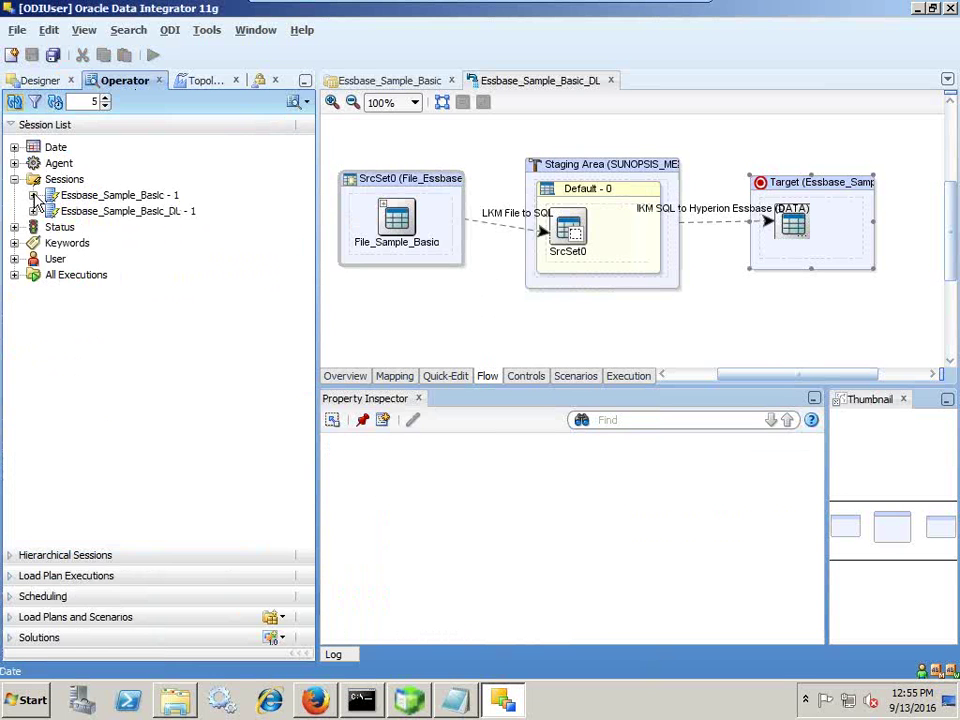
Expand the Essbase_Sample_Basic_DL session down to its individual loading and integration tasks and check their status
left_click(33, 195)
left_click(52, 211)
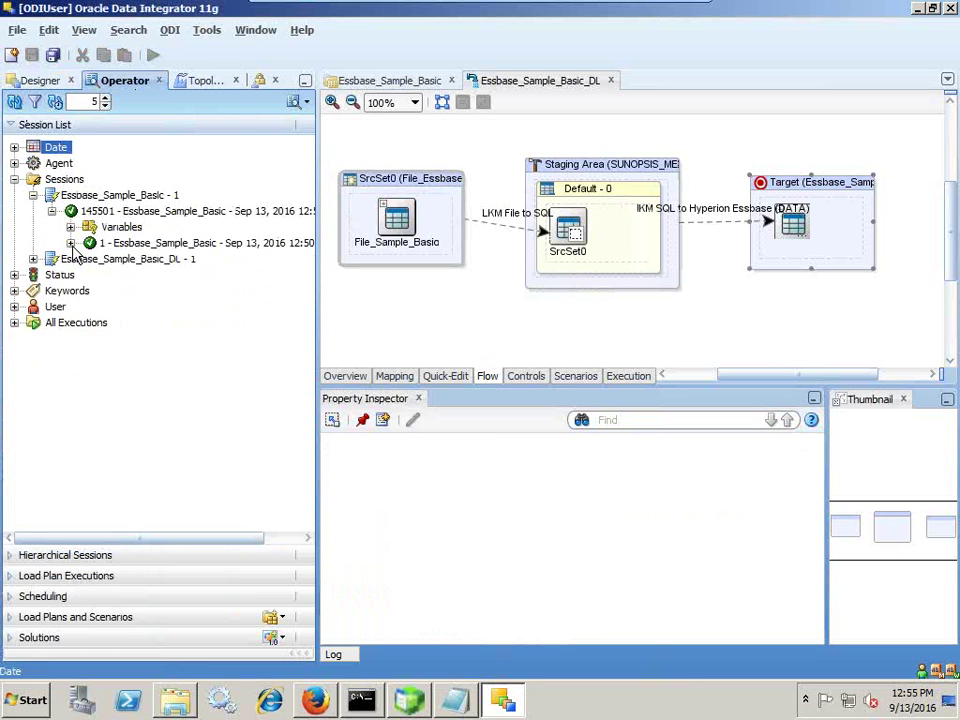
left_click(70, 243)
left_click(33, 307)
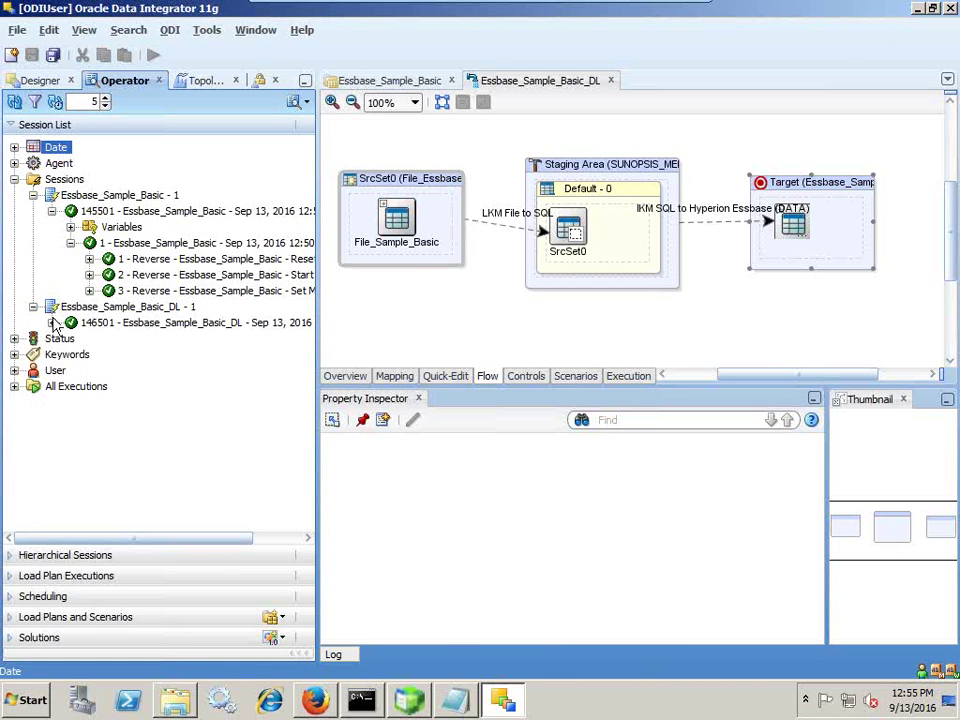
left_click(52, 322)
left_click(70, 354)
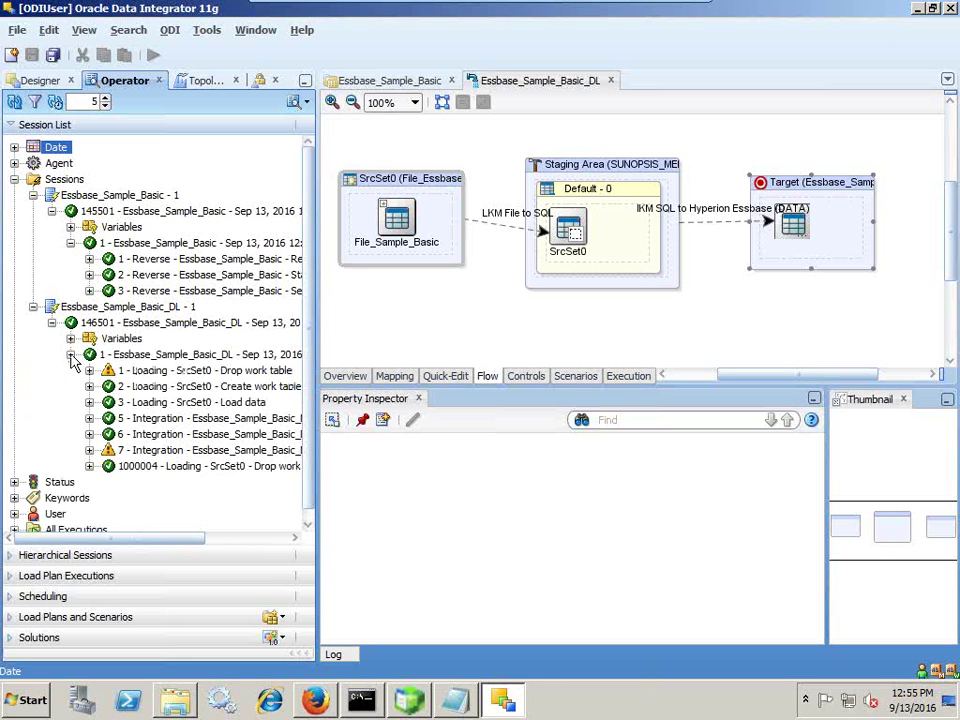
left_click(52, 211)
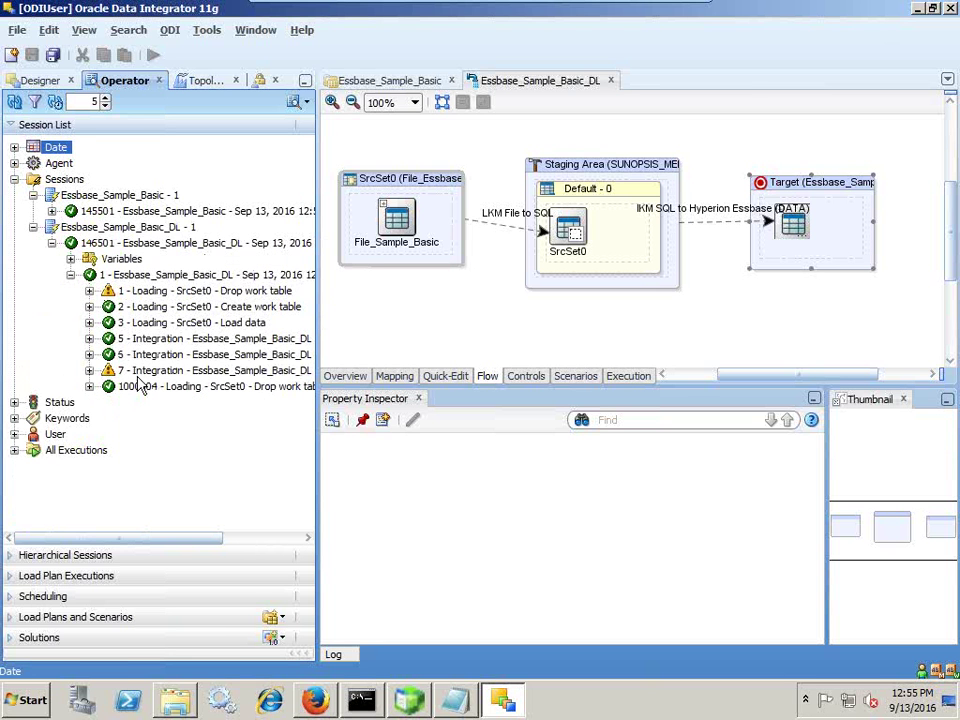
left_click(160, 229)
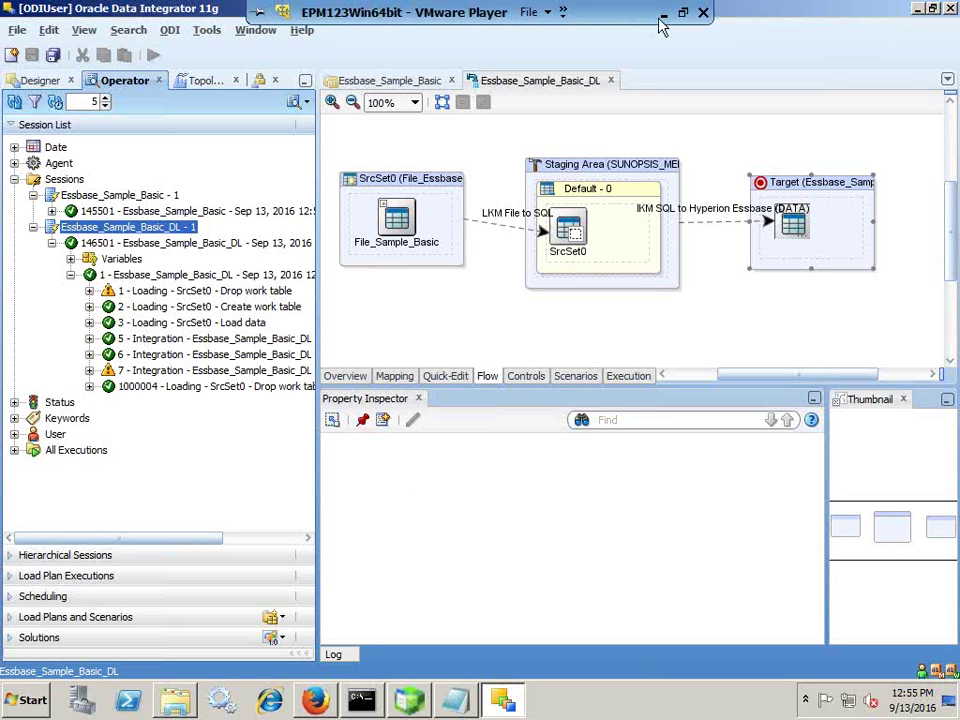
Switch to Essbase Administration Services and check Florida's Actual Sales data for product 100-10 in the preview grid
key("alt+Tab")
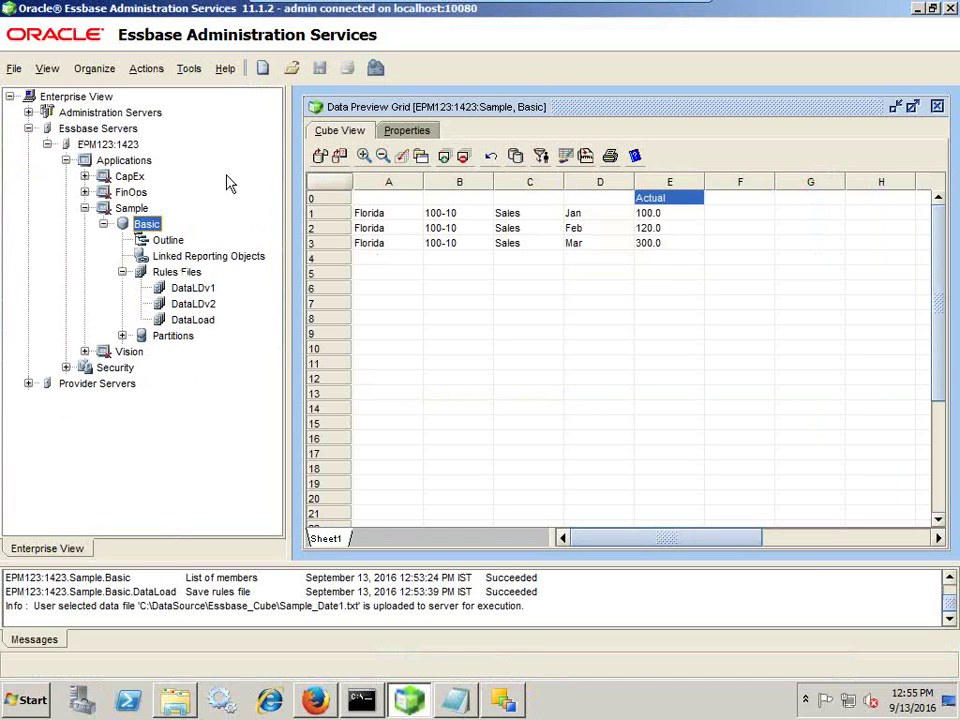
left_click(384, 215)
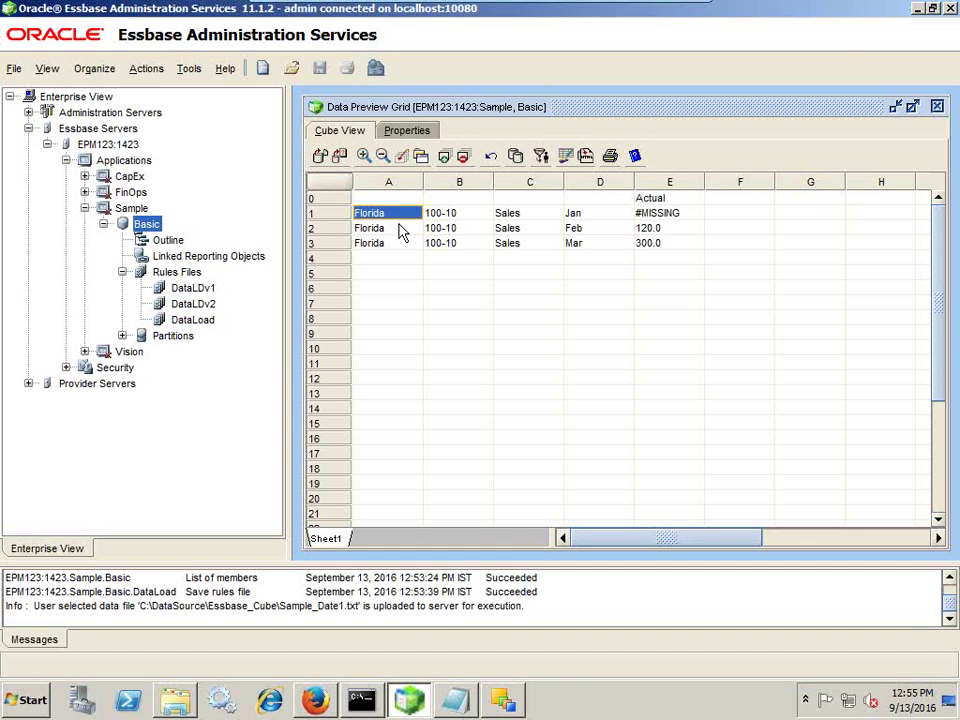
left_click(669, 218)
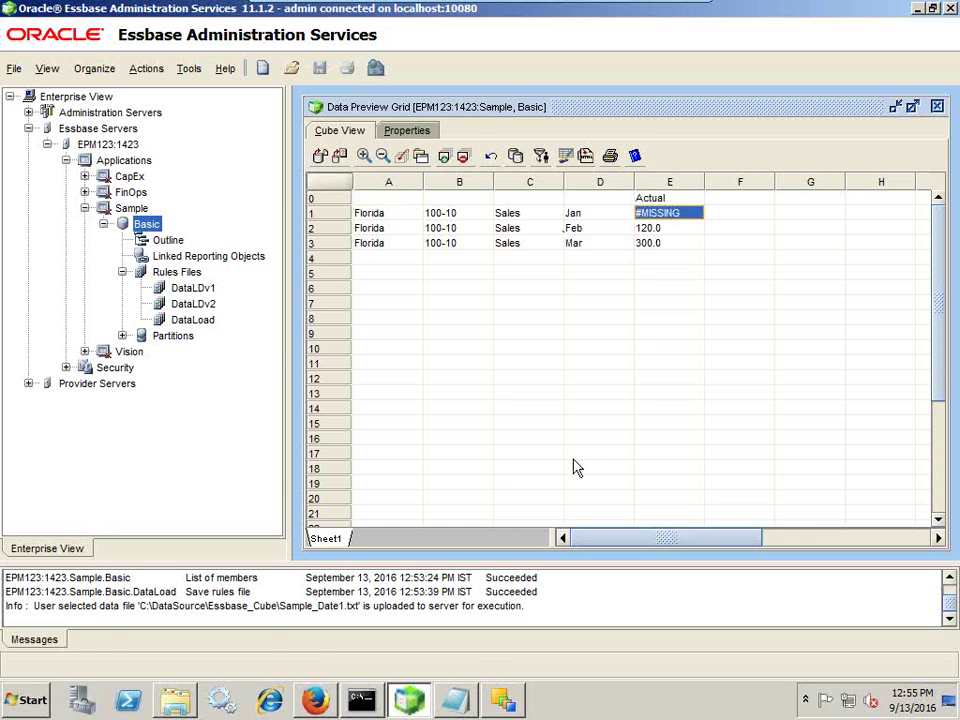
left_click(501, 703)
left_click(503, 705)
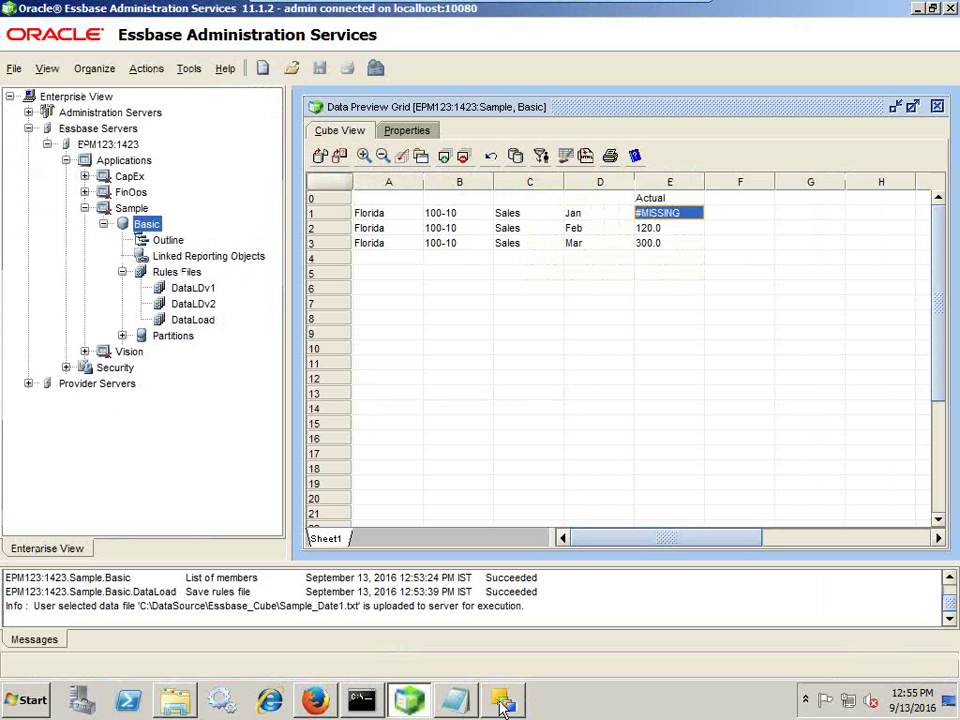
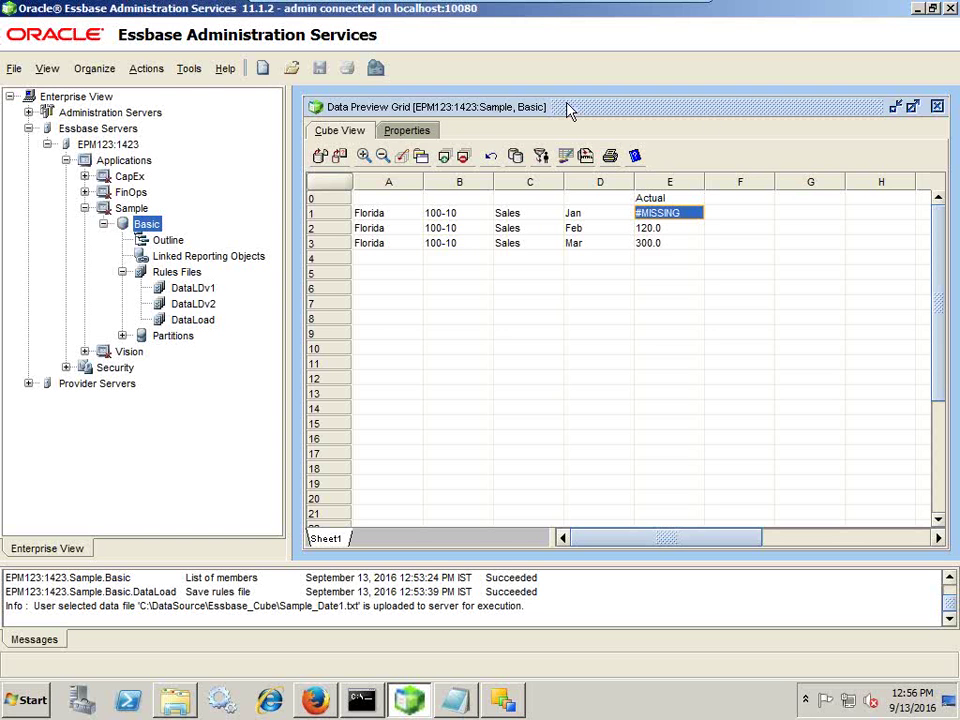
mouse_move(665, 17)
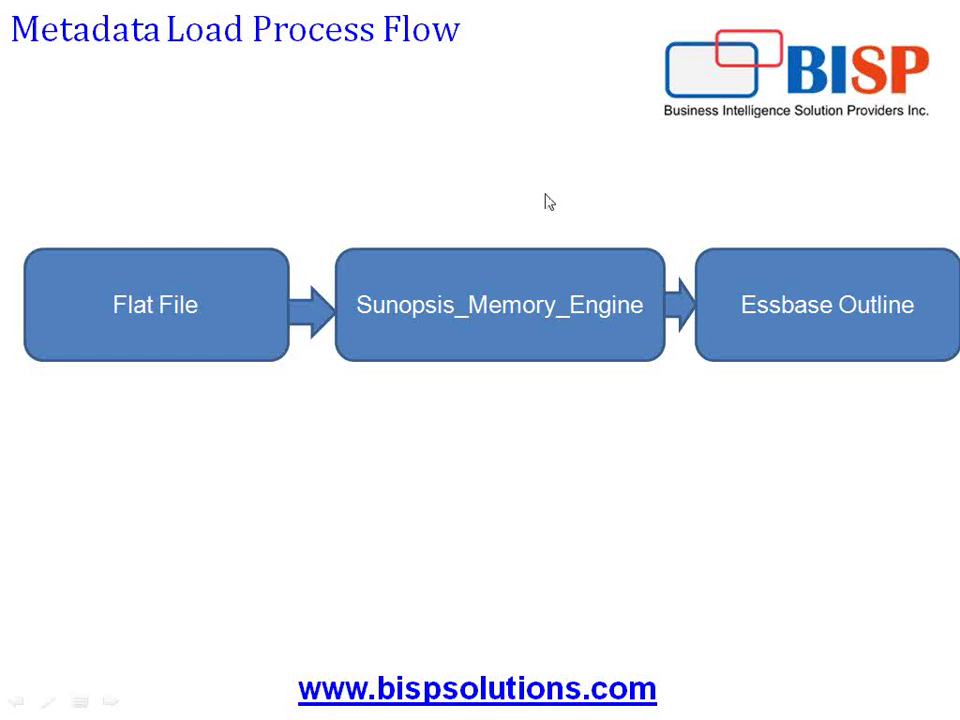
left_click(549, 202)
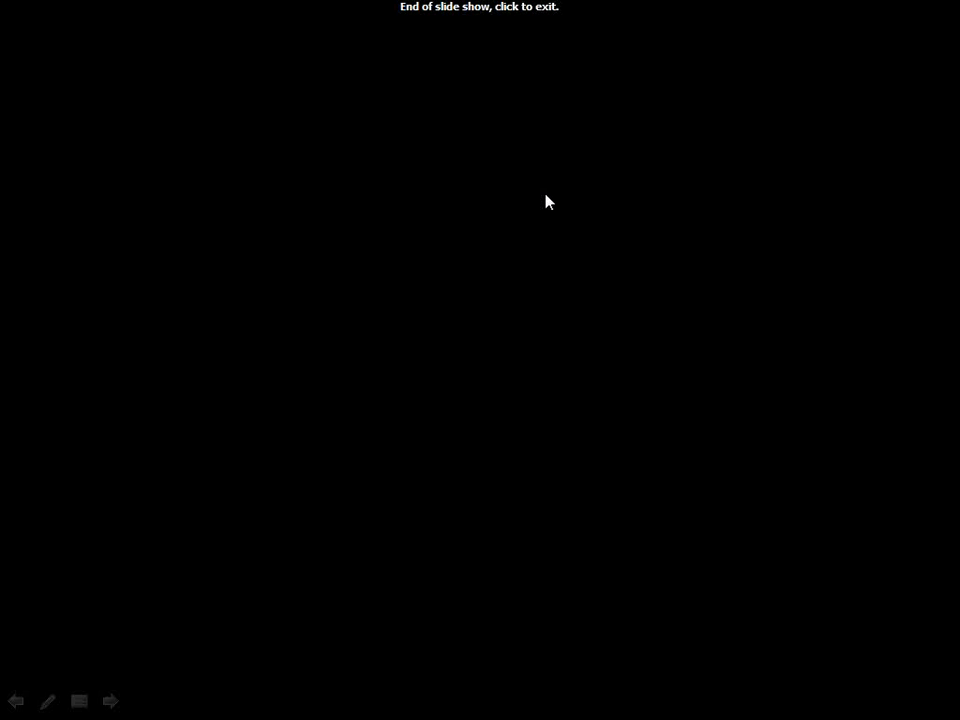